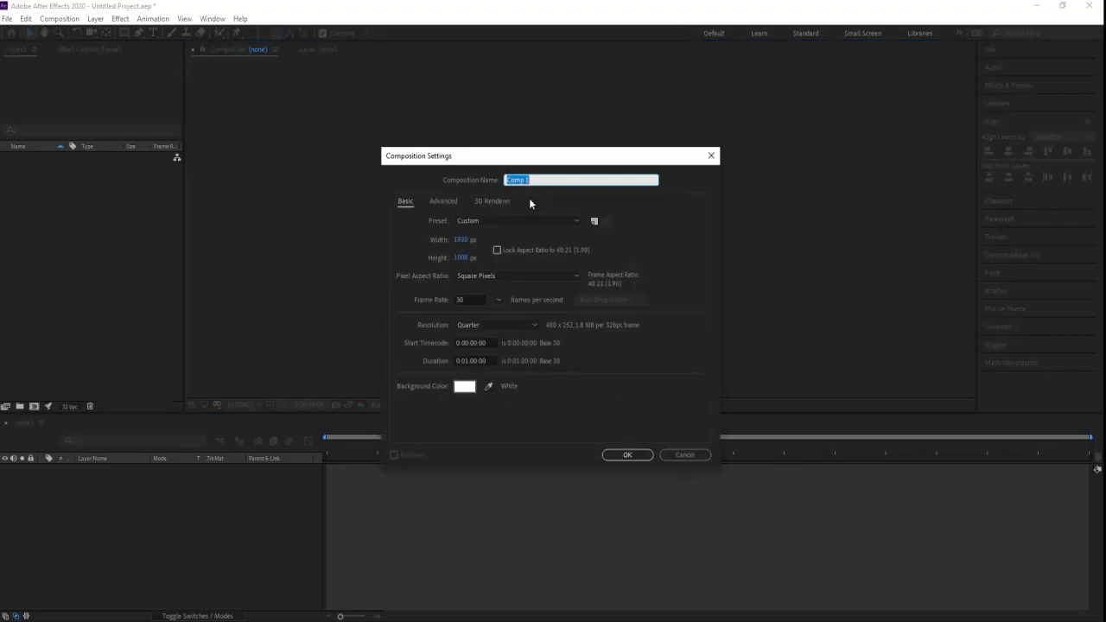
# Create a 1920×1080 composition named Main Animation.
pyautogui.write('Main Animation')
pyautogui.click(468, 261)
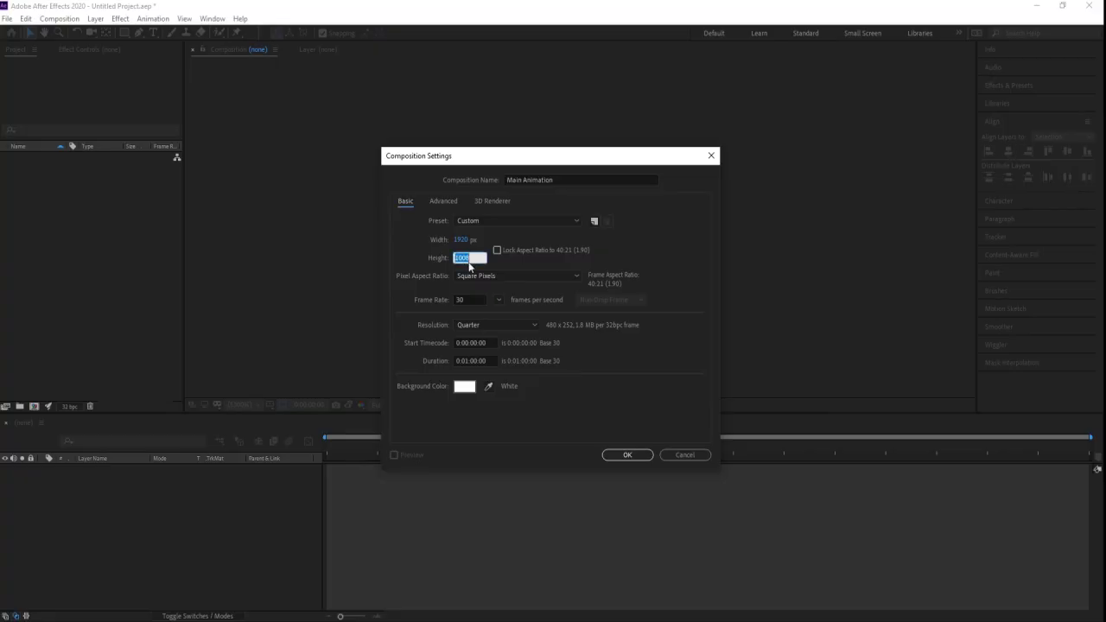
pyautogui.write('1080')
pyautogui.click(472, 299)
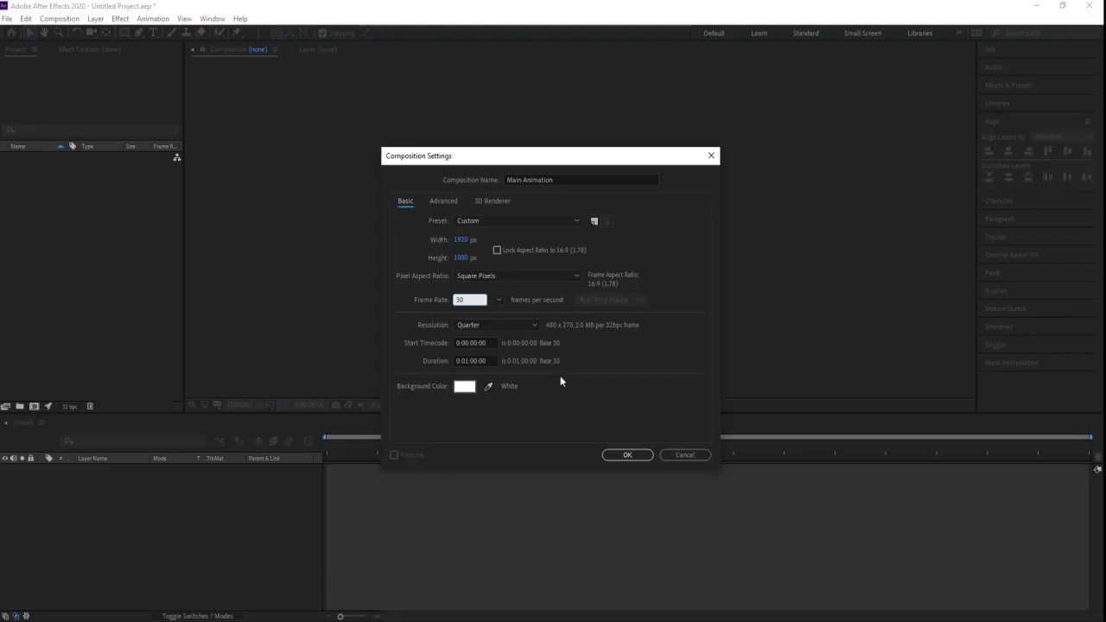
pyautogui.click(625, 454)
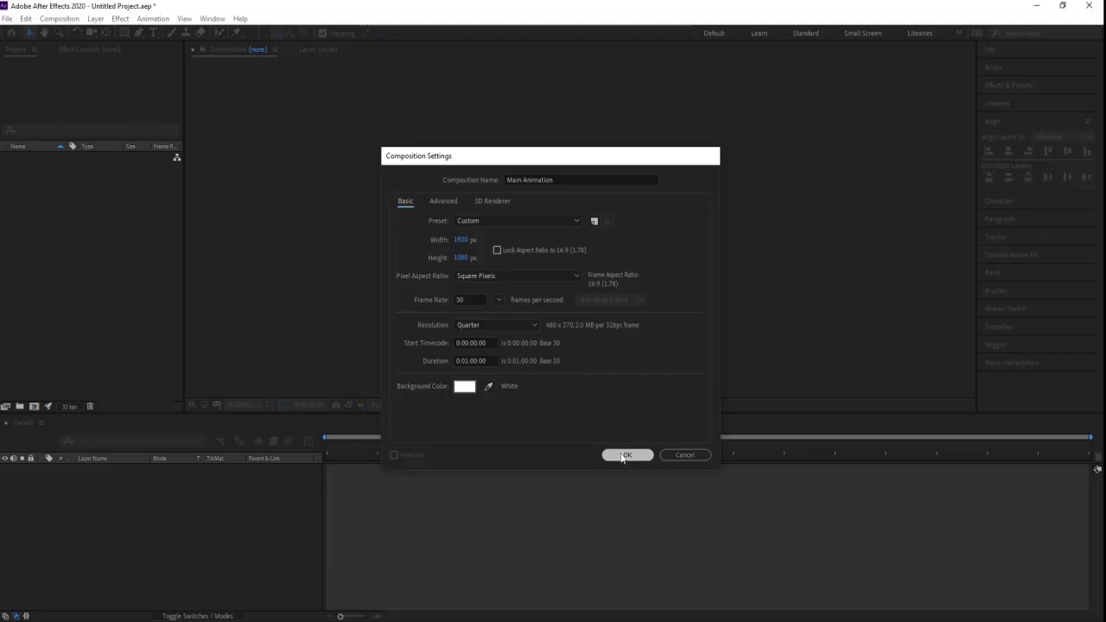
# Show title/action safe guides over the composition and start a new composition.
pyautogui.click(269, 406)
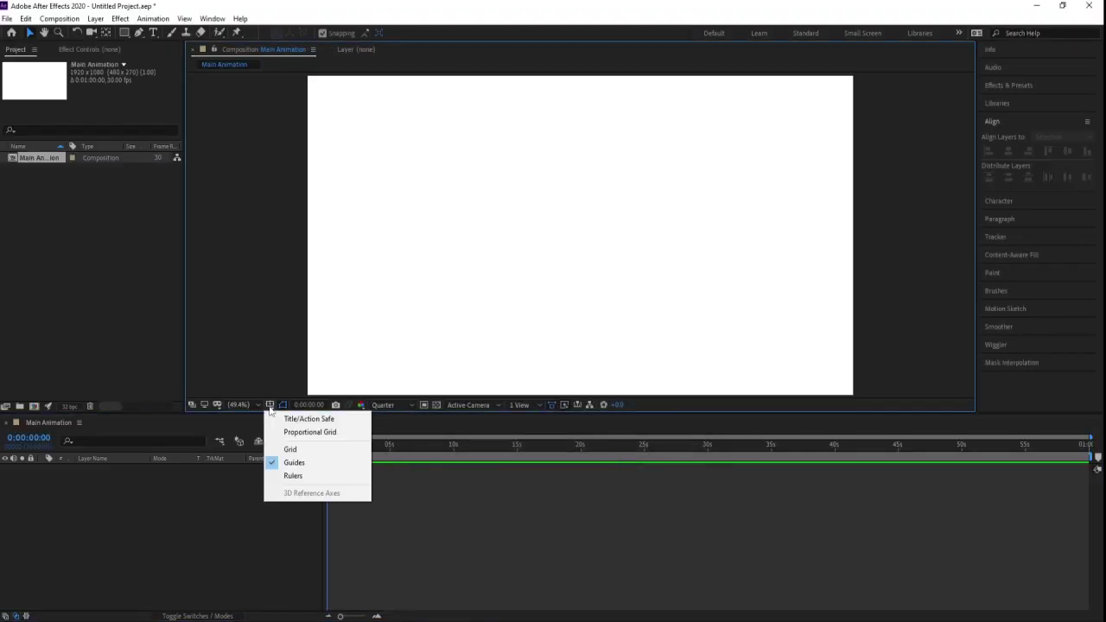
pyautogui.click(285, 420)
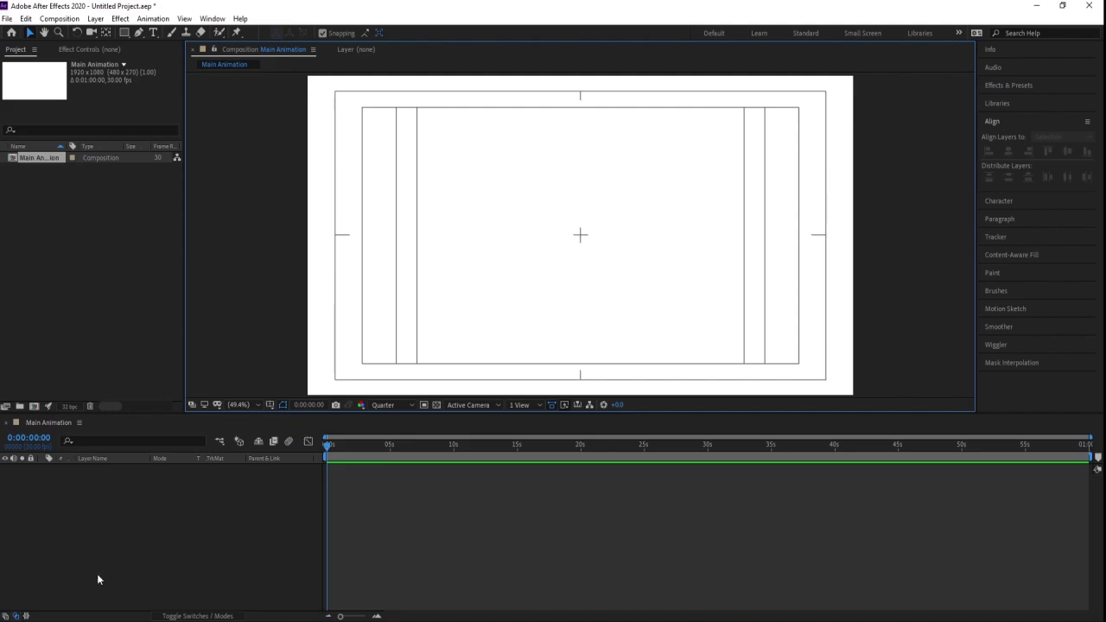
pyautogui.hotkey('ctrl', 'n')
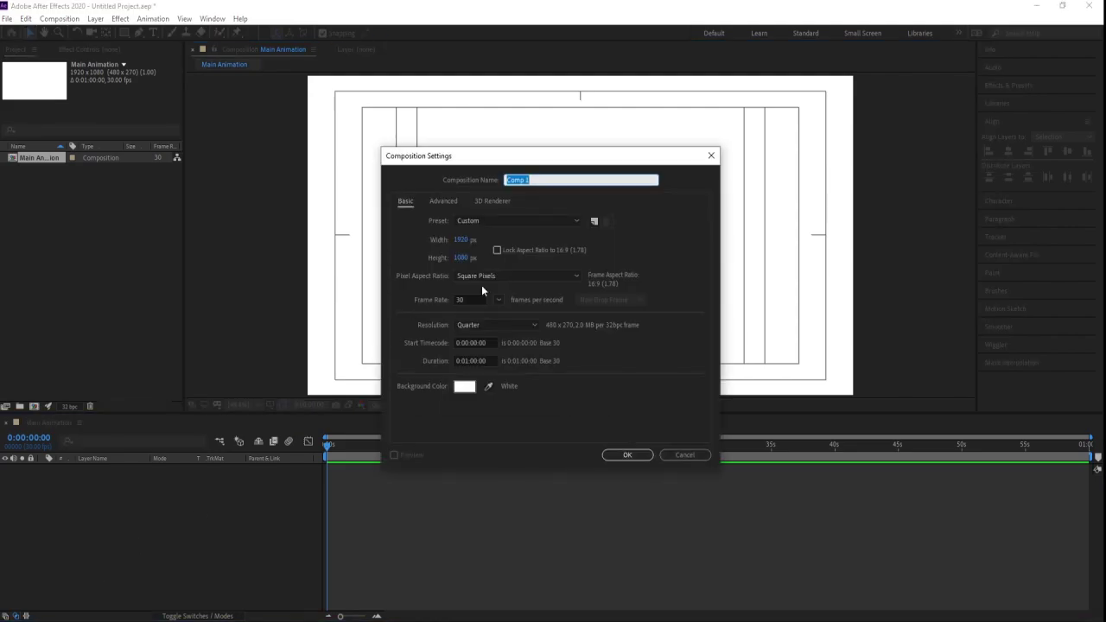
# Create a 700×100 composition.
pyautogui.click(463, 240)
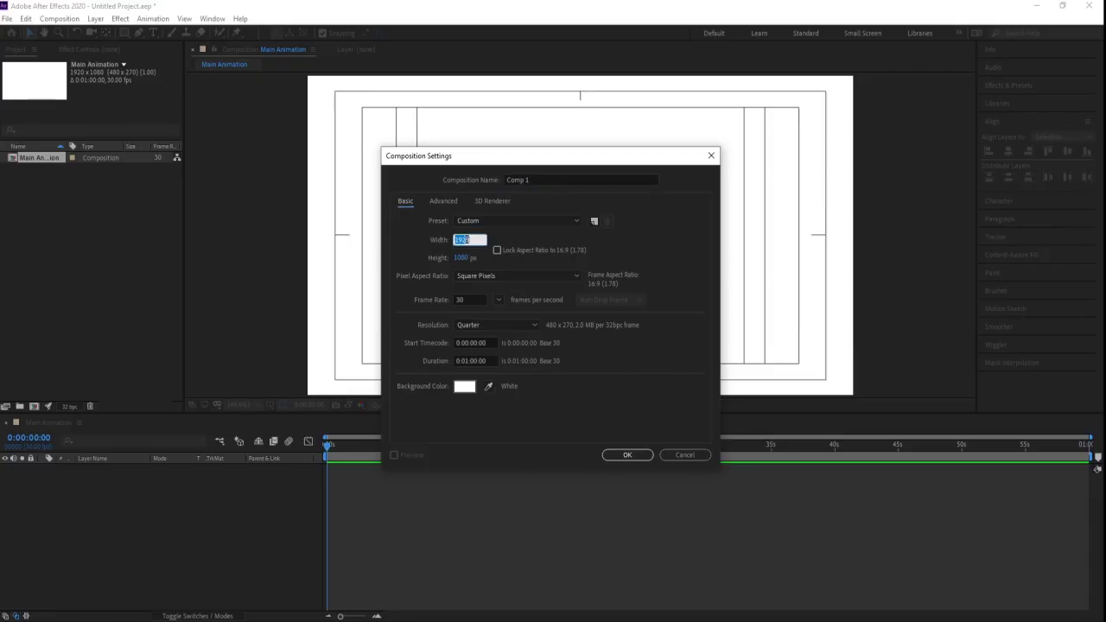
pyautogui.write('700')
pyautogui.click(467, 257)
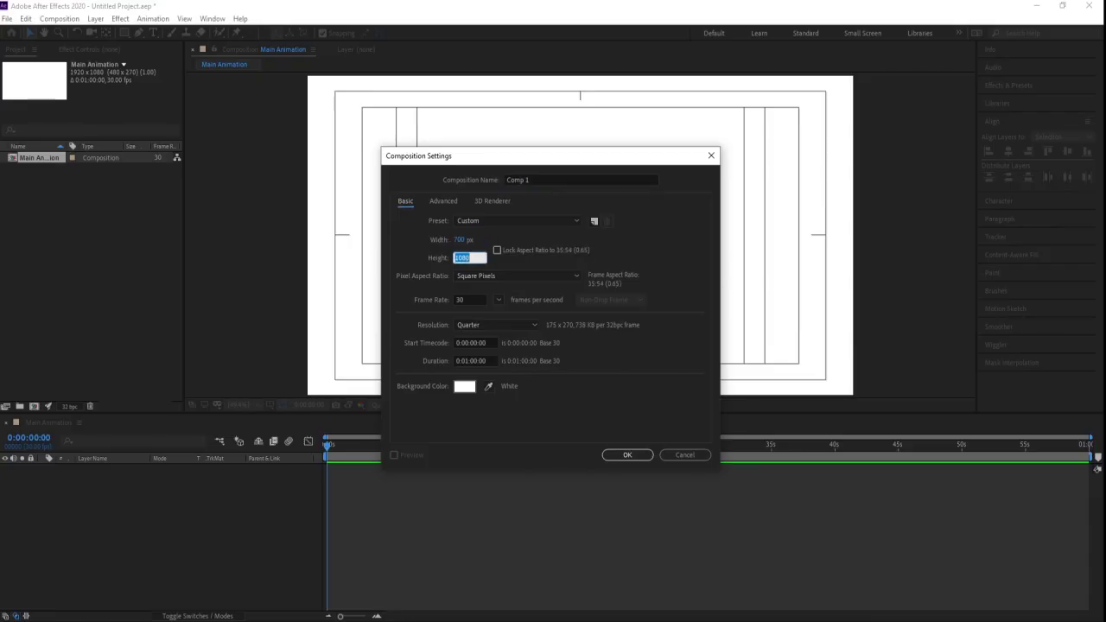
pyautogui.write('100')
pyautogui.press('Return')
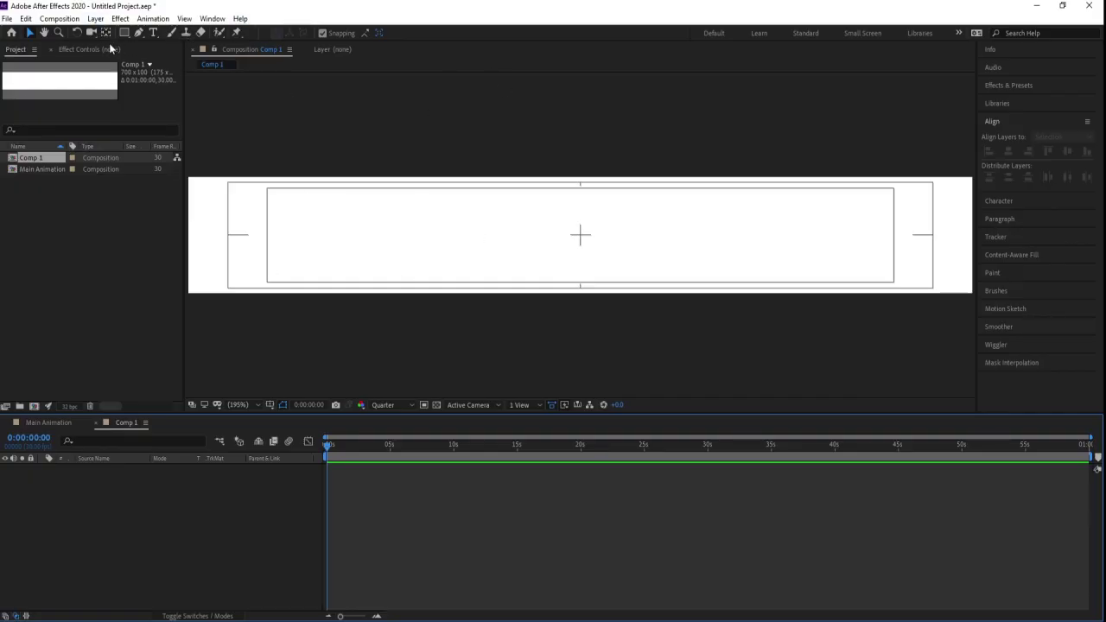
# Add a Montserrat text layer reading MAKE.
pyautogui.click(152, 33)
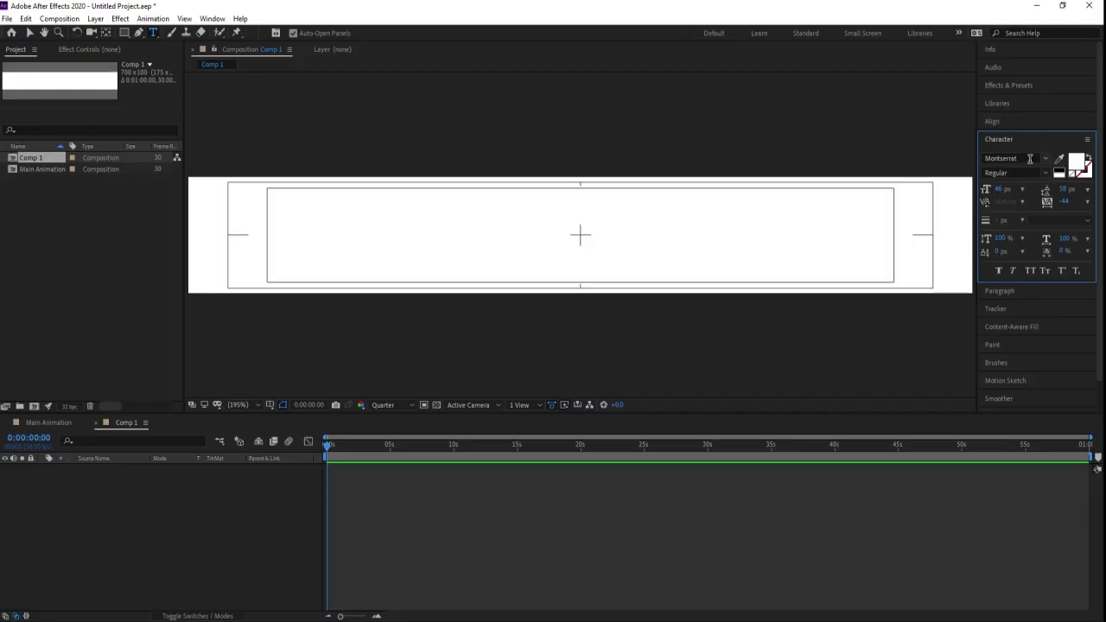
pyautogui.click(1029, 159)
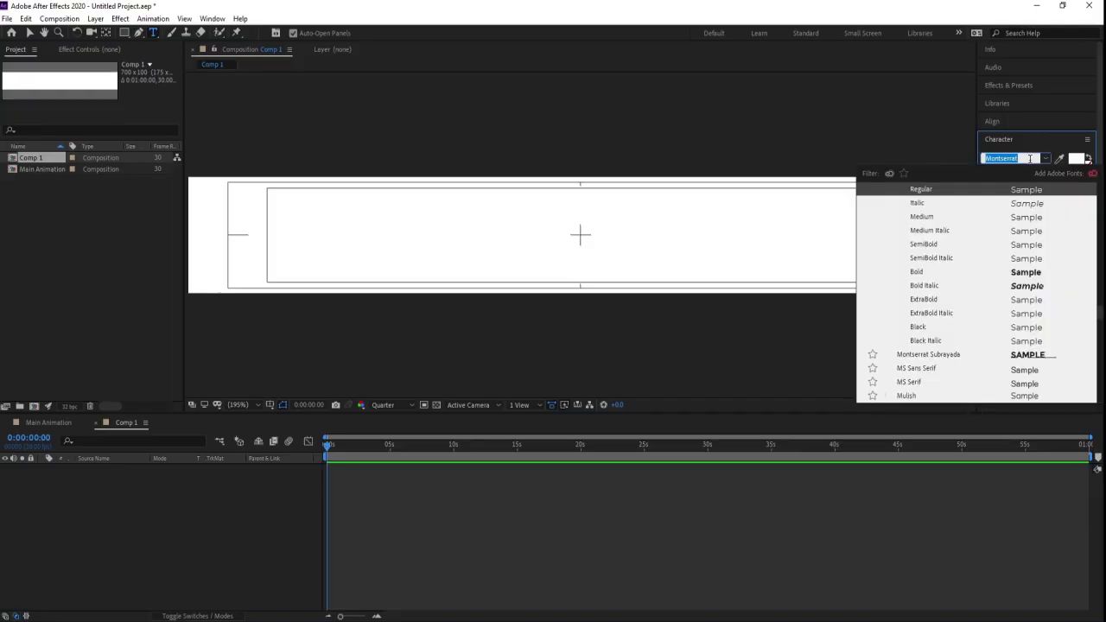
pyautogui.click(292, 519)
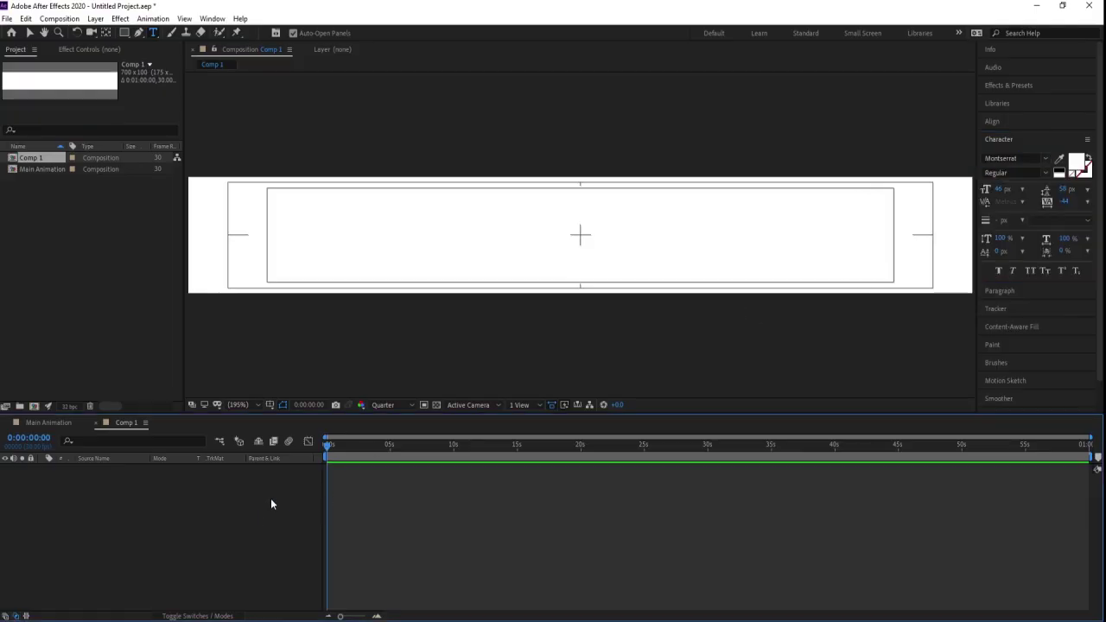
pyautogui.click(387, 272)
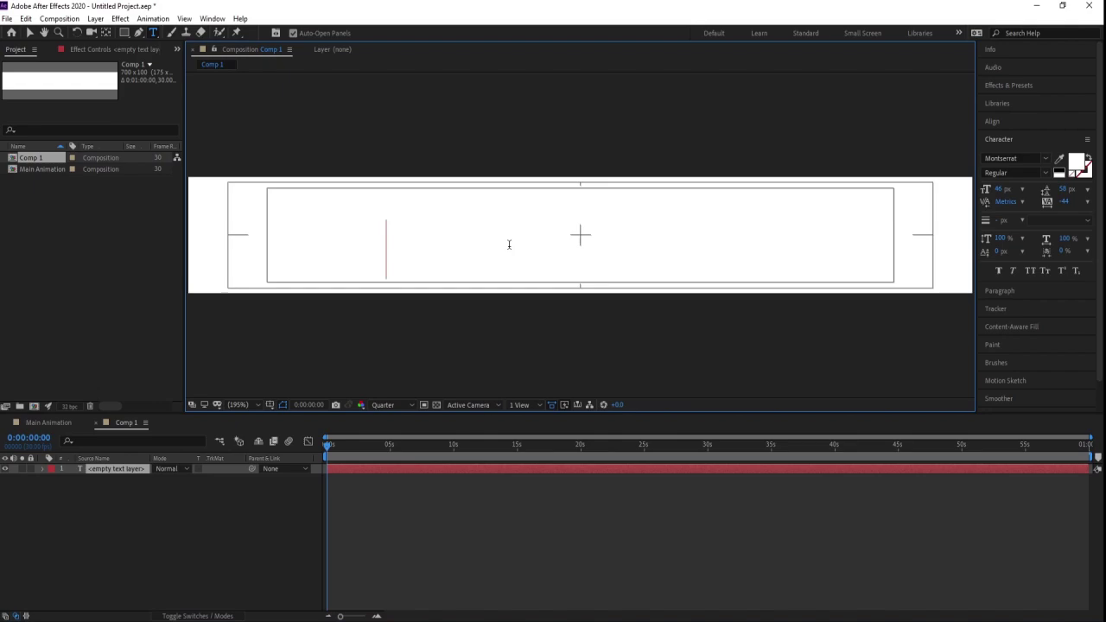
pyautogui.write('MAKE')
# Make MAKE black, Black style at 126 px, previewed at Full resolution.
pyautogui.hotkey('ctrl', 'a')
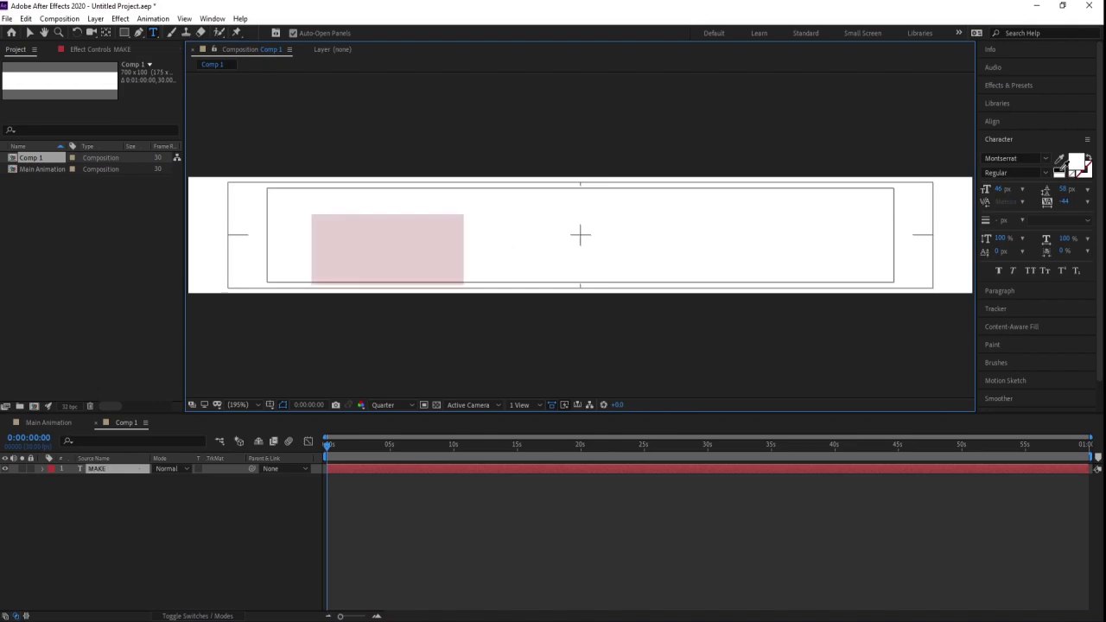
pyautogui.click(1060, 173)
pyautogui.click(1044, 173)
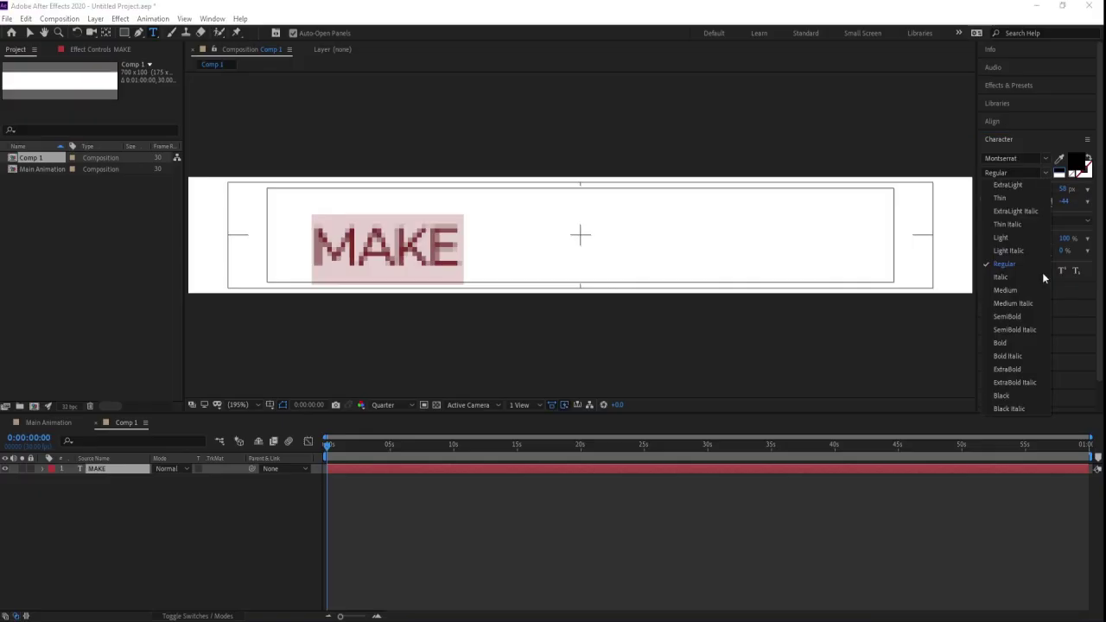
pyautogui.click(1007, 396)
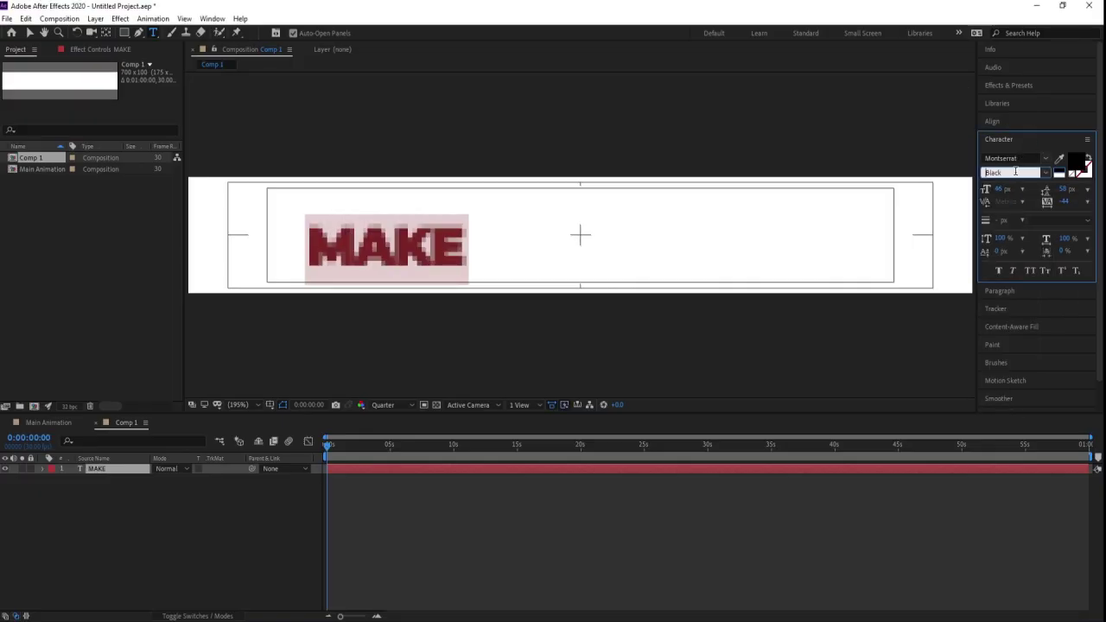
pyautogui.moveTo(1002, 189); pyautogui.dragTo(1043, 185)
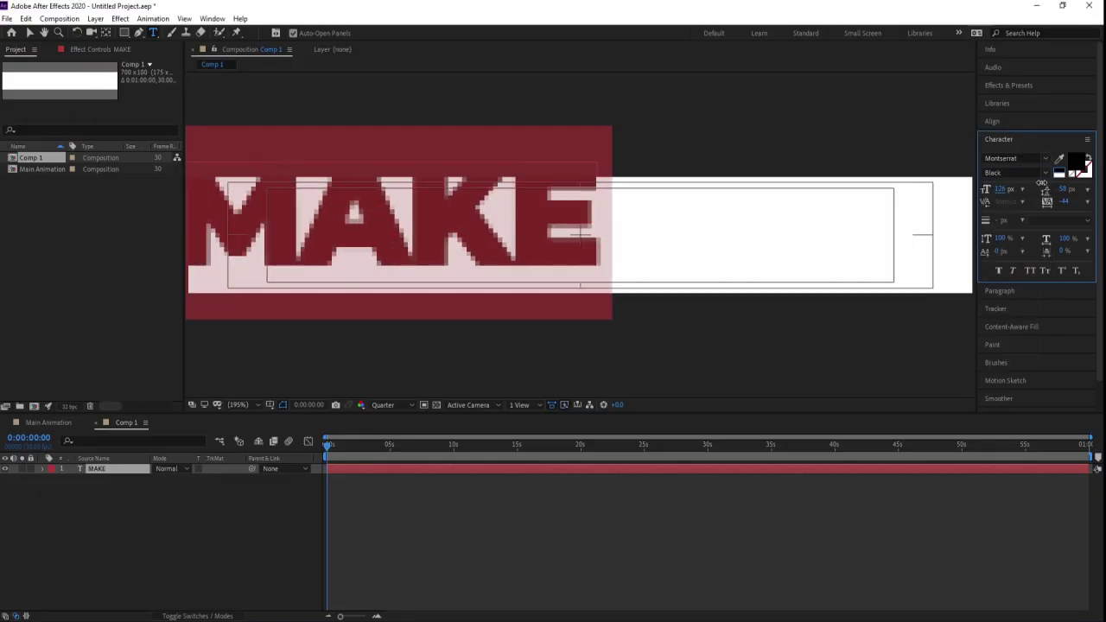
pyautogui.click(391, 404)
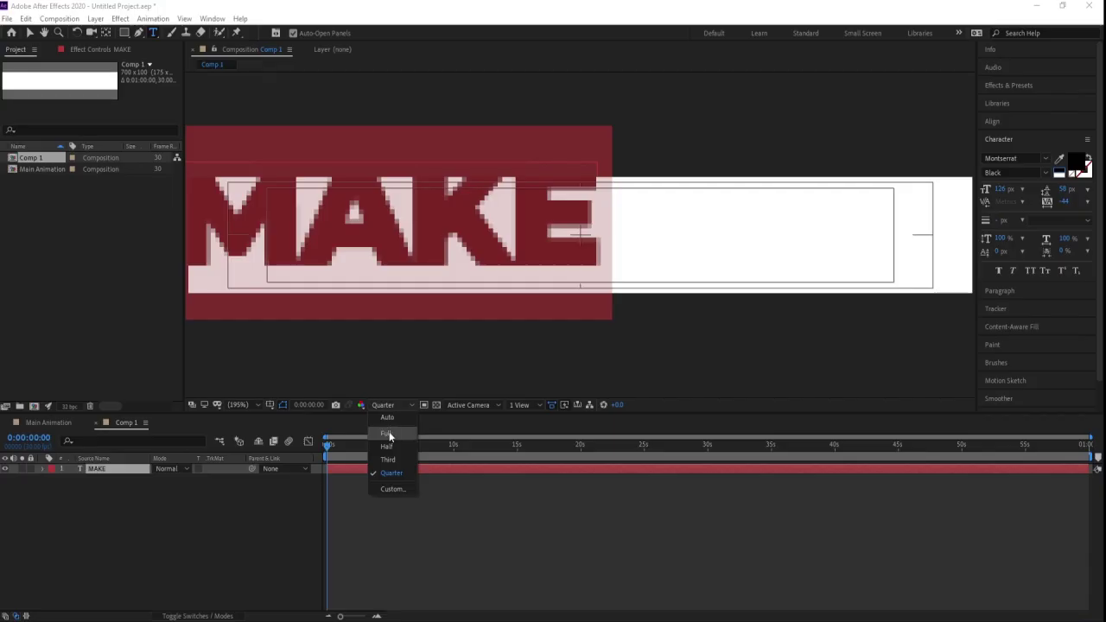
pyautogui.click(386, 433)
# Centre MAKE in the frame with its anchor point at the text's centre.
pyautogui.click(993, 122)
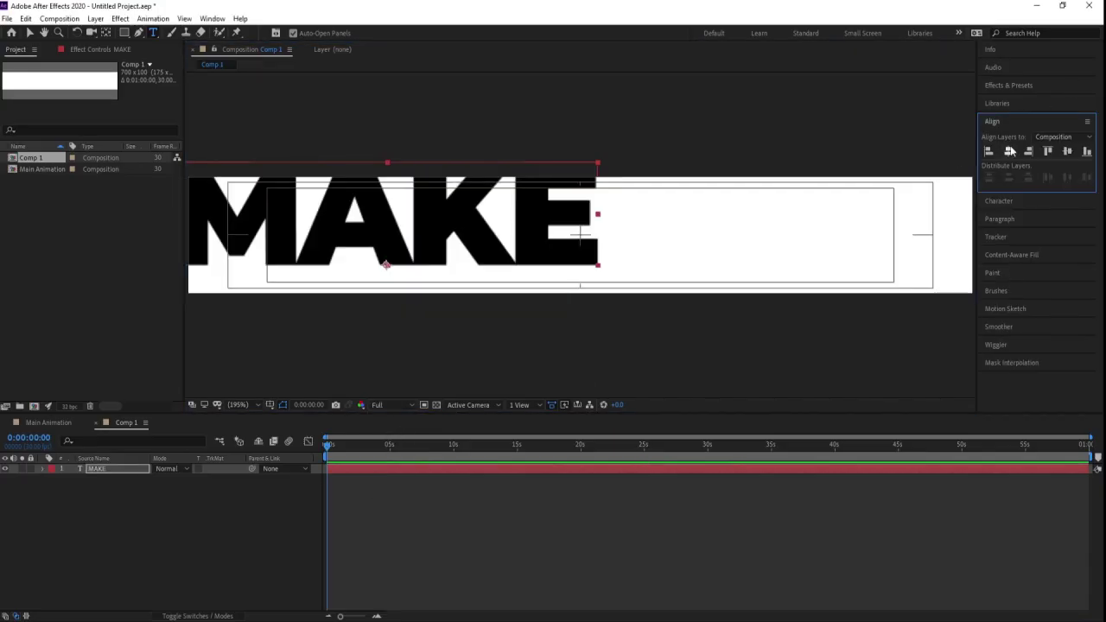
pyautogui.click(1009, 152)
pyautogui.click(1068, 151)
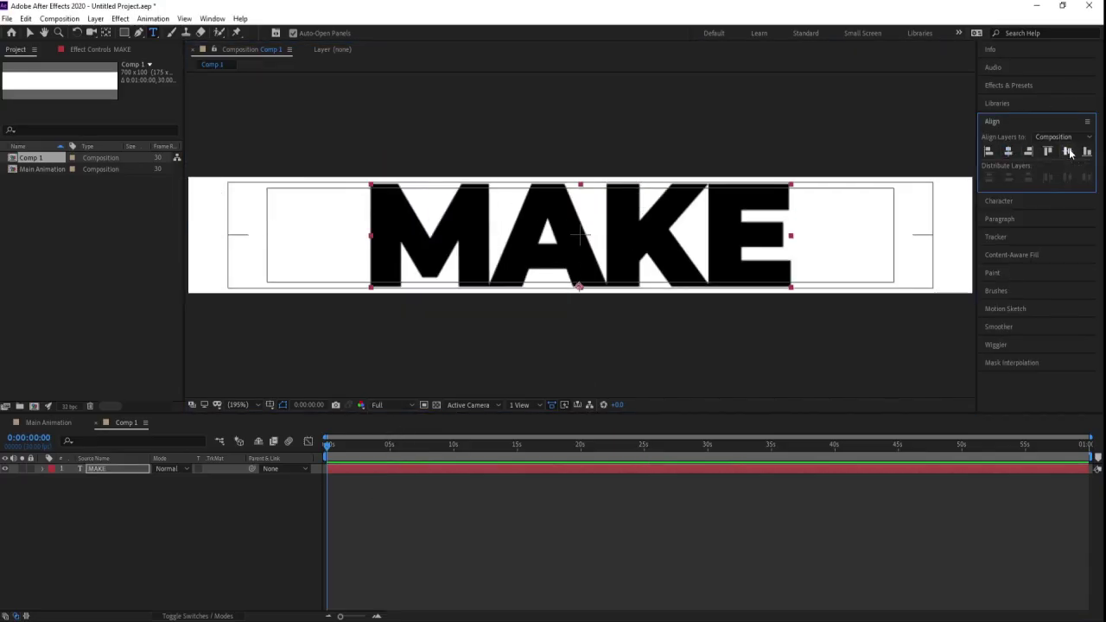
pyautogui.click(110, 481)
pyautogui.click(95, 469)
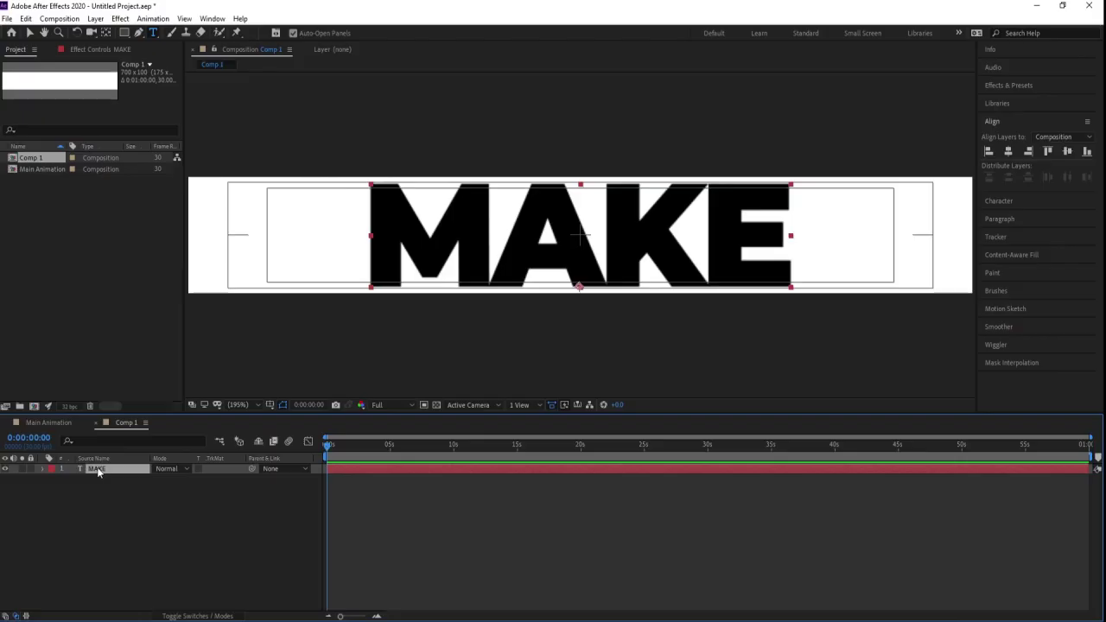
pyautogui.hotkey('ctrl', 'alt', 'Home')
pyautogui.click(119, 533)
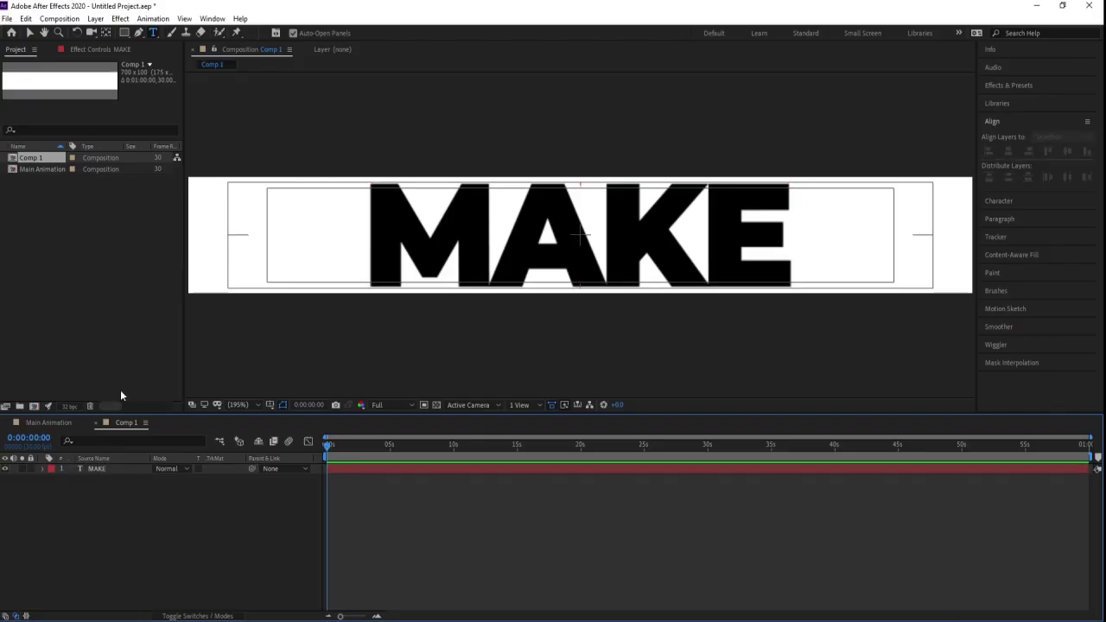
pyautogui.hotkey('ctrl', 'k')
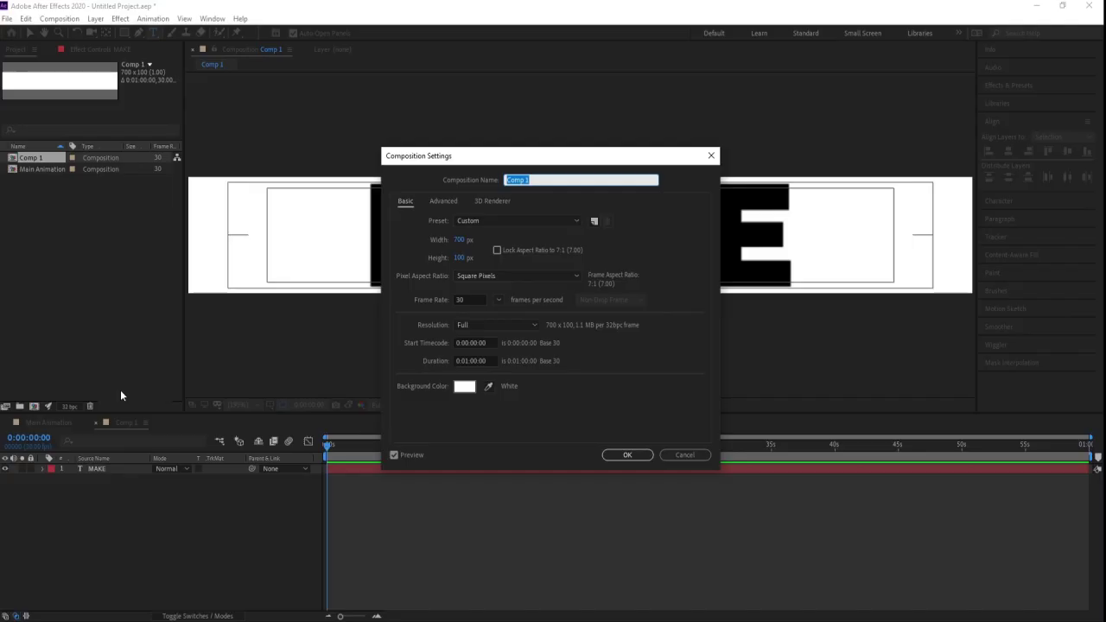
# Rename the comp Make and align MAKE to the right edge, nudged slightly left.
pyautogui.write('Make')
pyautogui.press('Return')
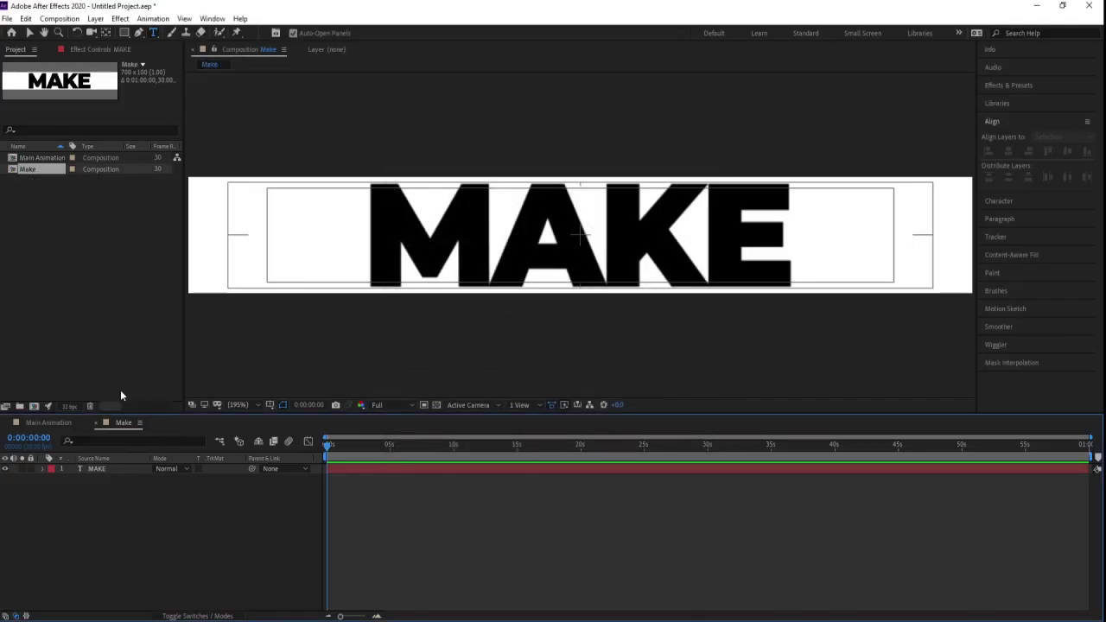
pyautogui.click(104, 469)
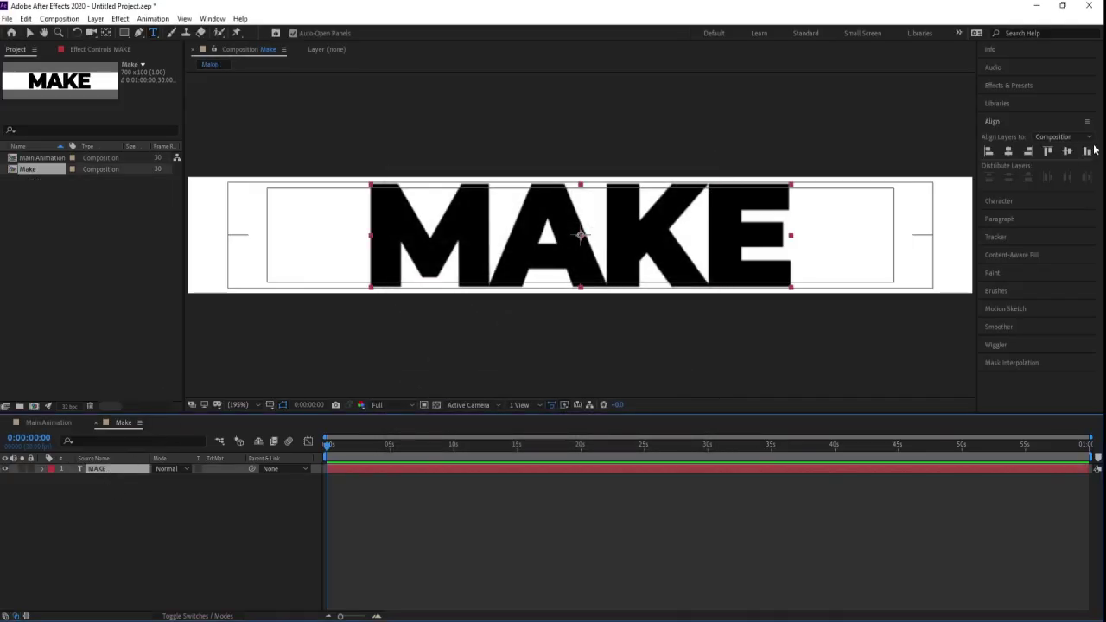
pyautogui.click(1028, 153)
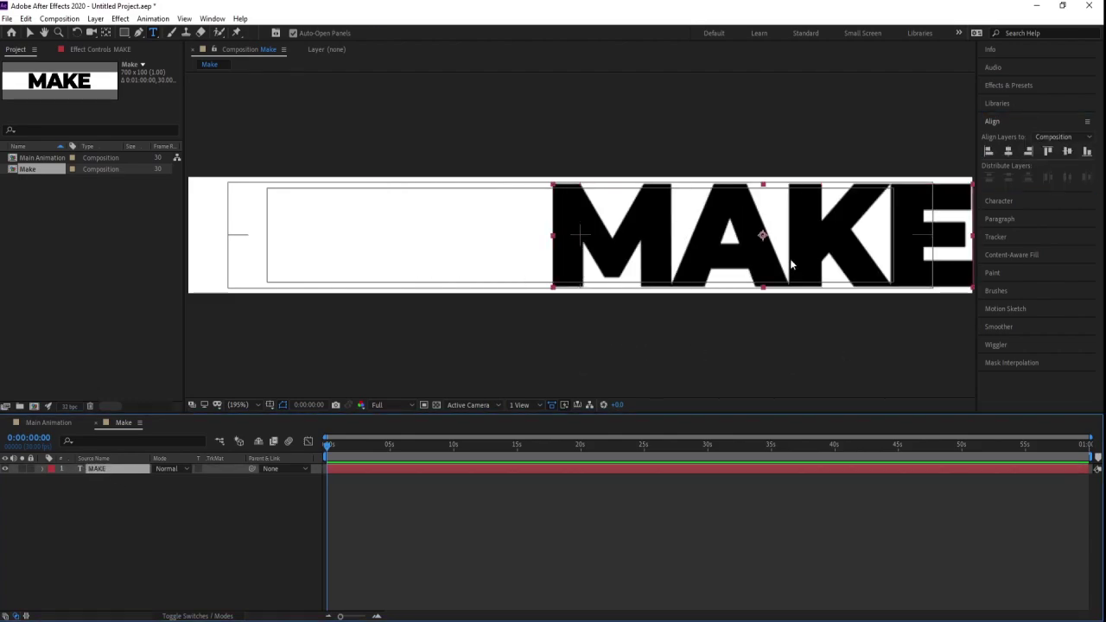
pyautogui.press('v')
pyautogui.moveTo(843, 242); pyautogui.dragTo(840, 242)
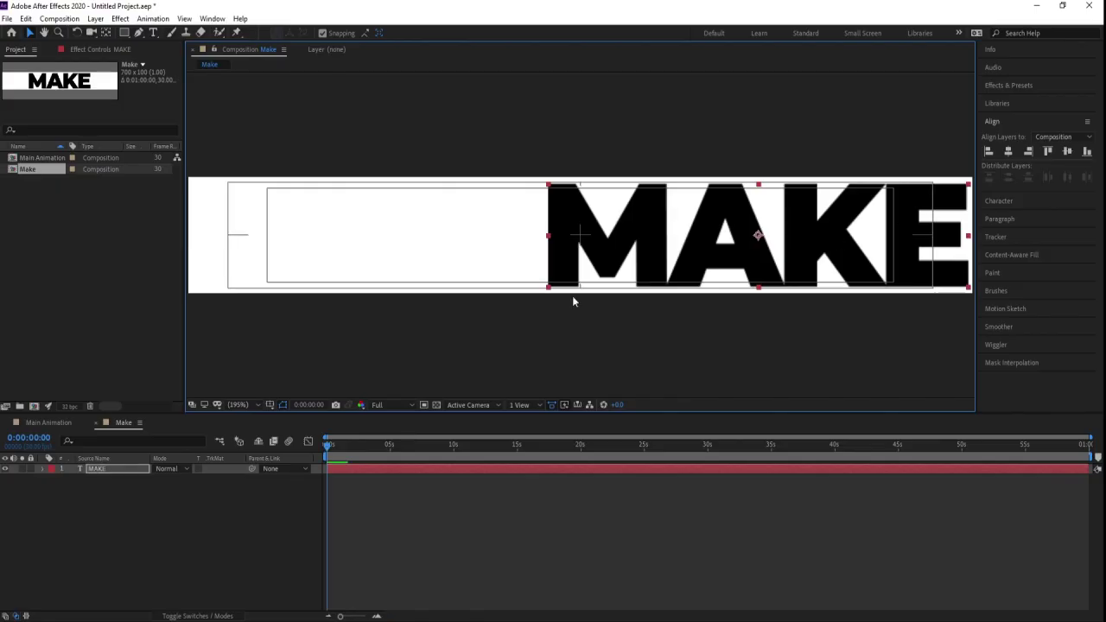
pyautogui.click(74, 517)
# Duplicate Make as Make 2 and move its MAKE text back near the centre.
pyautogui.click(27, 169)
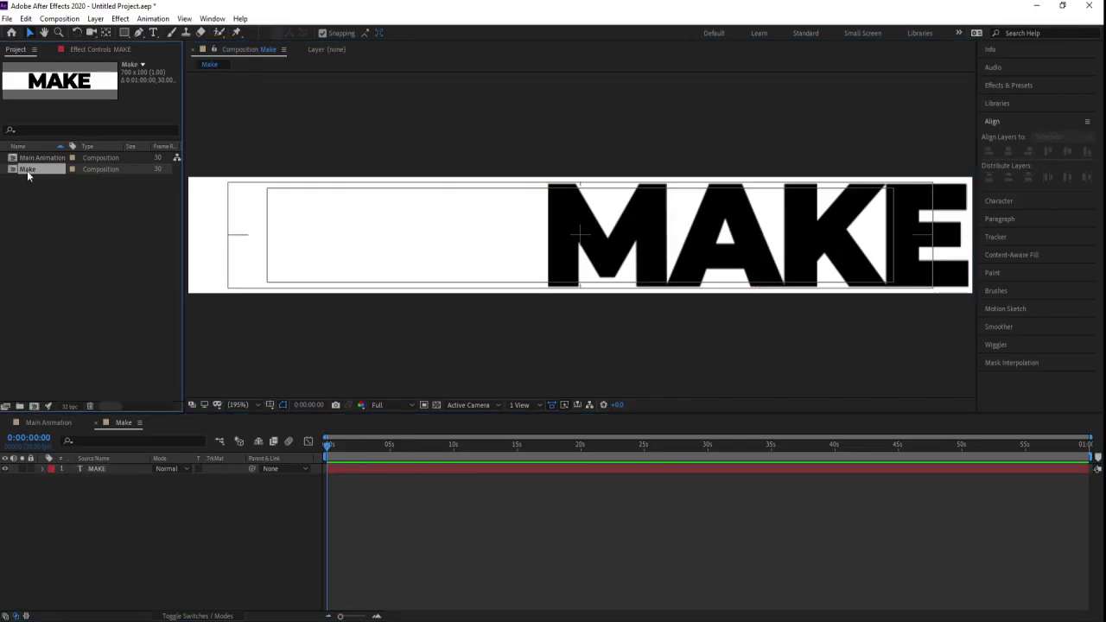
pyautogui.hotkey('ctrl', 'd')
pyautogui.doubleClick(35, 183)
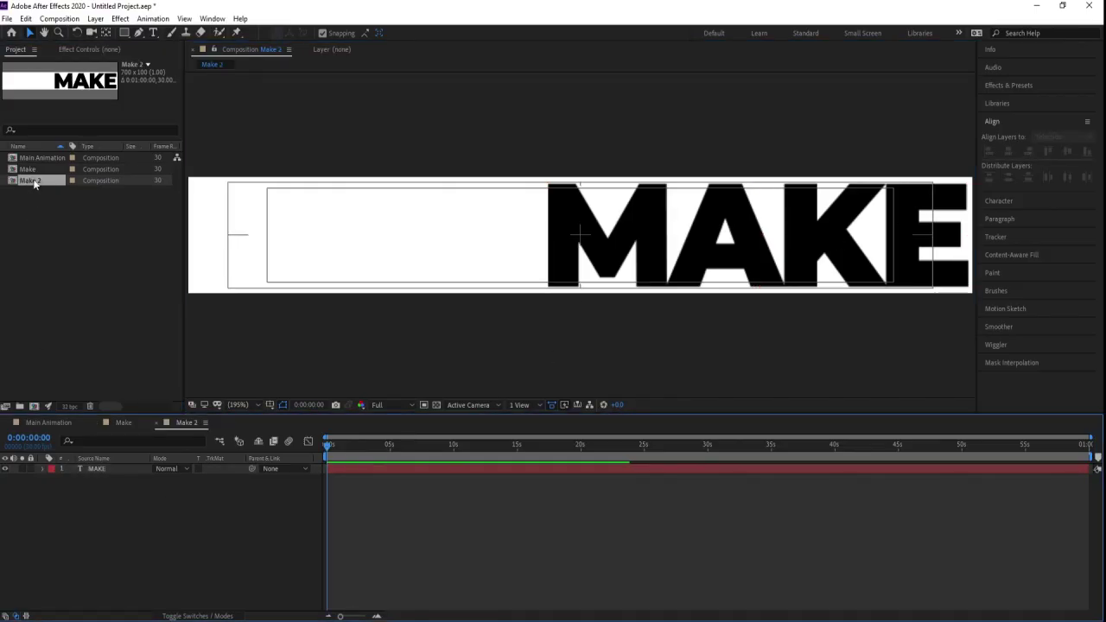
pyautogui.click(645, 231)
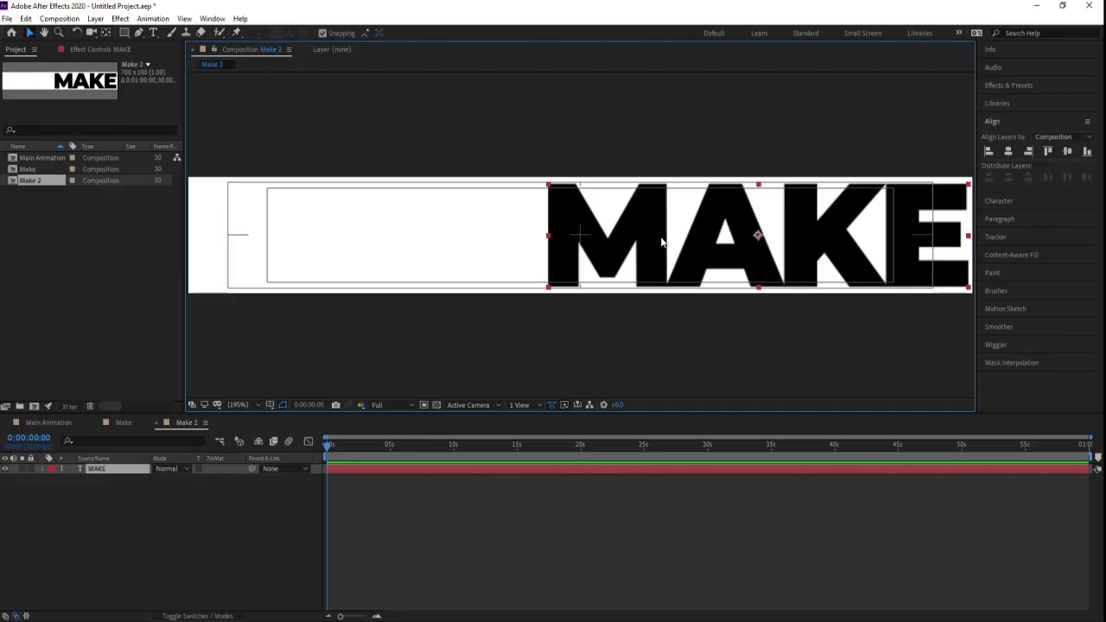
pyautogui.moveTo(710, 246); pyautogui.dragTo(512, 235)
# Retype the Make 2 text as YOURSELF in capitals.
pyautogui.doubleClick(510, 229)
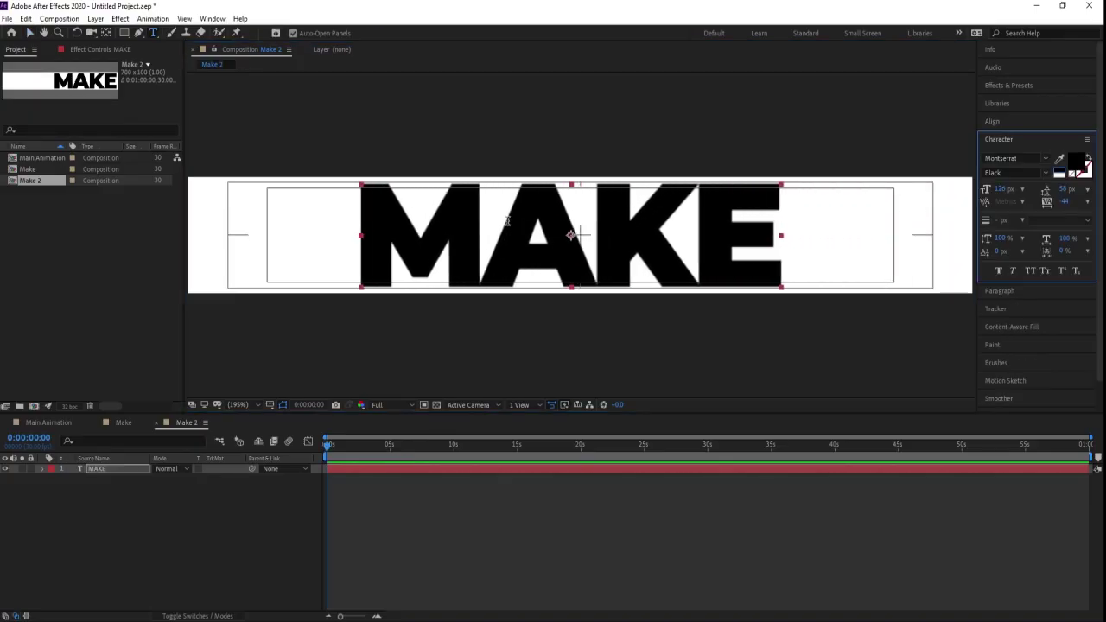
pyautogui.write('YOU')
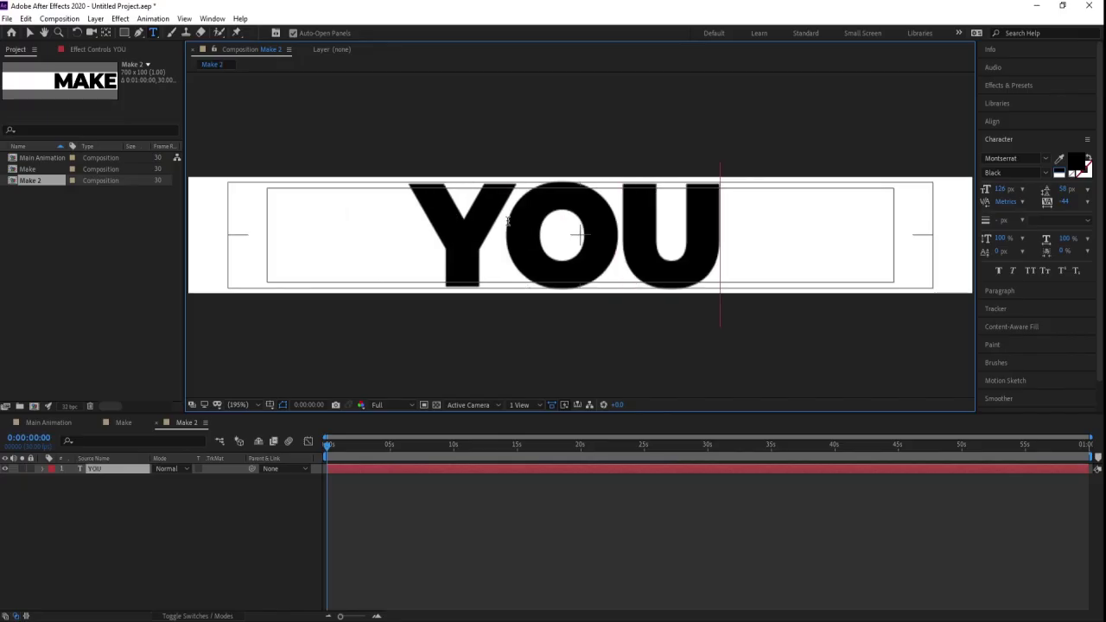
pyautogui.write('RSLEF')
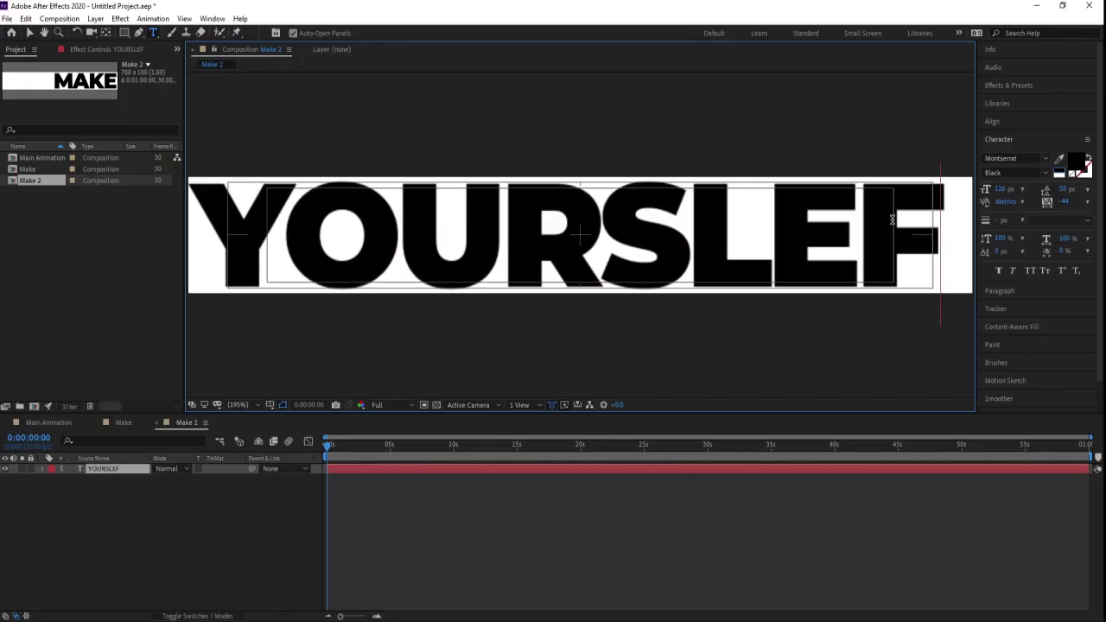
pyautogui.press('BackSpace')
pyautogui.press('BackSpace')
pyautogui.press('BackSpace')
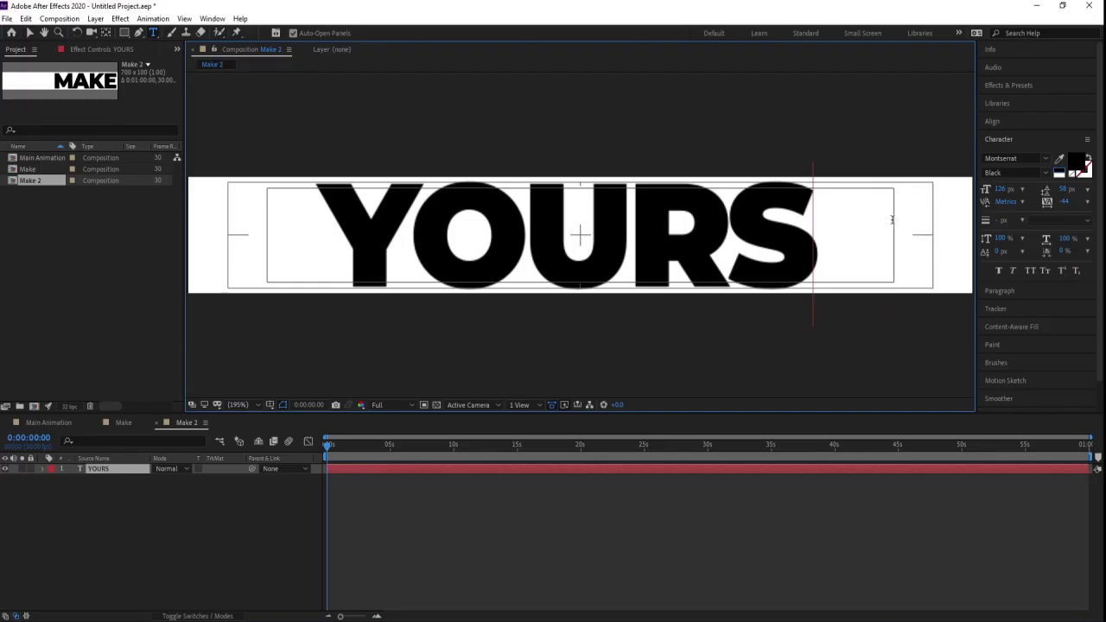
pyautogui.write('elf')
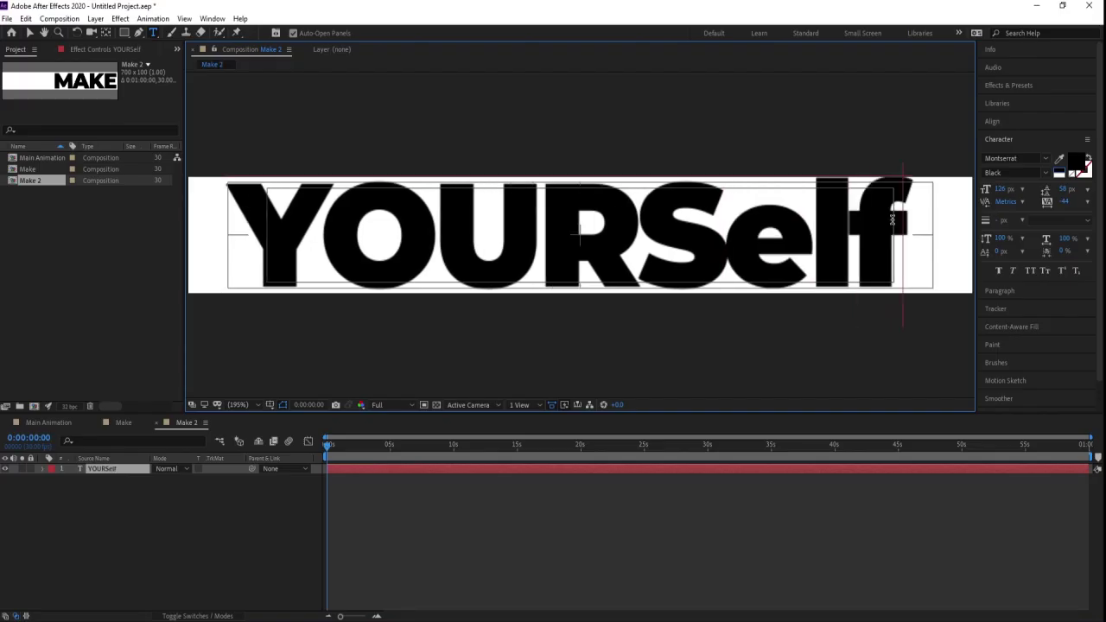
pyautogui.press('BackSpace')
pyautogui.press('BackSpace')
pyautogui.press('BackSpace')
pyautogui.write('EL')
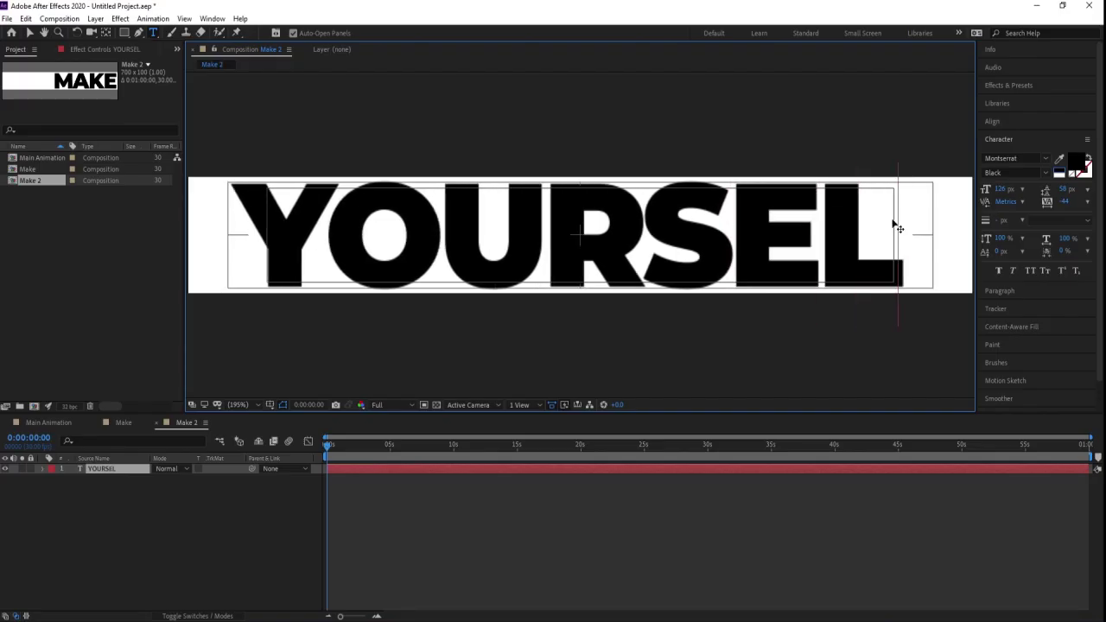
pyautogui.write('F')
pyautogui.click(151, 518)
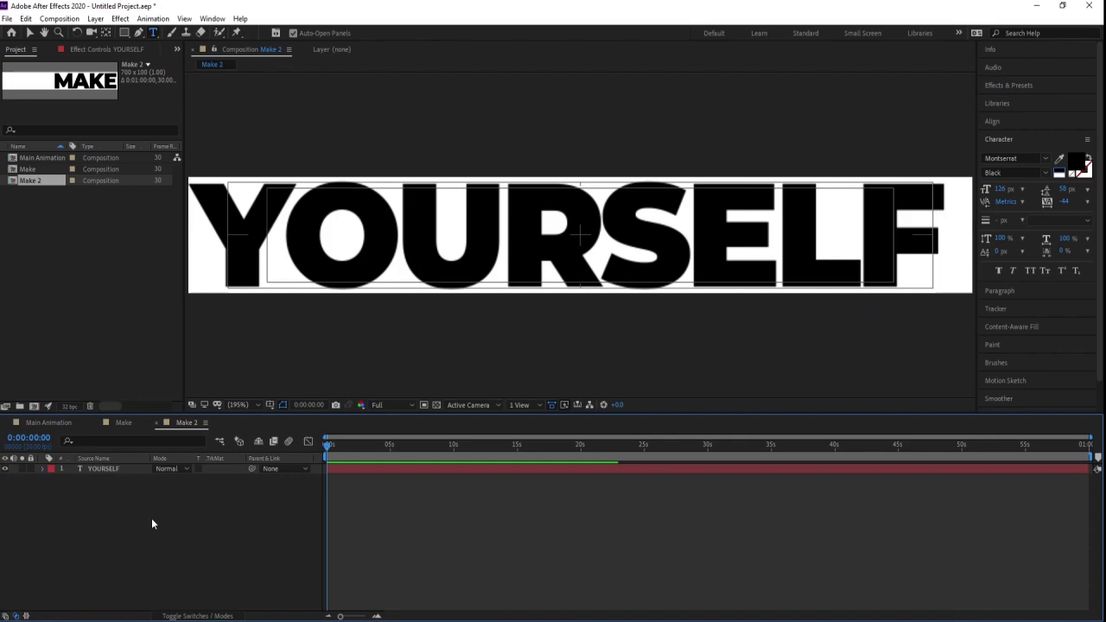
# Nudge YOURSELF slightly right and bring up the composition settings.
pyautogui.click(119, 469)
pyautogui.press('v')
pyautogui.click(251, 239)
pyautogui.press('Right')
pyautogui.press('Right')
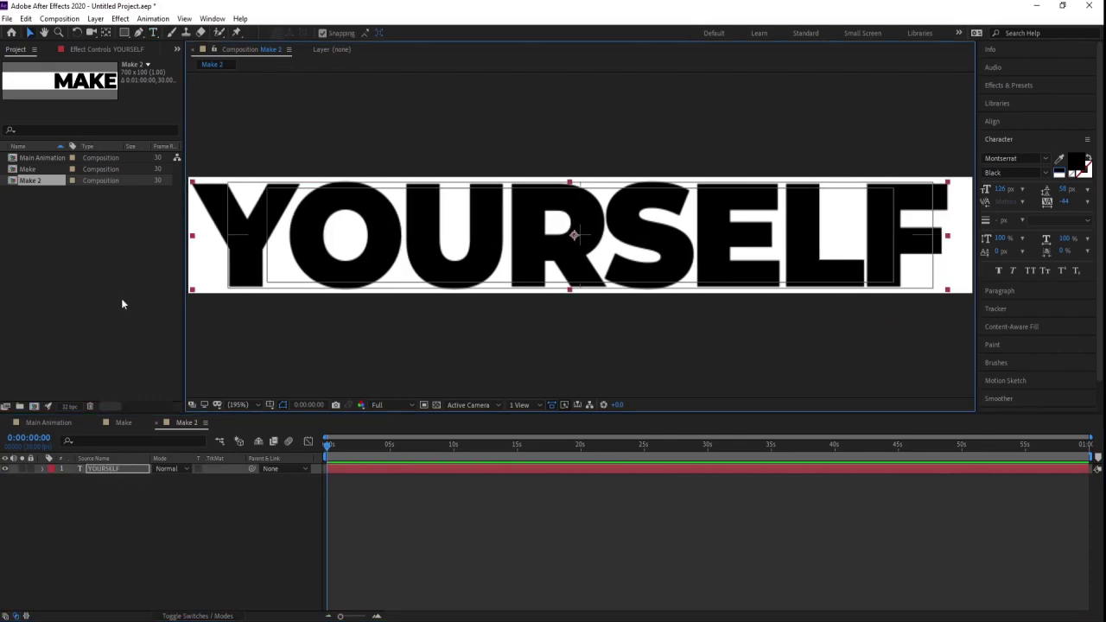
pyautogui.click(36, 221)
pyautogui.click(350, 258)
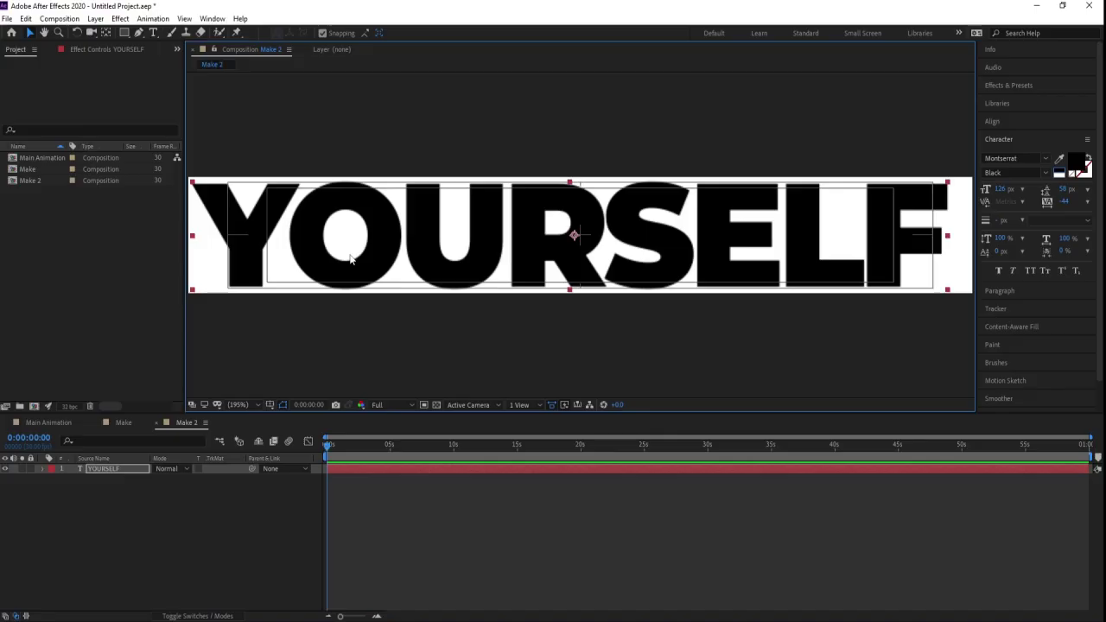
pyautogui.doubleClick(364, 226)
pyautogui.hotkey('ctrl', 'c')
pyautogui.click(161, 562)
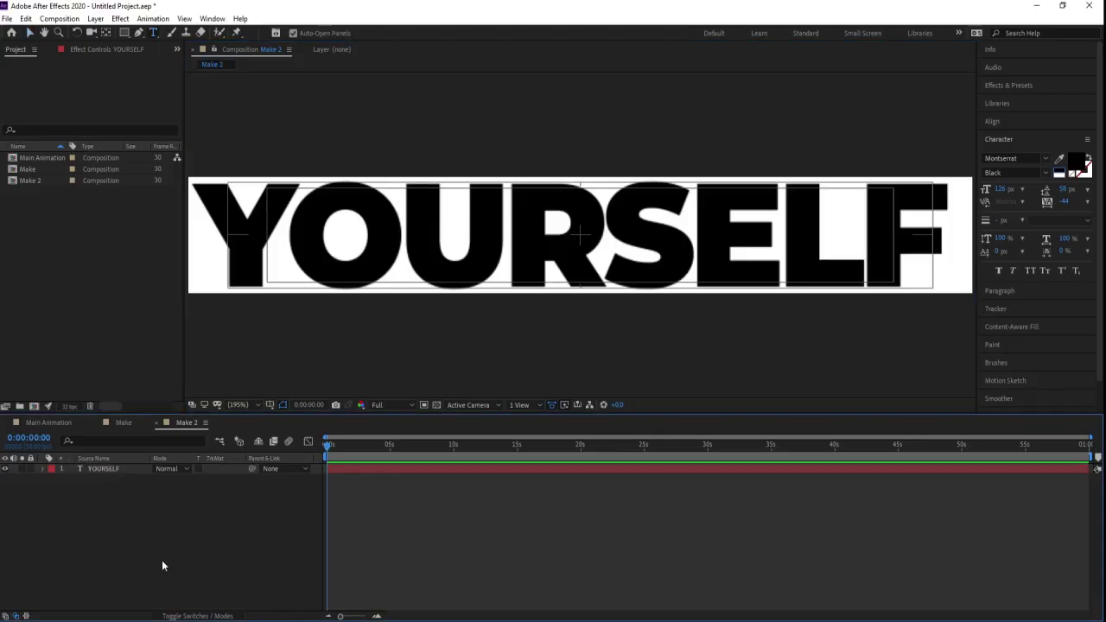
pyautogui.hotkey('ctrl', 'k')
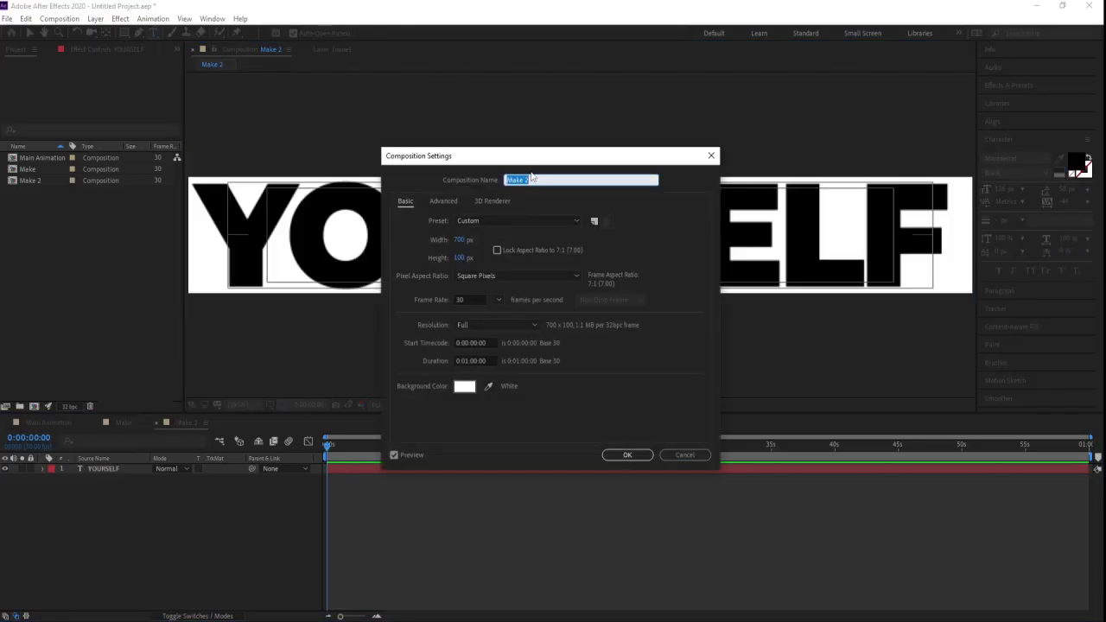
# Rename Make 2 to YOURSELF and Make to MAKE, then select YOURSELF in the project.
pyautogui.hotkey('ctrl', 'v')
pyautogui.click(647, 461)
pyautogui.doubleClick(27, 171)
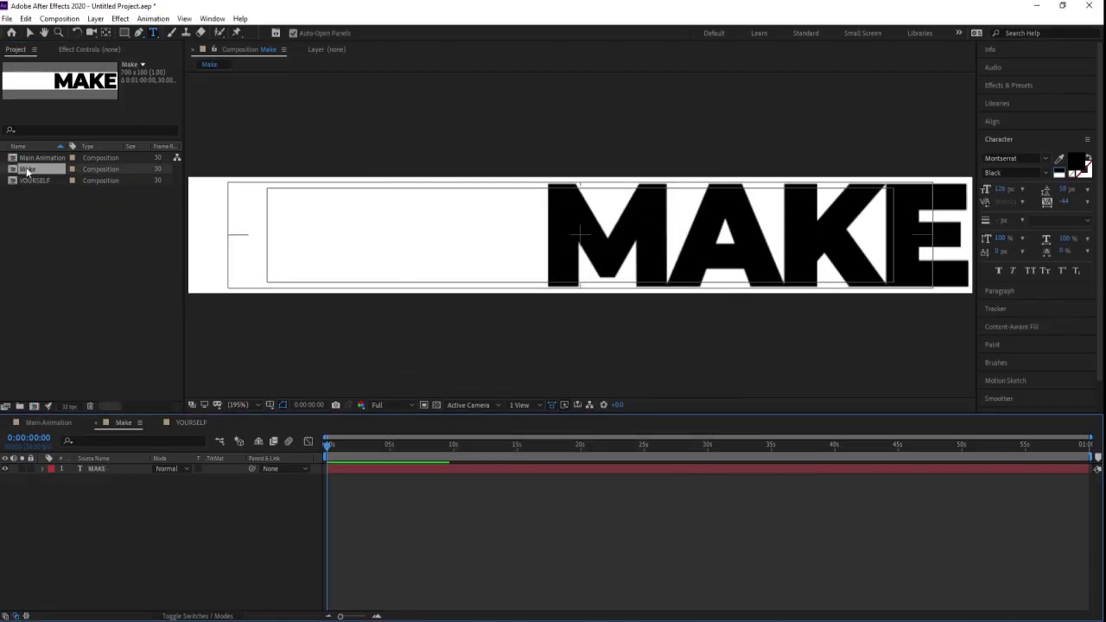
pyautogui.click(96, 468)
pyautogui.click(79, 506)
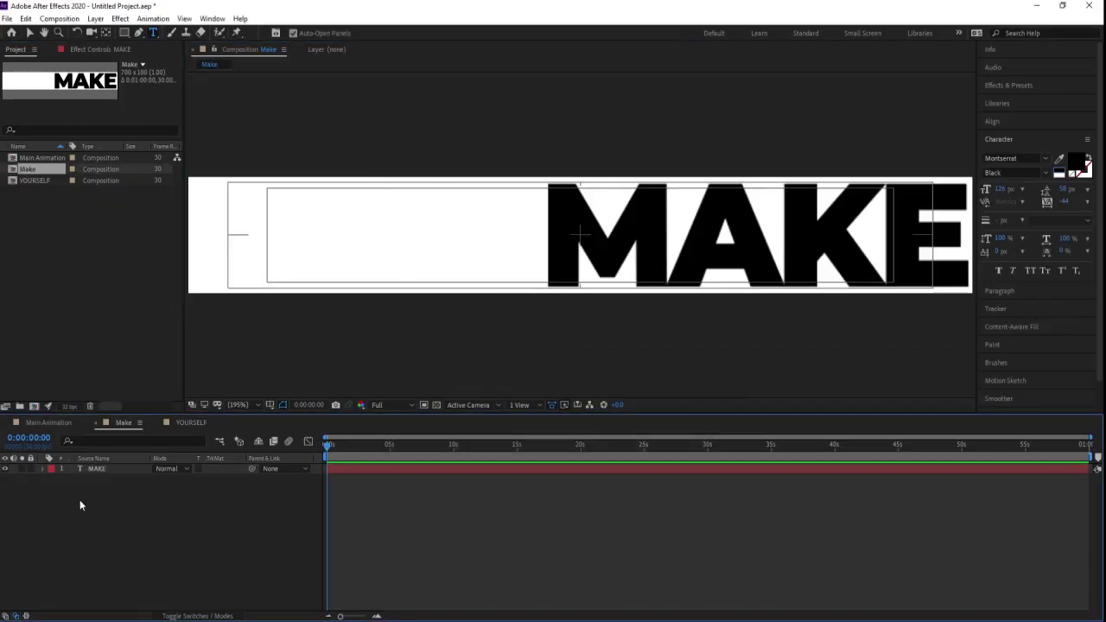
pyautogui.hotkey('ctrl', 'k')
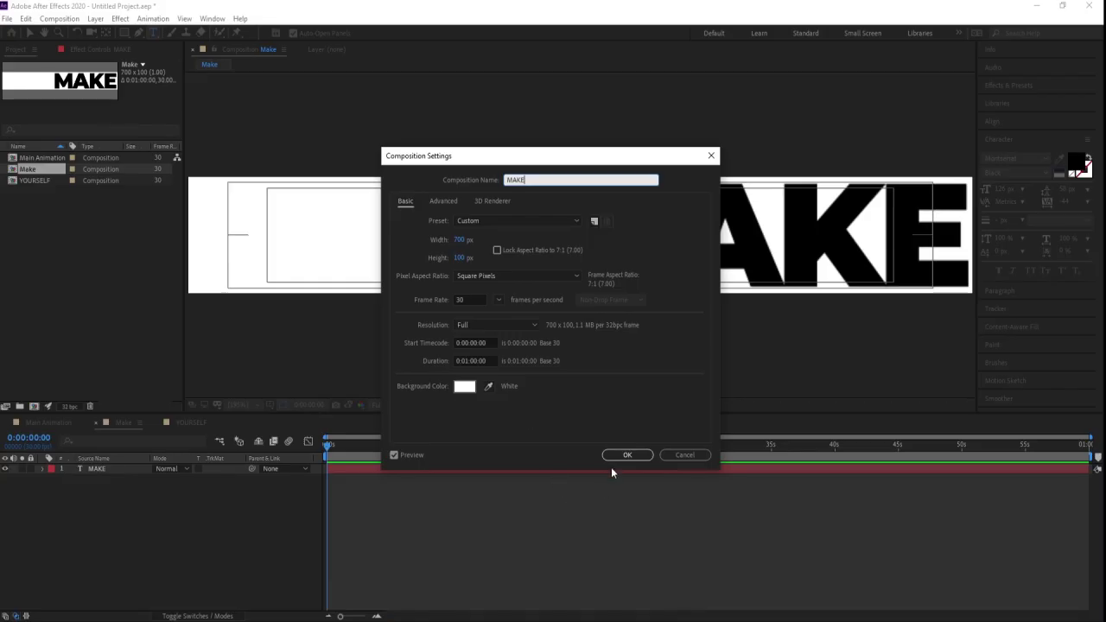
pyautogui.click(612, 459)
pyautogui.click(196, 422)
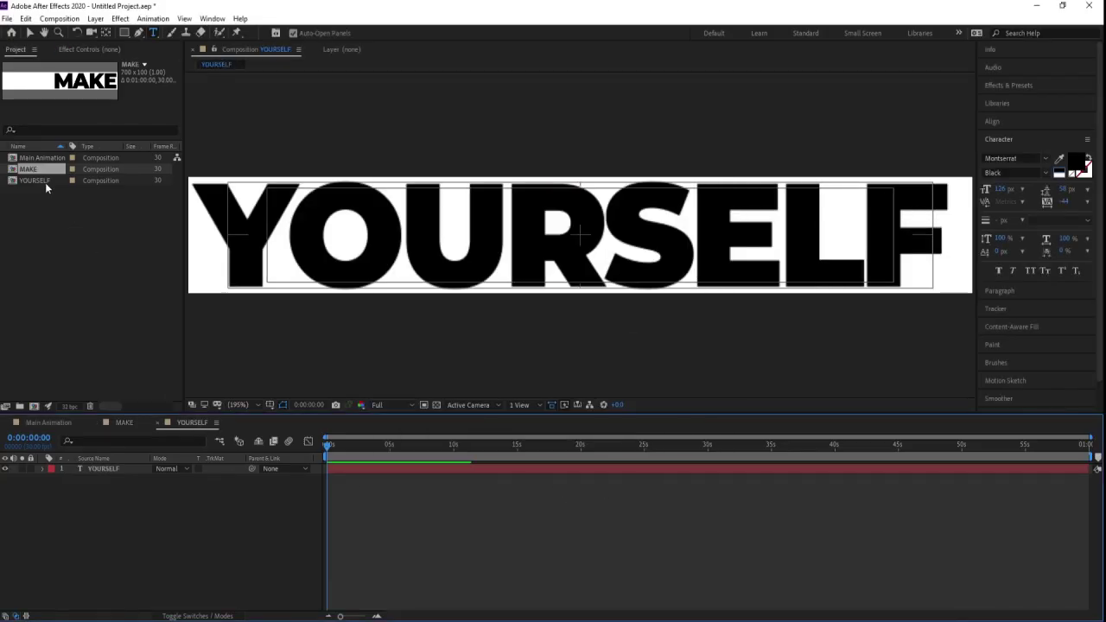
pyautogui.click(38, 178)
# Duplicate YOURSELF as YOURSELF 2 and retype its text as BETTER.
pyautogui.hotkey('ctrl', 'd')
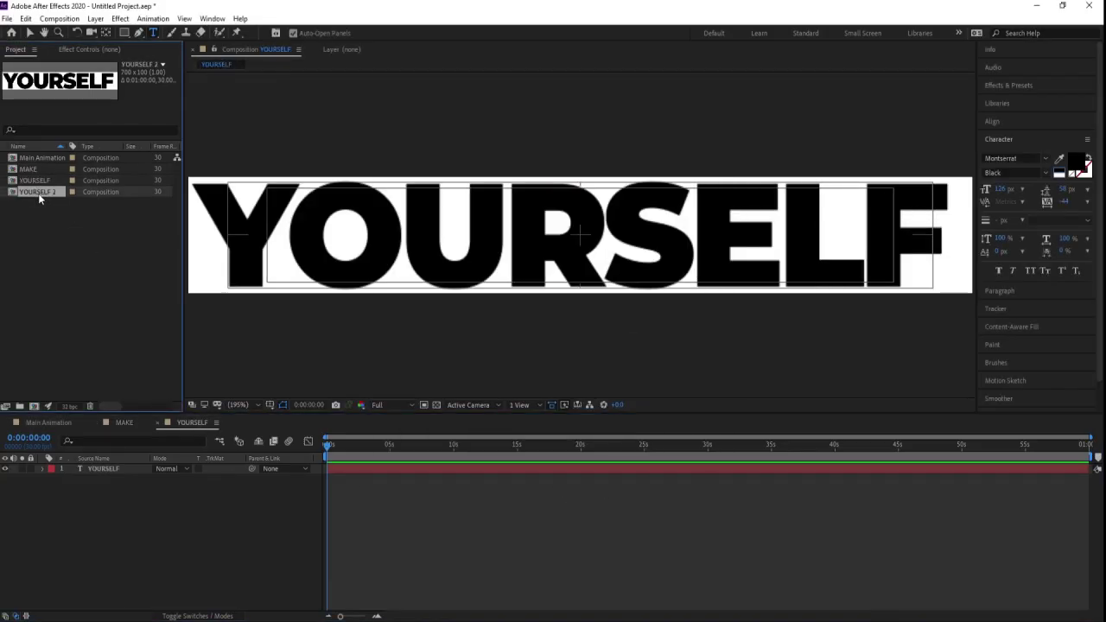
pyautogui.doubleClick(38, 192)
pyautogui.click(135, 471)
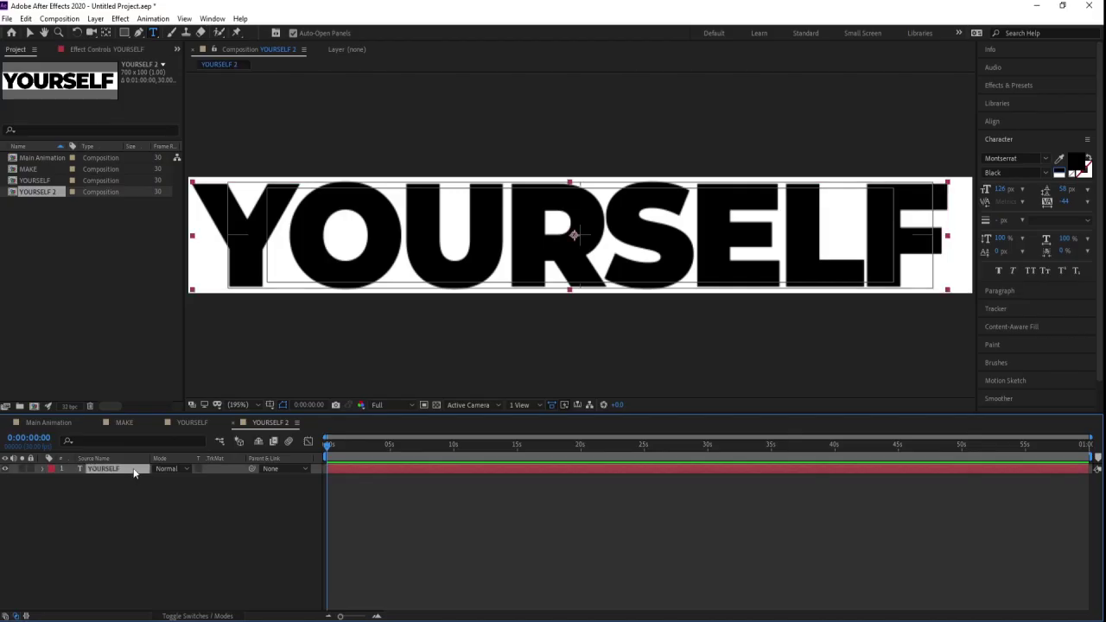
pyautogui.click(384, 242)
pyautogui.doubleClick(380, 239)
pyautogui.write('BETTER')
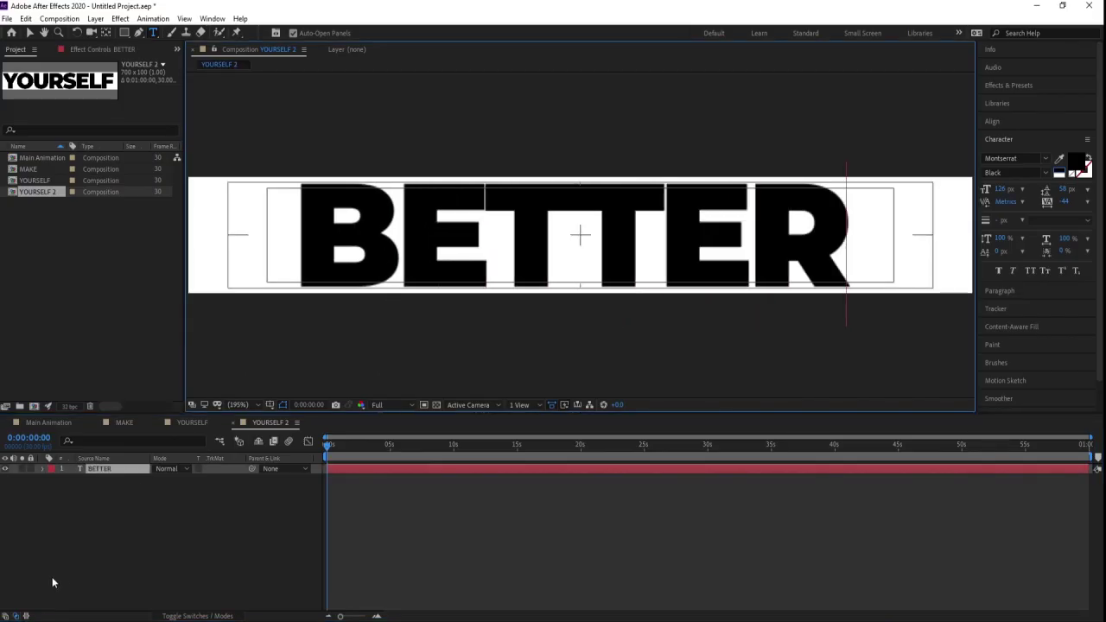
pyautogui.click(108, 467)
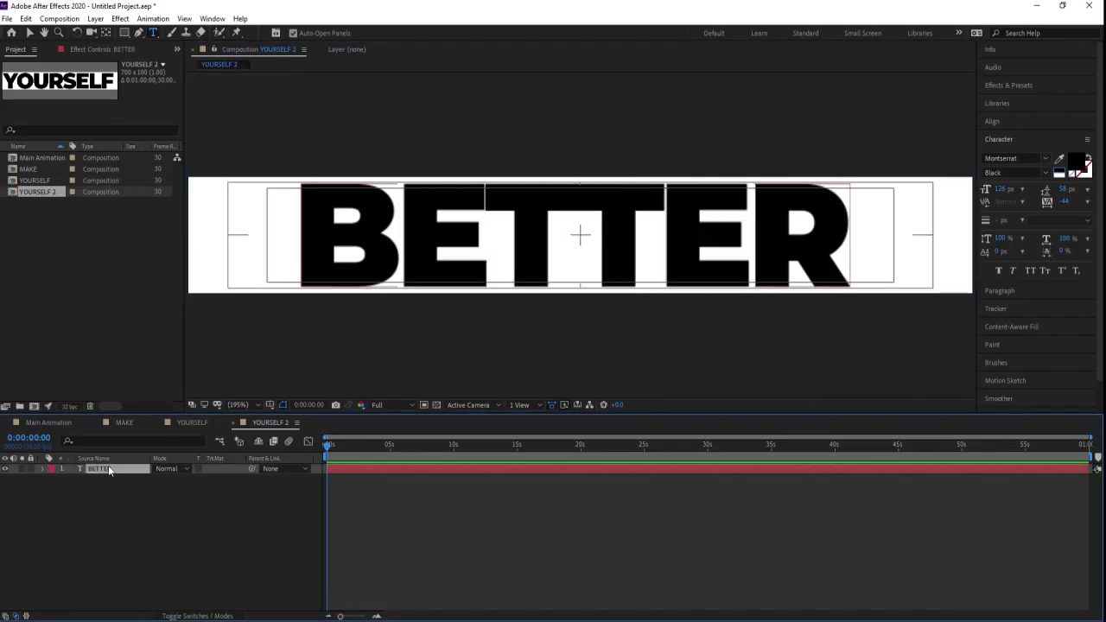
# Align BETTER to the right edge and rename the composition BETTER.
pyautogui.click(993, 123)
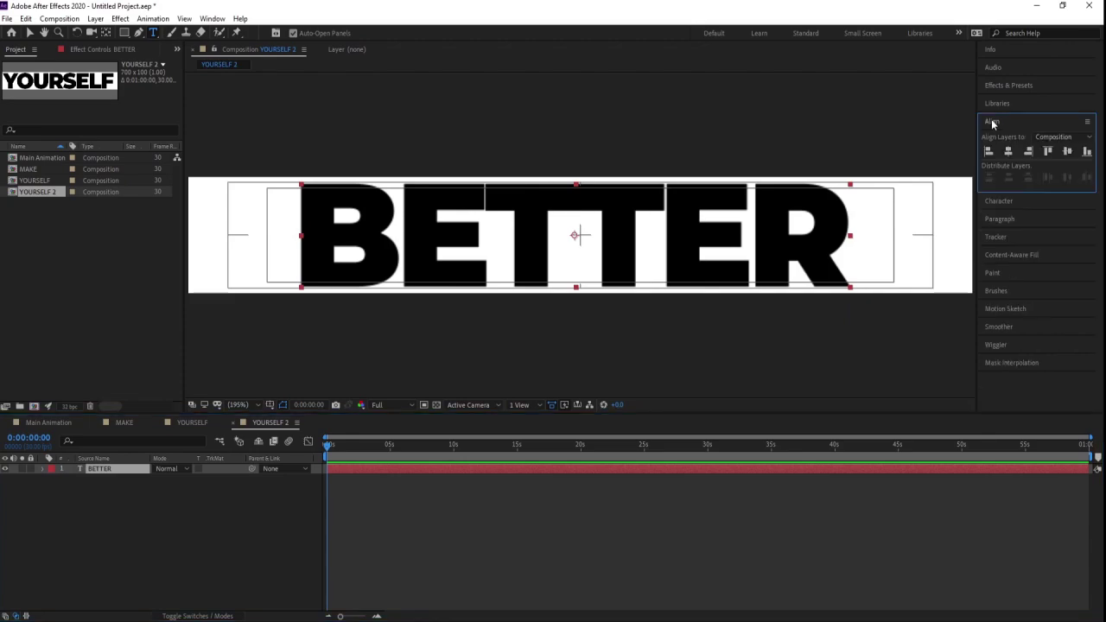
pyautogui.click(1029, 153)
pyautogui.press('v')
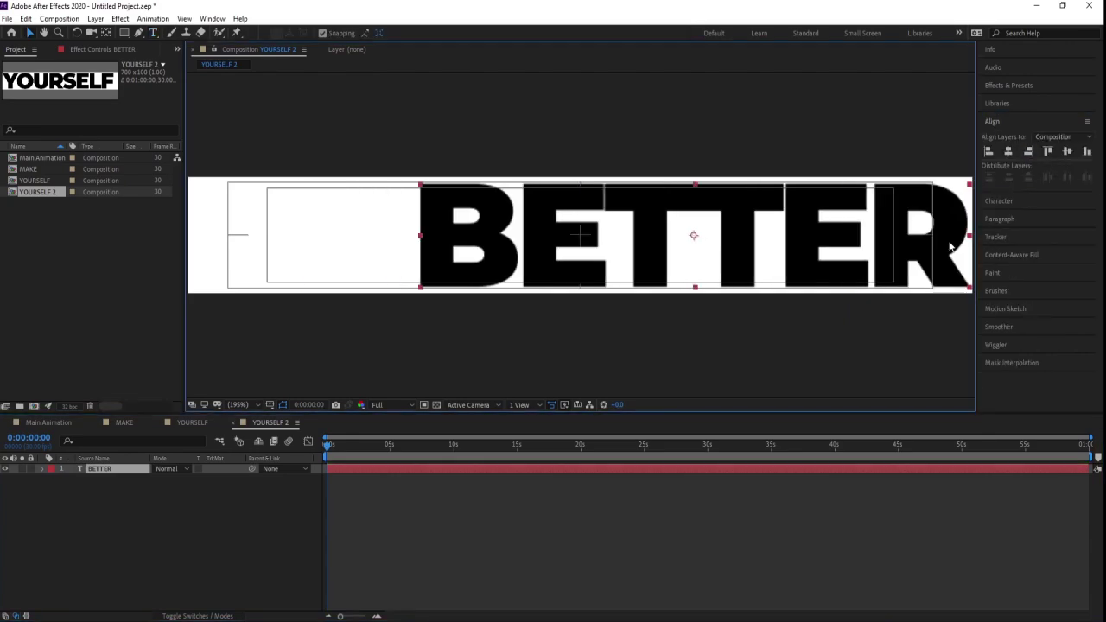
pyautogui.doubleClick(573, 236)
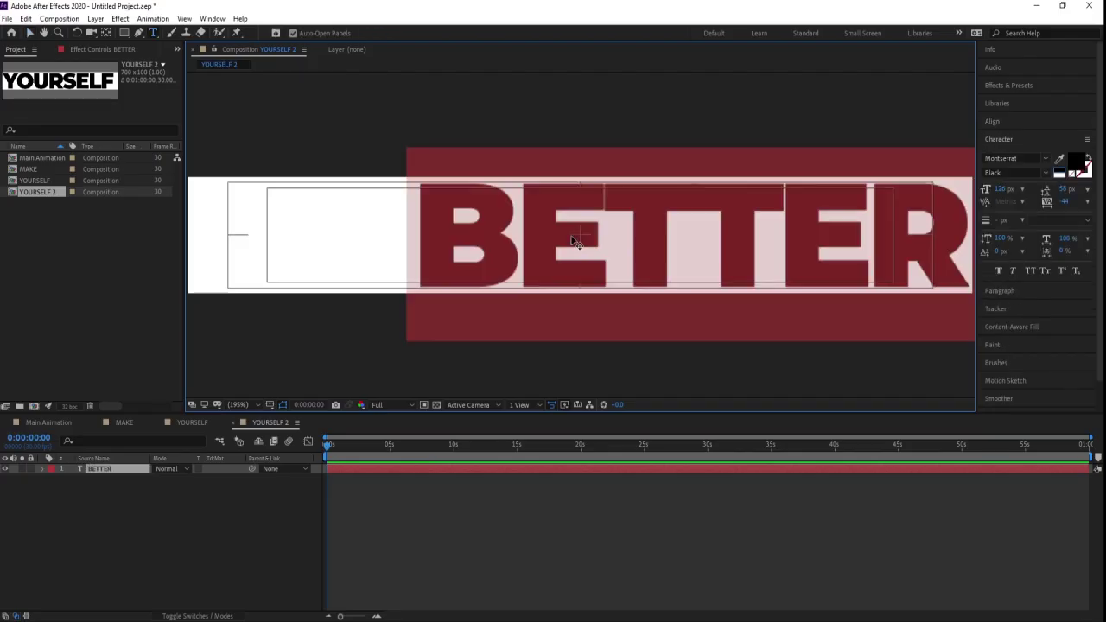
pyautogui.click(180, 511)
pyautogui.hotkey('ctrl', 'k')
pyautogui.write('BETTER')
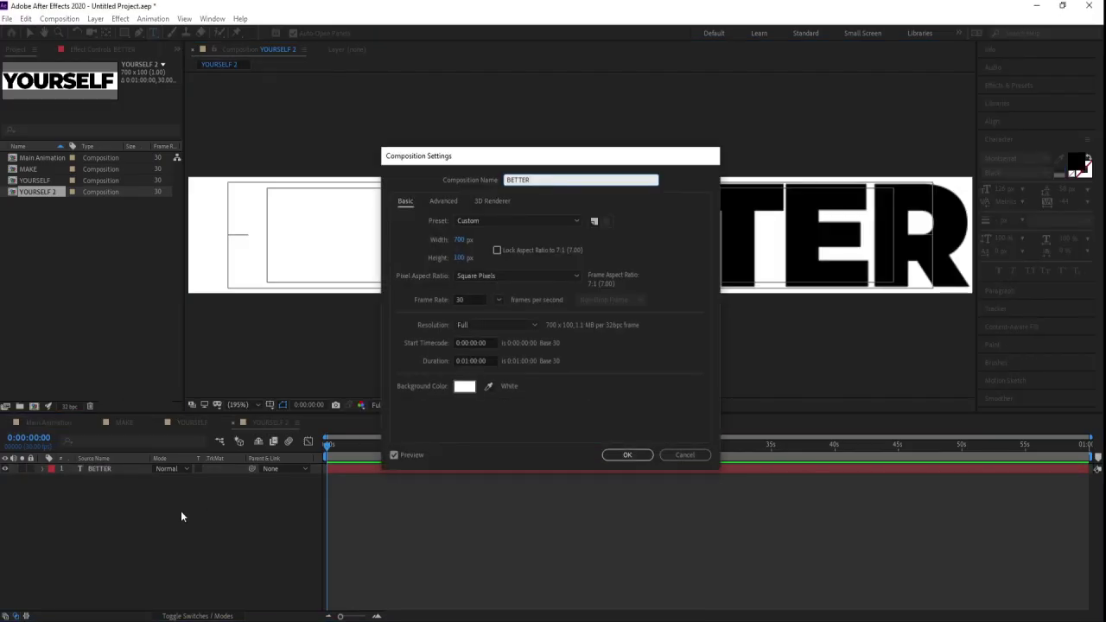
pyautogui.press('Return')
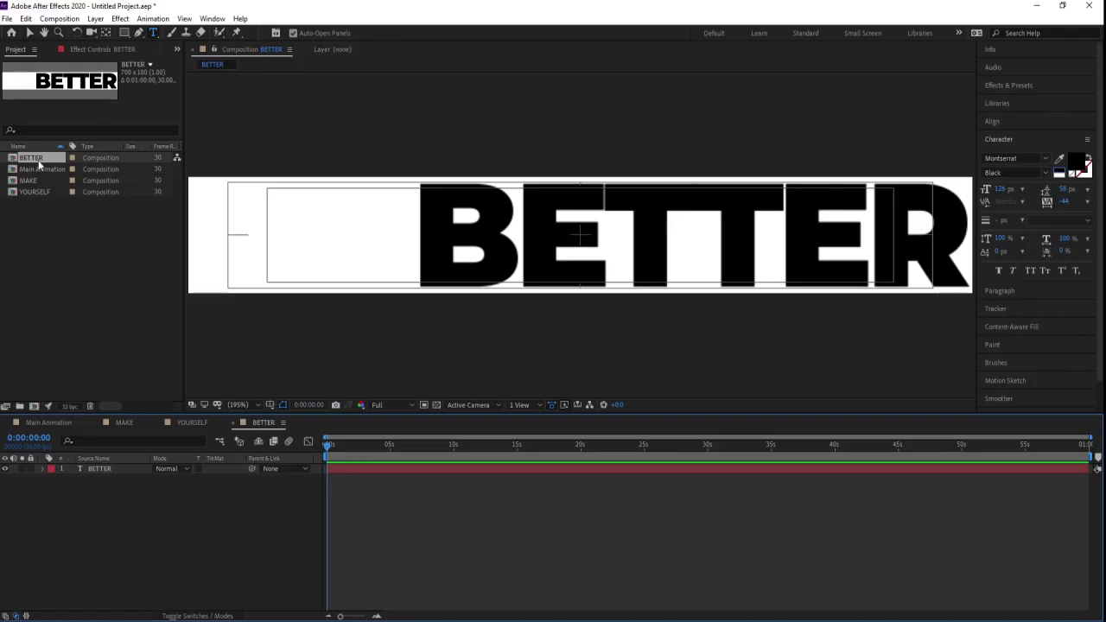
# Duplicate BETTER as BETTER 2 and retype its text as EVERYDAY.
pyautogui.hotkey('ctrl', 'd')
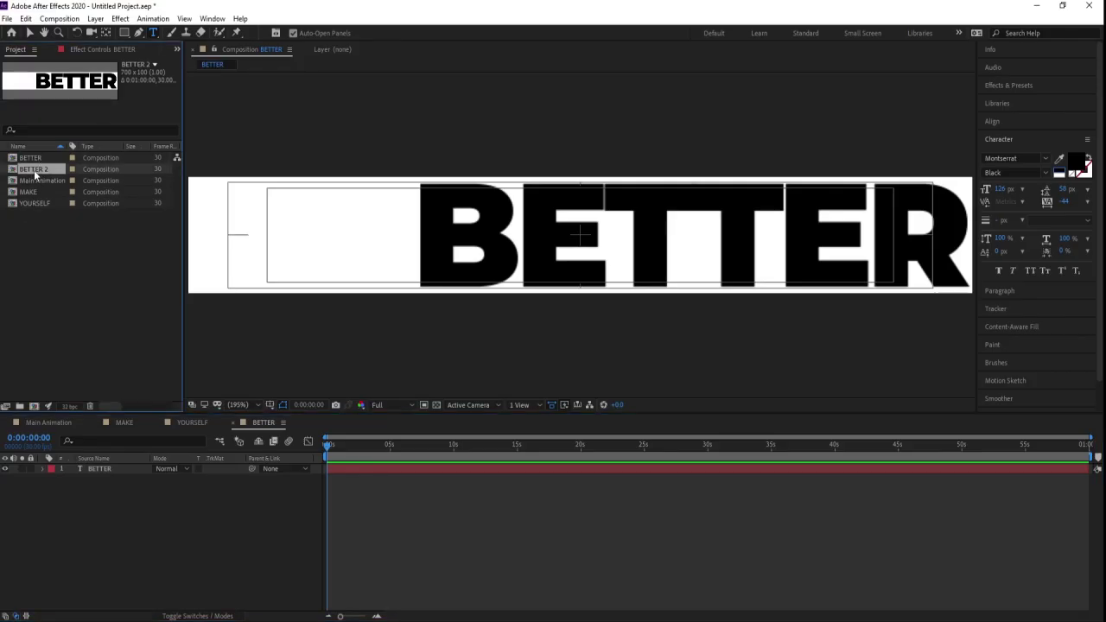
pyautogui.doubleClick(34, 169)
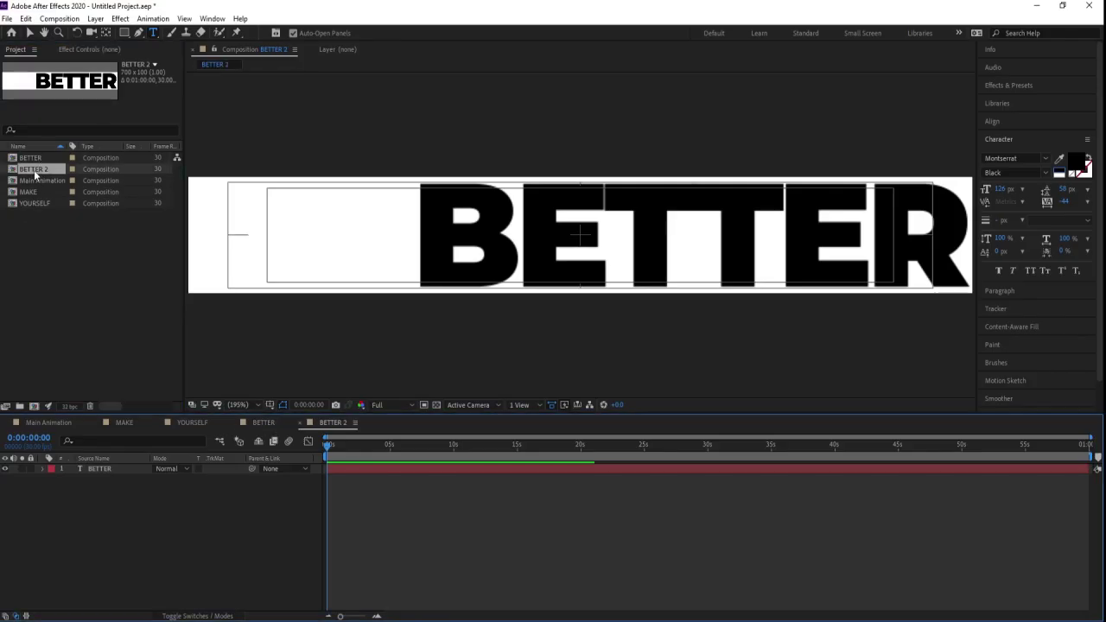
pyautogui.doubleClick(448, 274)
pyautogui.write('EVERYDAY')
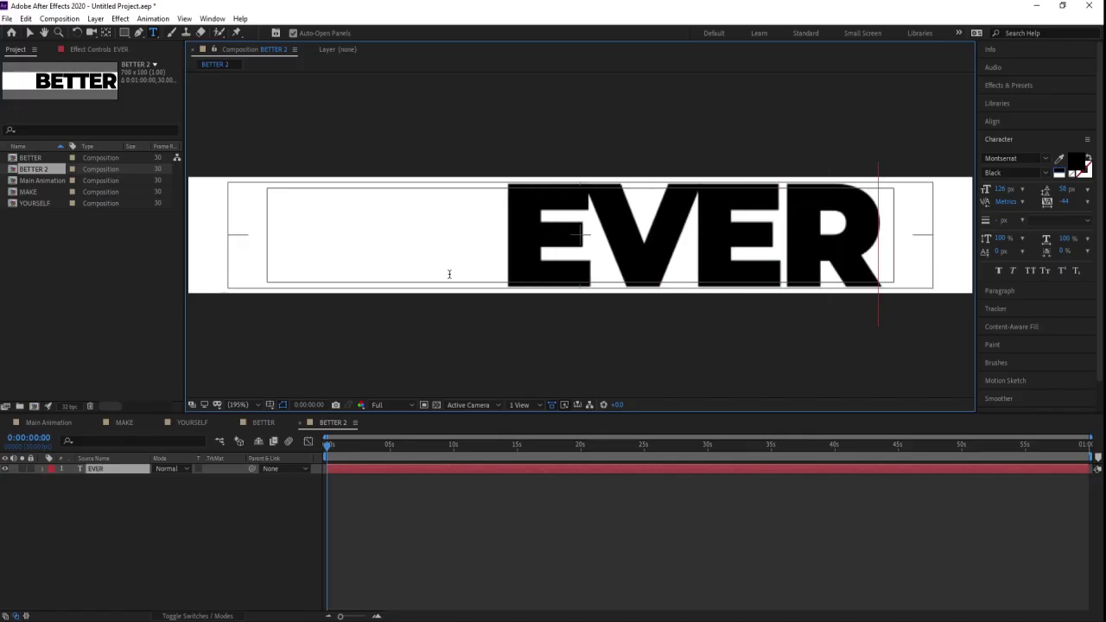
pyautogui.click(158, 498)
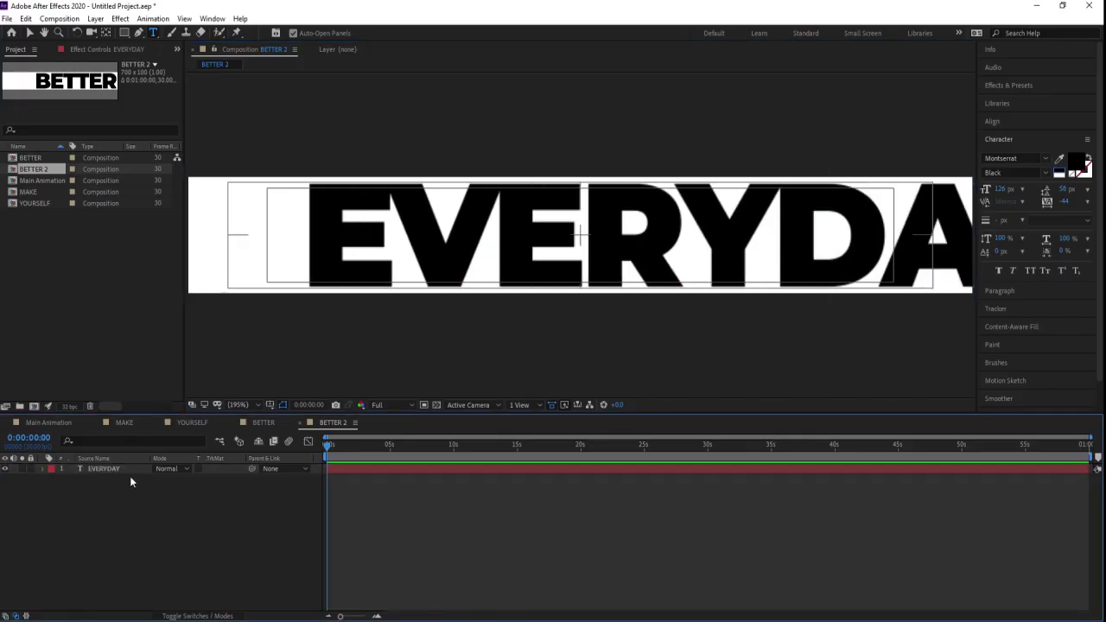
# Align EVERYDAY to the left edge, nudge it right, and rename the comp EVERYDAY.
pyautogui.click(992, 121)
pyautogui.click(989, 151)
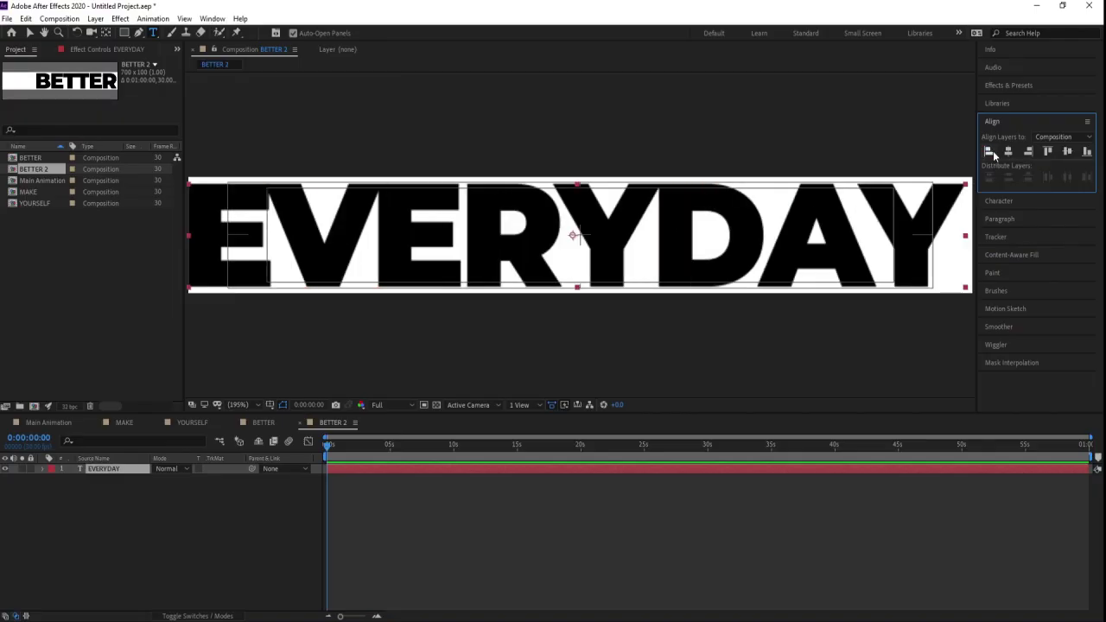
pyautogui.press('v')
pyautogui.press('Right')
pyautogui.press('Right')
pyautogui.press('Right')
pyautogui.press('Right')
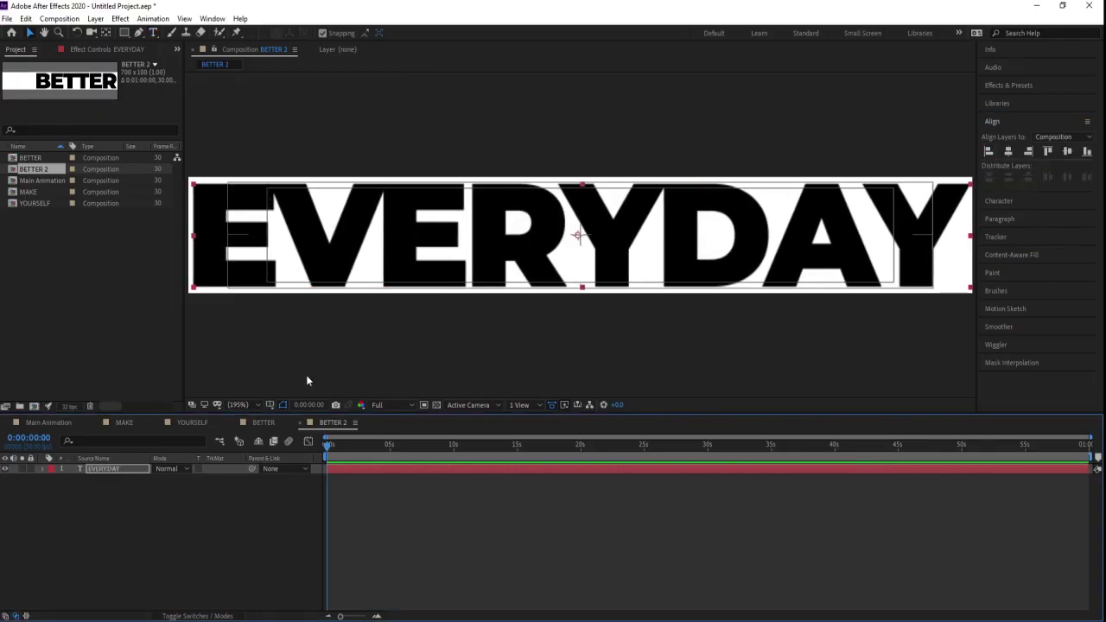
pyautogui.click(243, 521)
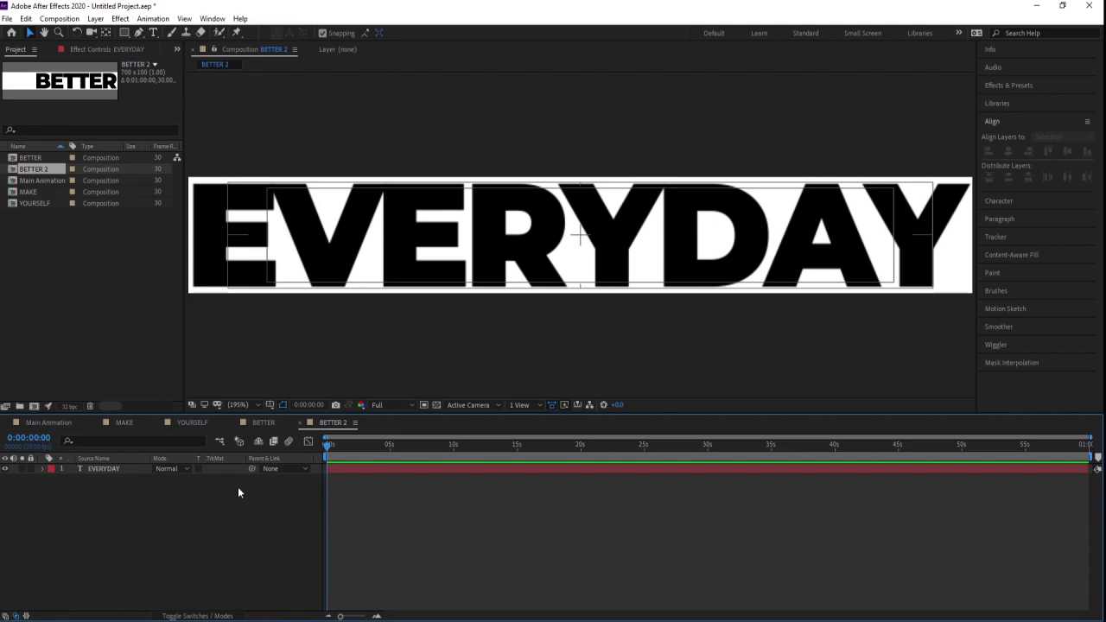
pyautogui.hotkey('ctrl', 'k')
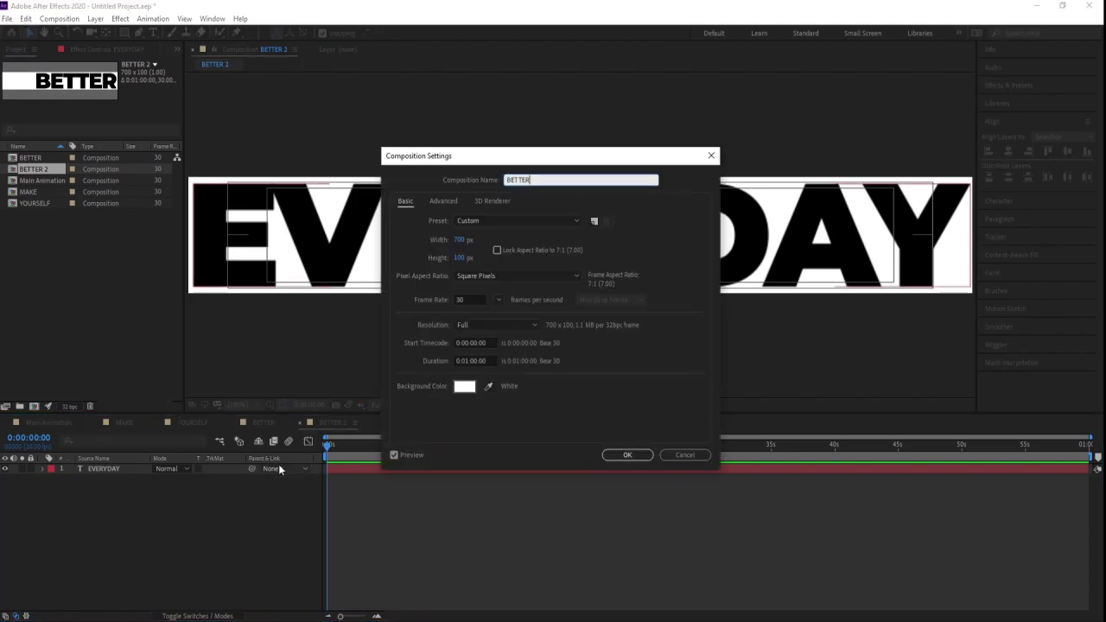
pyautogui.write('ERYDAY')
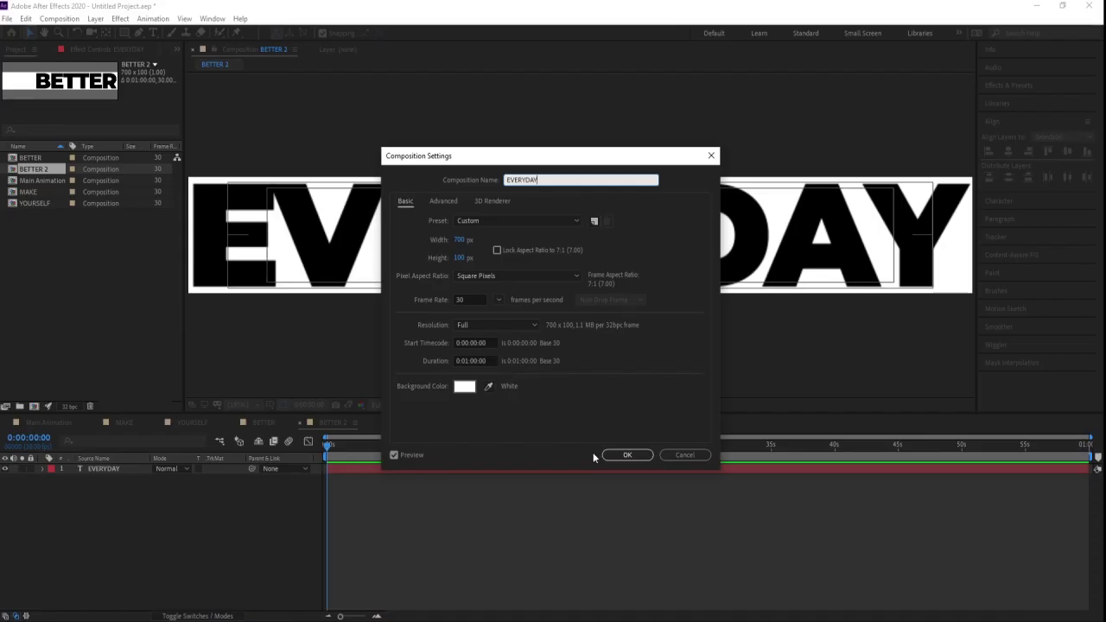
pyautogui.click(639, 456)
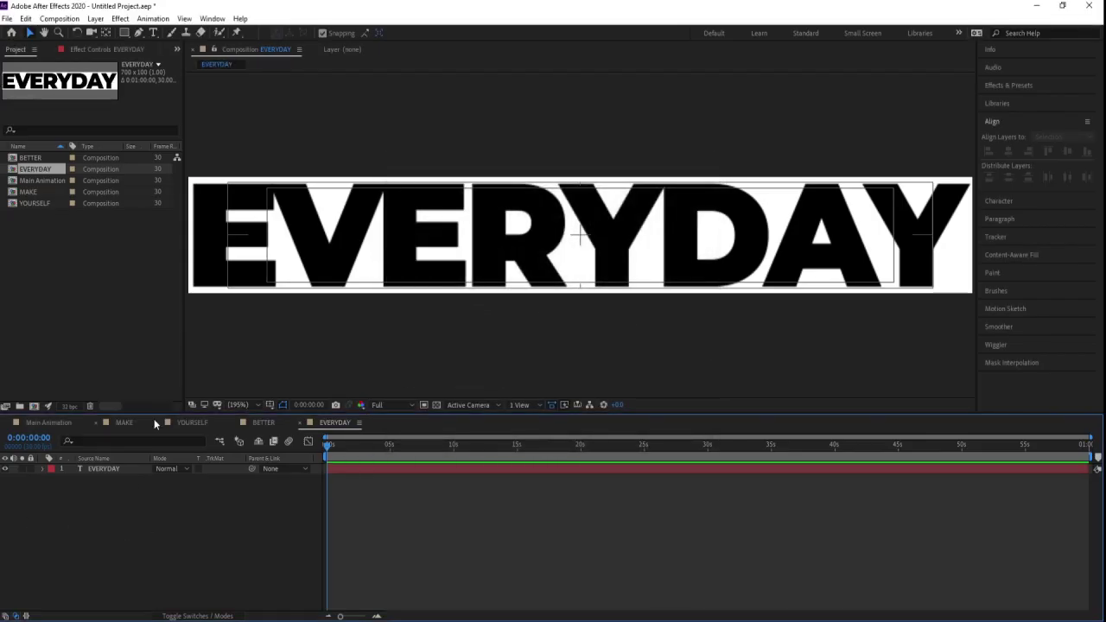
# Keyframe MAKE's Position at 0:00 off the right edge and at 0:00:01:10 in place.
pyautogui.click(130, 424)
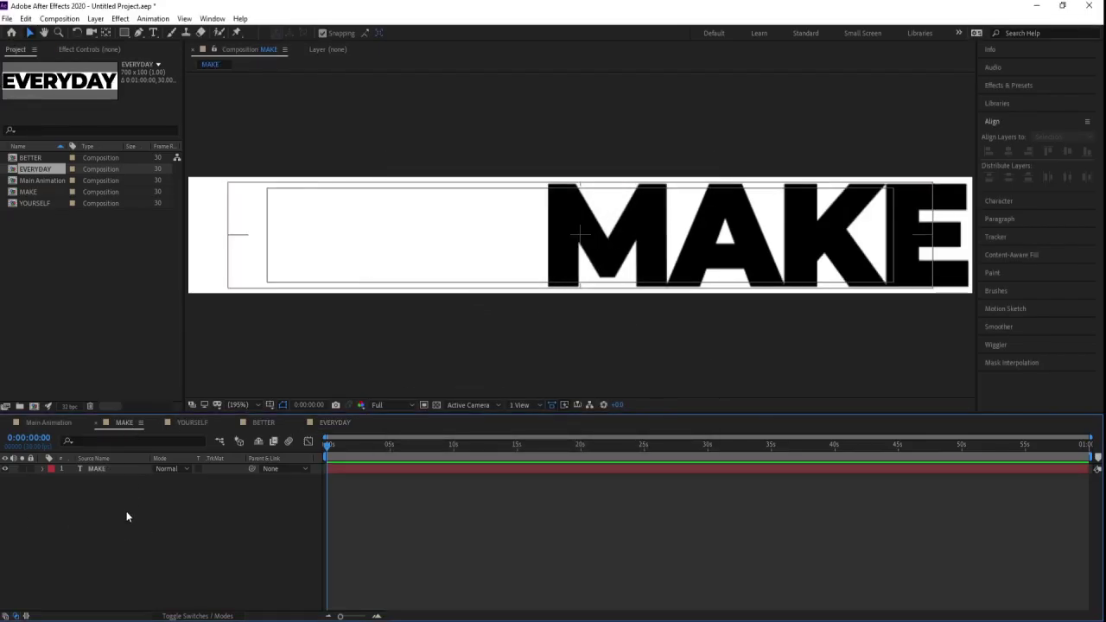
pyautogui.click(97, 468)
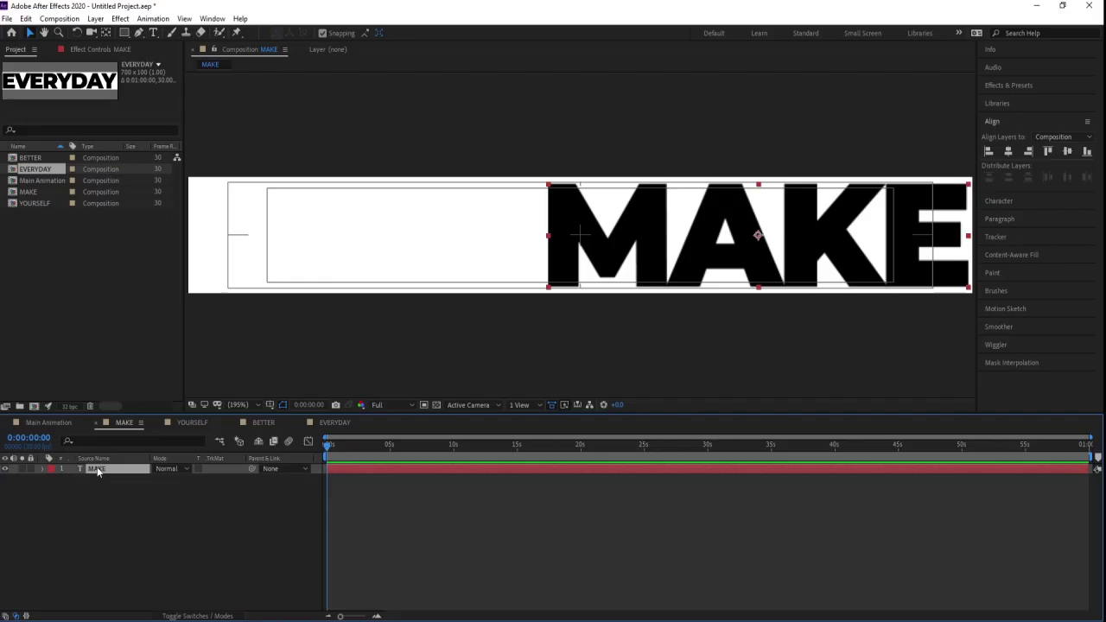
pyautogui.press('p')
pyautogui.click(72, 480)
pyautogui.press('=')
pyautogui.press('=')
pyautogui.press('=')
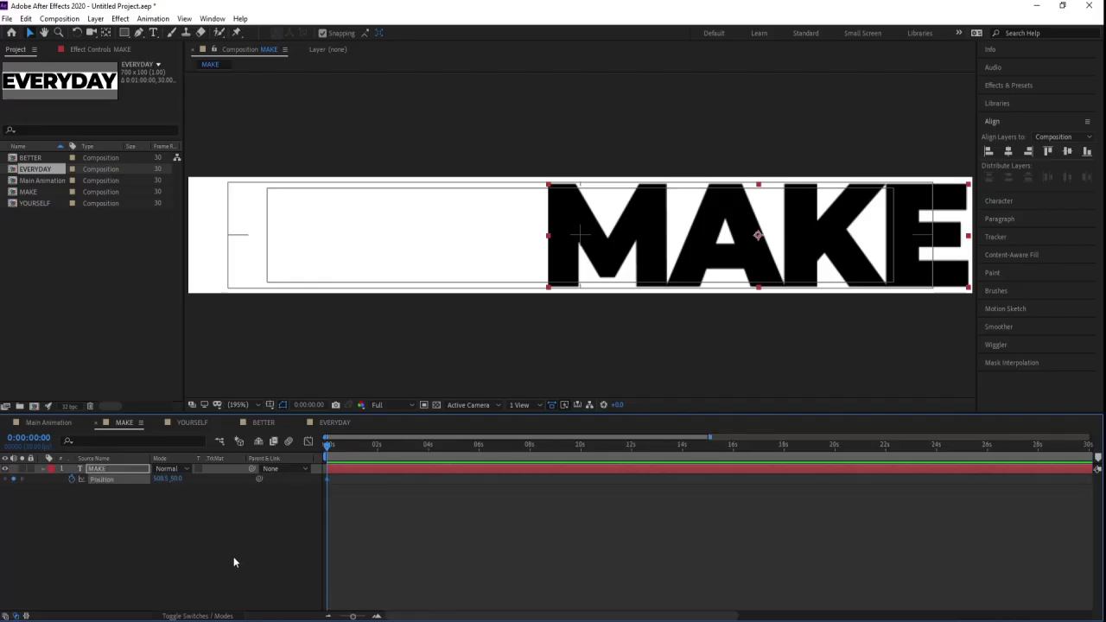
pyautogui.moveTo(474, 449); pyautogui.dragTo(462, 449)
pyautogui.click(13, 479)
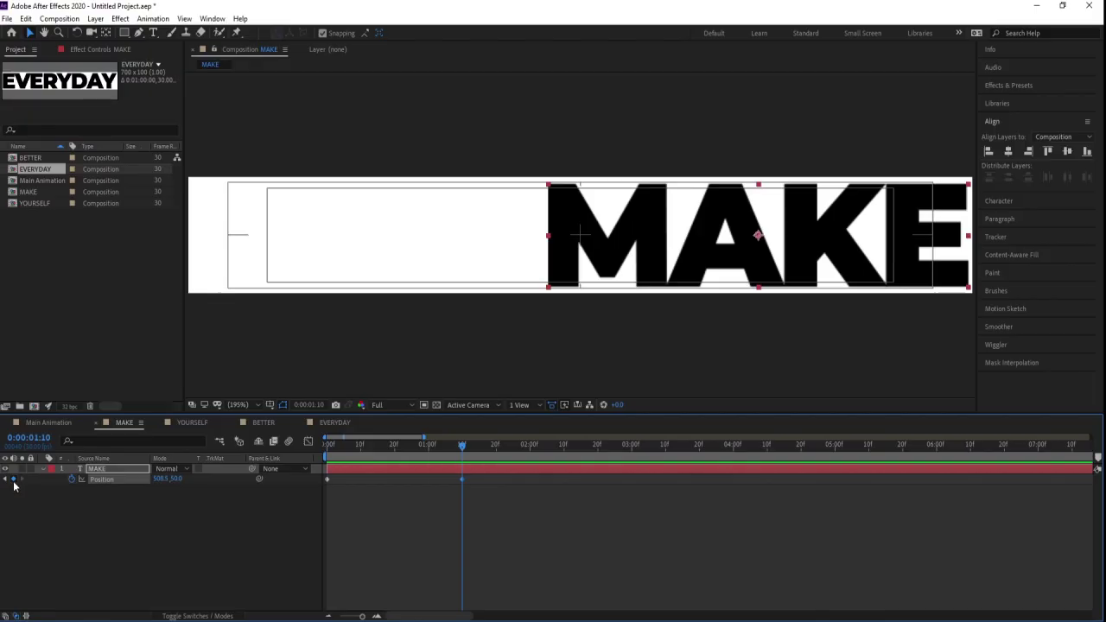
pyautogui.click(6, 478)
pyautogui.moveTo(167, 481); pyautogui.dragTo(364, 462)
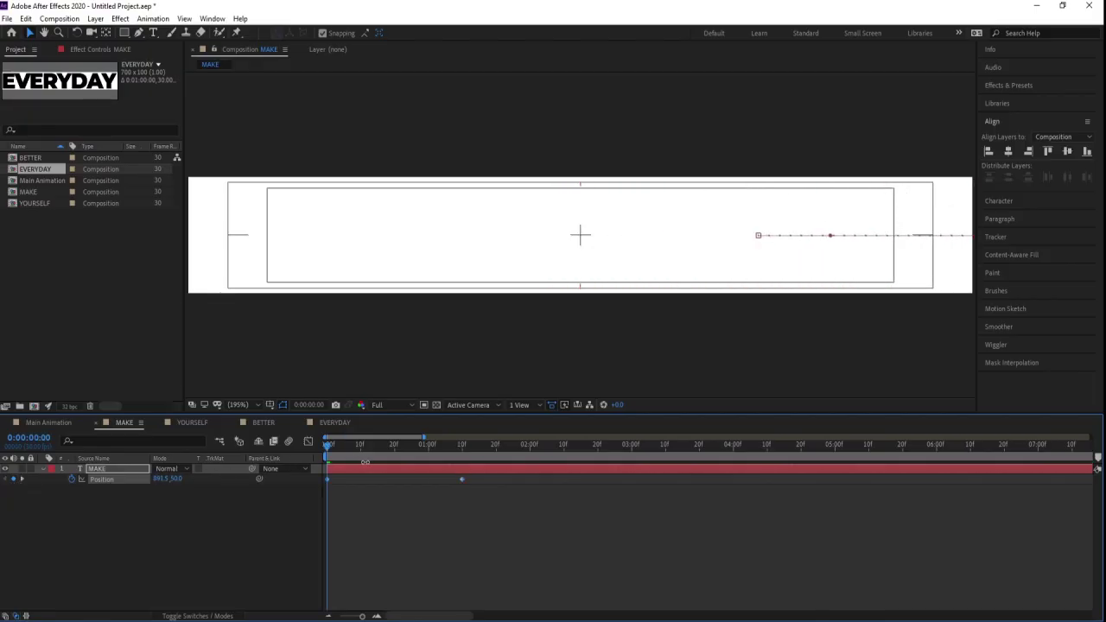
pyautogui.moveTo(531, 555); pyautogui.dragTo(240, 369)
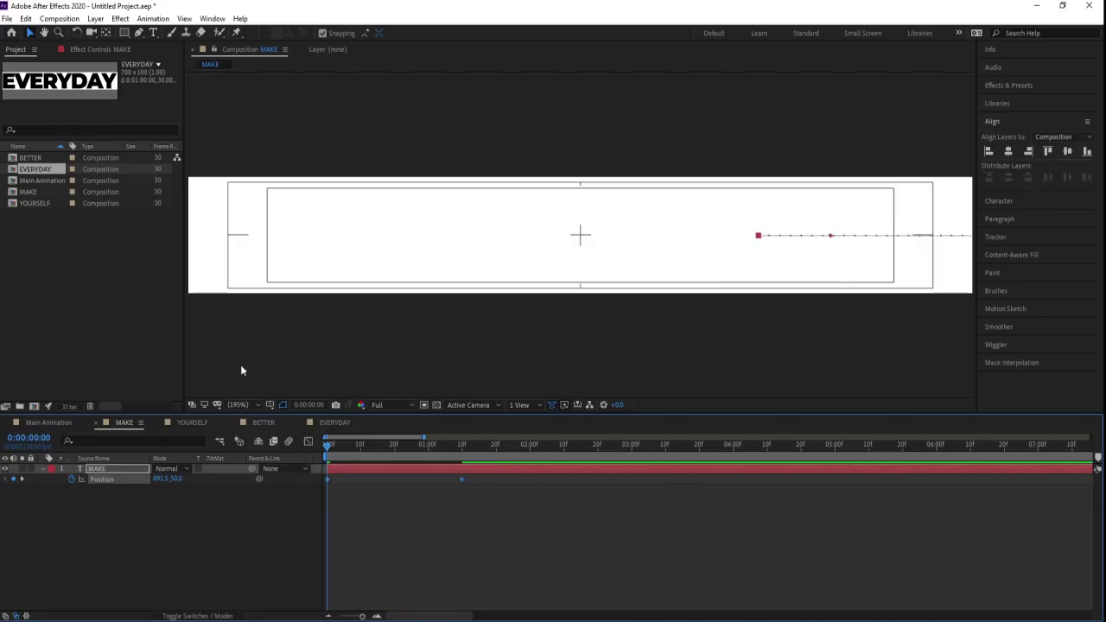
pyautogui.click(307, 441)
# Easy Ease both Position keyframes and lengthen the ease into the final keyframe.
pyautogui.moveTo(550, 541); pyautogui.dragTo(325, 596)
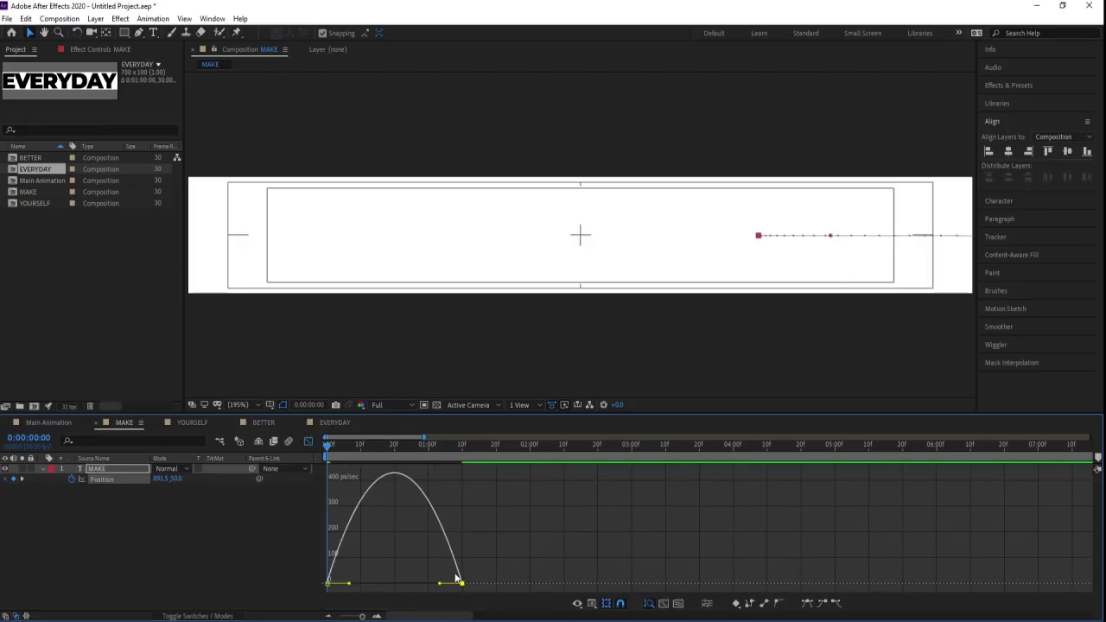
pyautogui.press('F9')
pyautogui.moveTo(461, 577); pyautogui.dragTo(443, 579)
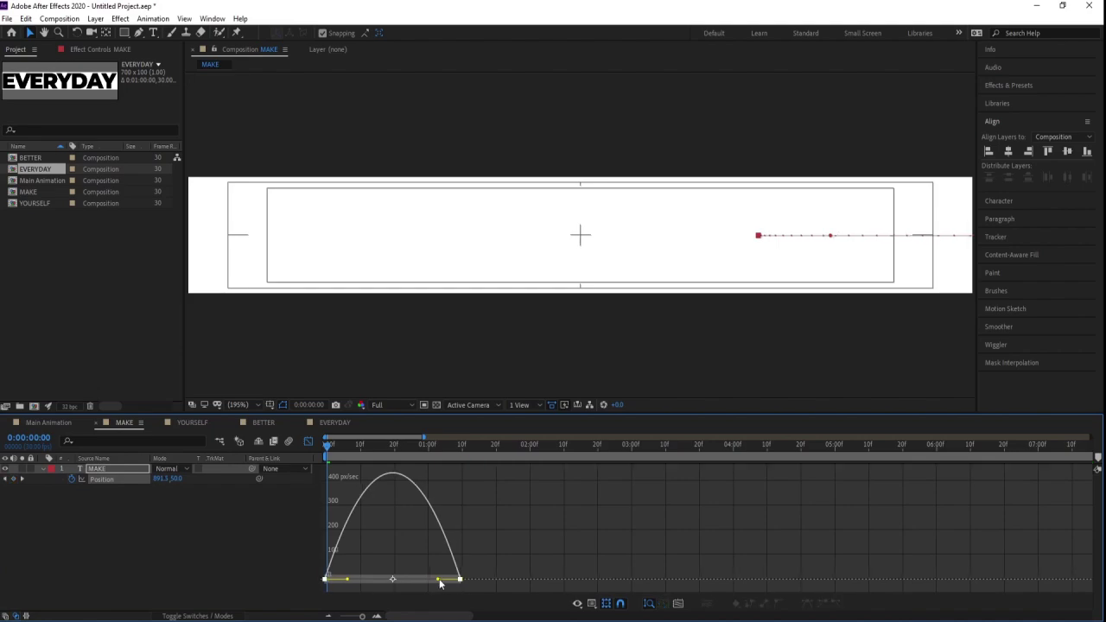
pyautogui.hotkey('ctrl', 'z')
pyautogui.moveTo(437, 581); pyautogui.dragTo(381, 582)
pyautogui.press('space')
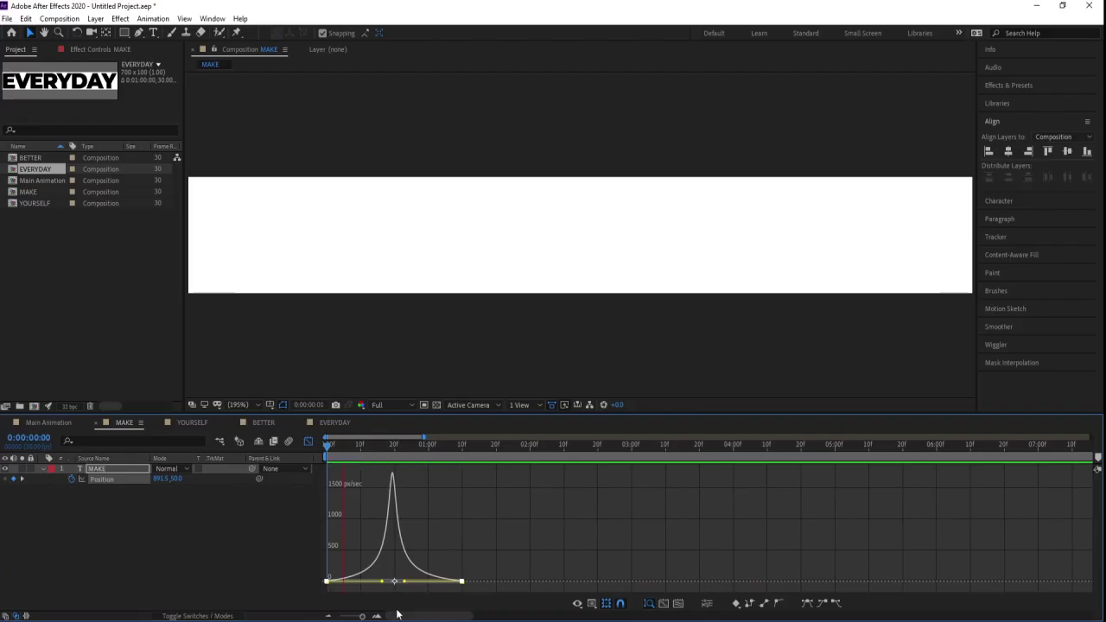
pyautogui.press('space')
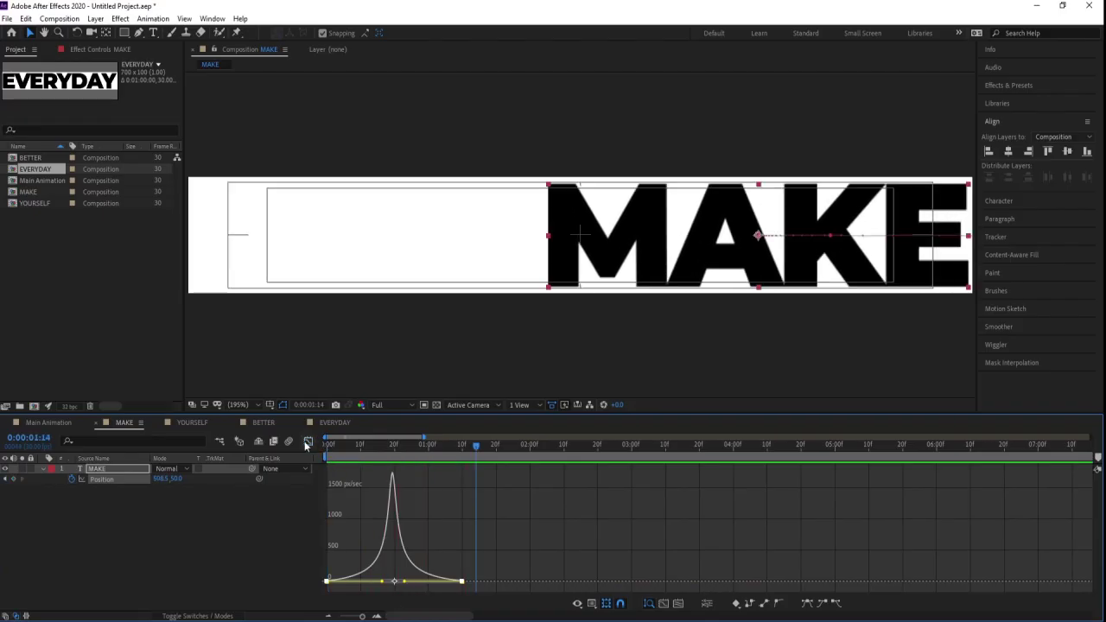
# Stretch the final keyframe's influence further so MAKE eases out slowly, and preview.
pyautogui.click(307, 442)
pyautogui.moveTo(522, 506); pyautogui.dragTo(294, 464)
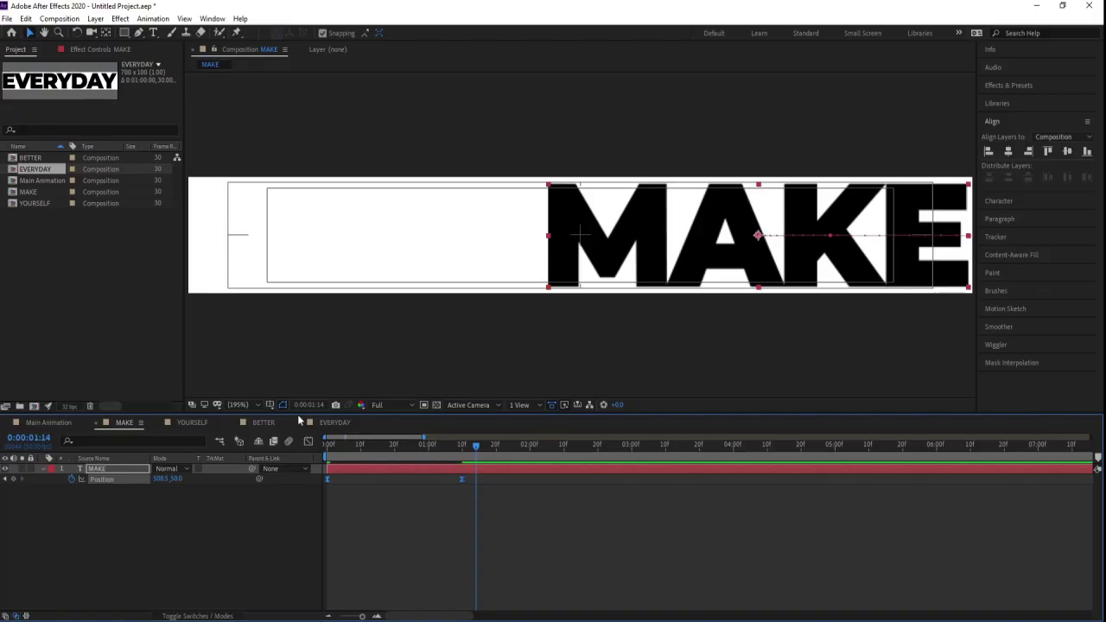
pyautogui.click(308, 441)
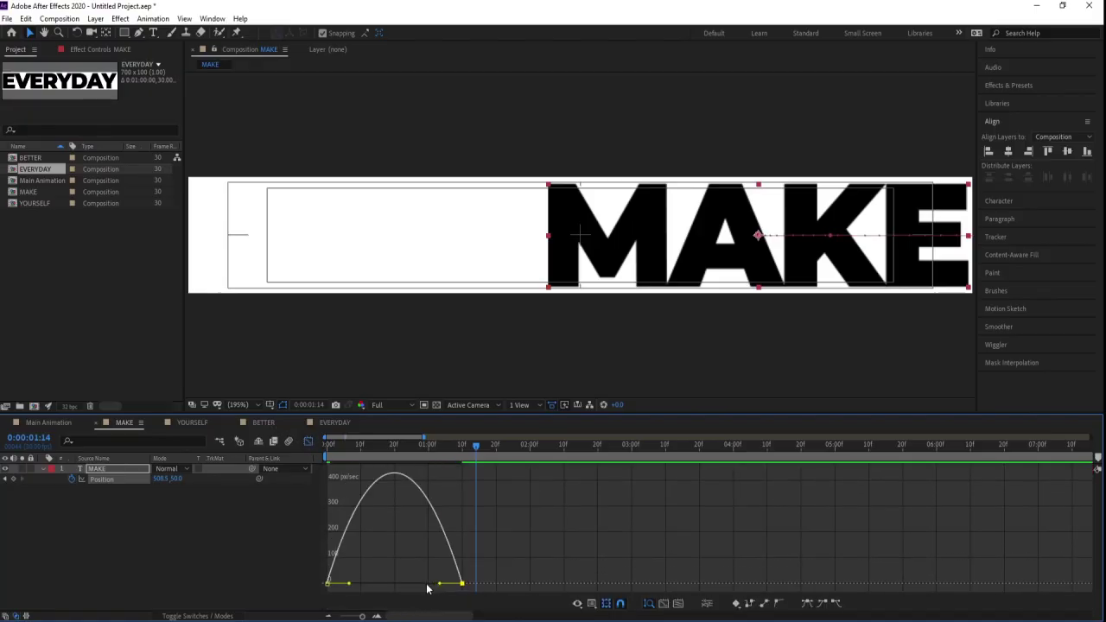
pyautogui.moveTo(439, 585); pyautogui.dragTo(333, 585)
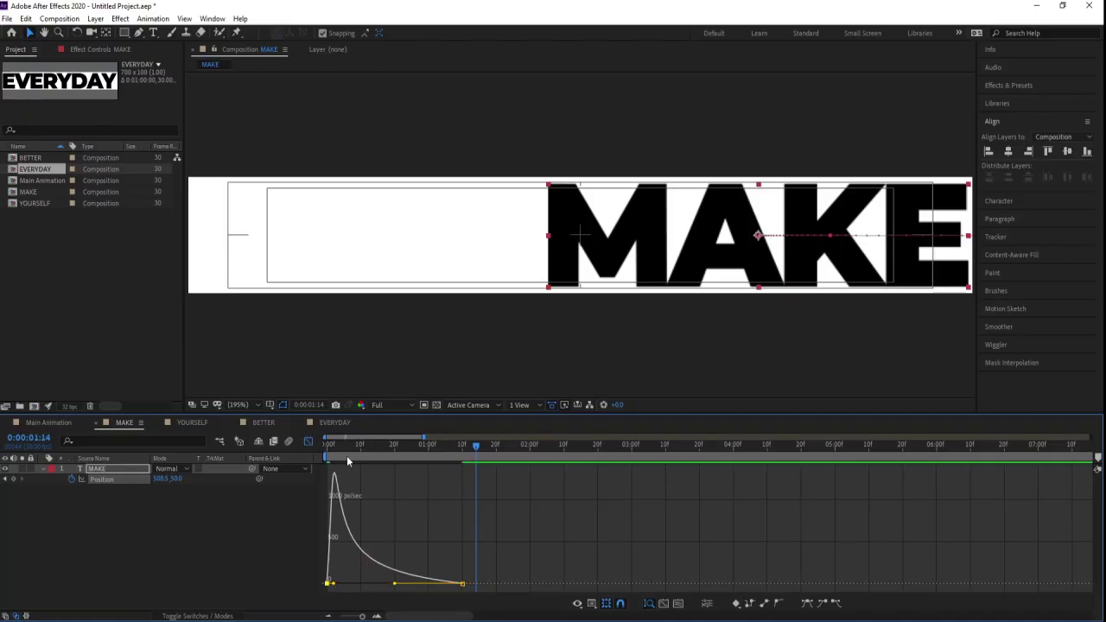
pyautogui.press('Home')
pyautogui.press('space')
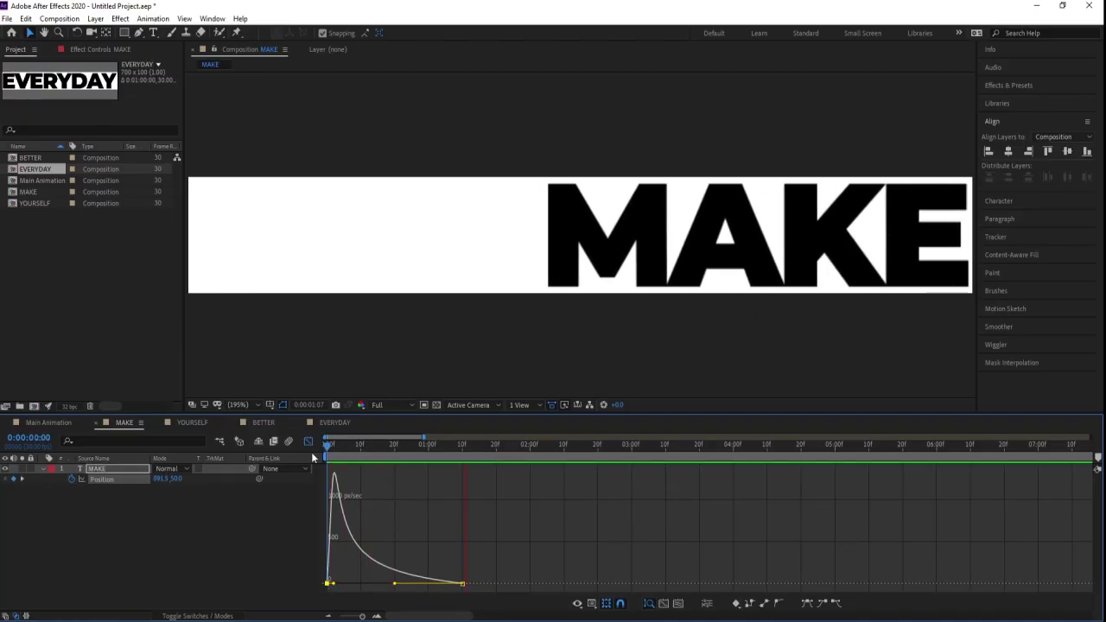
pyautogui.press('space')
pyautogui.click(308, 442)
pyautogui.click(267, 498)
# Turn on motion blur for the MAKE layer and return to the start of the comp.
pyautogui.press('F4')
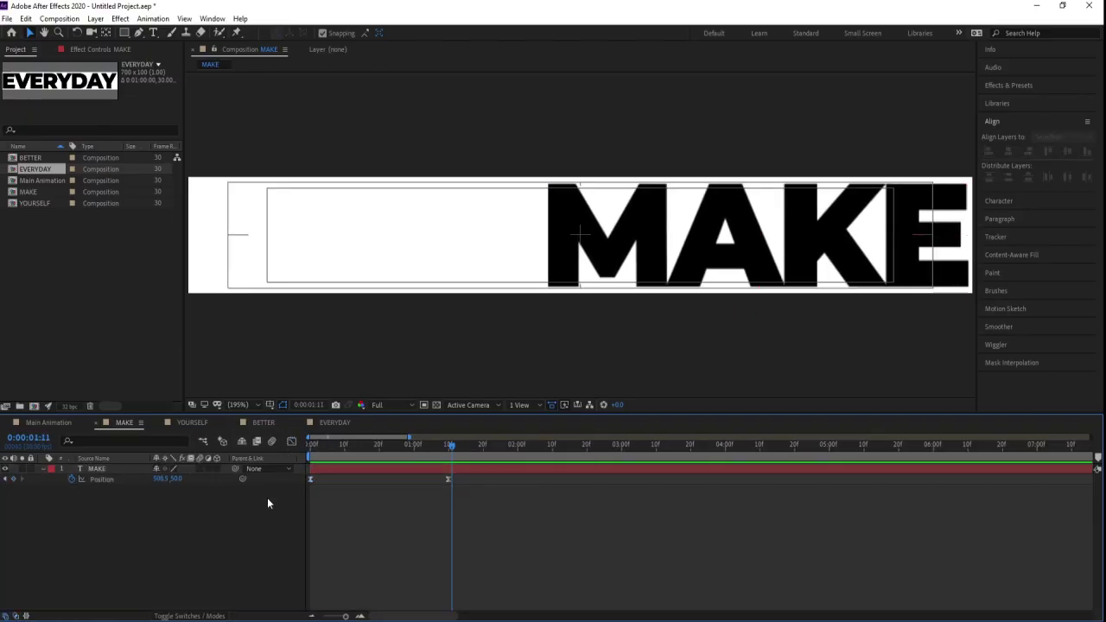
pyautogui.click(198, 470)
pyautogui.press('Num_Lock')
pyautogui.press('-')
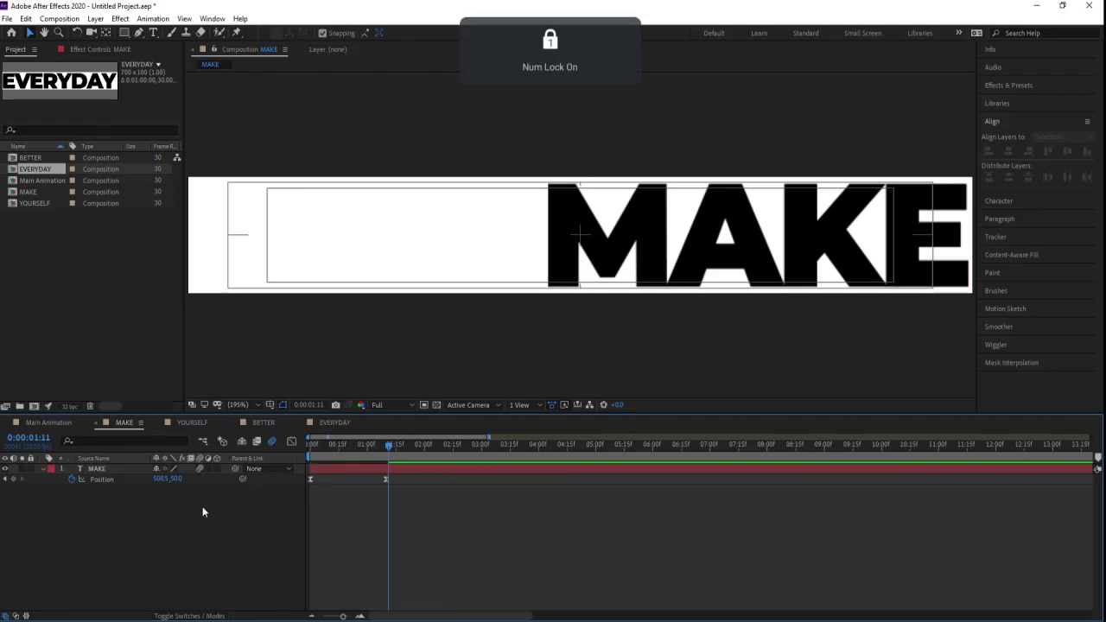
pyautogui.click(118, 481)
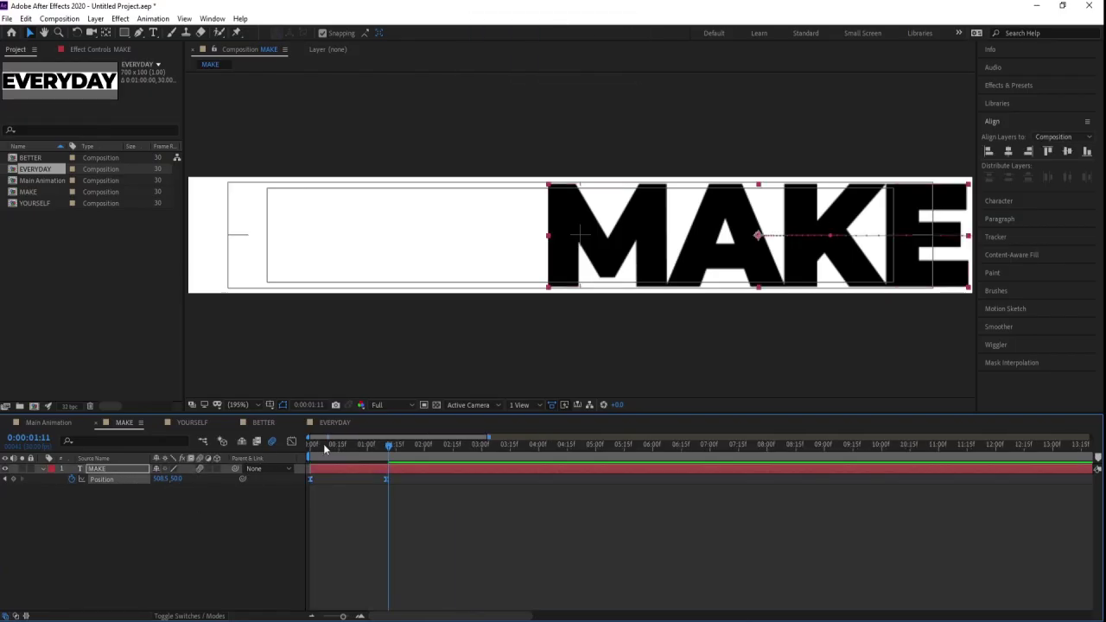
pyautogui.moveTo(323, 443); pyautogui.dragTo(189, 449)
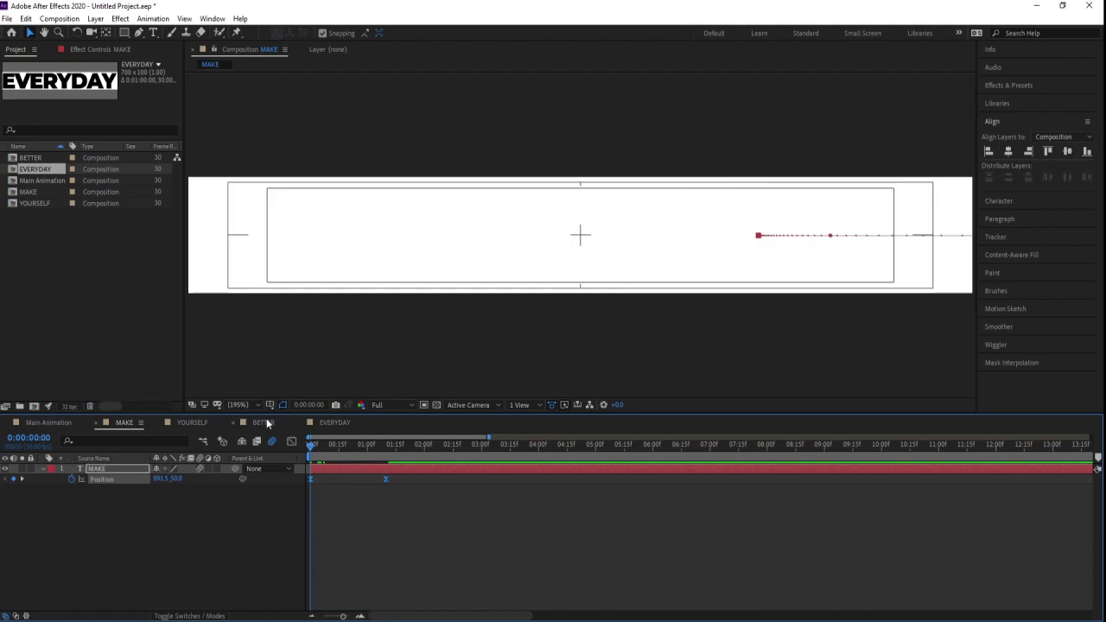
# Paste MAKE's Position keyframes onto the BETTER text layer.
pyautogui.click(264, 423)
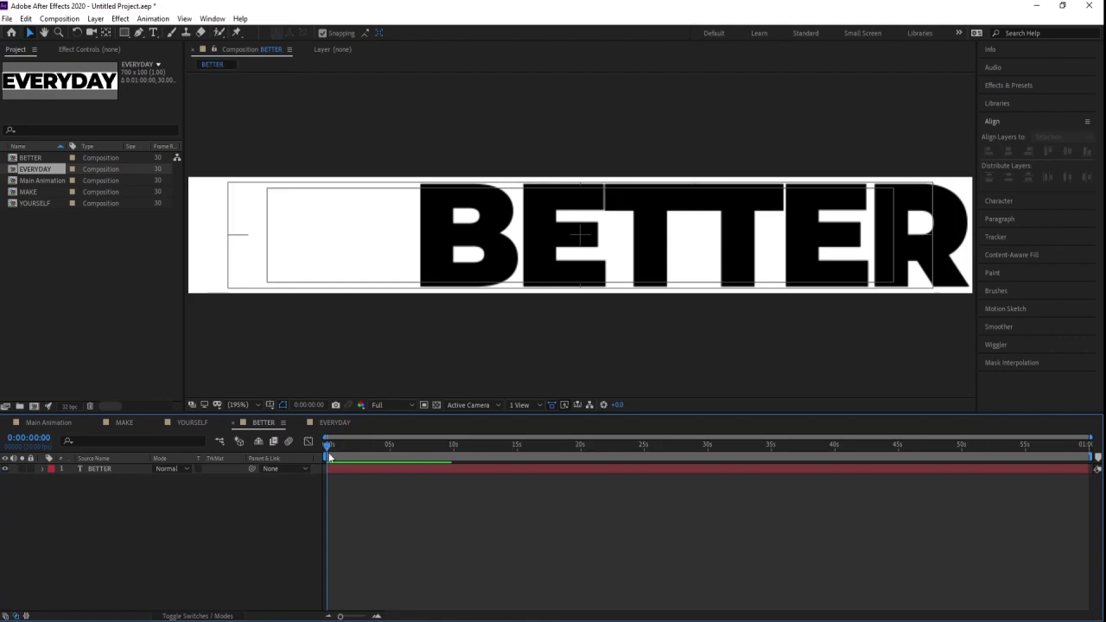
pyautogui.click(120, 468)
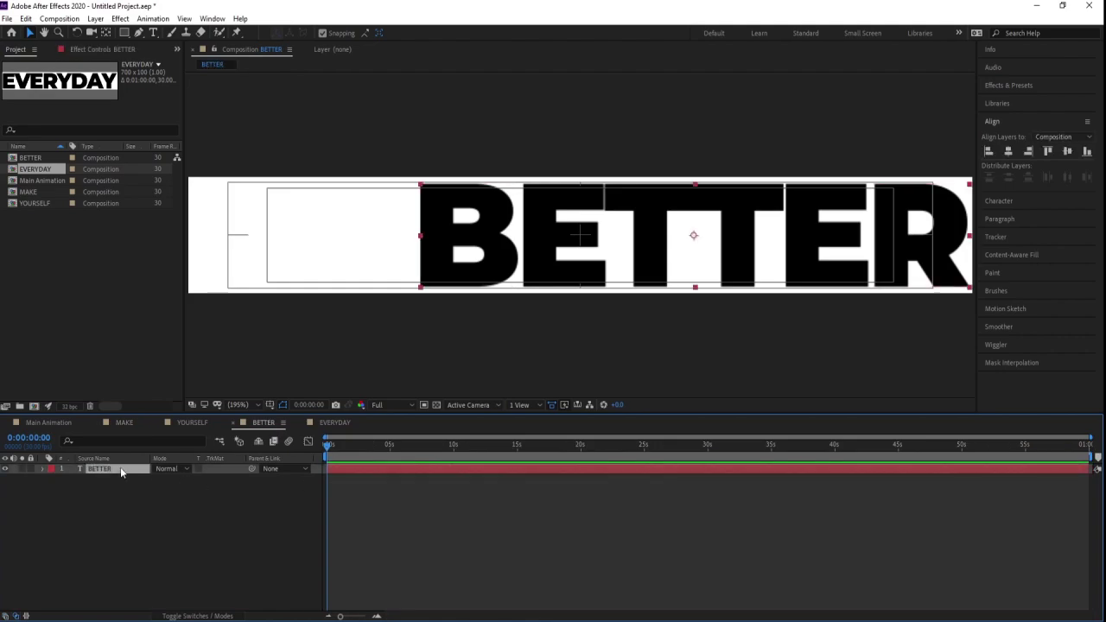
pyautogui.hotkey('ctrl', 'v')
pyautogui.press('u')
pyautogui.click(144, 510)
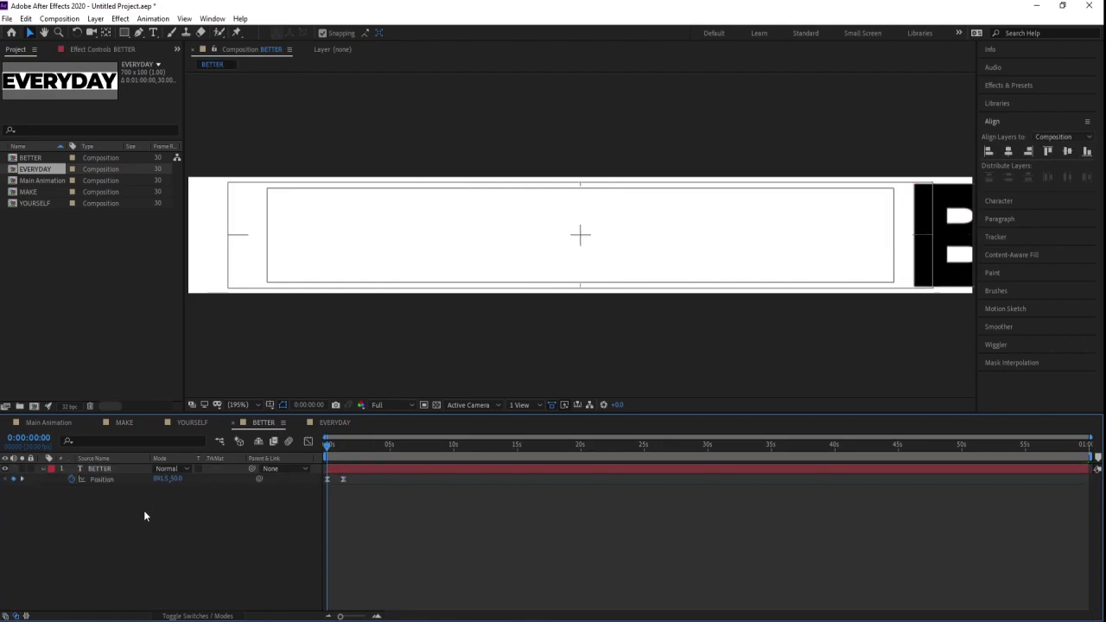
pyautogui.press('=')
pyautogui.press('=')
pyautogui.press('=')
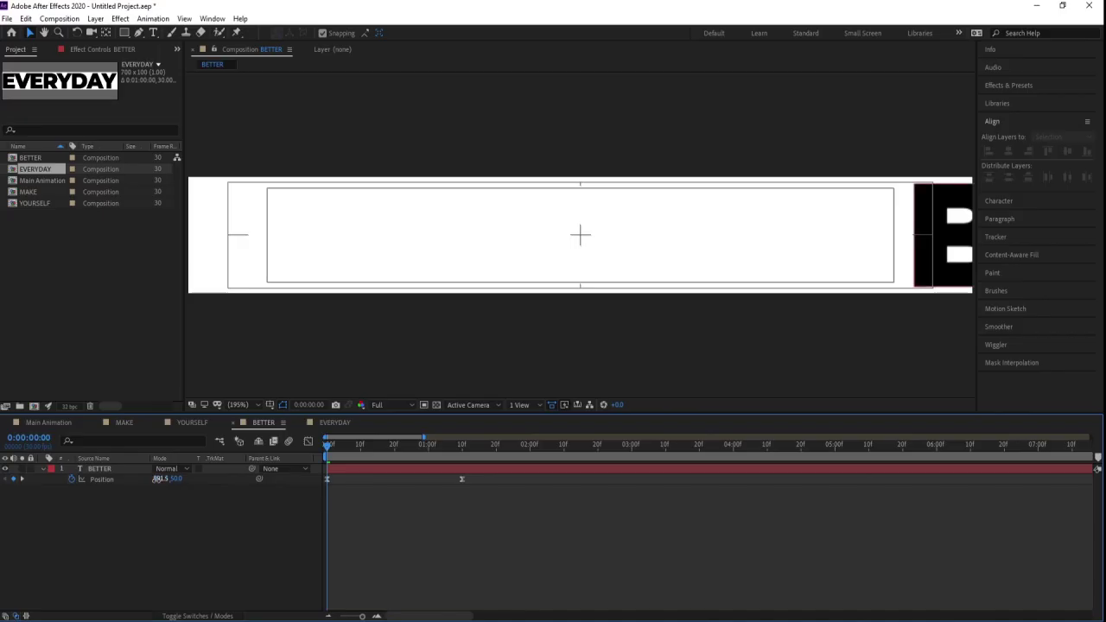
# Start BETTER at X 952.5 off the right edge, settle it at 448.5 at 0:00:01:10, and preview.
pyautogui.moveTo(159, 481); pyautogui.dragTo(191, 481)
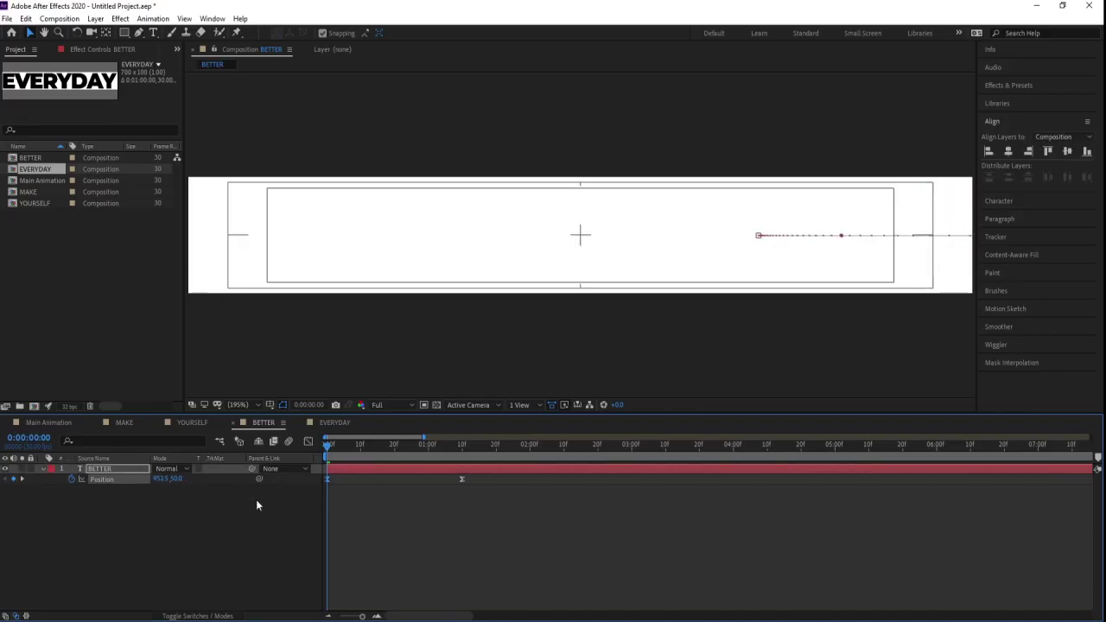
pyautogui.click(475, 533)
pyautogui.press('k')
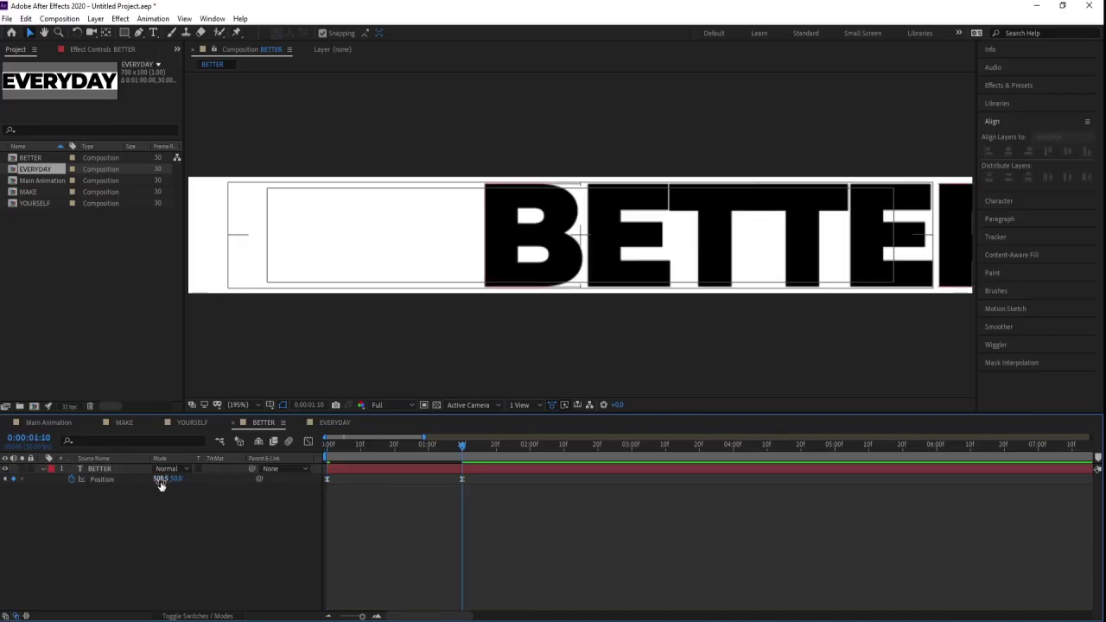
pyautogui.moveTo(160, 480); pyautogui.dragTo(128, 481)
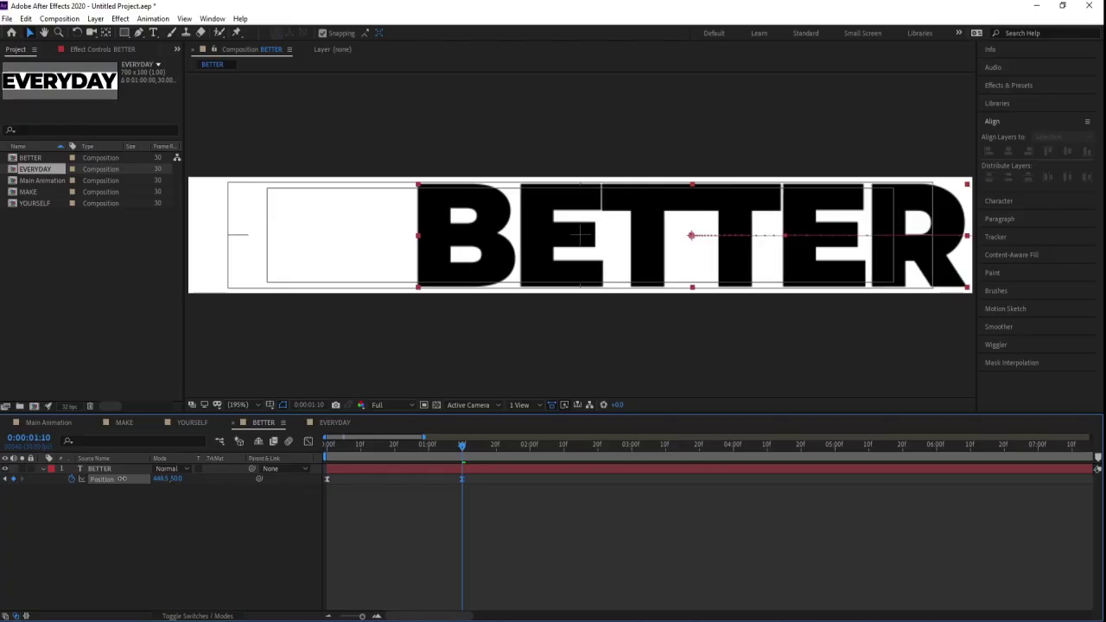
pyautogui.click(373, 514)
pyautogui.press('Home')
pyautogui.press('space')
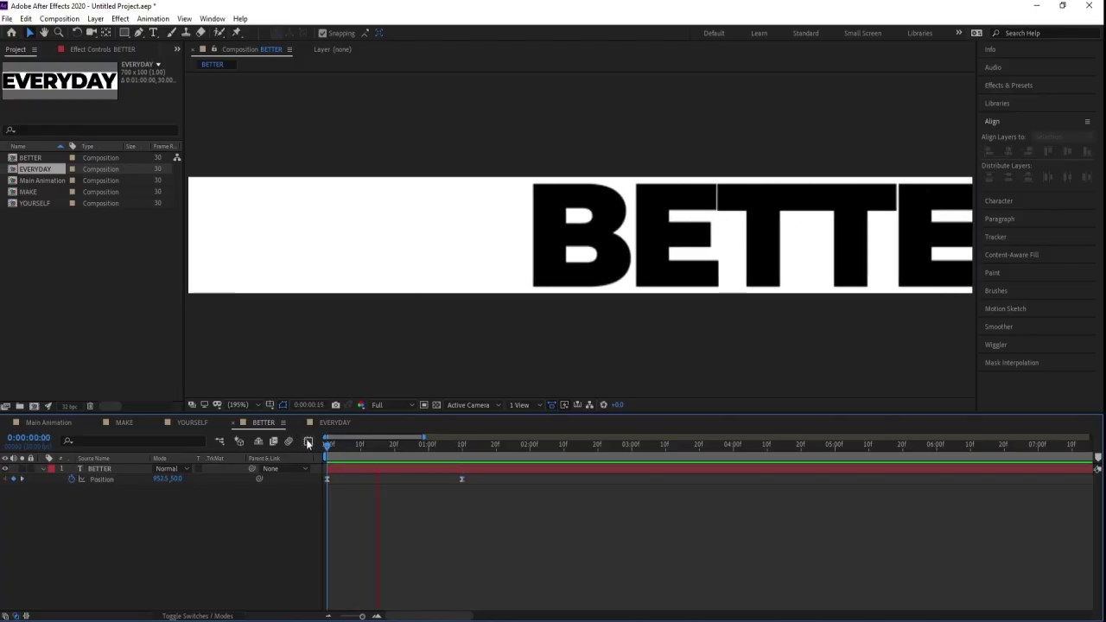
pyautogui.press('space')
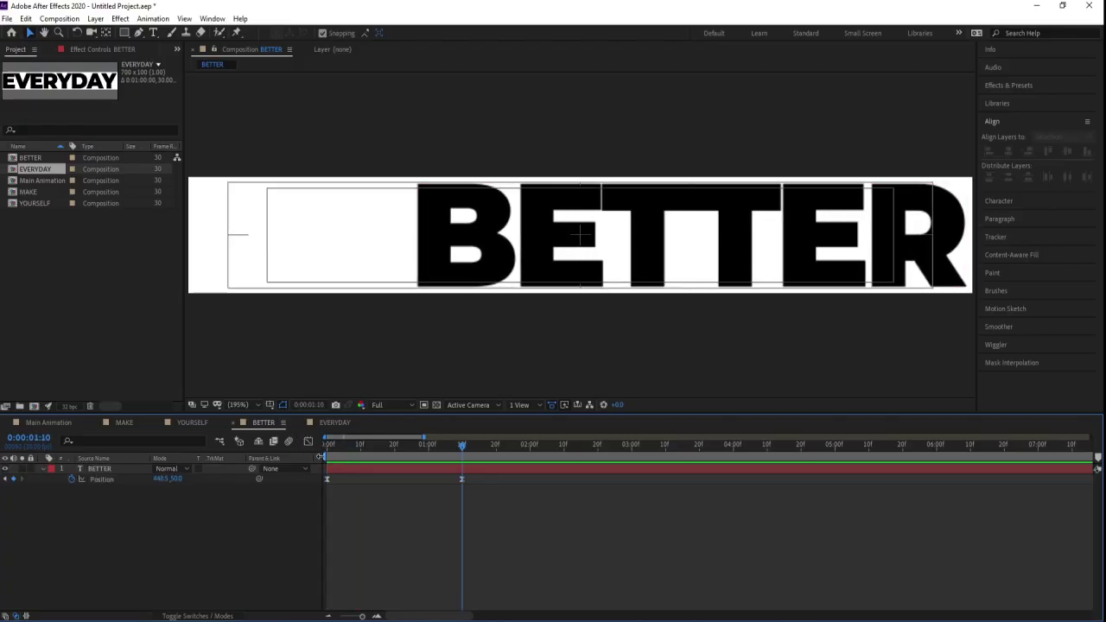
pyautogui.press('Home')
pyautogui.click(192, 423)
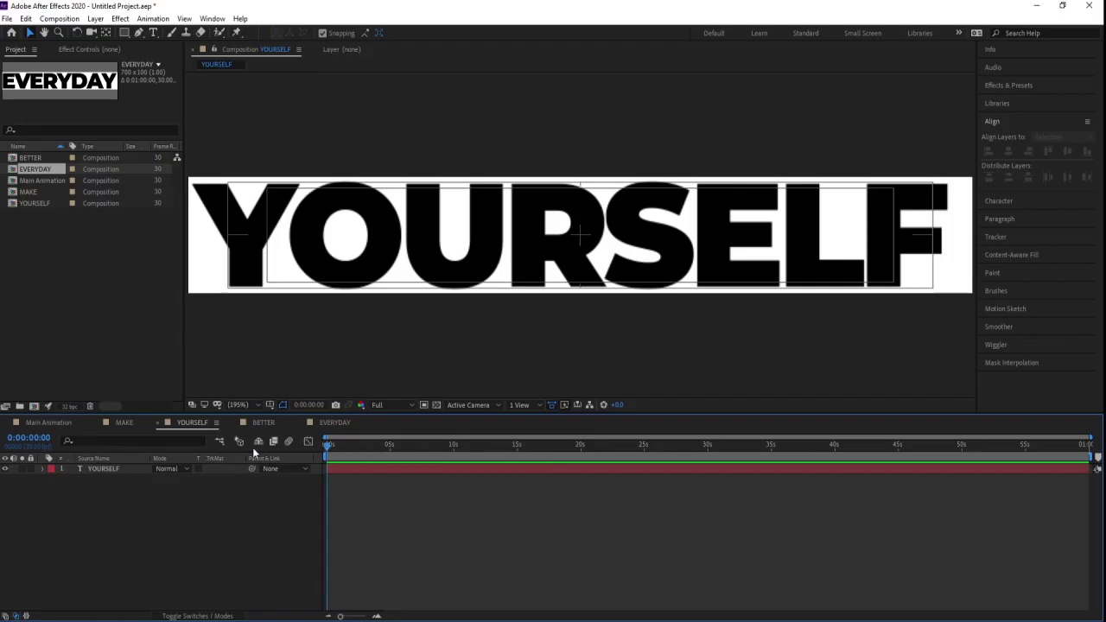
# Keyframe YOURSELF's Position at 0:00 and 0:00:01:10, starting beyond the left edge.
pyautogui.click(99, 470)
pyautogui.press('p')
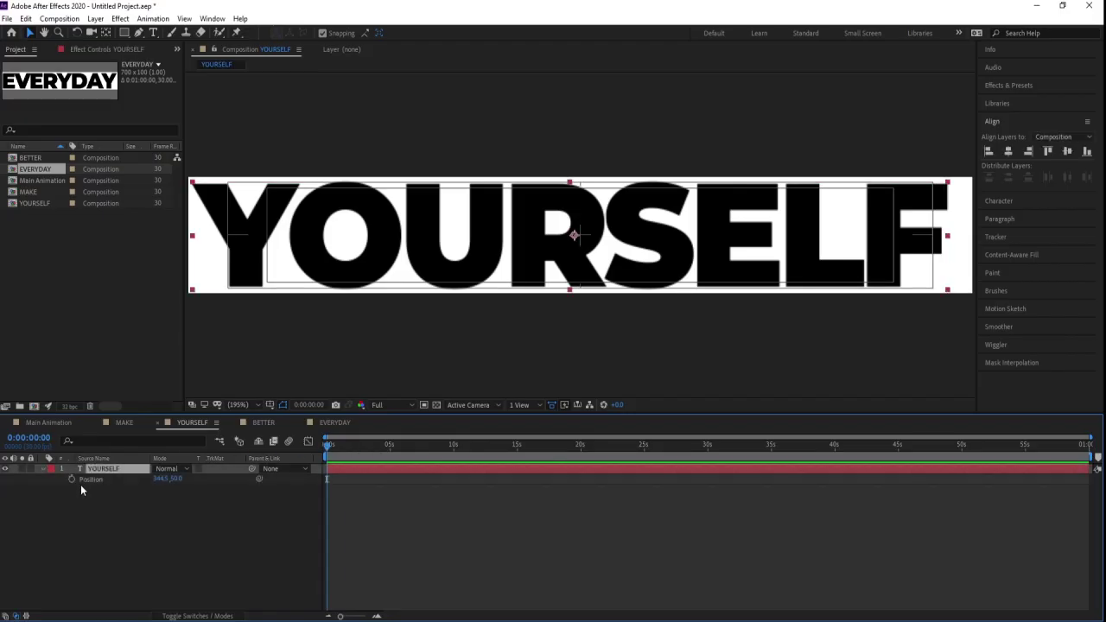
pyautogui.click(73, 479)
pyautogui.press('=')
pyautogui.press('=')
pyautogui.press('=')
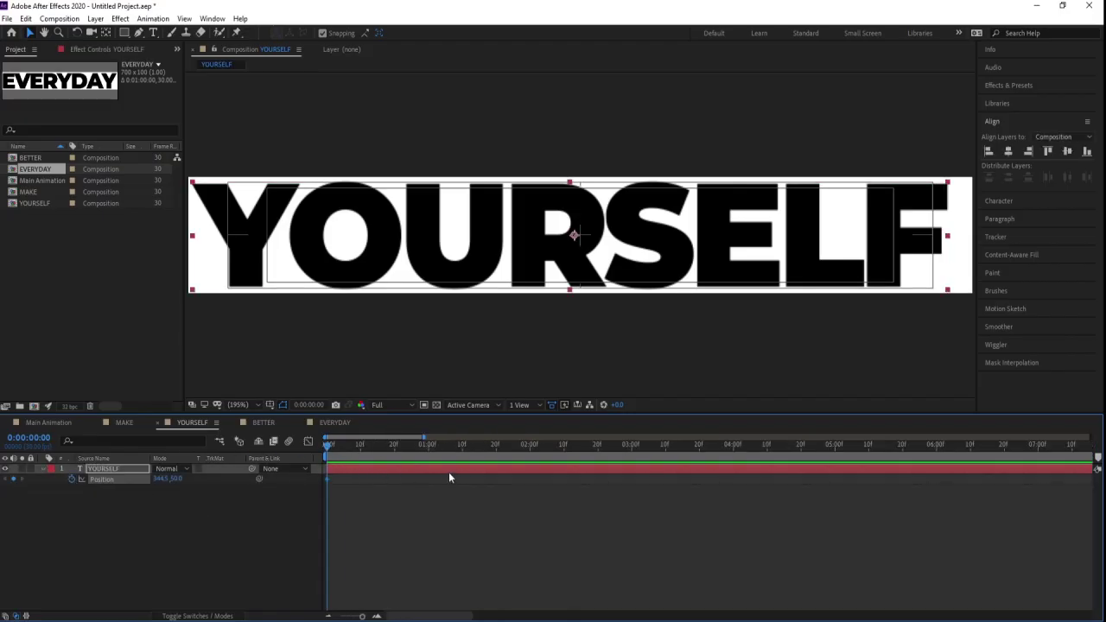
pyautogui.click(463, 446)
pyautogui.press('Home')
pyautogui.moveTo(890, 238); pyautogui.dragTo(134, 233)
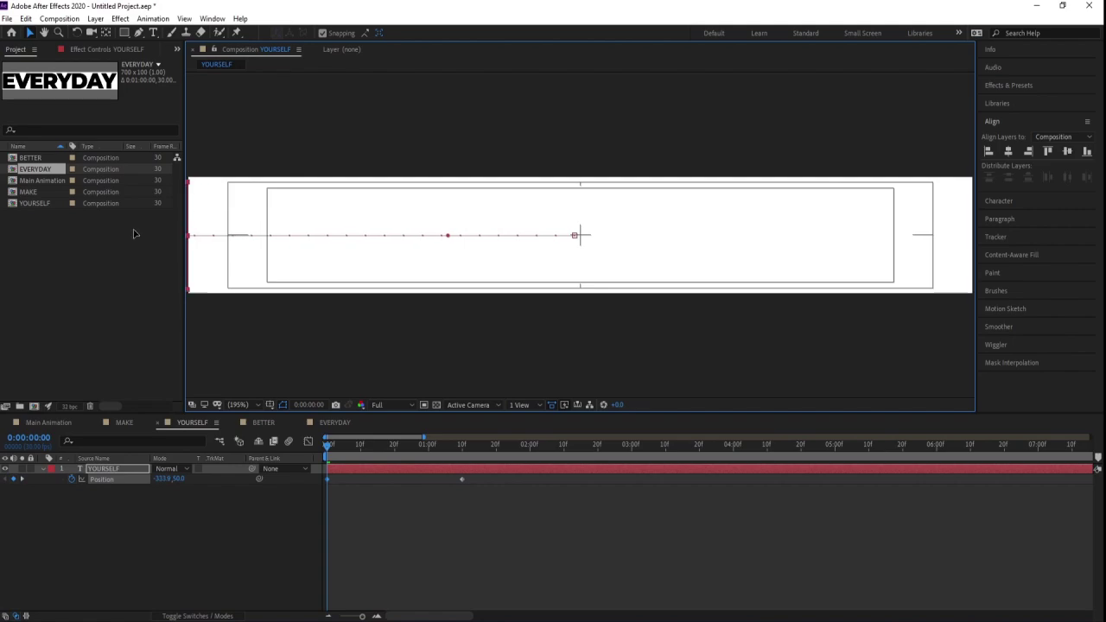
# Ease both YOURSELF keyframes to start fast and ease out, preview, and copy the keyframes.
pyautogui.moveTo(650, 529); pyautogui.dragTo(306, 403)
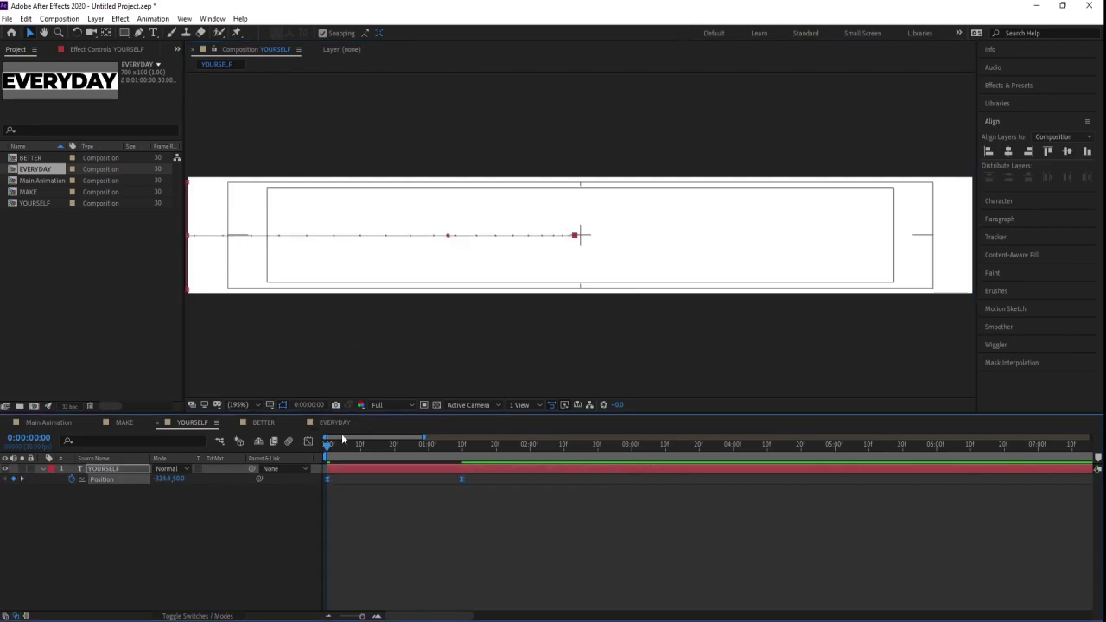
pyautogui.click(308, 443)
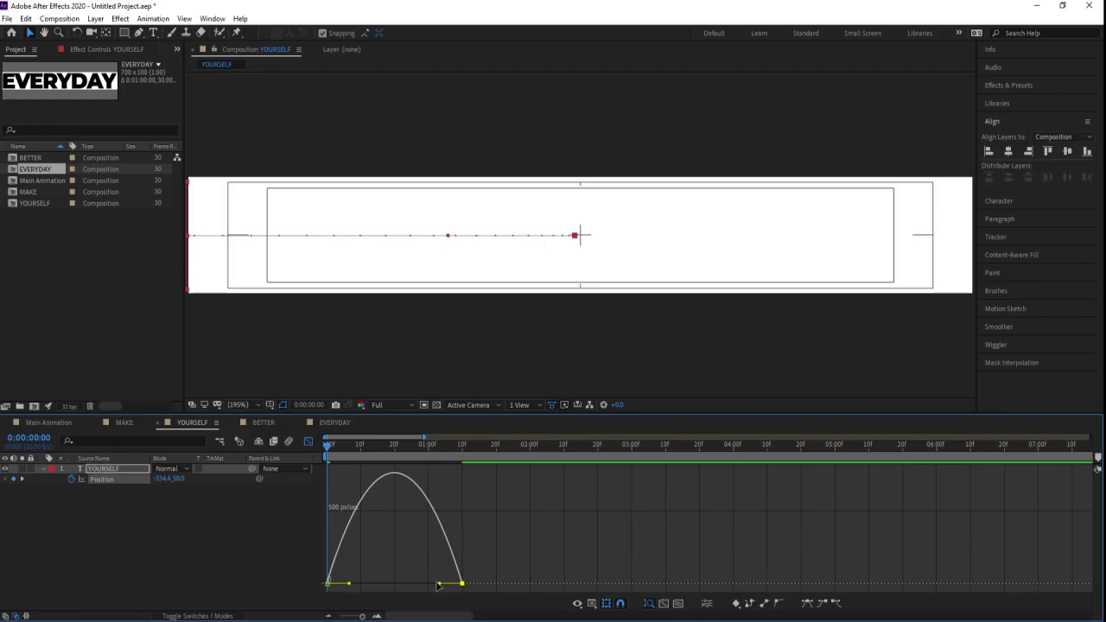
pyautogui.moveTo(438, 585); pyautogui.dragTo(335, 585)
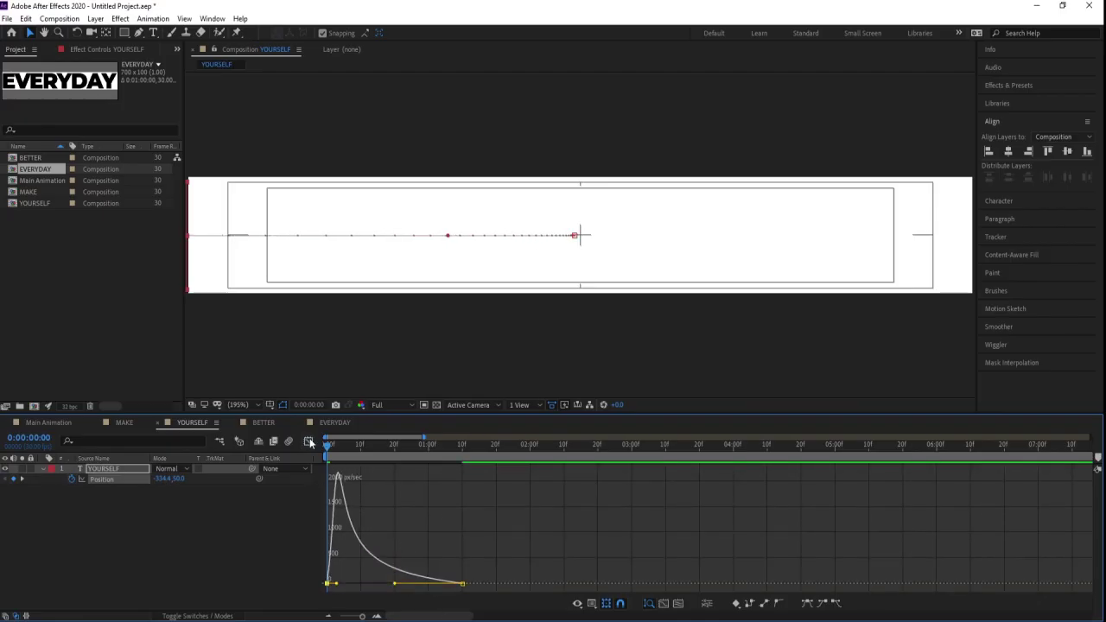
pyautogui.click(309, 442)
pyautogui.press('space')
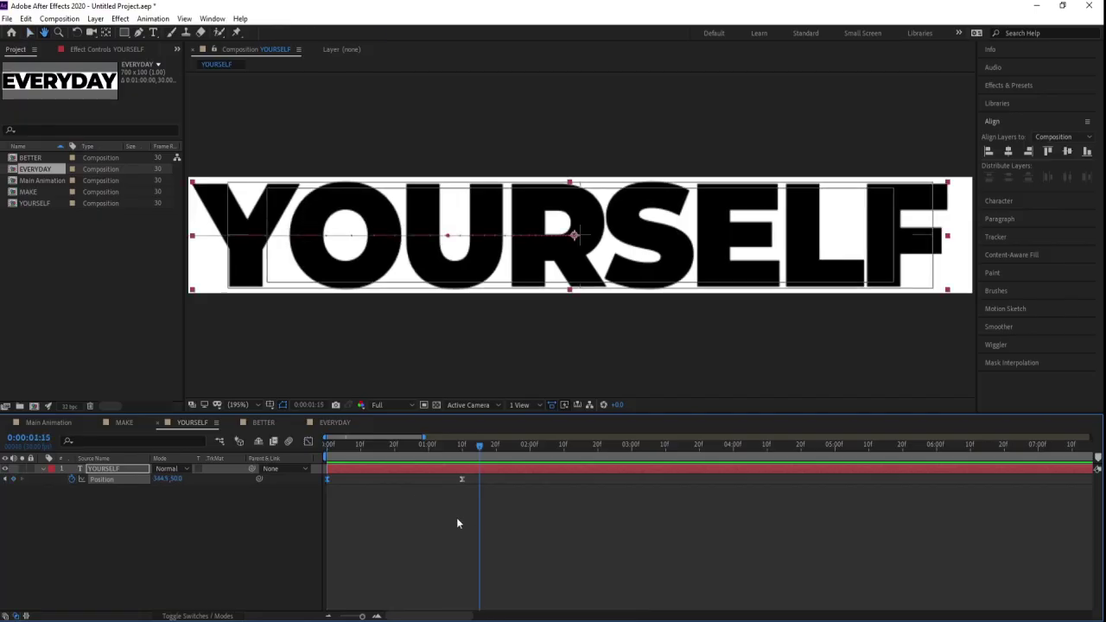
pyautogui.moveTo(534, 542); pyautogui.dragTo(320, 471)
# Paste the copied Position keyframes onto the EVERYDAY text layer.
pyautogui.click(334, 422)
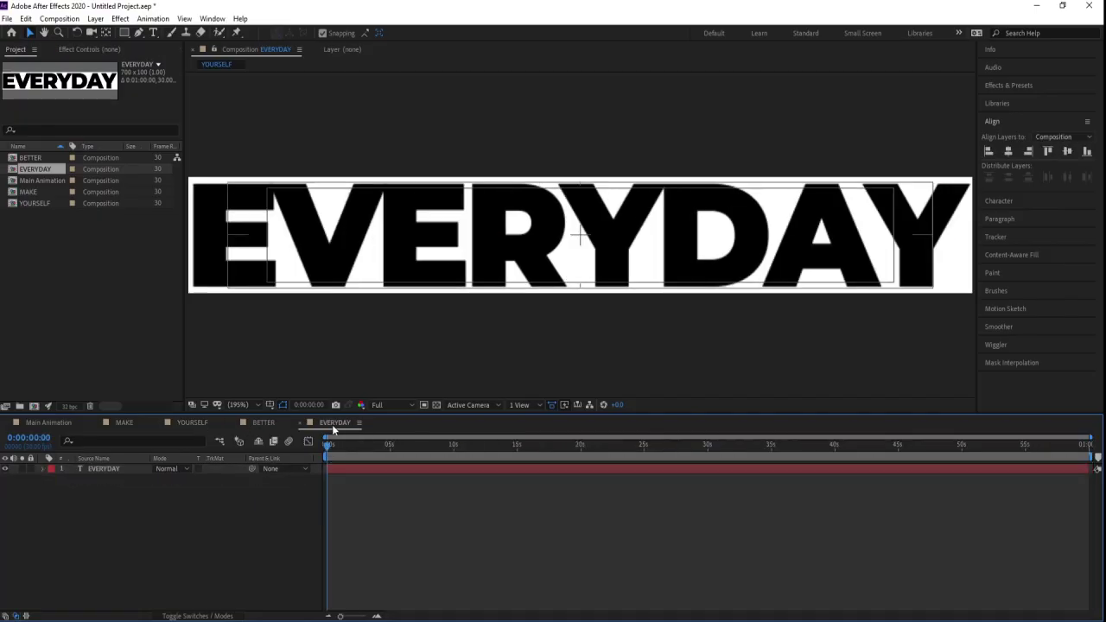
pyautogui.click(101, 469)
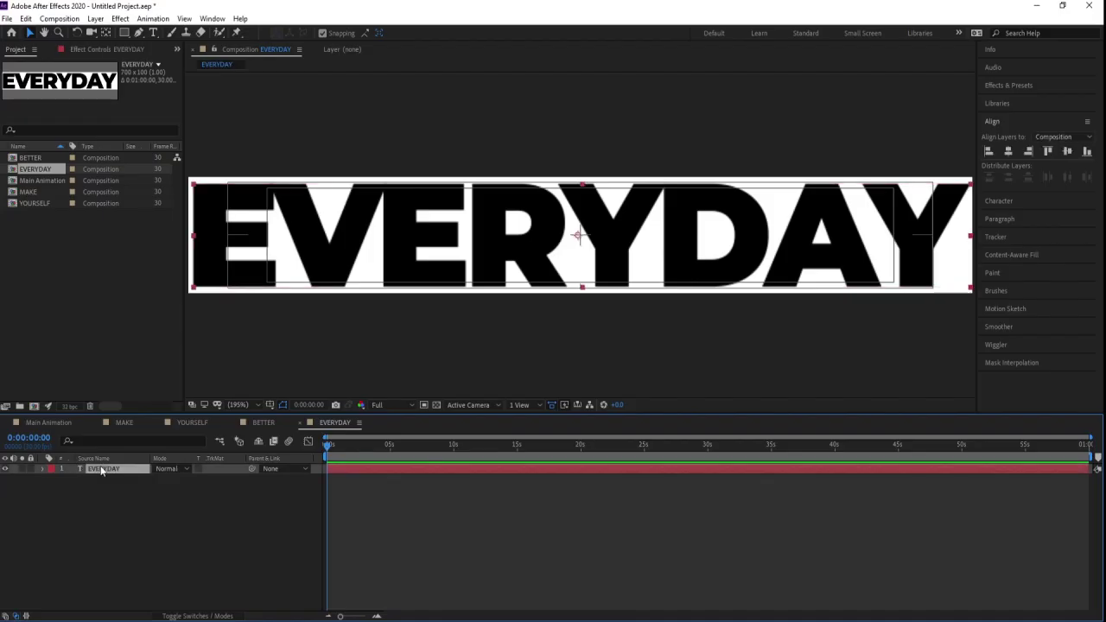
pyautogui.hotkey('ctrl', 'v')
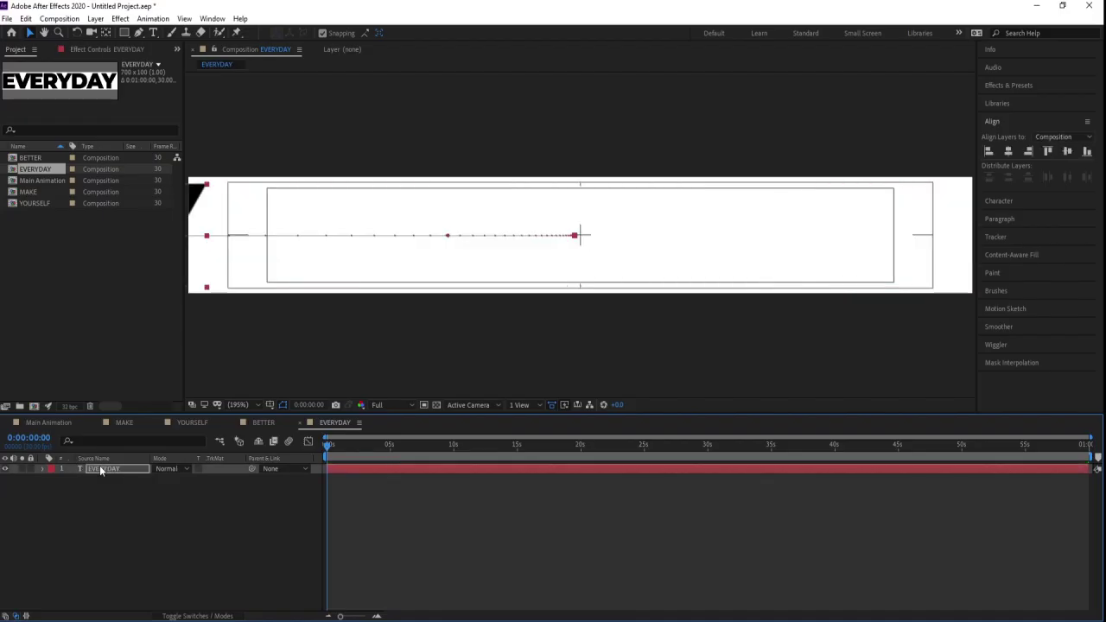
pyautogui.press('=')
# Adjust EVERYDAY's end Position at the second keyframe to fit the frame, and preview.
pyautogui.click(103, 470)
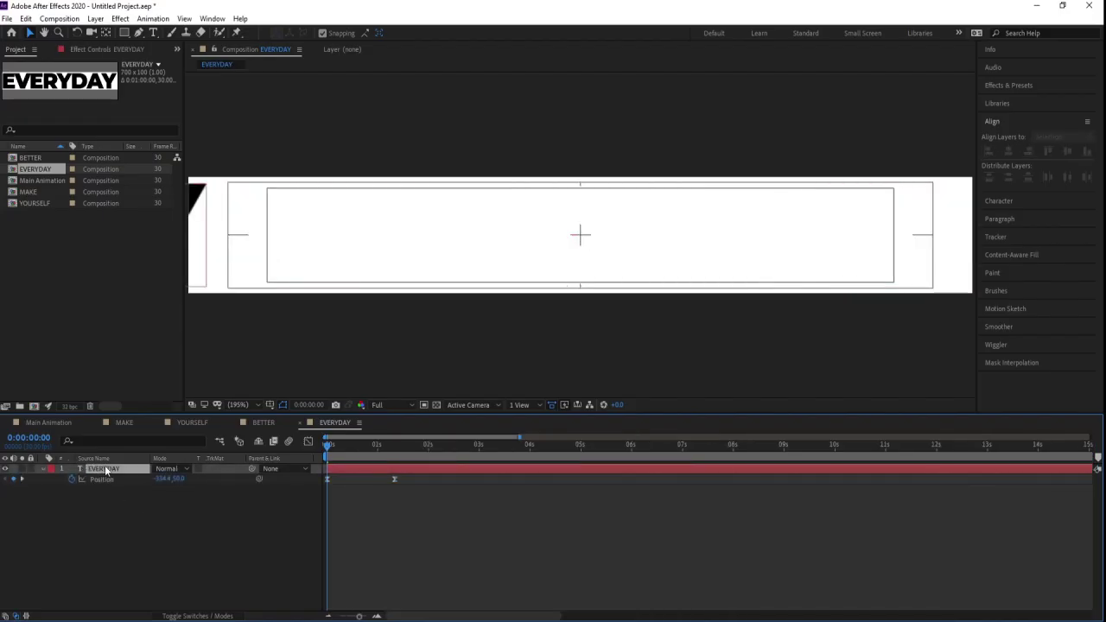
pyautogui.click(101, 479)
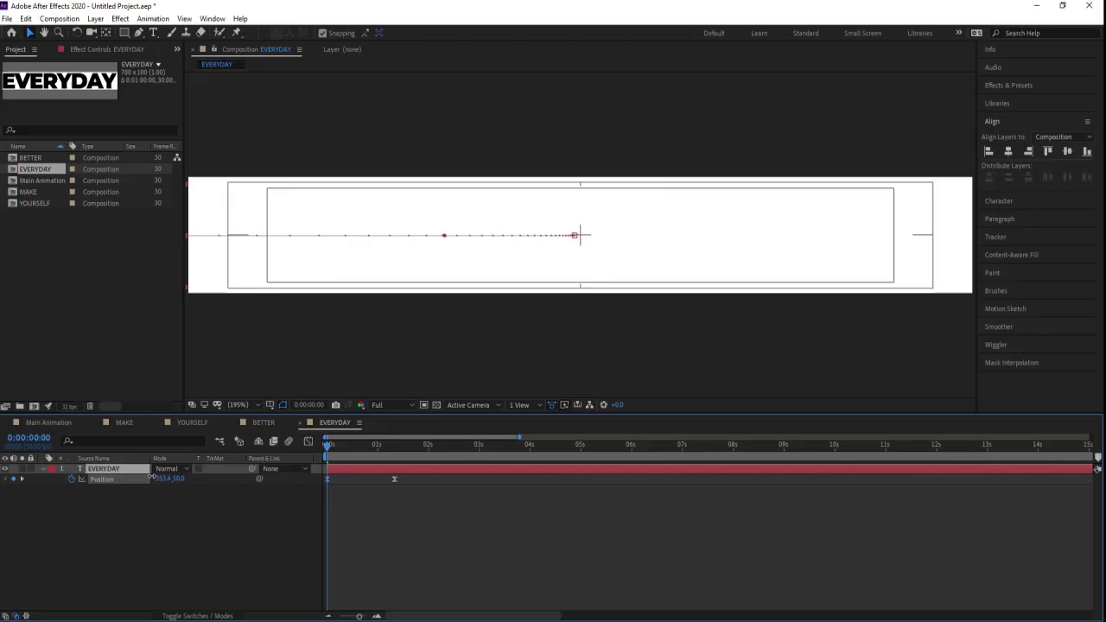
pyautogui.click(159, 489)
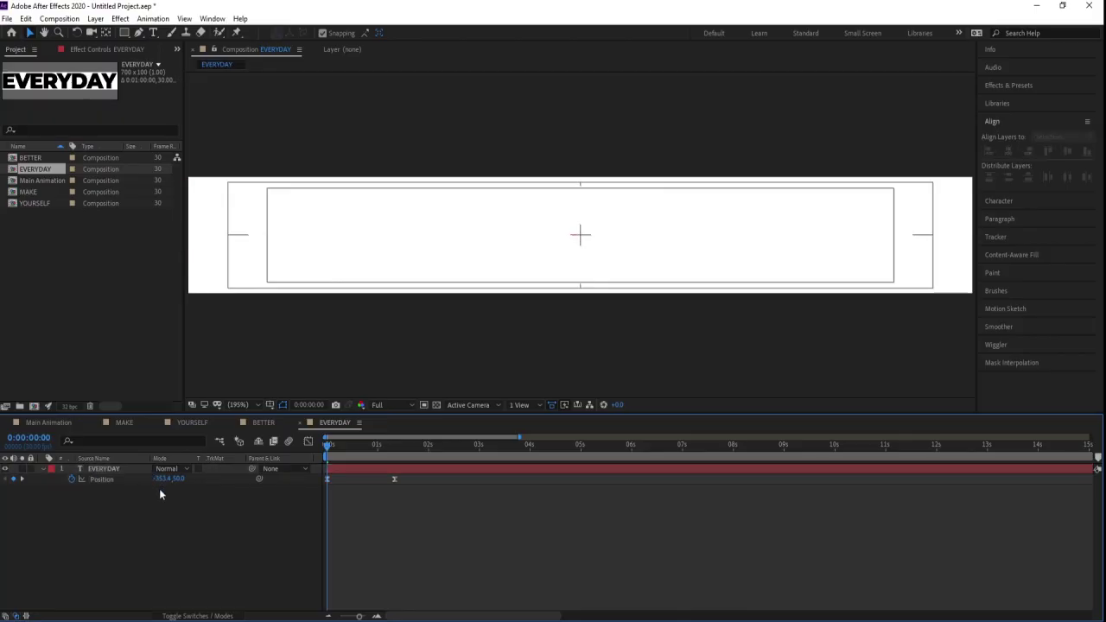
pyautogui.press('k')
pyautogui.click(161, 480)
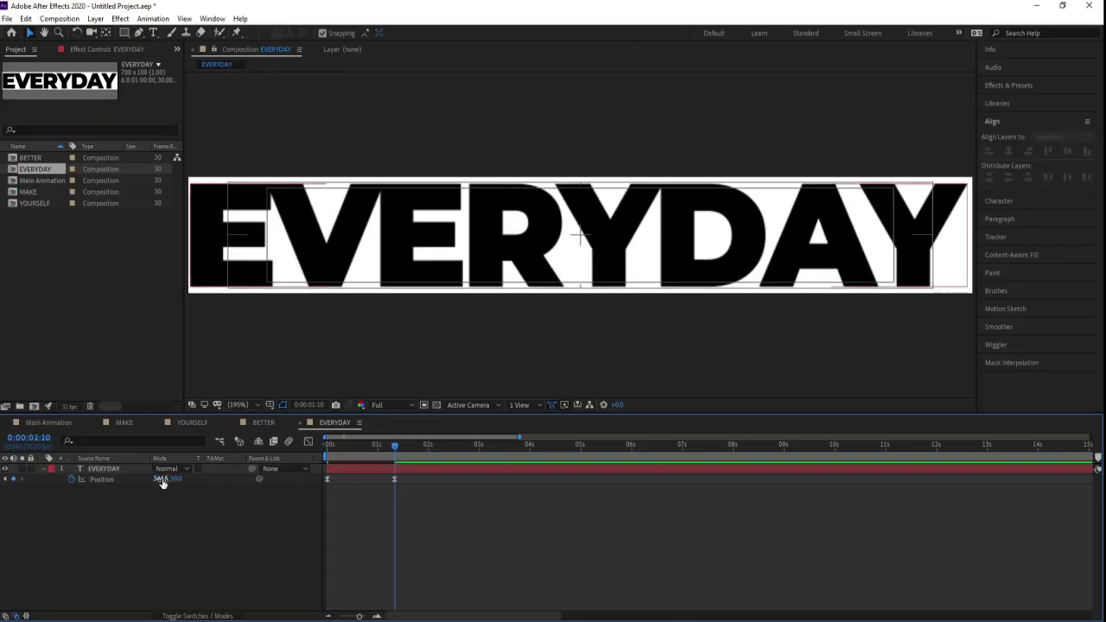
pyautogui.moveTo(161, 480); pyautogui.dragTo(163, 478)
pyautogui.click(194, 544)
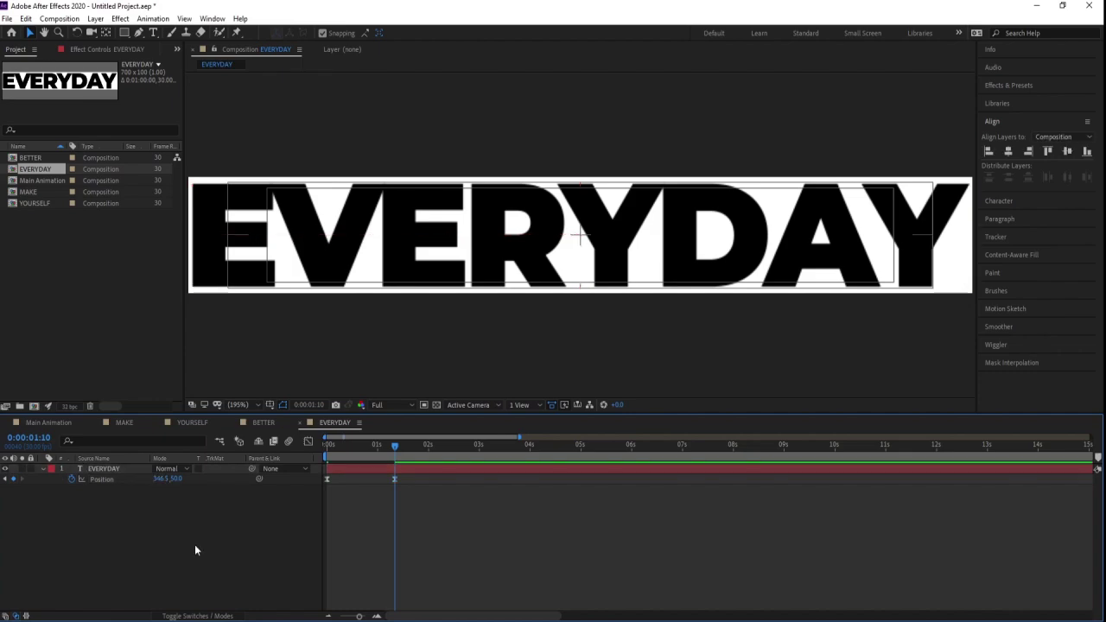
pyautogui.moveTo(394, 445); pyautogui.dragTo(283, 445)
pyautogui.press('space')
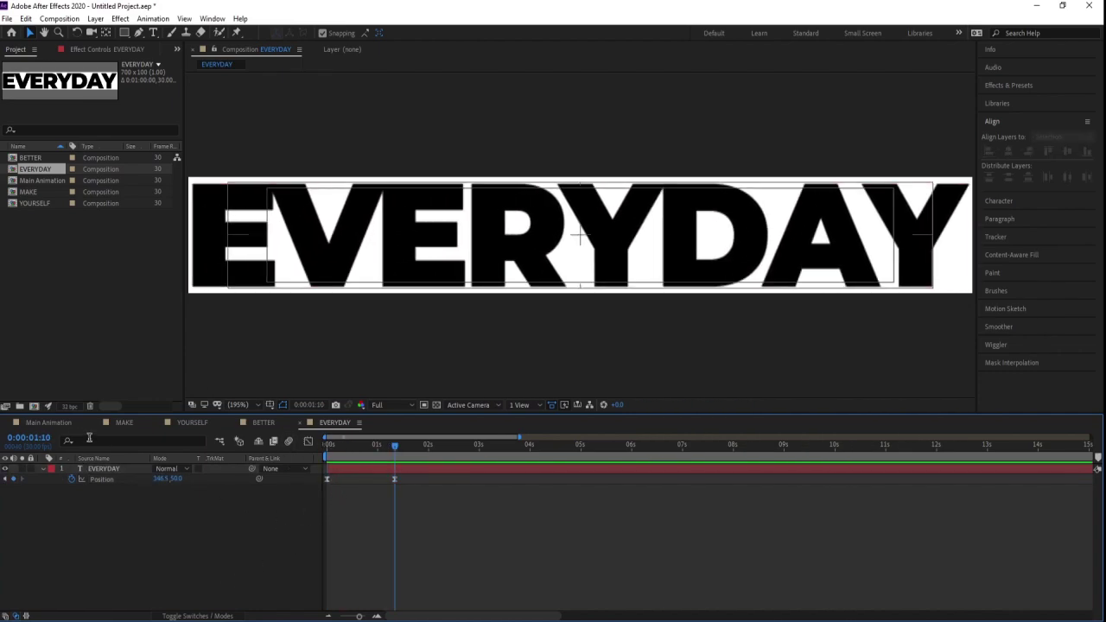
pyautogui.click(48, 422)
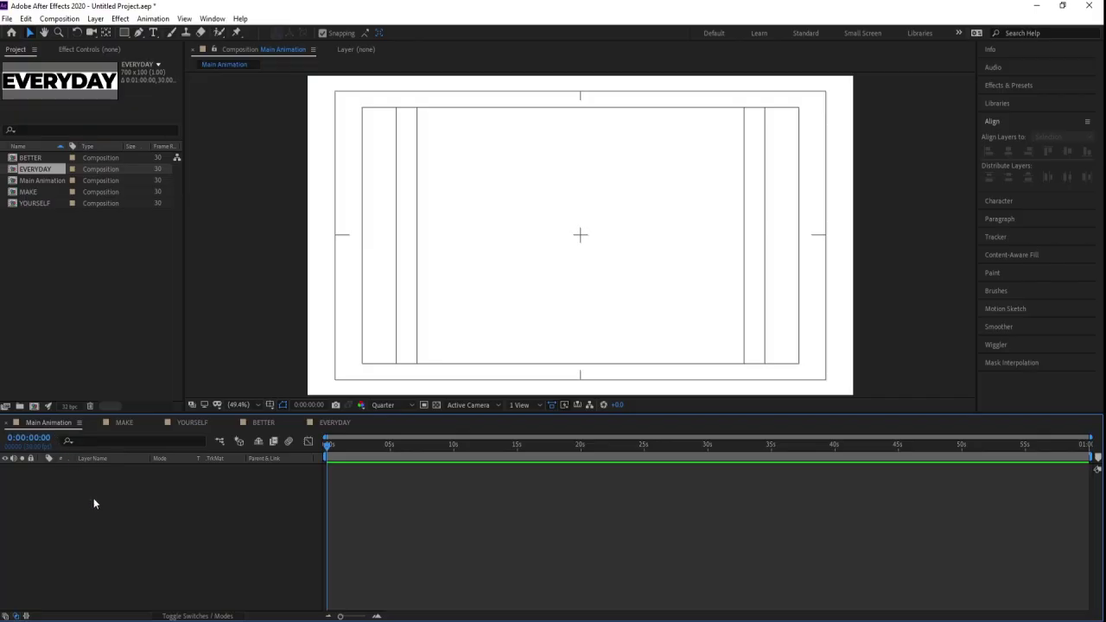
# Add the MAKE composition as a layer in Main Animation and preview it.
pyautogui.click(37, 191)
pyautogui.moveTo(110, 444); pyautogui.dragTo(119, 491)
pyautogui.click(355, 481)
pyautogui.press('space')
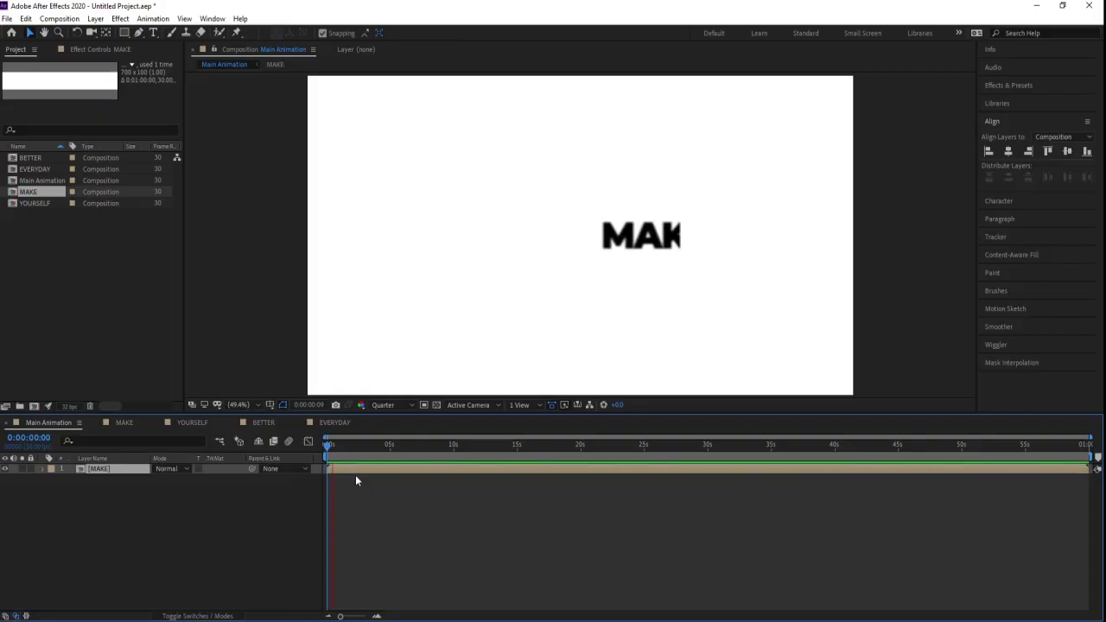
pyautogui.press('space')
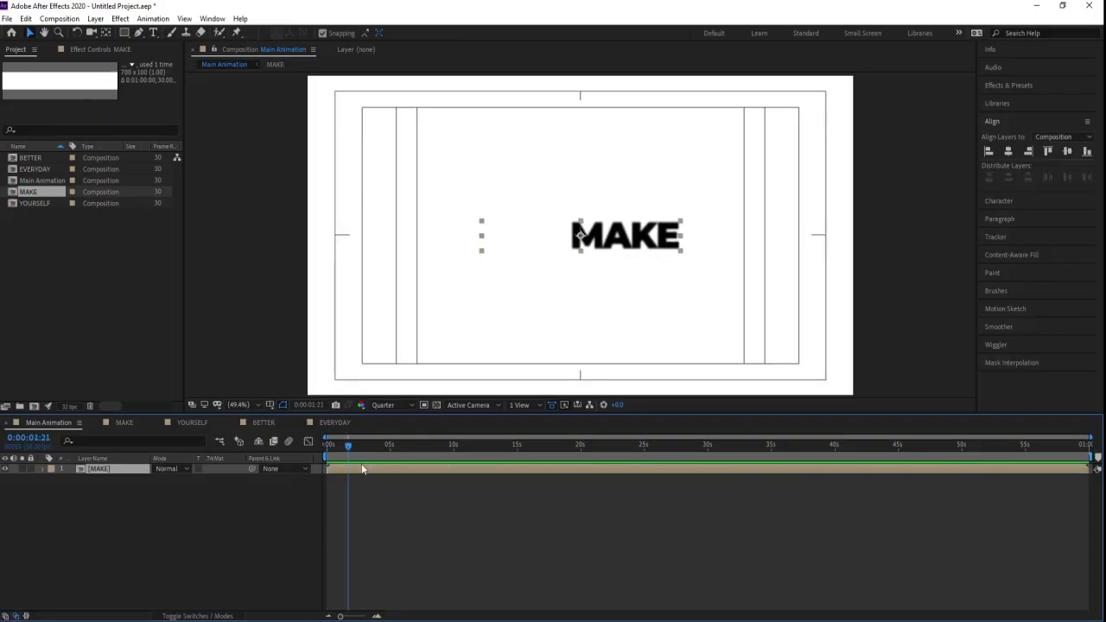
# In the MAKE composition, show Position keyframes and start a new solid layer.
pyautogui.click(124, 422)
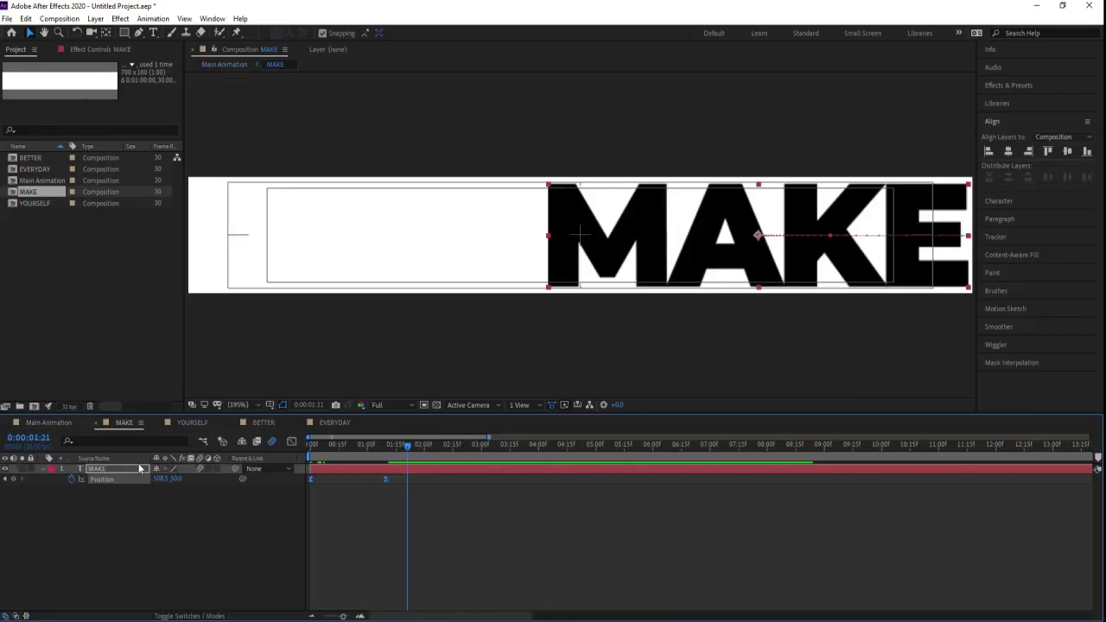
pyautogui.press('p')
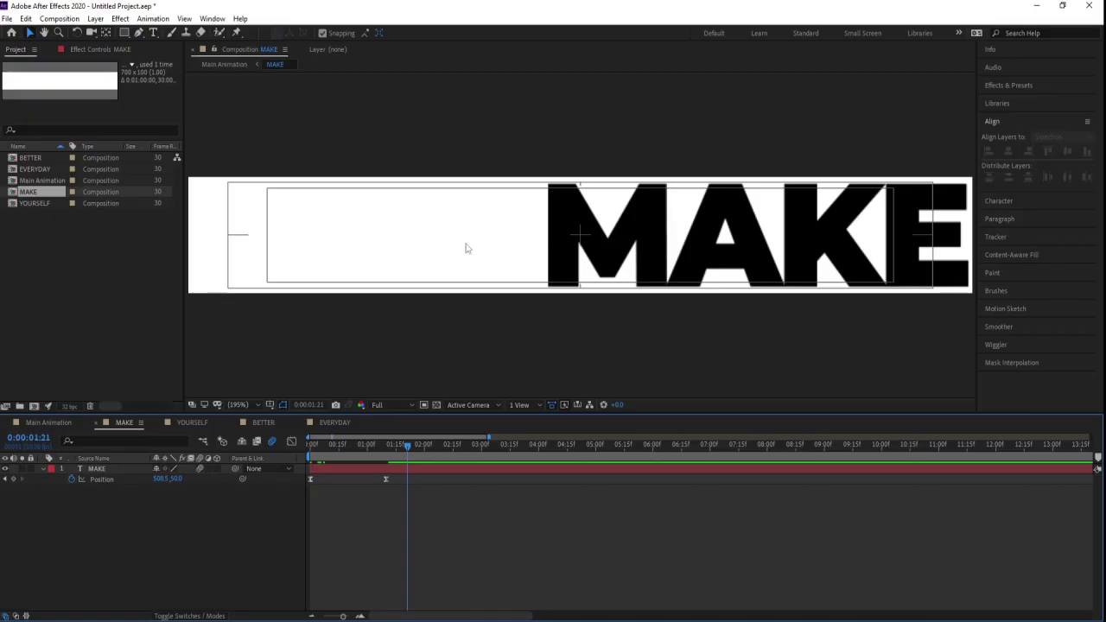
pyautogui.hotkey('ctrl', 'y')
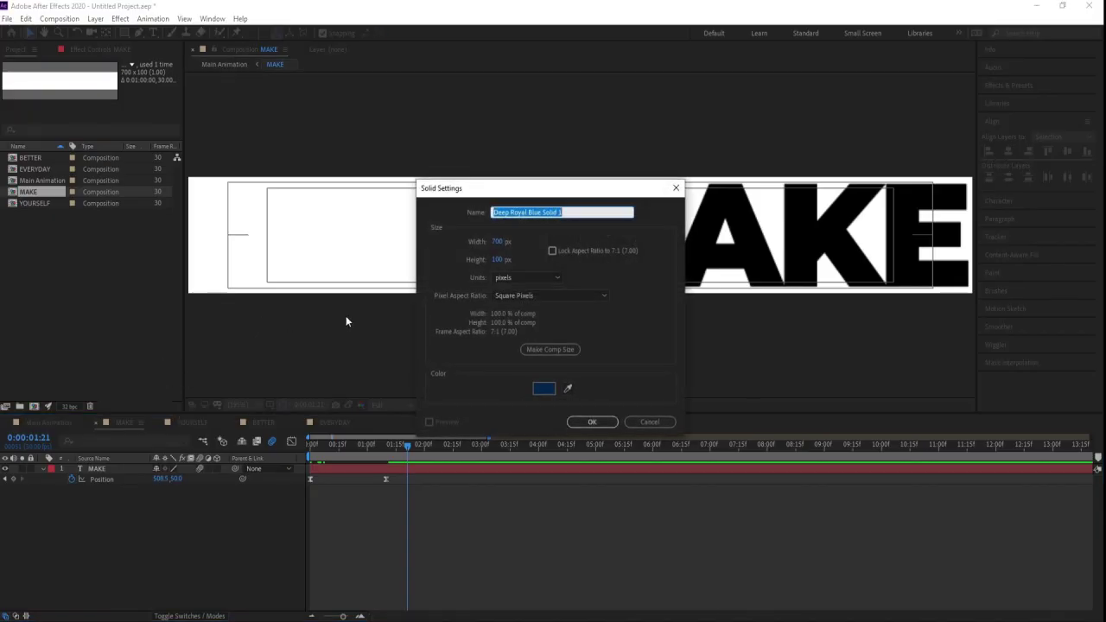
# Make the new solid red and place it below the MAKE text.
pyautogui.click(544, 389)
pyautogui.click(573, 252)
pyautogui.click(543, 260)
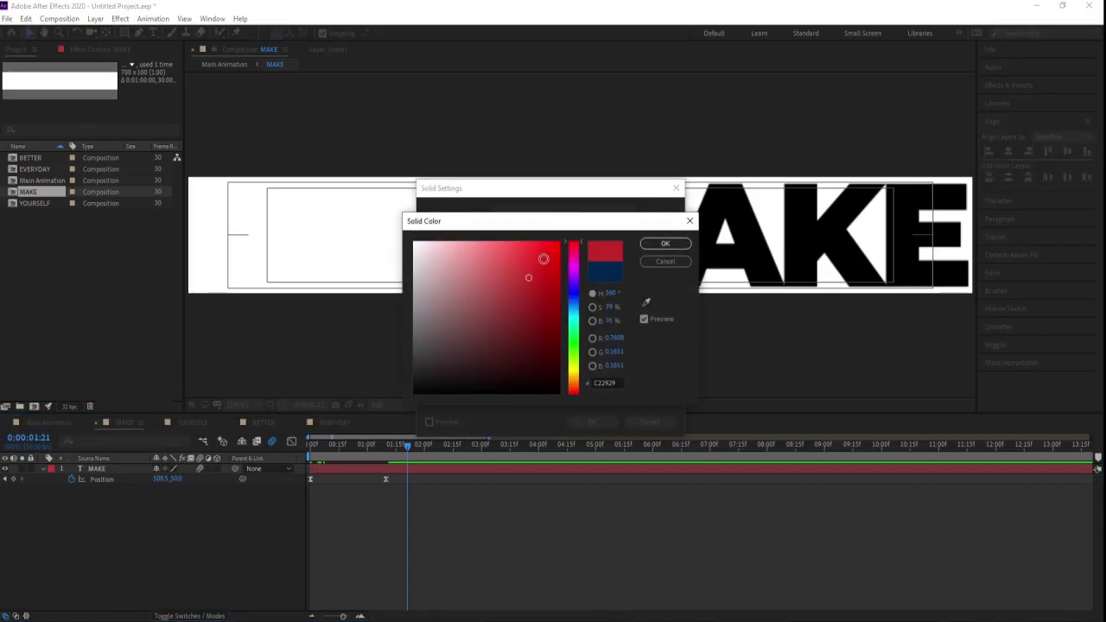
pyautogui.click(666, 243)
pyautogui.press('Return')
pyautogui.moveTo(129, 470); pyautogui.dragTo(123, 497)
# Paste the red solid below the text in YOURSELF, BETTER and EVERYDAY.
pyautogui.hotkey('ctrl', 'c')
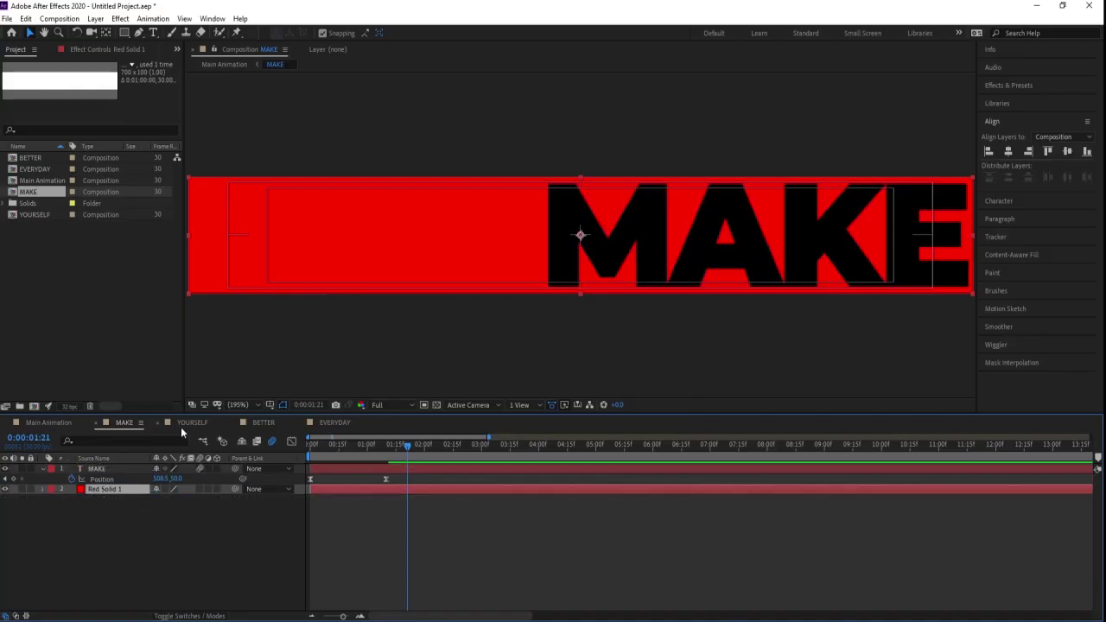
pyautogui.click(182, 422)
pyautogui.hotkey('ctrl', 'v')
pyautogui.moveTo(107, 473); pyautogui.dragTo(111, 513)
pyautogui.click(260, 423)
pyautogui.hotkey('ctrl', 'v')
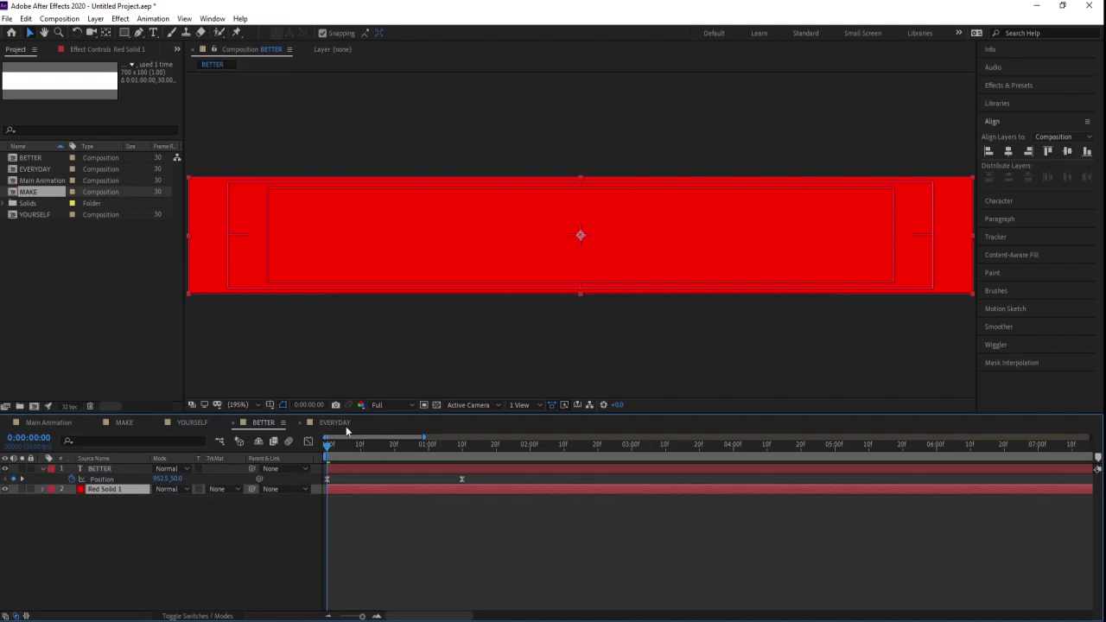
pyautogui.click(337, 422)
pyautogui.hotkey('ctrl', 'v')
pyautogui.moveTo(119, 475); pyautogui.dragTo(121, 515)
pyautogui.click(48, 422)
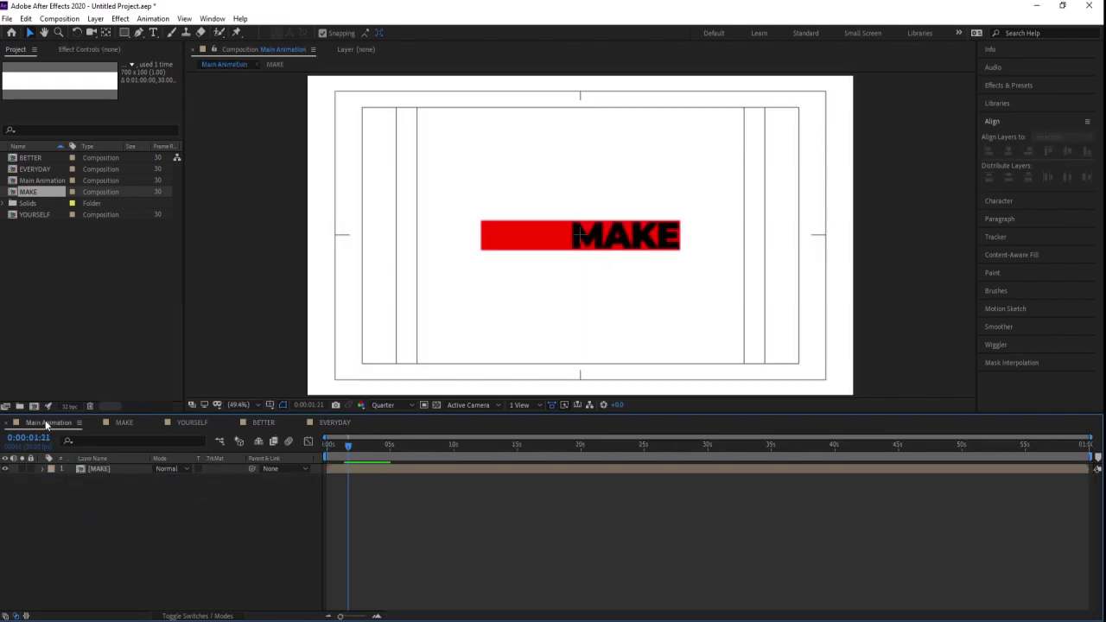
# Move MAKE toward the upper left of Main Animation, keeping its Scale at 100%.
pyautogui.doubleClick(99, 469)
pyautogui.click(45, 424)
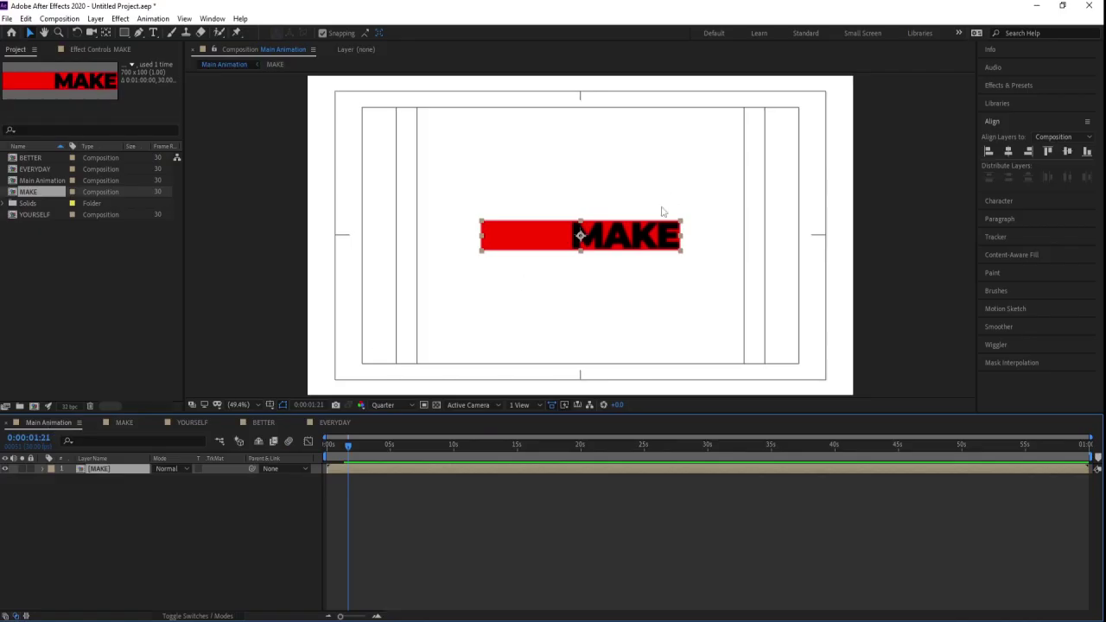
pyautogui.moveTo(636, 238); pyautogui.dragTo(536, 168)
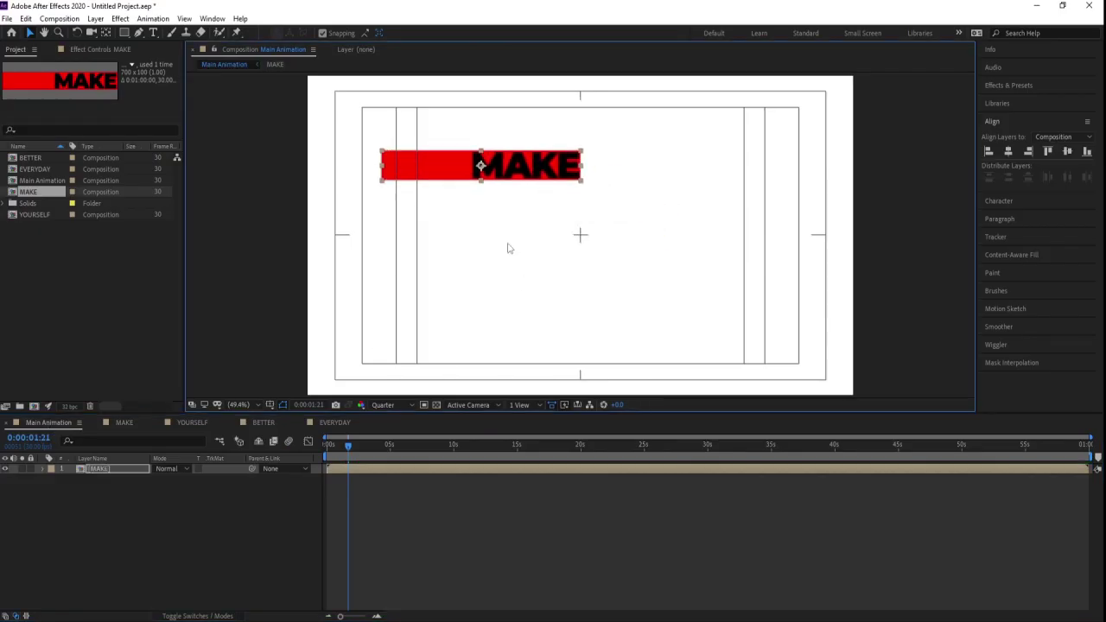
pyautogui.moveTo(177, 479); pyautogui.dragTo(193, 479)
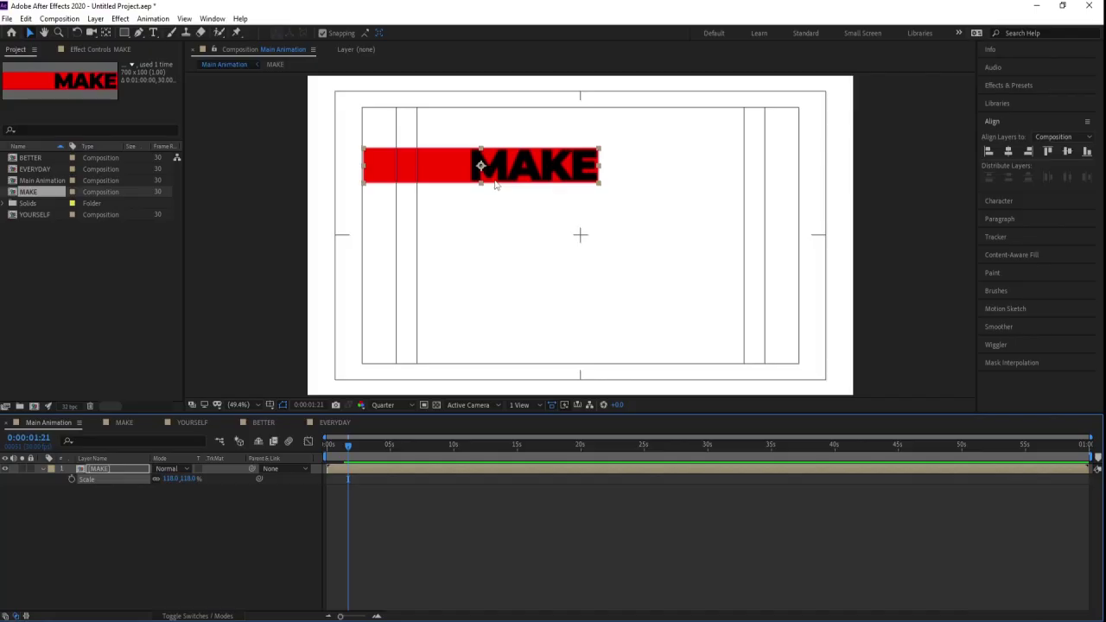
pyautogui.press('y')
pyautogui.press('v')
pyautogui.hotkey('ctrl', 'z')
# Nudge MAKE slightly up and left, then duplicate the layer.
pyautogui.moveTo(560, 175); pyautogui.dragTo(558, 173)
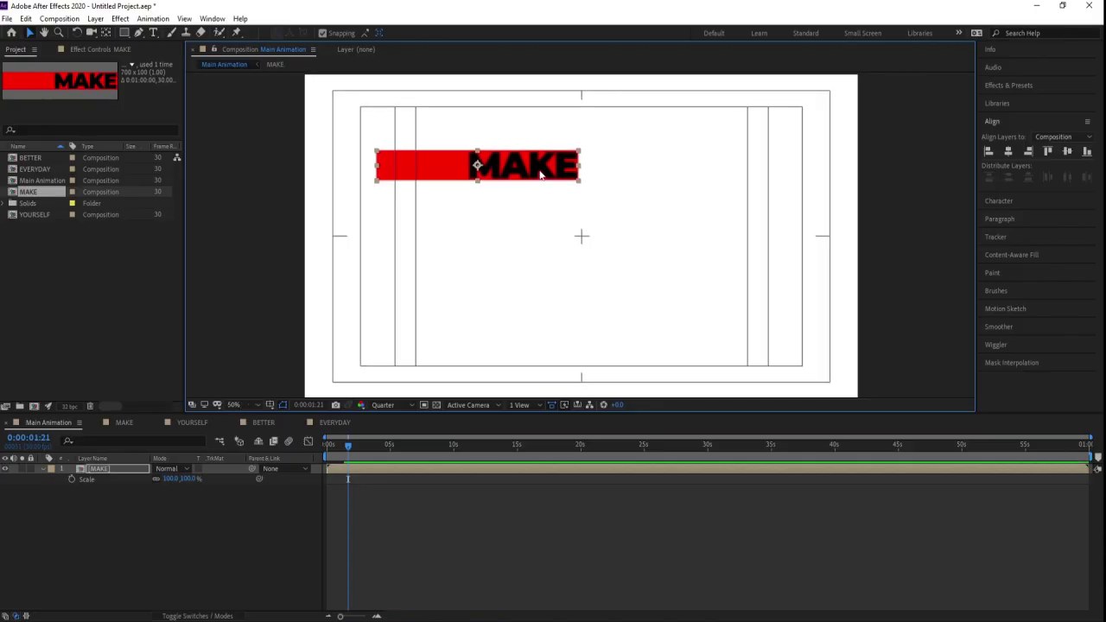
pyautogui.scroll(2, 539, 169)
pyautogui.hotkey('ctrl', 'd')
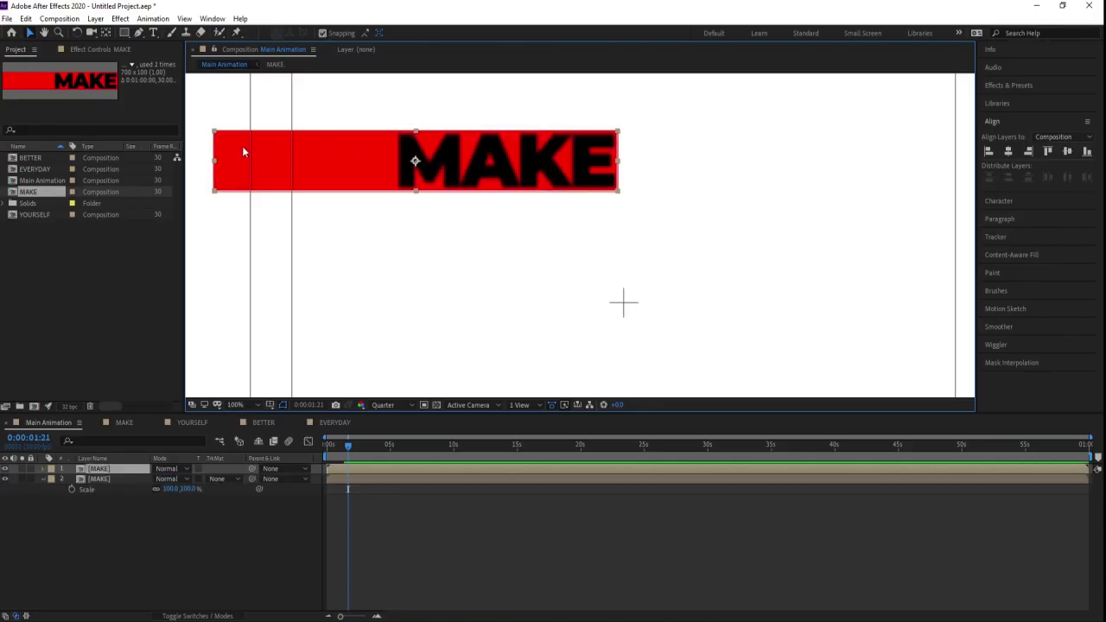
# Move the MAKE copy right and down, and place another copy below the original MAKE.
pyautogui.moveTo(233, 150); pyautogui.dragTo(634, 210)
pyautogui.click(491, 169)
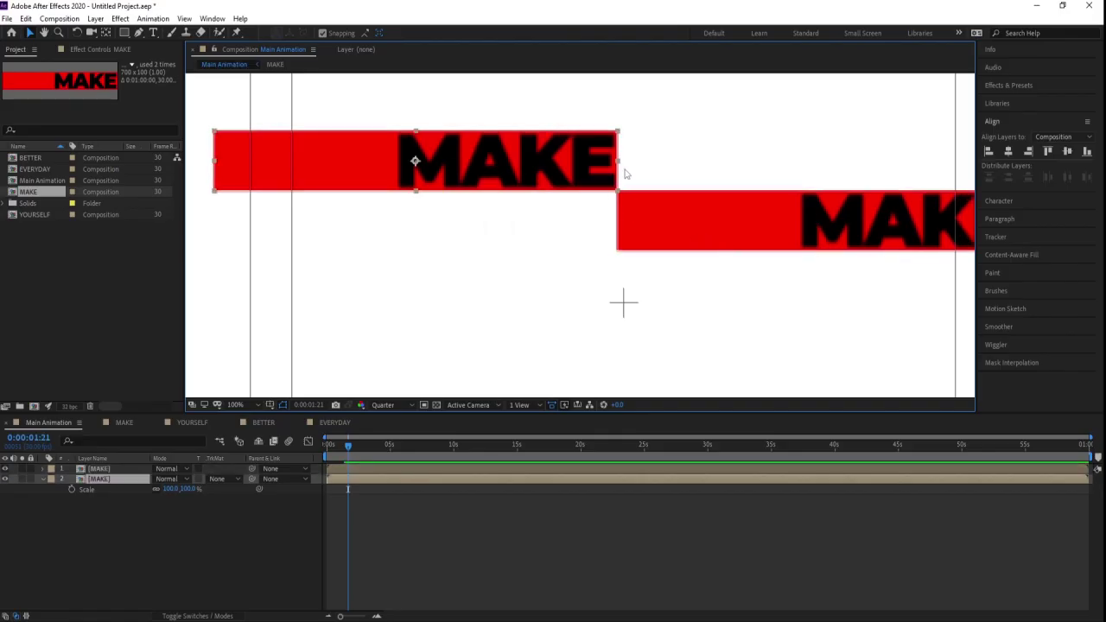
pyautogui.hotkey('ctrl', 'd')
pyautogui.moveTo(110, 484); pyautogui.dragTo(110, 464)
pyautogui.moveTo(609, 147); pyautogui.dragTo(607, 267)
# Duplicate the right-hand MAKE bar into a new lower-right row and pan the view.
pyautogui.click(648, 213)
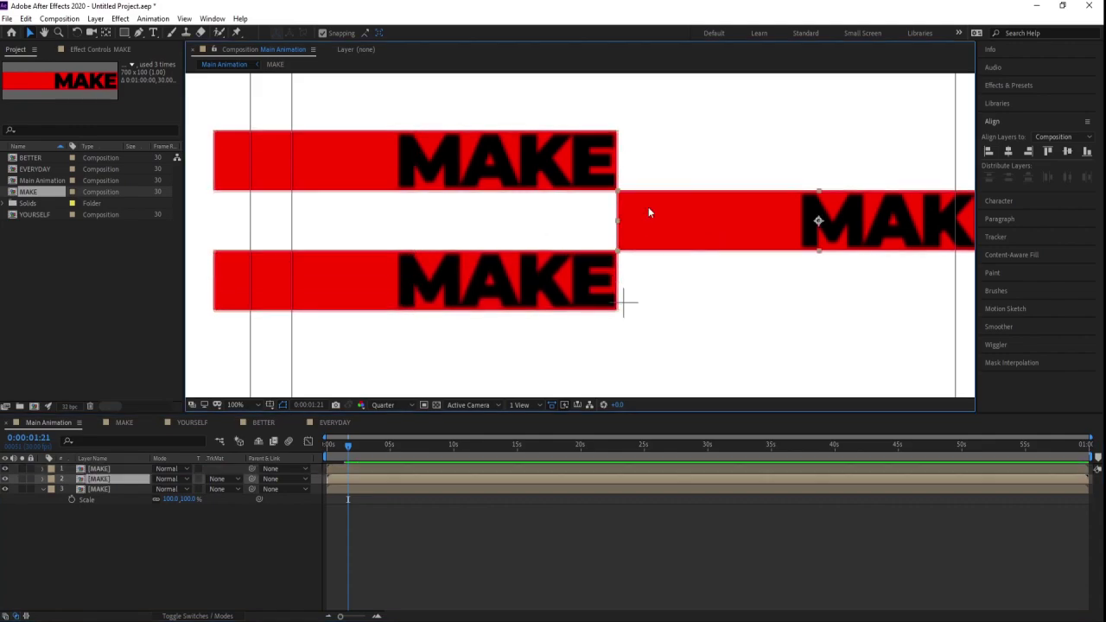
pyautogui.hotkey('ctrl', 'd')
pyautogui.moveTo(118, 478); pyautogui.dragTo(117, 468)
pyautogui.moveTo(619, 213); pyautogui.dragTo(628, 317)
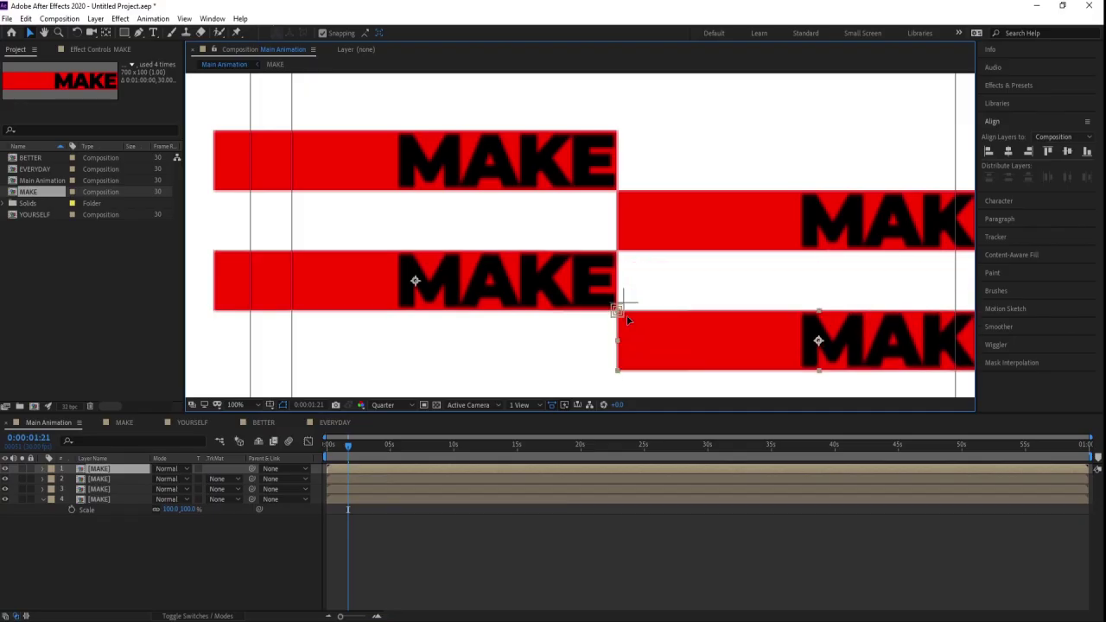
pyautogui.click(115, 519)
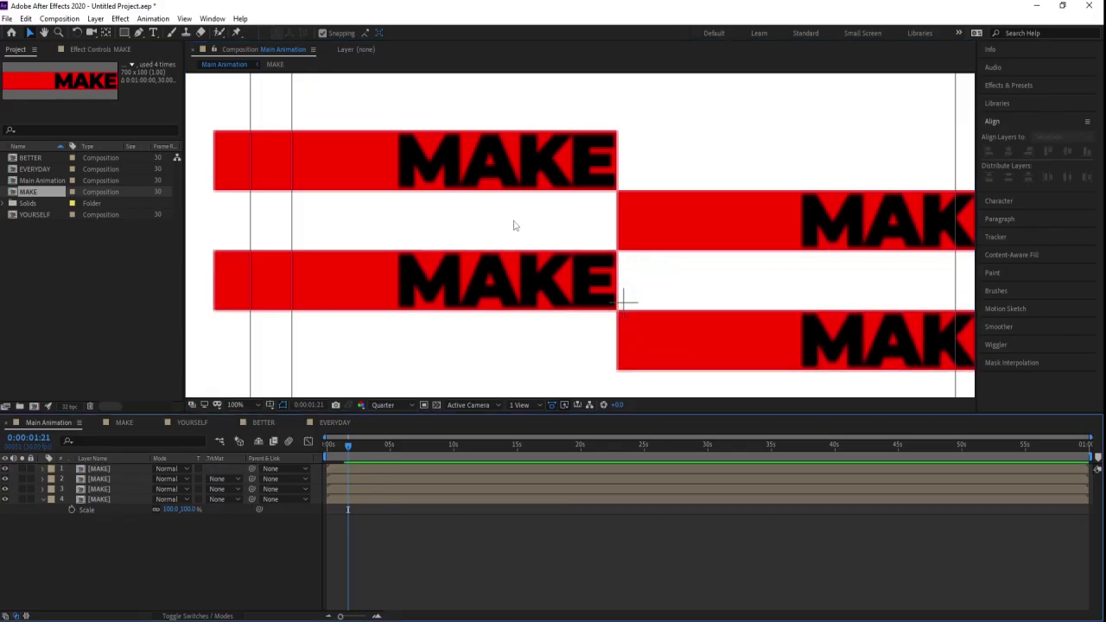
pyautogui.scroll(-1, 502, 216)
pyautogui.scroll(1, 496, 207)
pyautogui.moveTo(566, 232); pyautogui.dragTo(392, 262)
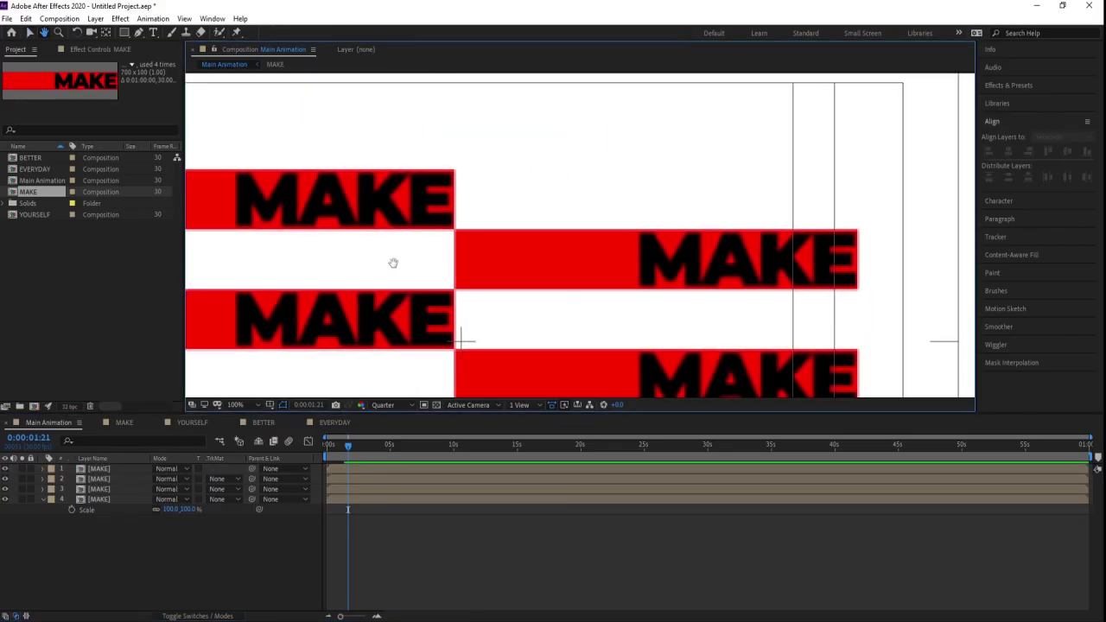
pyautogui.click(468, 271)
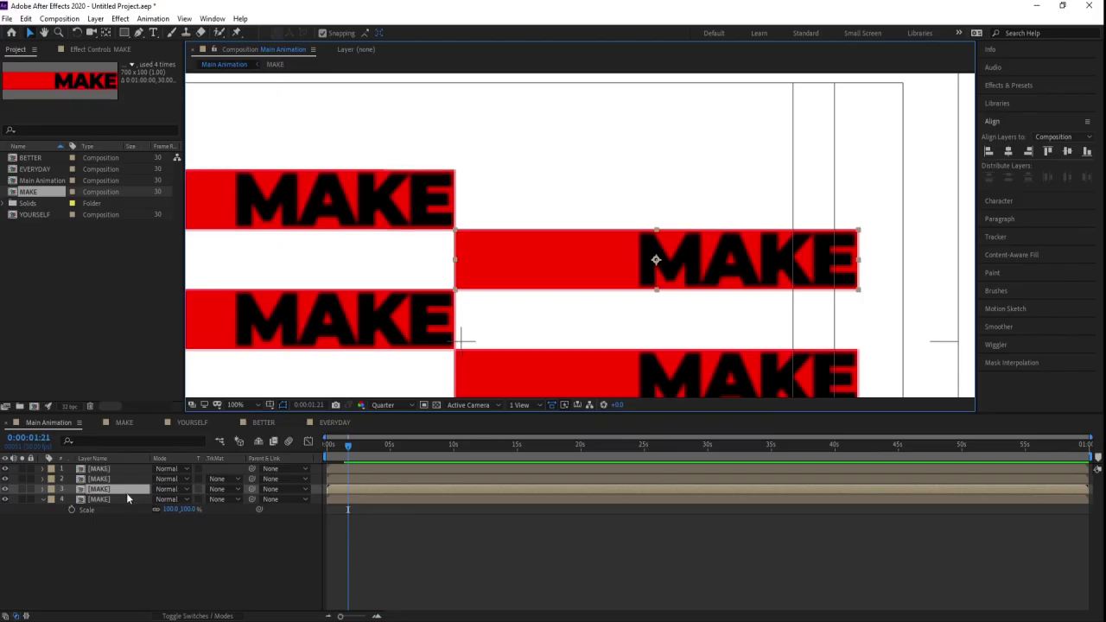
# Replace the upper-right MAKE layer with YOURSELF and the lower-left one with BETTER.
pyautogui.click(33, 214)
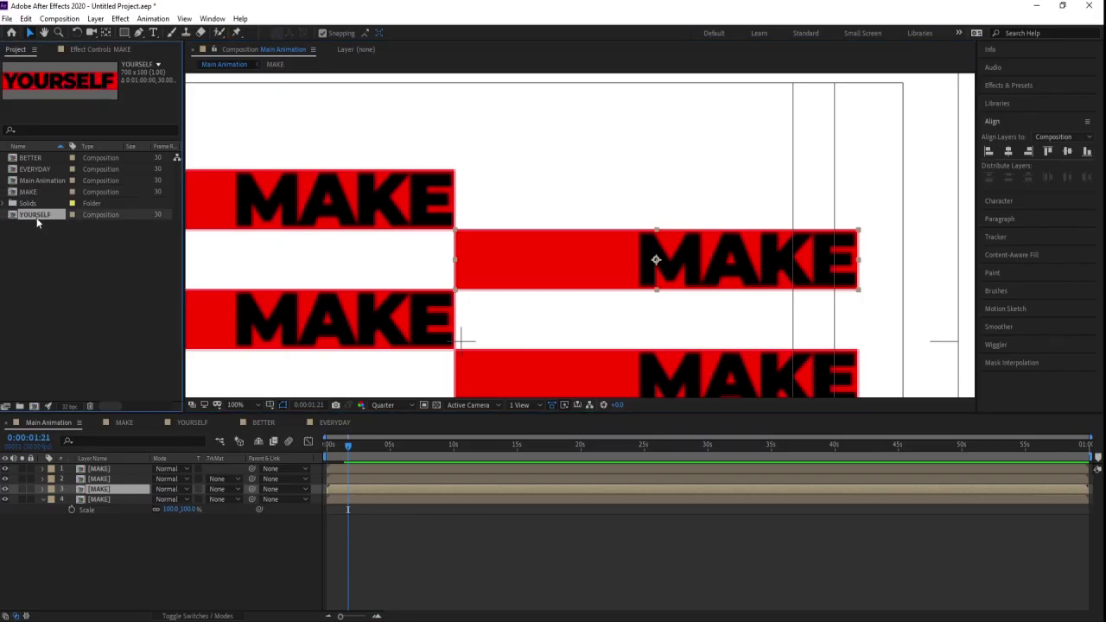
pyautogui.moveTo(34, 216); pyautogui.dragTo(119, 491)
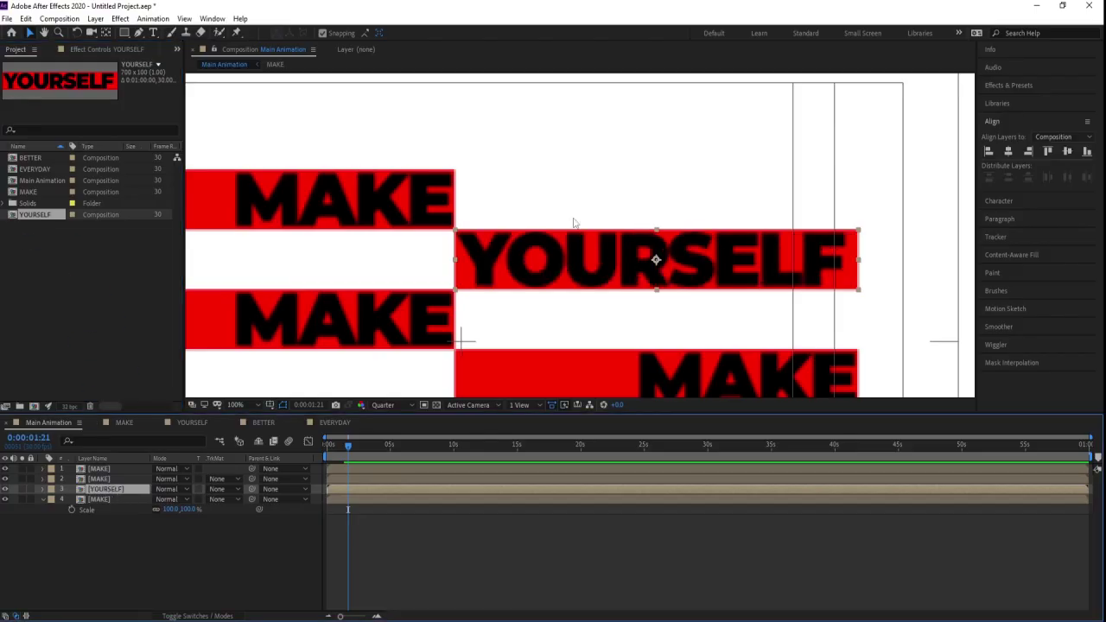
pyautogui.click(122, 479)
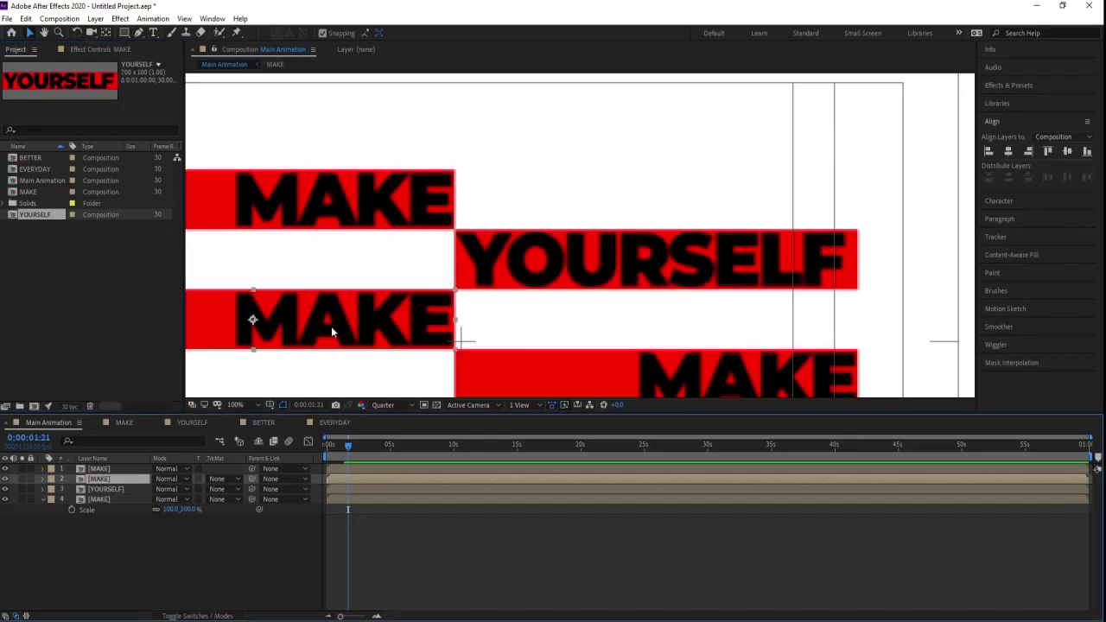
pyautogui.click(31, 158)
pyautogui.moveTo(33, 160); pyautogui.dragTo(107, 481)
# Replace the bottom-right MAKE layer with EVERYDAY and preview the words.
pyautogui.press(',')
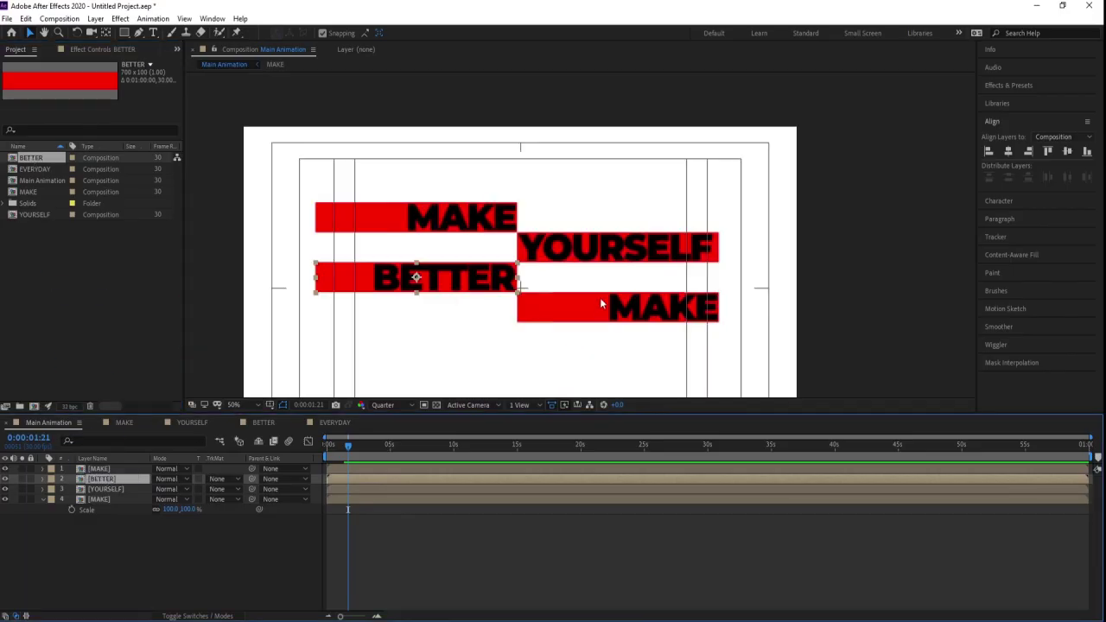
pyautogui.click(604, 303)
pyautogui.moveTo(45, 169); pyautogui.dragTo(131, 471)
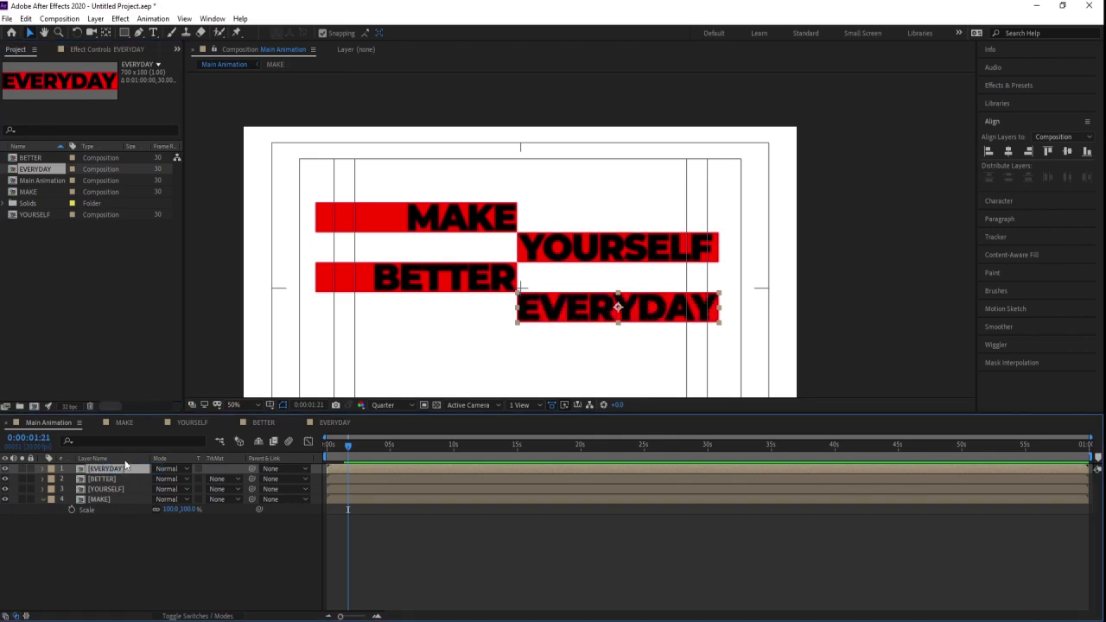
pyautogui.press('Home')
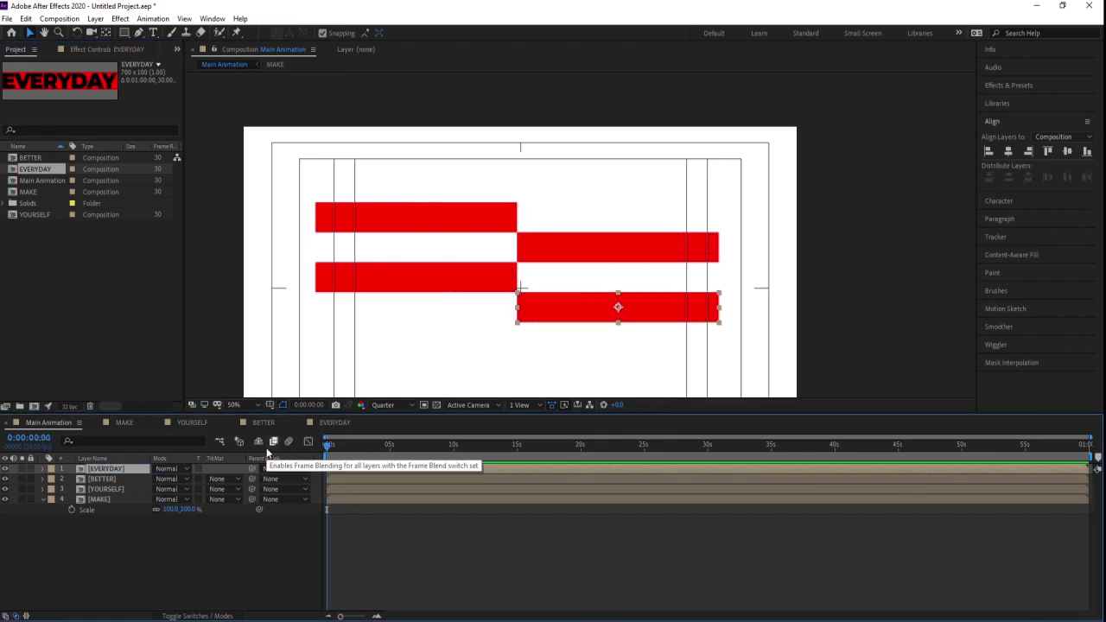
pyautogui.press('space')
pyautogui.press('space')
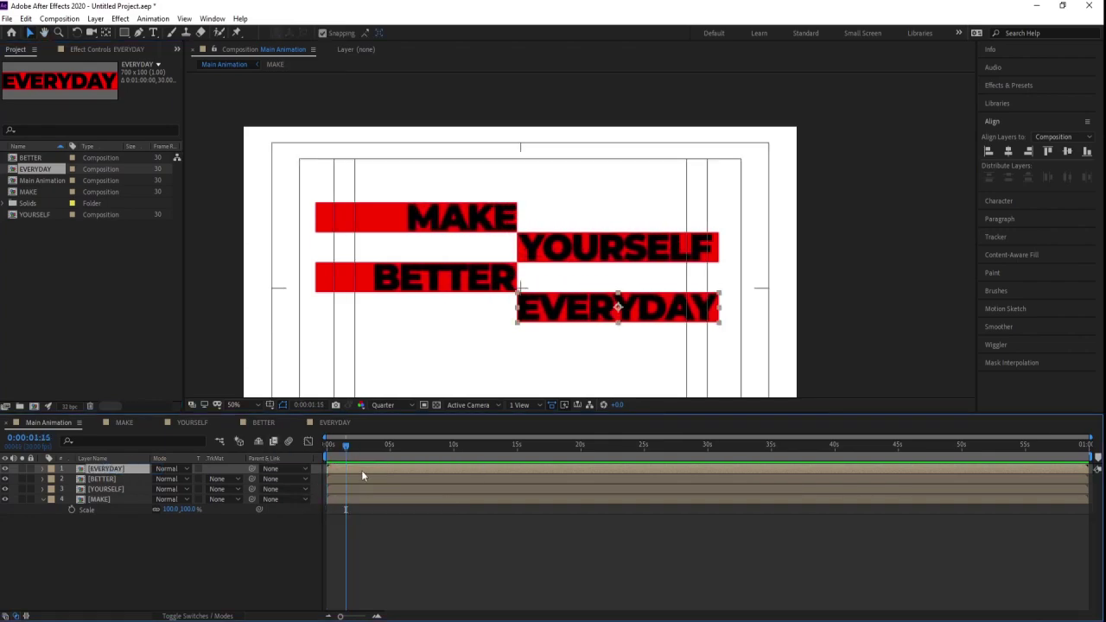
pyautogui.click(228, 555)
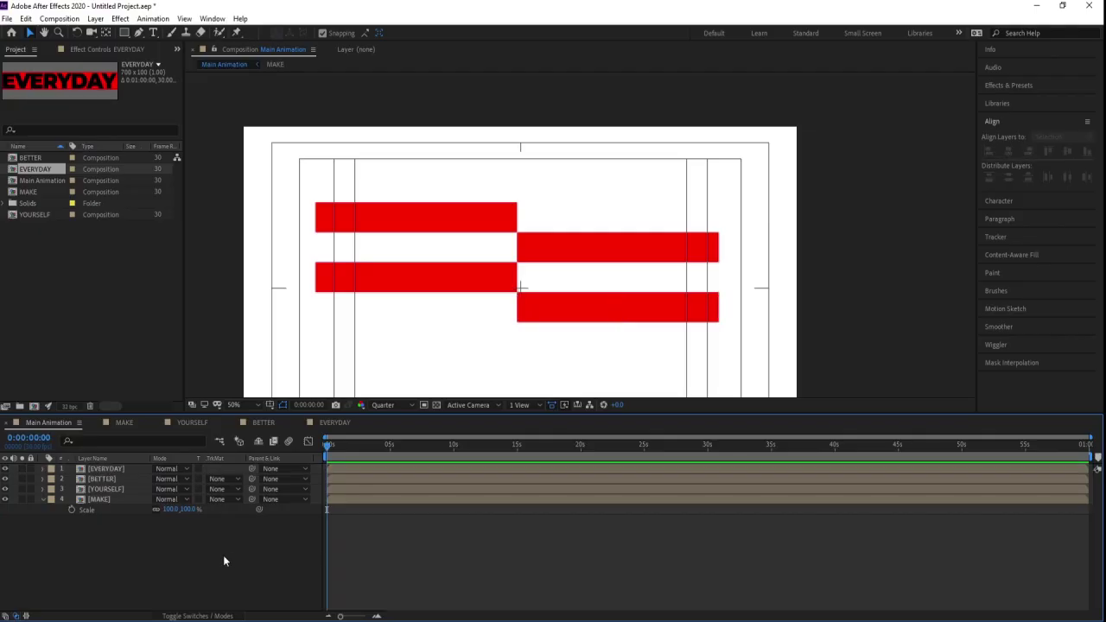
# Make all four word layers 3D, fit the composition in view, and preview.
pyautogui.press('F4')
pyautogui.hotkey('ctrl', 'a')
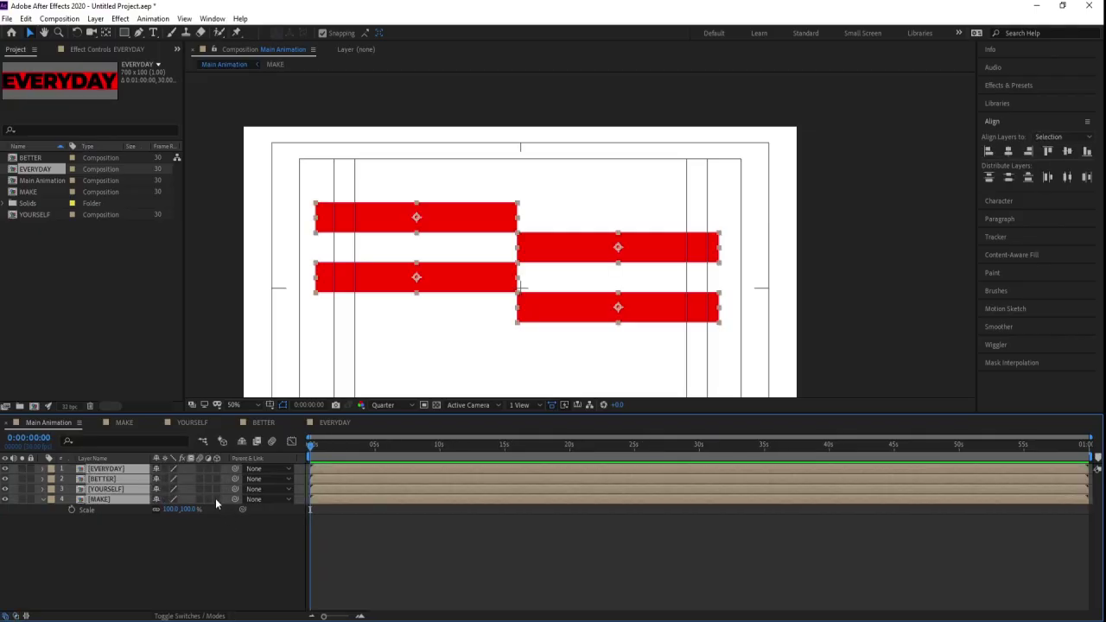
pyautogui.click(216, 499)
pyautogui.click(233, 404)
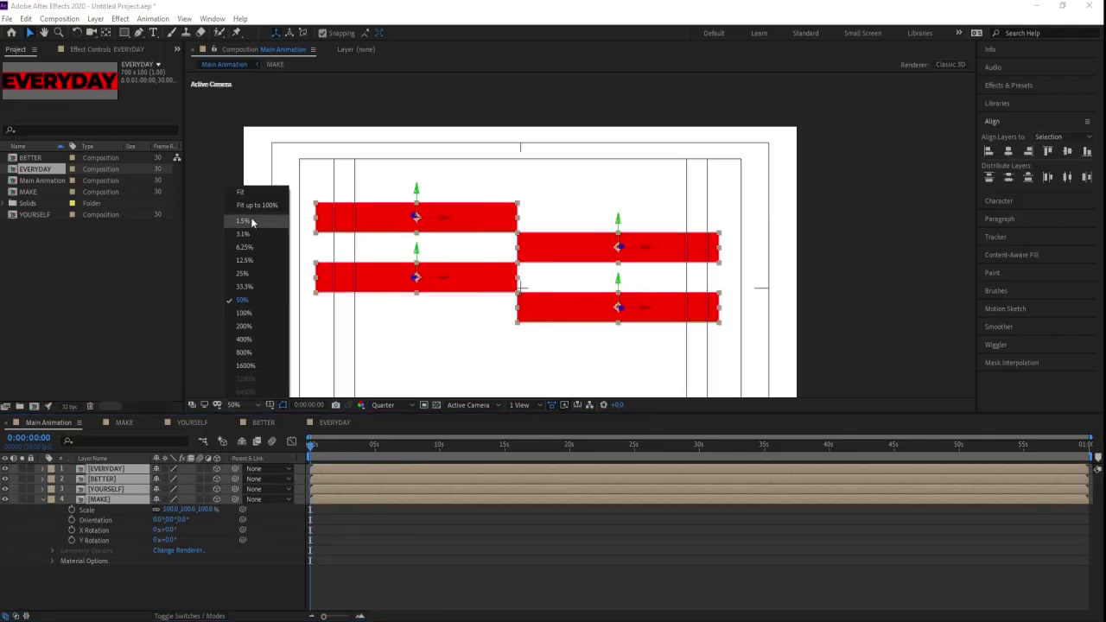
pyautogui.click(251, 193)
pyautogui.press('space')
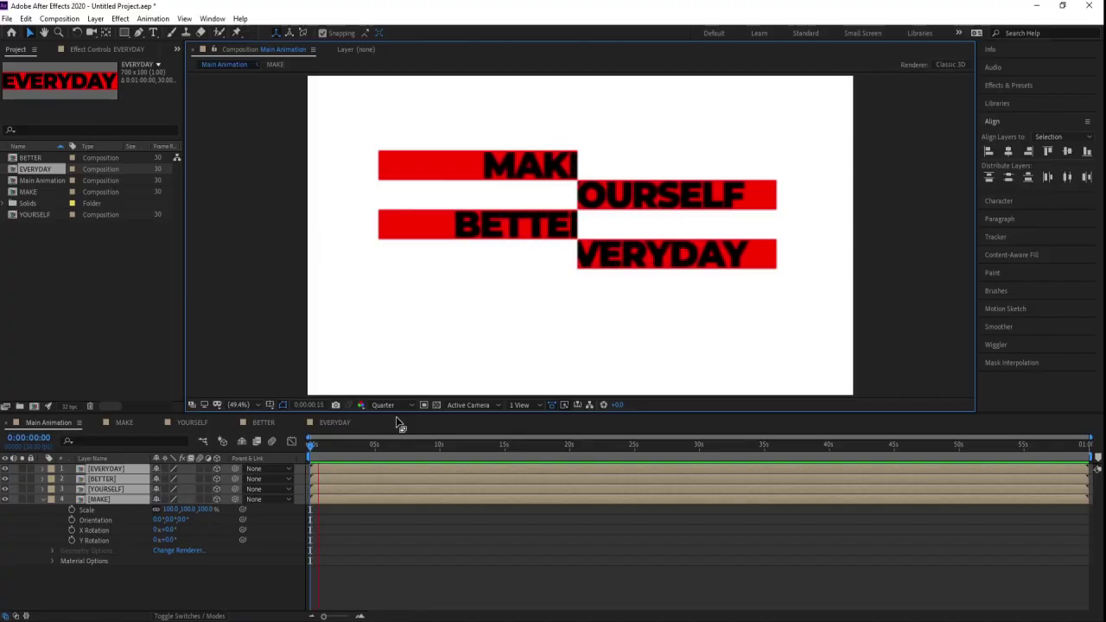
# Turn 3D off for the word layers and return to the first frame.
pyautogui.press('space')
pyautogui.click(217, 468)
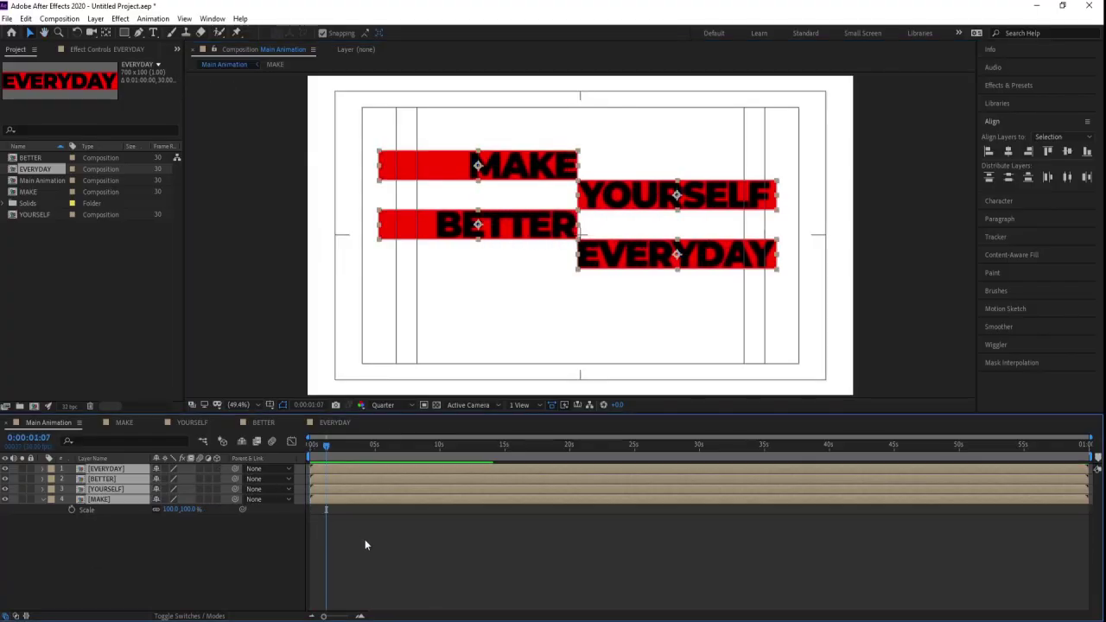
pyautogui.click(380, 552)
pyautogui.moveTo(326, 446); pyautogui.dragTo(310, 446)
pyautogui.scroll(3, 580, 207)
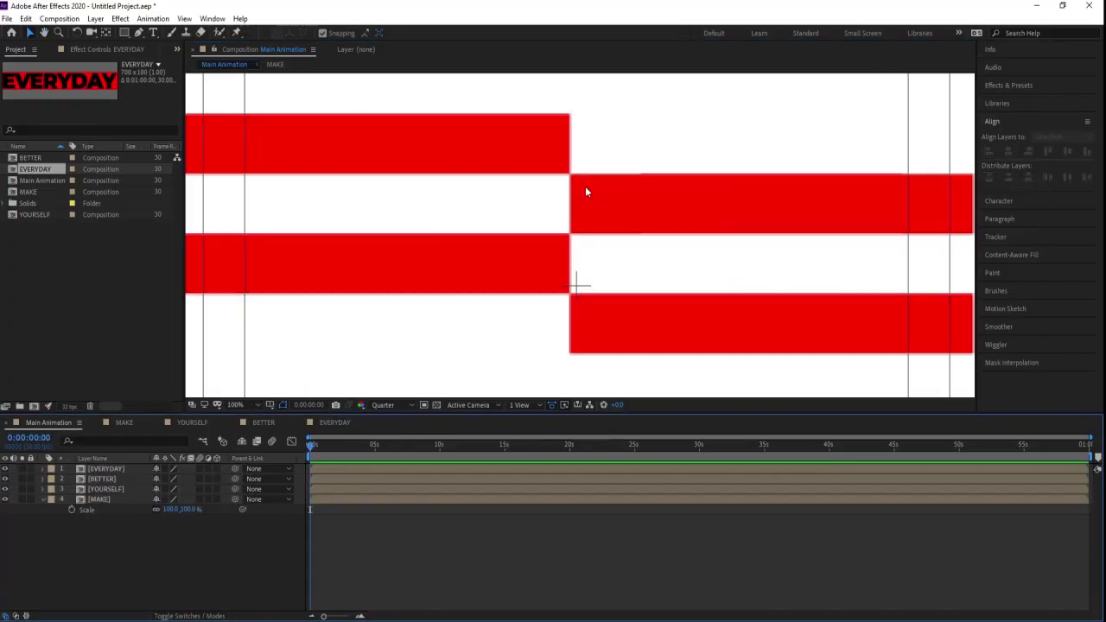
# Move MAKE's anchor point to its right edge and EVERYDAY's to its left edge.
pyautogui.click(504, 146)
pyautogui.press('y')
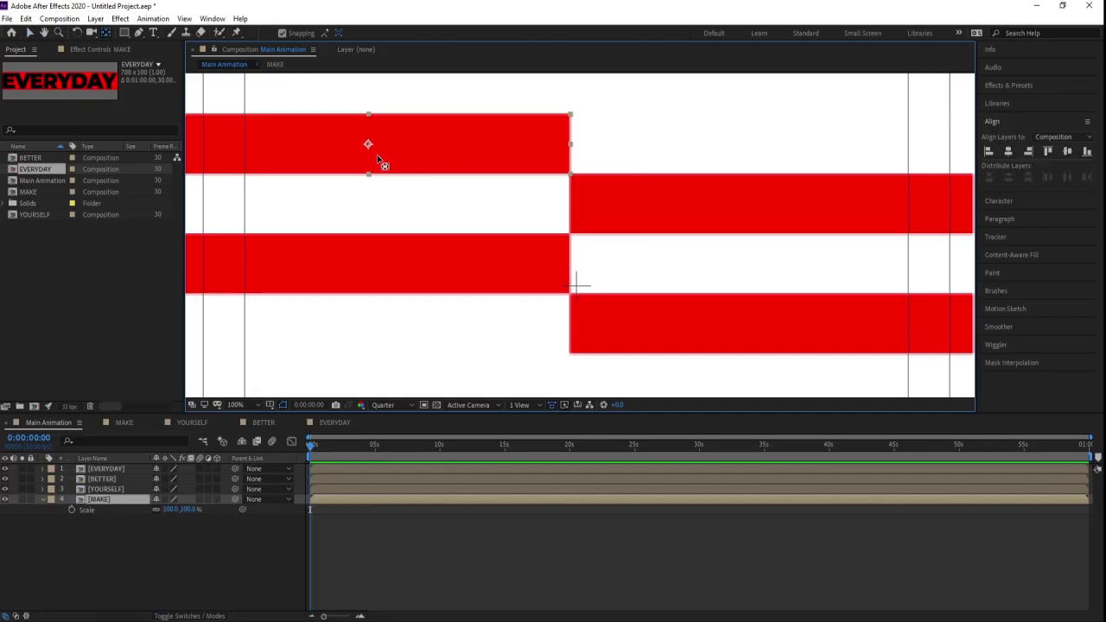
pyautogui.moveTo(374, 148); pyautogui.dragTo(569, 147)
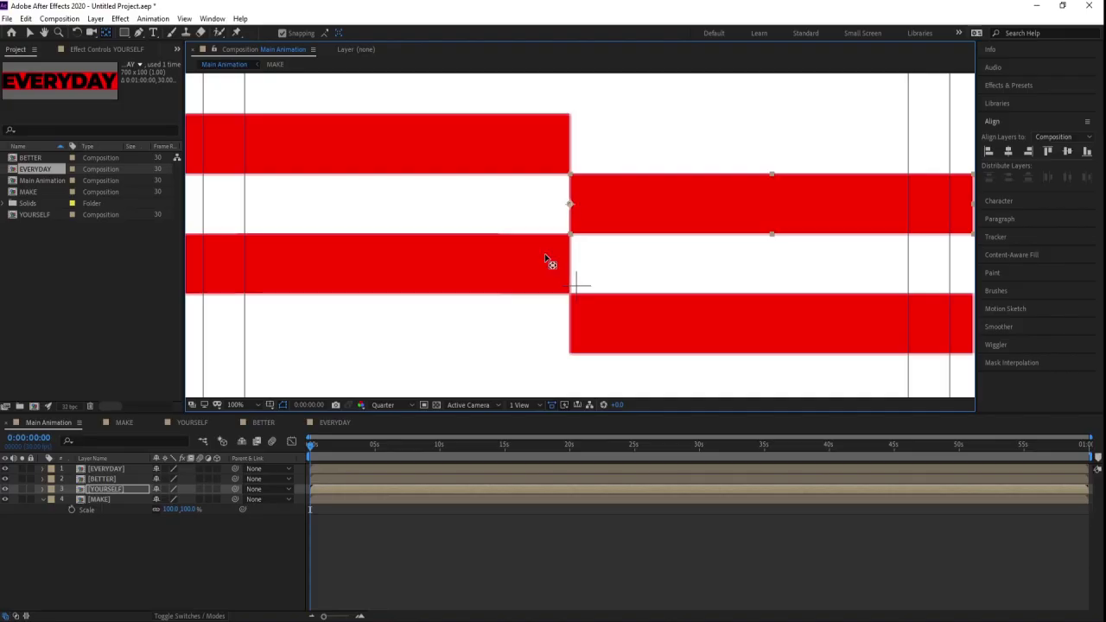
pyautogui.click(550, 262)
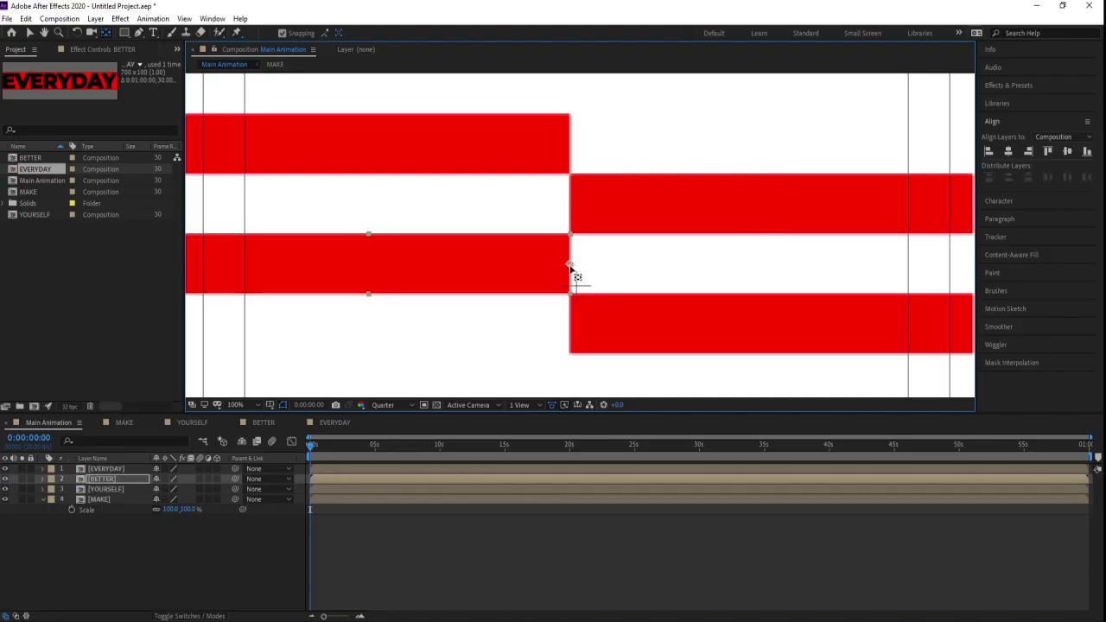
pyautogui.click(657, 336)
pyautogui.moveTo(775, 328); pyautogui.dragTo(567, 339)
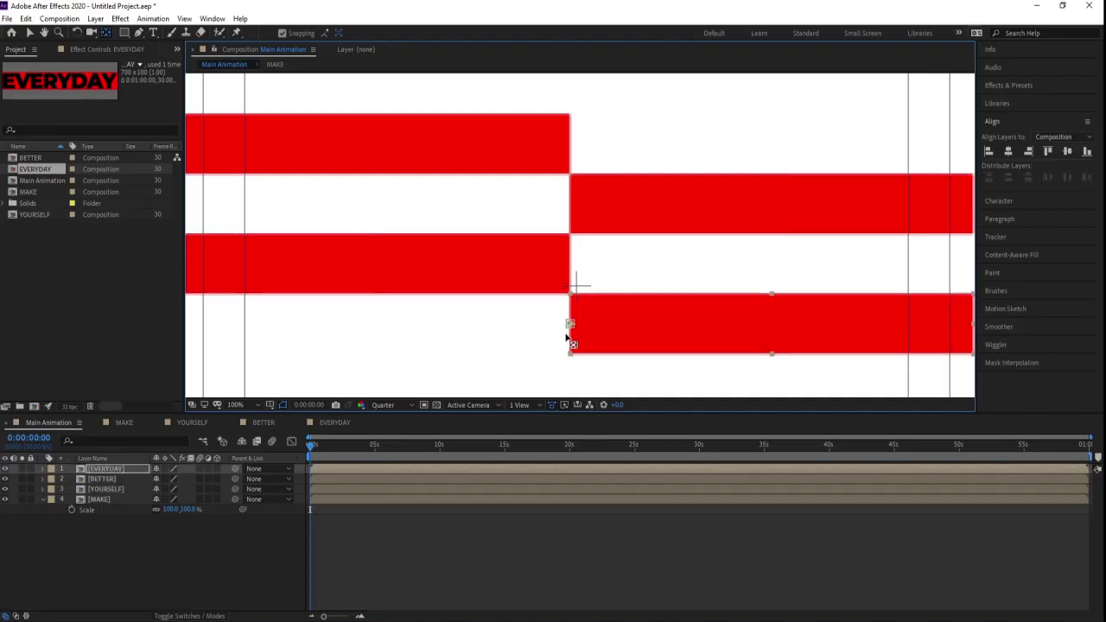
# Make all four word layers 3D and reveal their Rotation properties.
pyautogui.hotkey('ctrl', 'a')
pyautogui.click(216, 500)
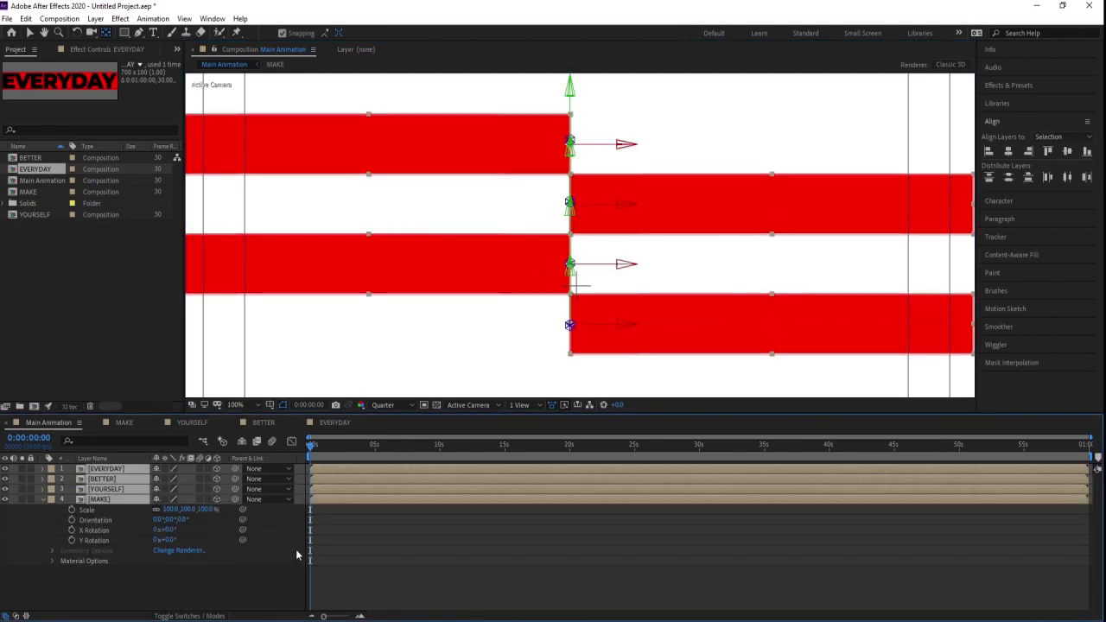
pyautogui.press('t')
pyautogui.press('space')
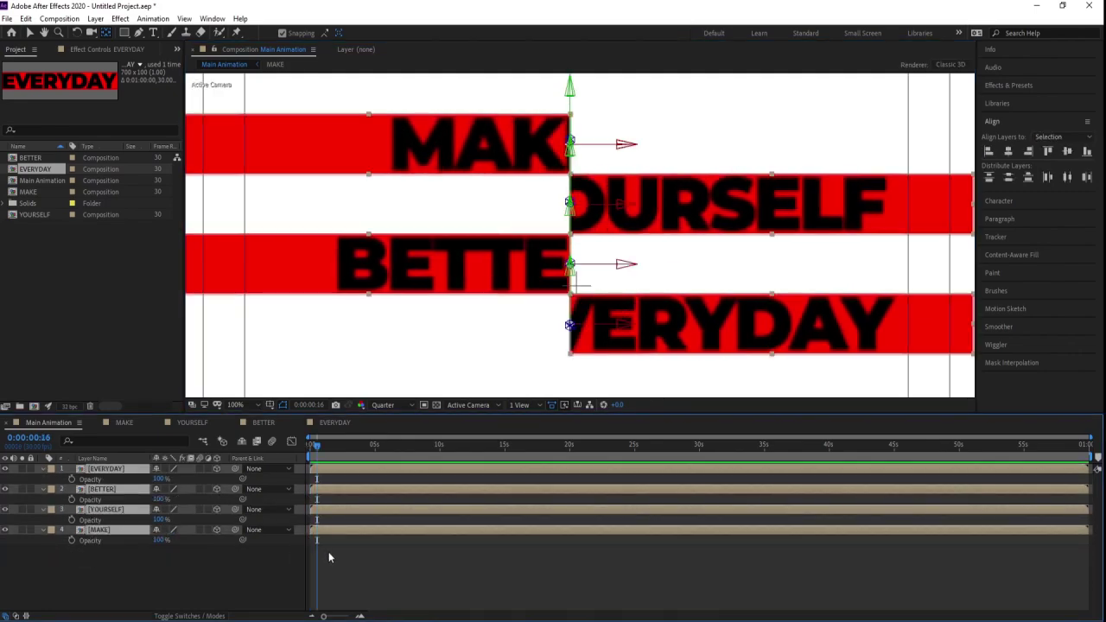
pyautogui.press('r')
pyautogui.press('space')
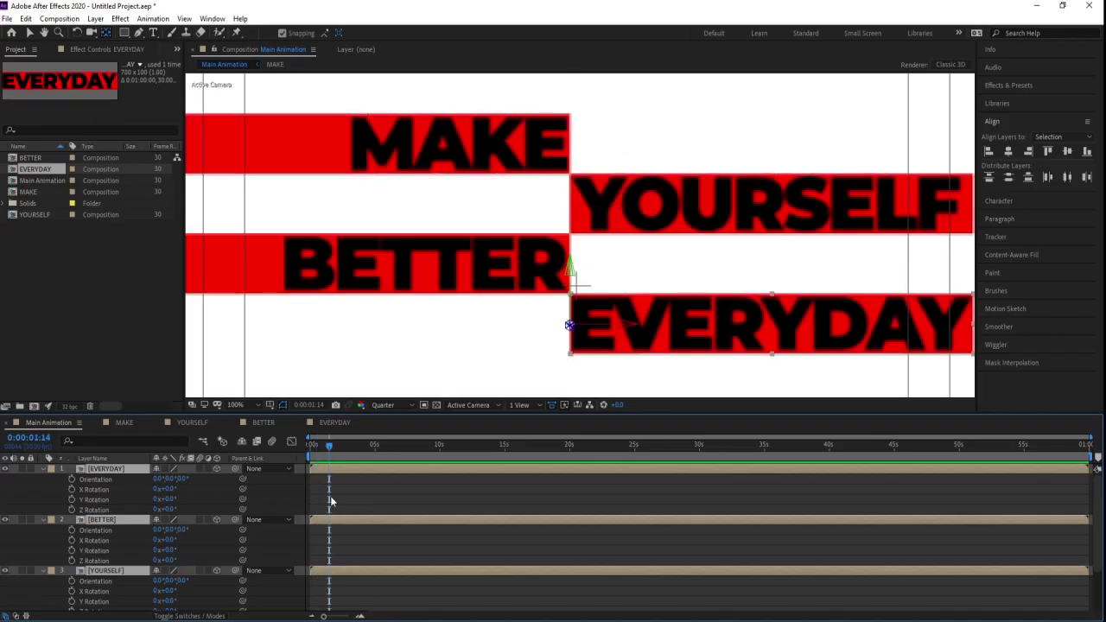
# Try a Y Rotation on EVERYDAY, then undo it.
pyautogui.click(146, 501)
pyautogui.moveTo(167, 499); pyautogui.dragTo(174, 512)
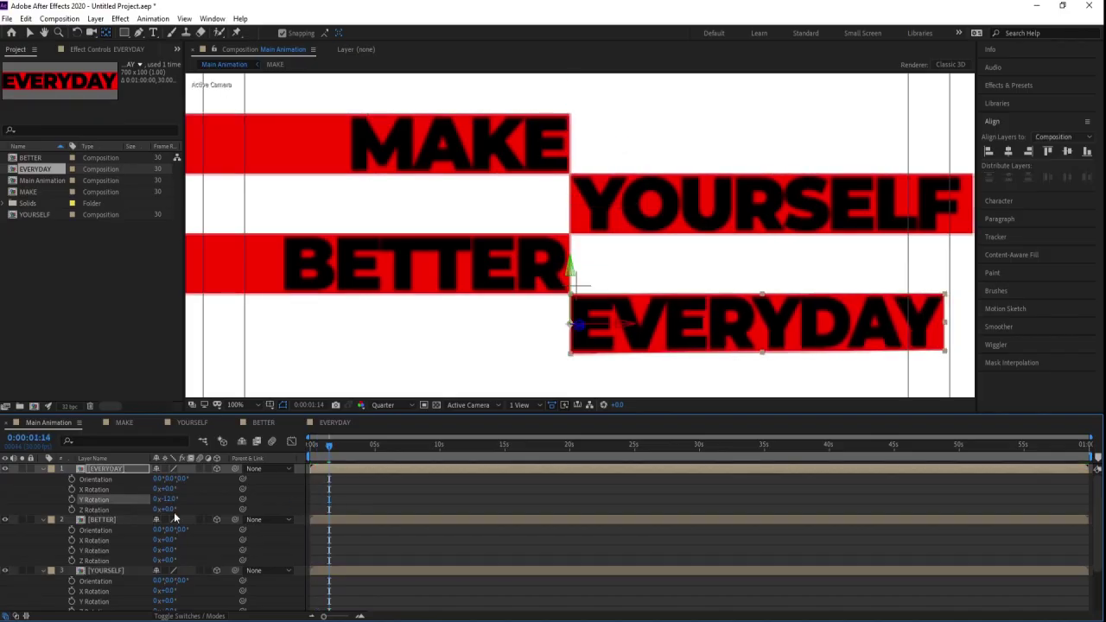
pyautogui.hotkey('ctrl', 'z')
pyautogui.scroll(-1, 198, 498)
pyautogui.scroll(-1, 198, 498)
# Set MAKE's Y Rotation to 45°.
pyautogui.click(125, 563)
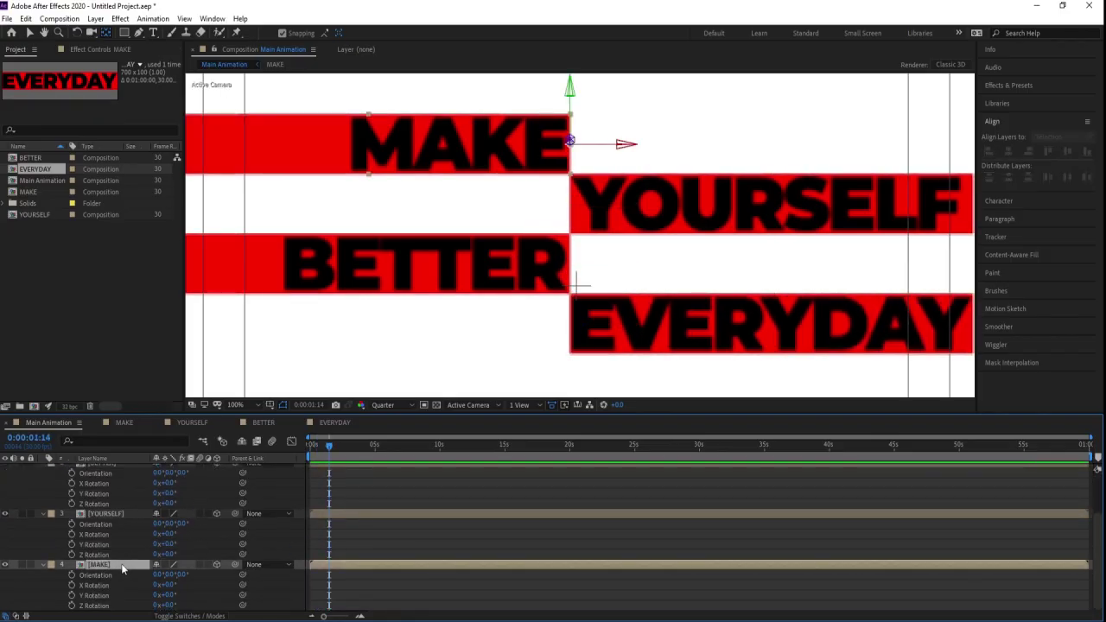
pyautogui.moveTo(167, 596); pyautogui.dragTo(172, 595)
pyautogui.click(172, 595)
pyautogui.write('45')
pyautogui.press('Return')
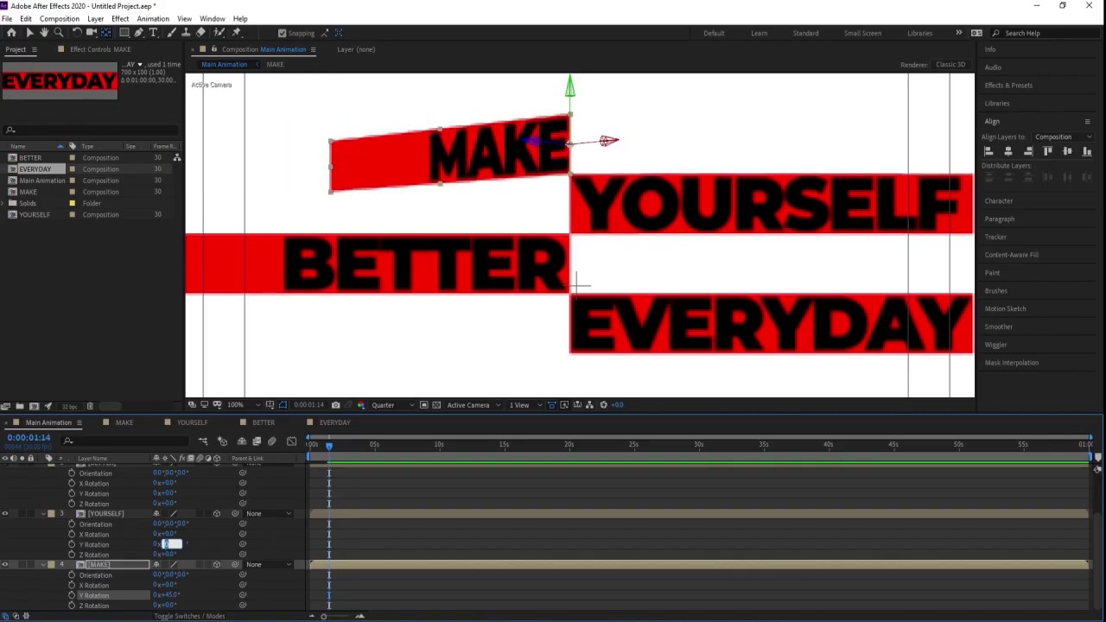
# Set YOURSELF, BETTER and EVERYDAY to a 45° Y Rotation as well.
pyautogui.press('Return')
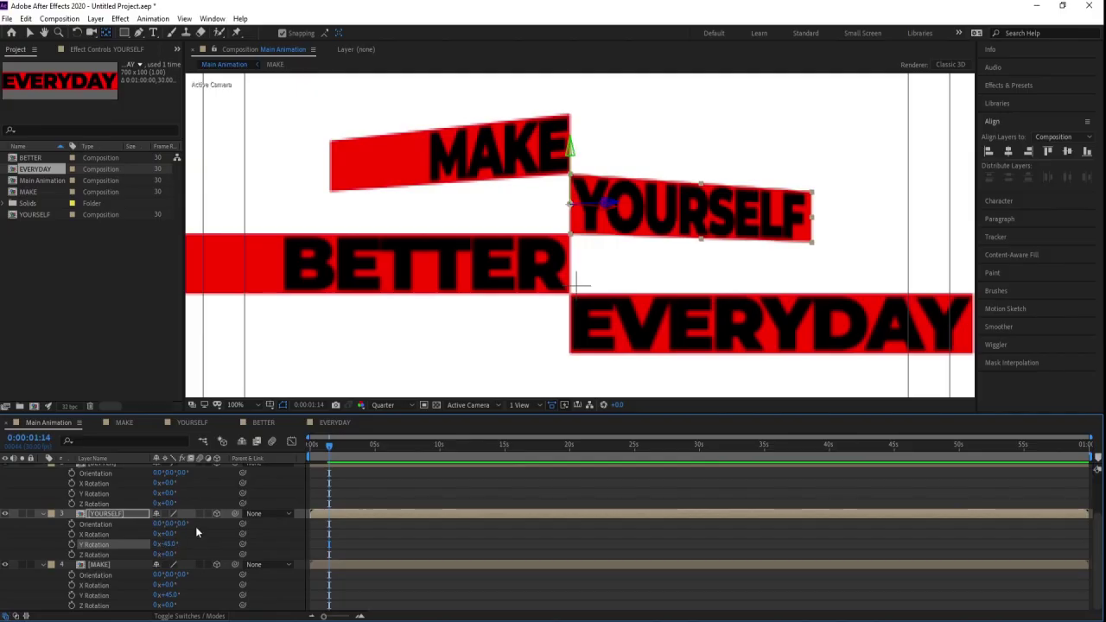
pyautogui.click(170, 493)
pyautogui.write('45')
pyautogui.press('Return')
pyautogui.scroll(2, 226, 491)
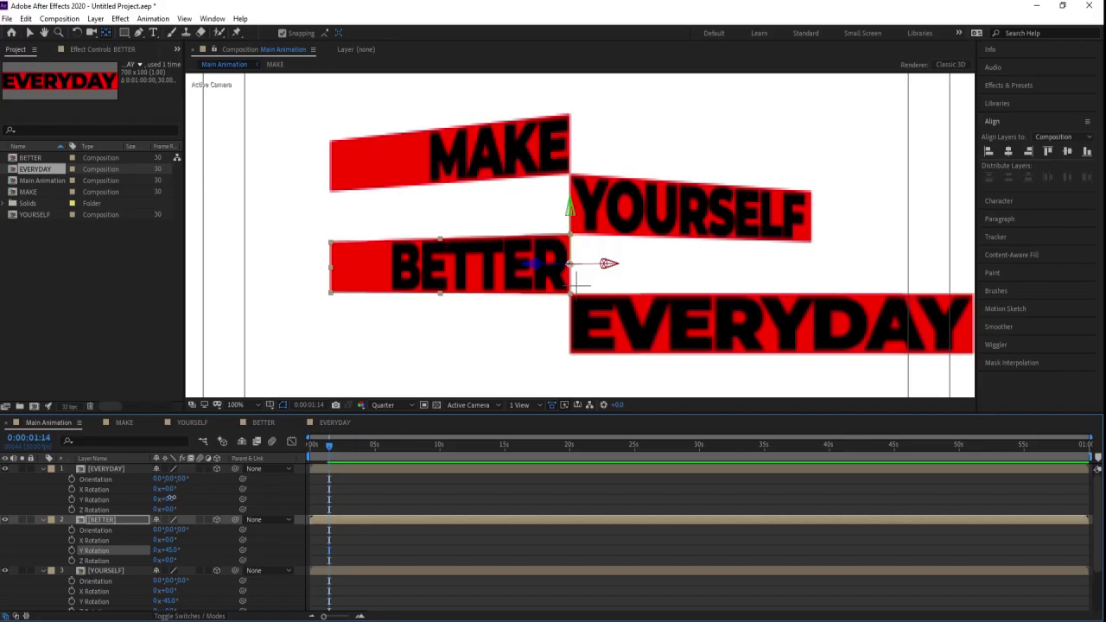
pyautogui.write('45')
pyautogui.press('Return')
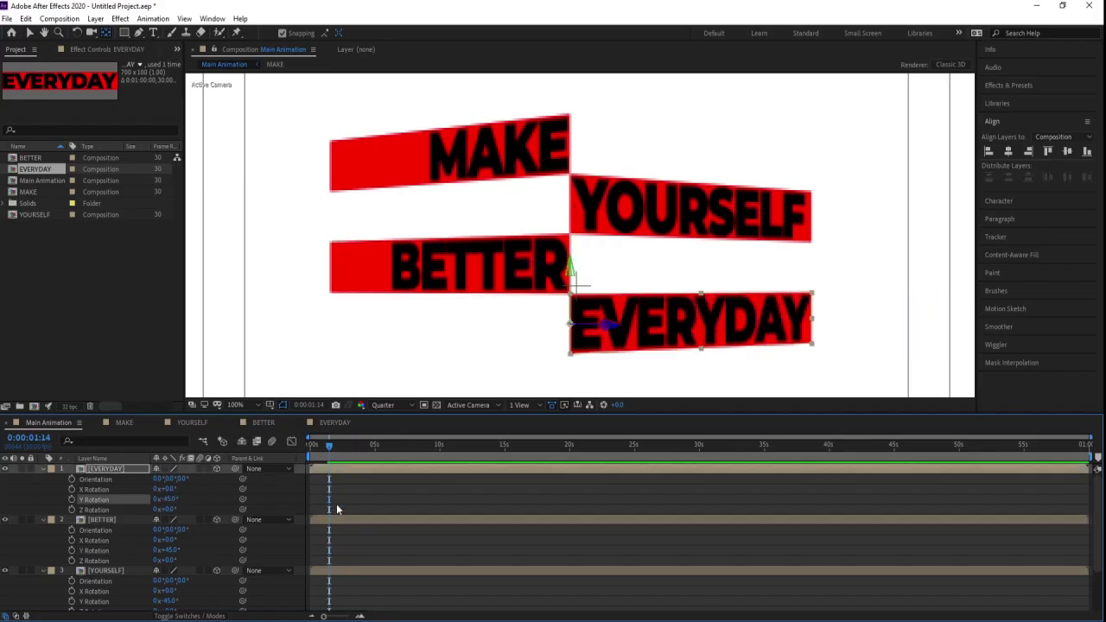
pyautogui.click(337, 504)
pyautogui.hotkey('ctrl', '`')
# Fit the composition in the viewer and add a Null Object.
pyautogui.click(235, 405)
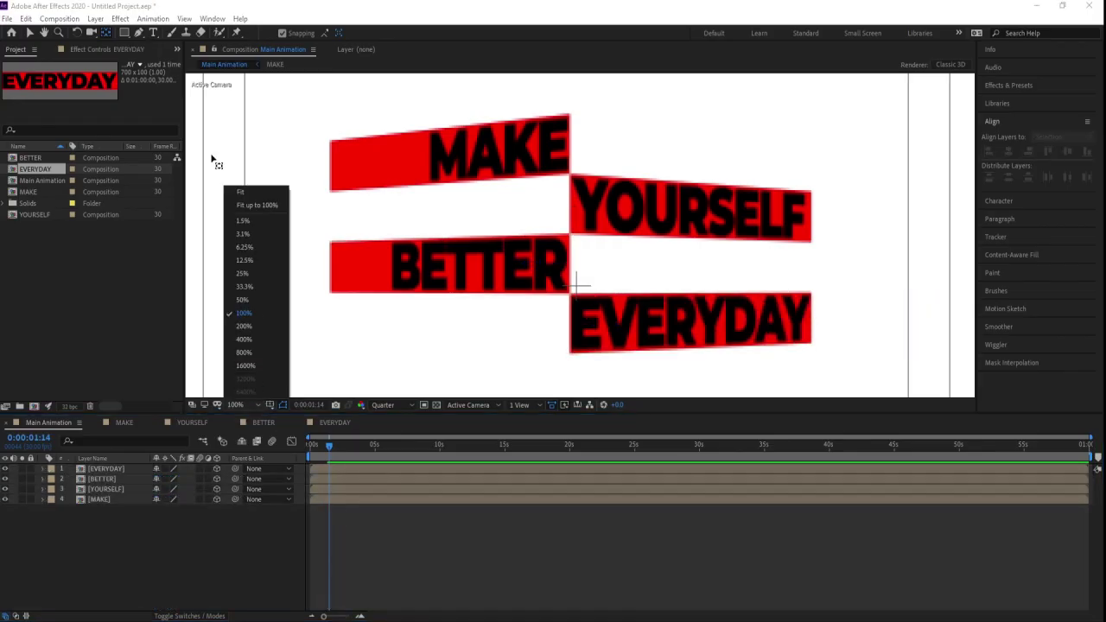
pyautogui.click(241, 192)
pyautogui.rightClick(161, 557)
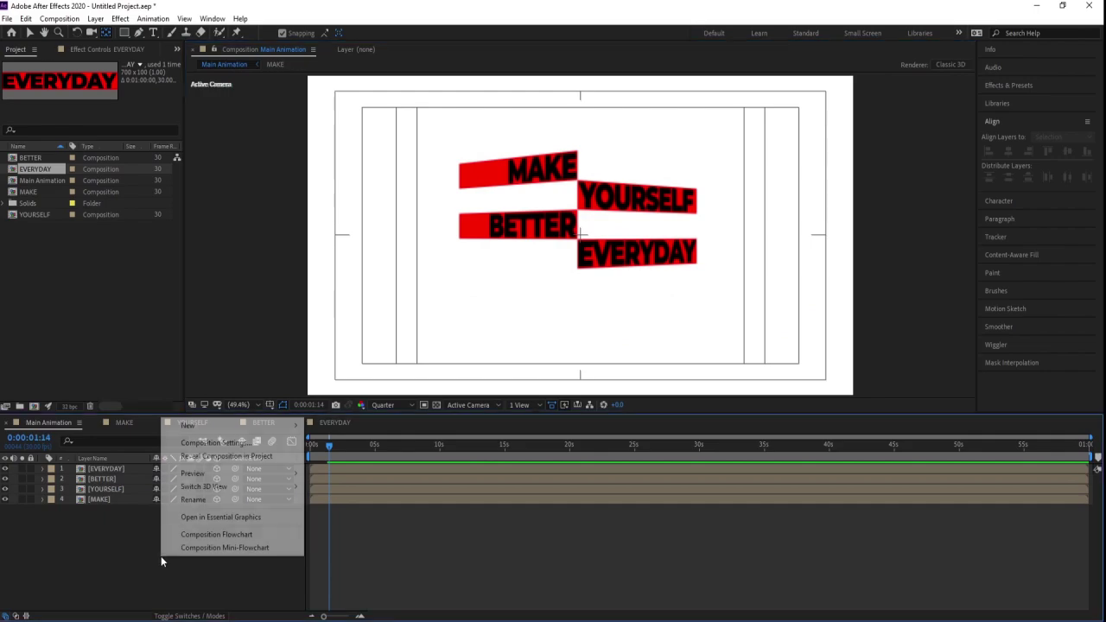
pyautogui.moveTo(199, 427)
pyautogui.click(368, 496)
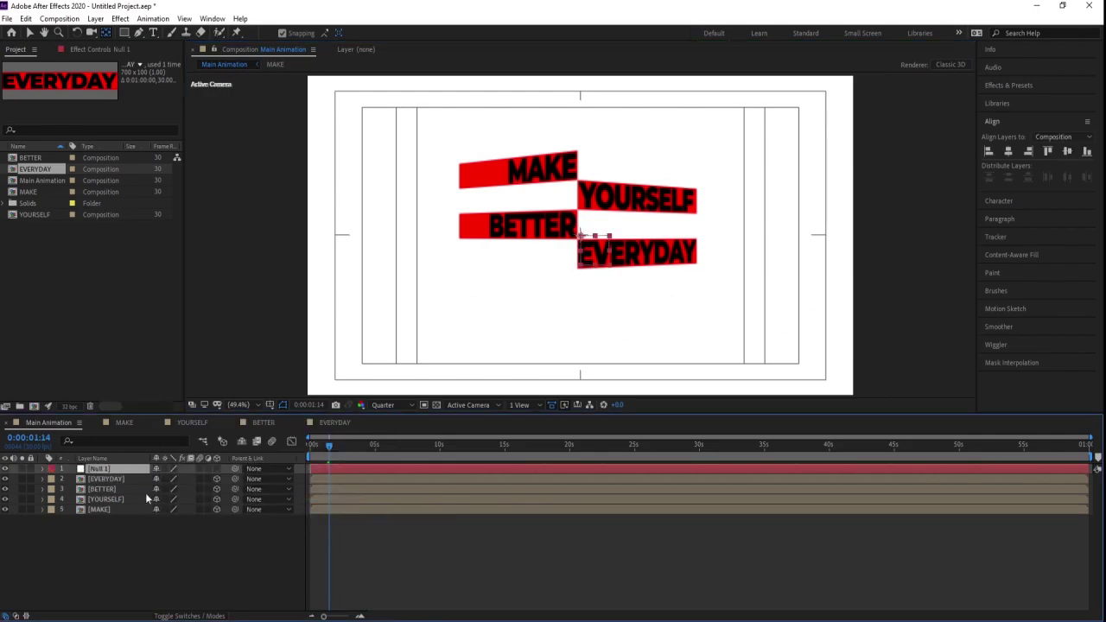
# Parent the four word layers to Null 1.
pyautogui.click(131, 480)
pyautogui.keyDown('shift'); pyautogui.click(115, 507); pyautogui.keyUp('shift')
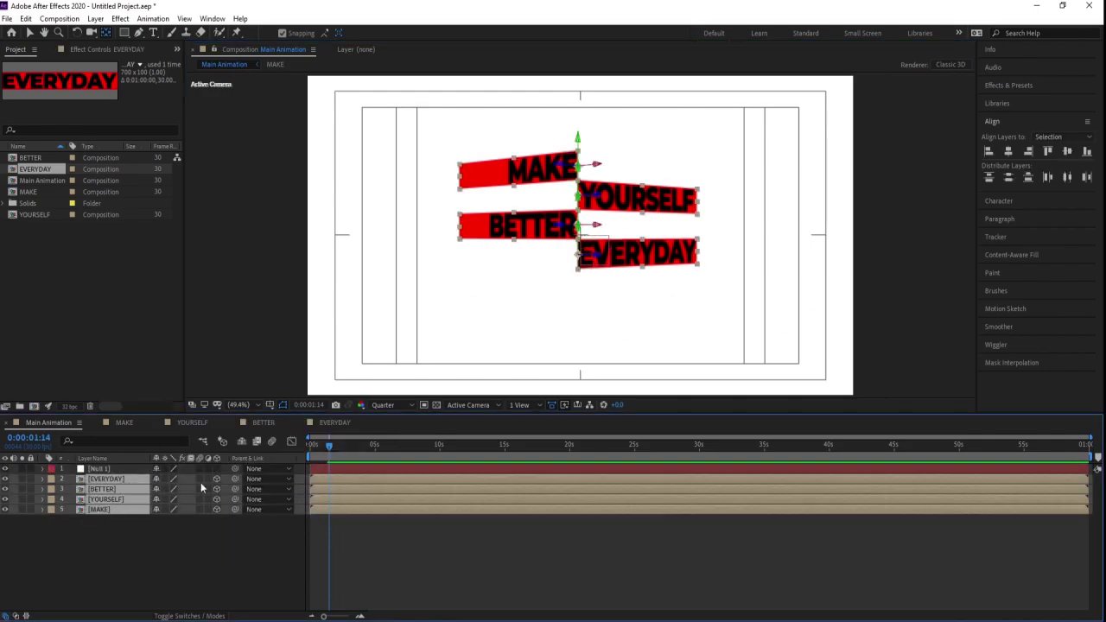
pyautogui.moveTo(136, 474); pyautogui.dragTo(124, 471)
# Shift and enlarge the word block with Null 1's Position and Scale, then delete Null 1.
pyautogui.click(123, 471)
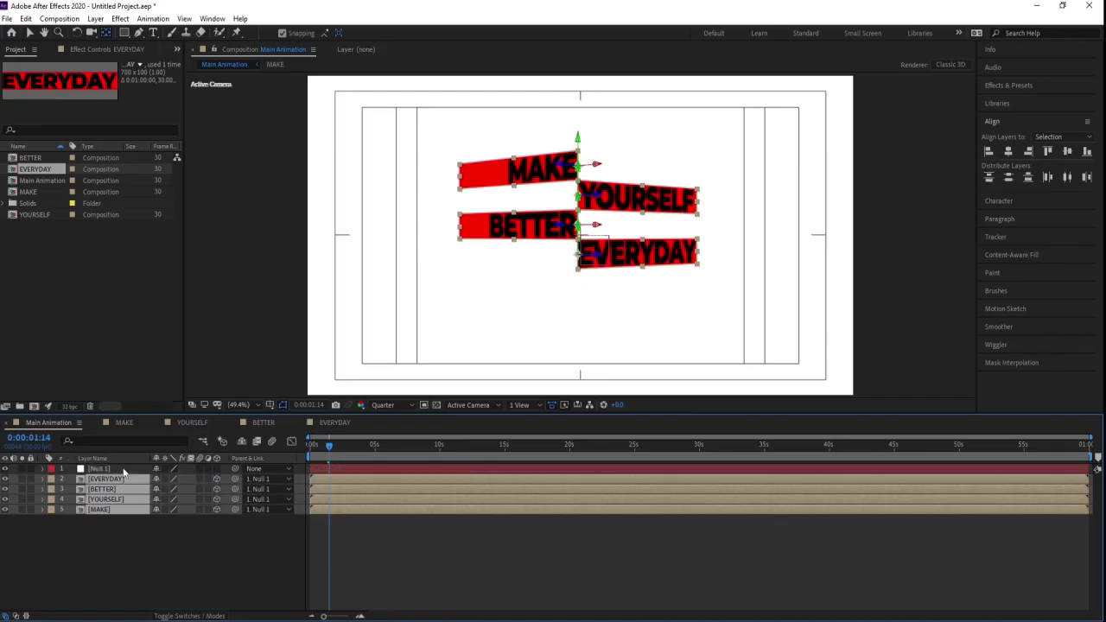
pyautogui.press('p')
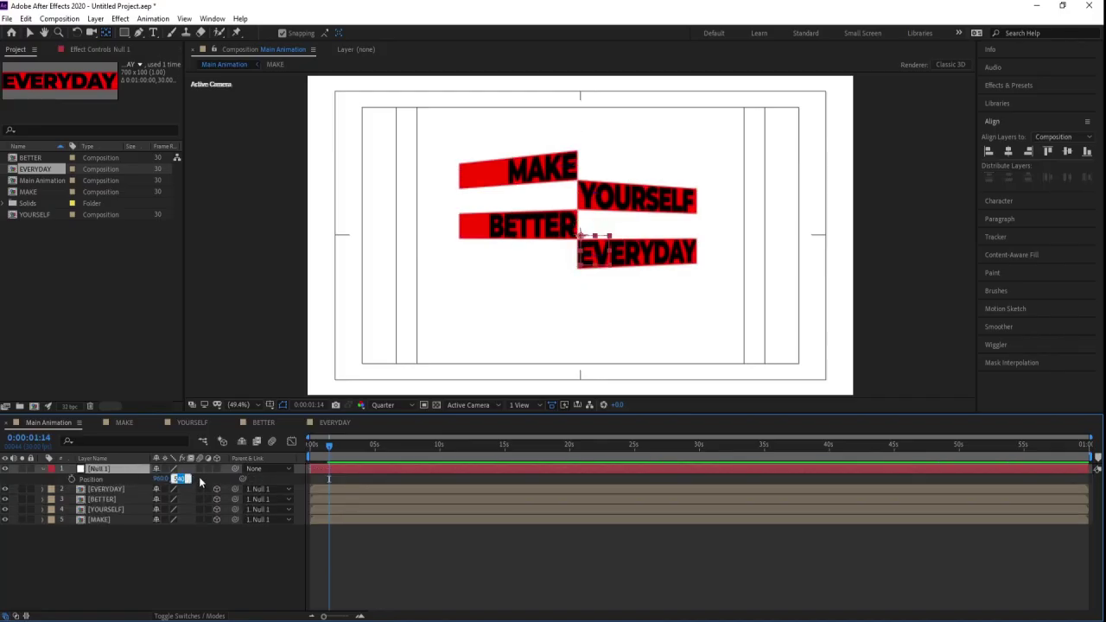
pyautogui.moveTo(200, 481)
pyautogui.mouseDown()
pyautogui.moveTo(203, 491)
pyautogui.moveTo(185, 479)
pyautogui.mouseUp()
pyautogui.press('s')
pyautogui.press('p')
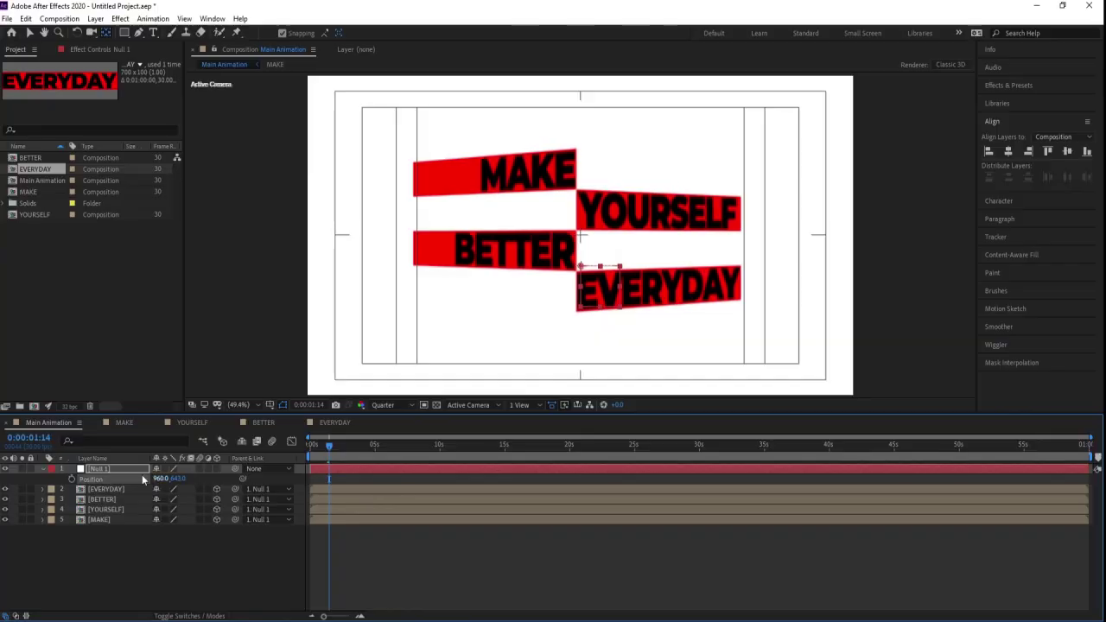
pyautogui.click(112, 472)
pyautogui.press('Delete')
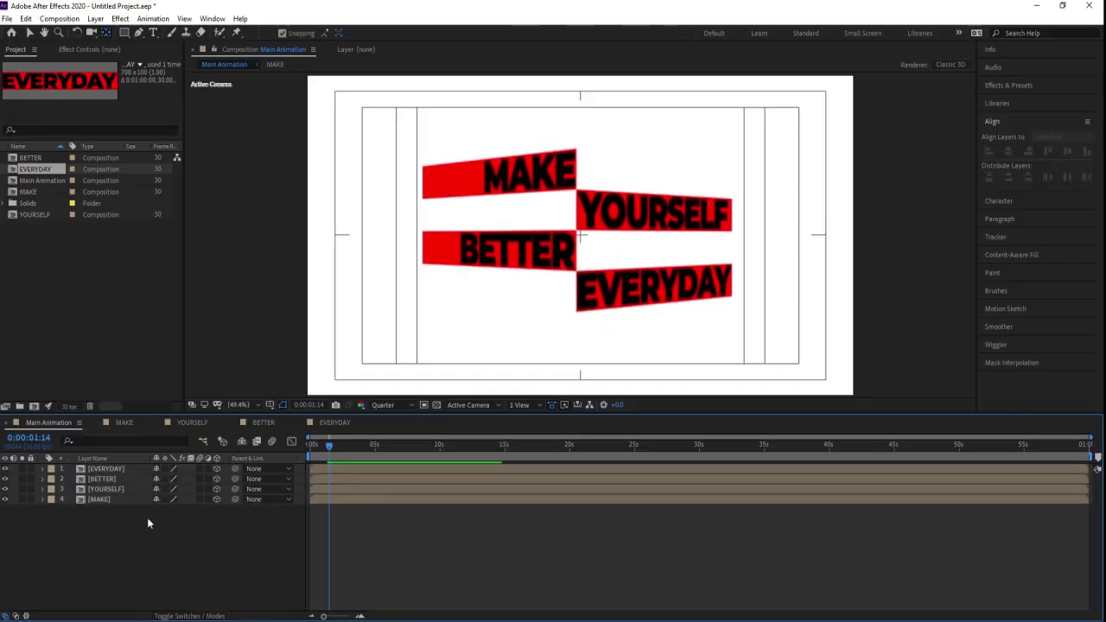
# Add Camera 1 with a 120° angle of view.
pyautogui.rightClick(143, 531)
pyautogui.moveTo(199, 401)
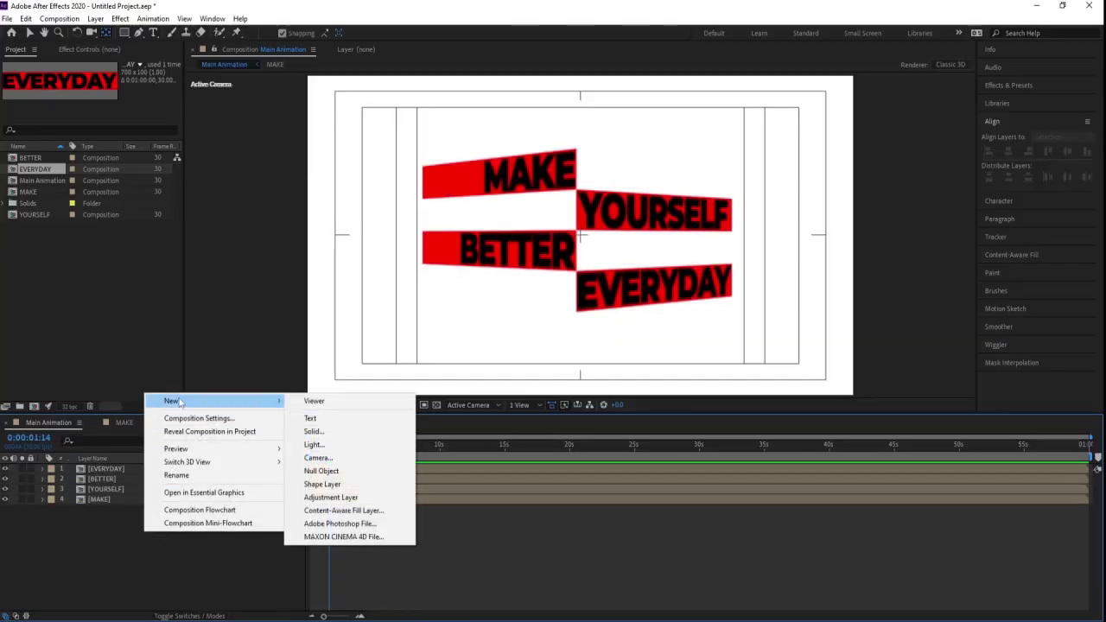
pyautogui.click(354, 458)
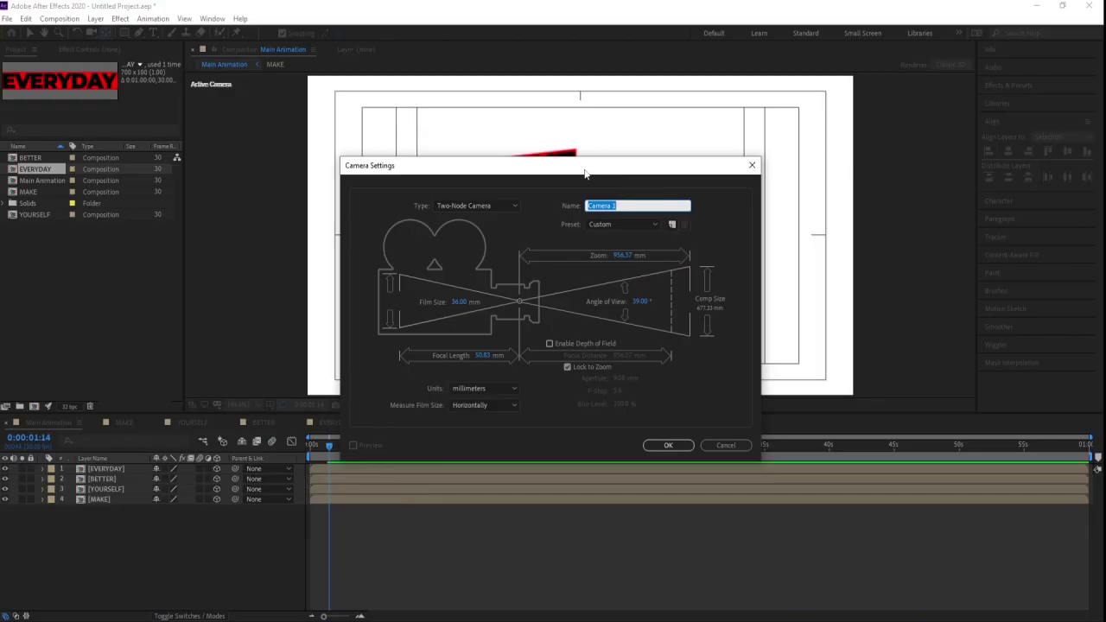
pyautogui.moveTo(584, 174); pyautogui.dragTo(380, 157)
pyautogui.click(431, 286)
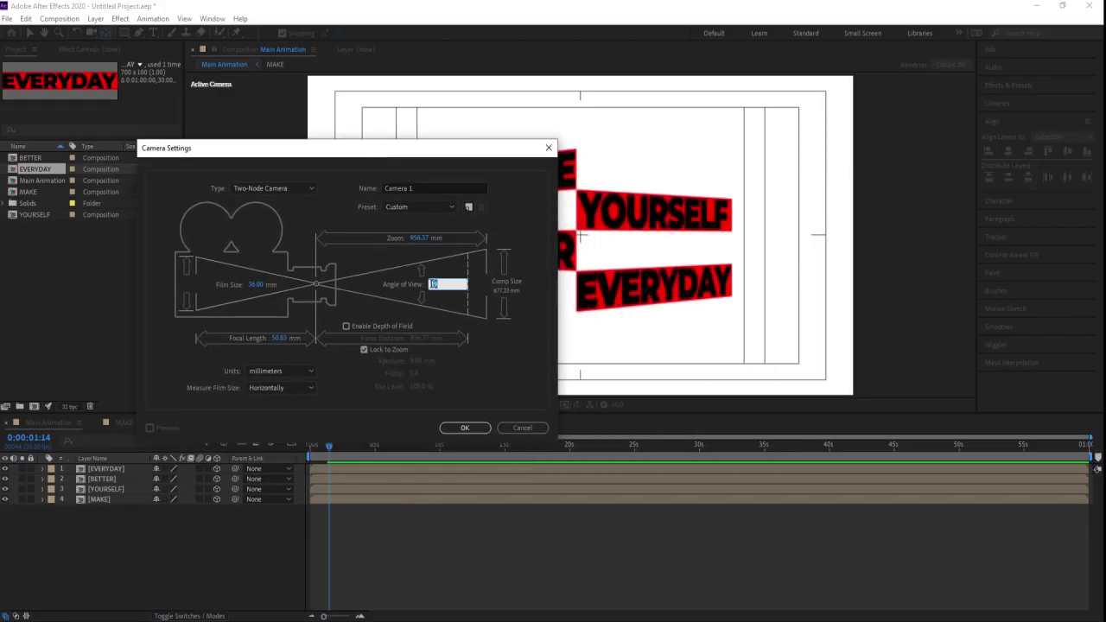
pyautogui.press('Return')
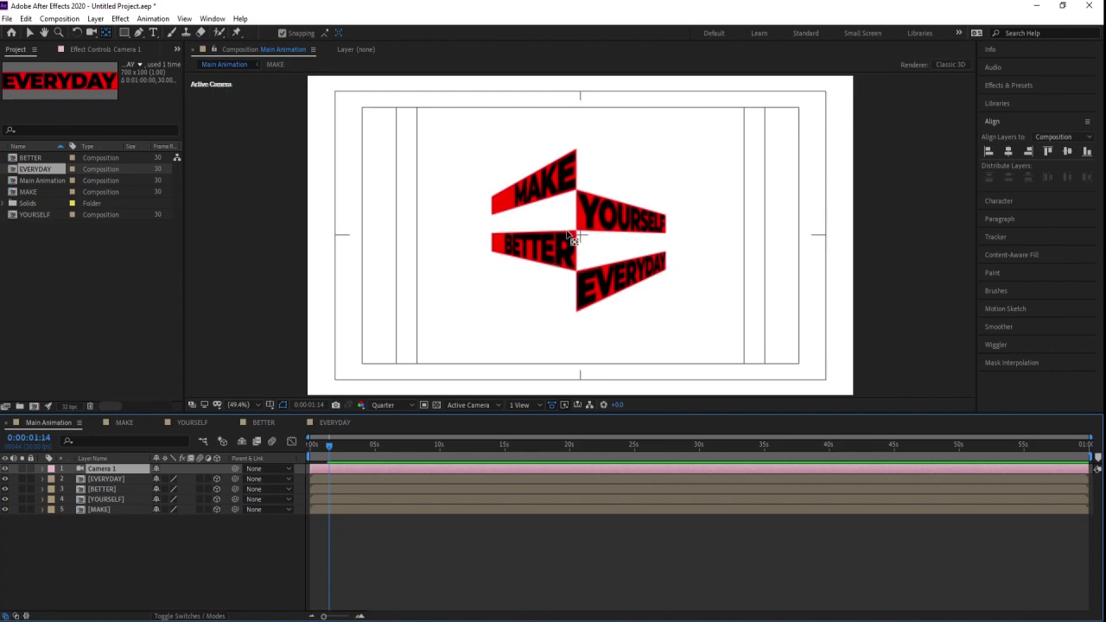
# Orbit the camera, change its angle of view to 100°, and dolly it back.
pyautogui.press('c')
pyautogui.moveTo(577, 226); pyautogui.dragTo(577, 201)
pyautogui.doubleClick(126, 469)
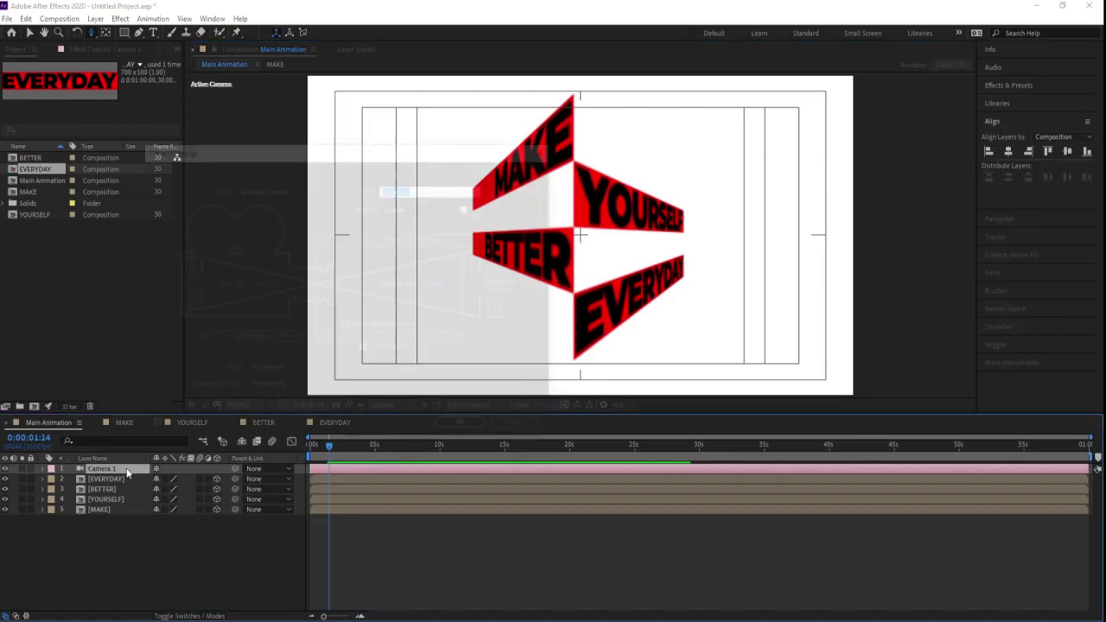
pyautogui.click(437, 284)
pyautogui.write('1')
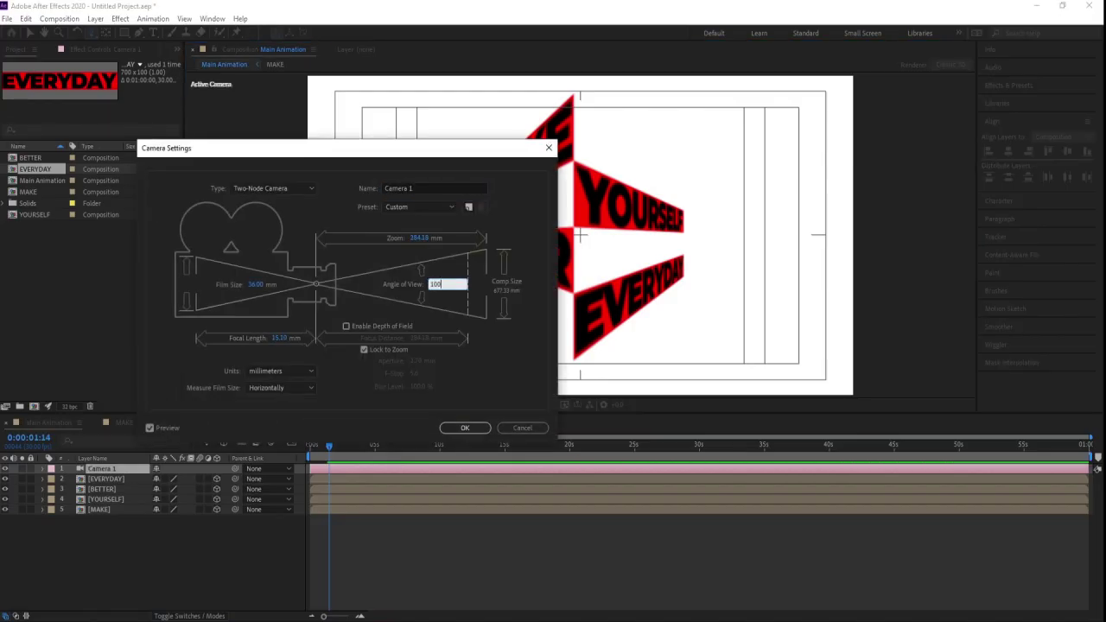
pyautogui.write('00')
pyautogui.press('Return')
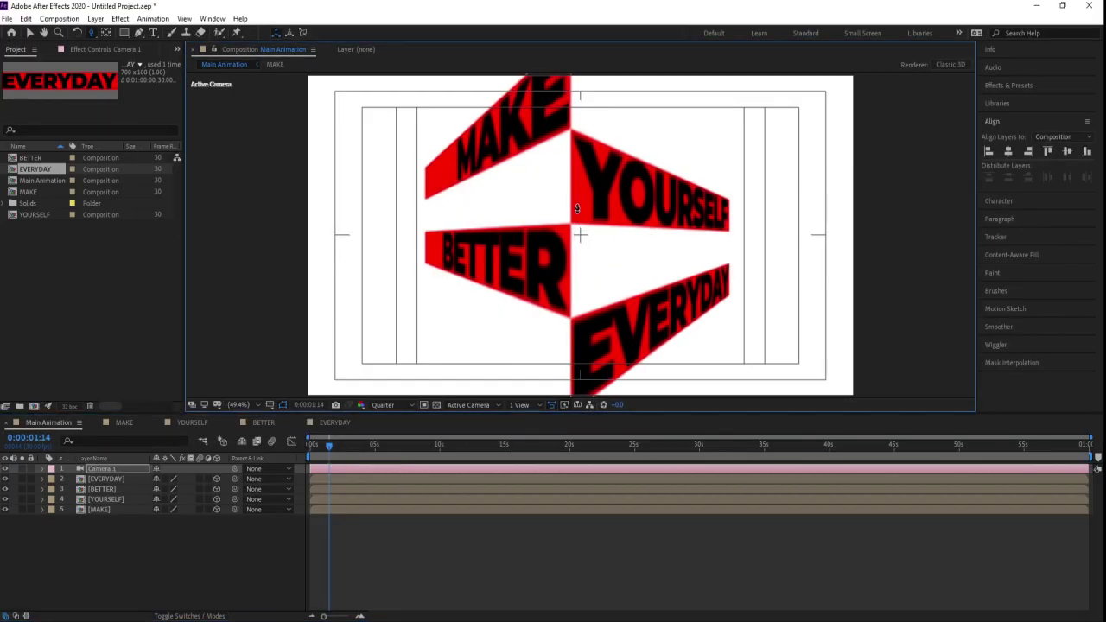
pyautogui.moveTo(577, 208); pyautogui.dragTo(582, 262)
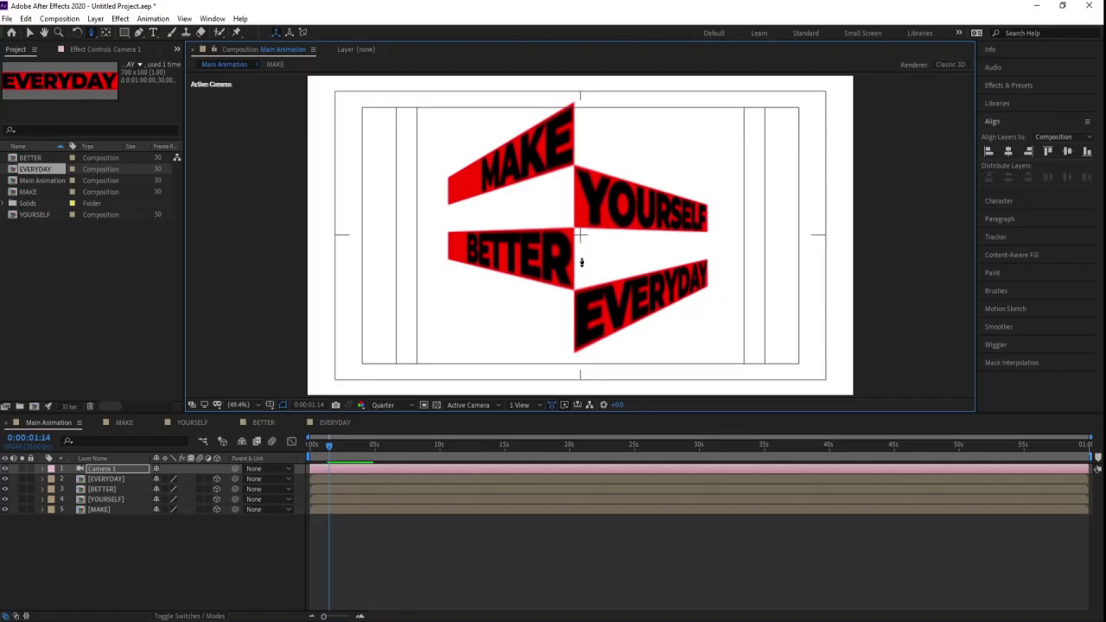
pyautogui.click(383, 404)
# Set the preview to Full resolution and jump to the timeline start.
pyautogui.press('Escape')
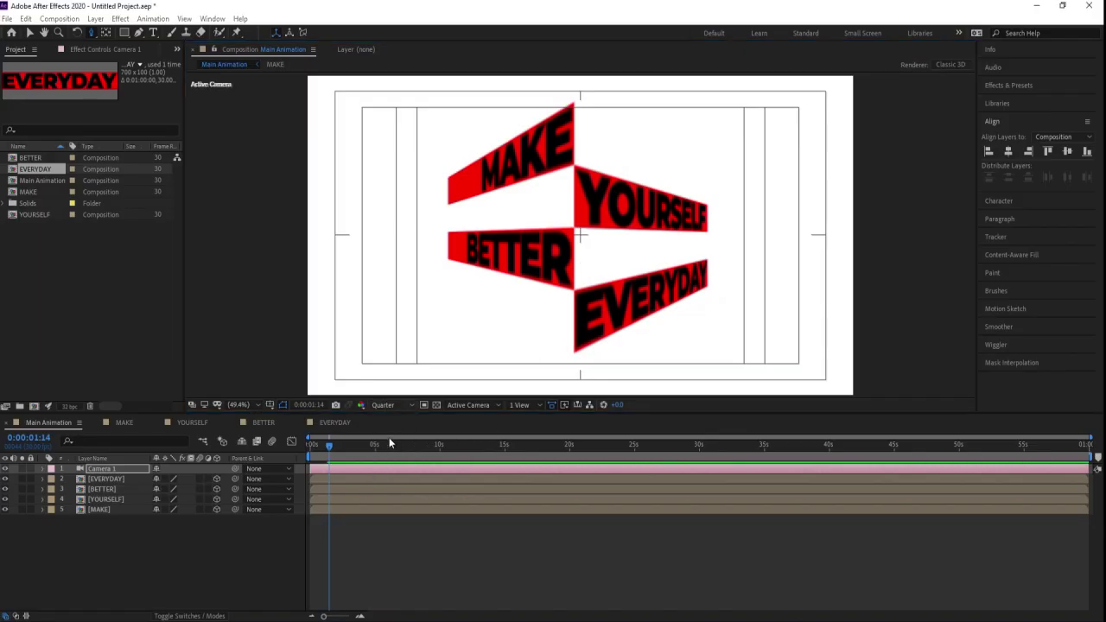
pyautogui.hotkey('ctrl', 'j')
pyautogui.press('`')
pyautogui.press('`')
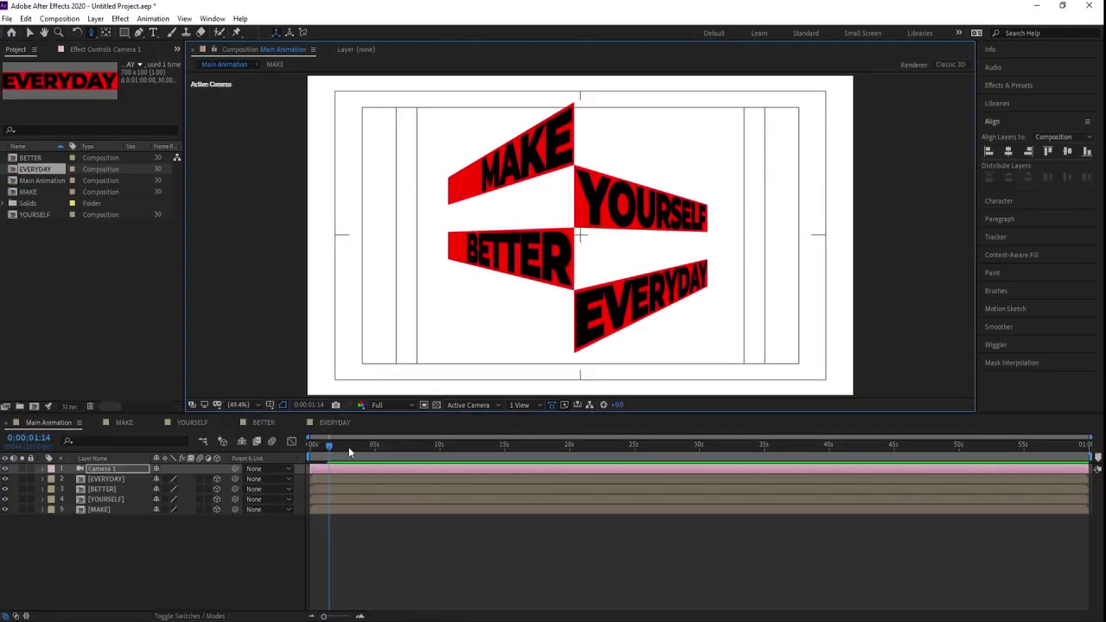
pyautogui.press('Home')
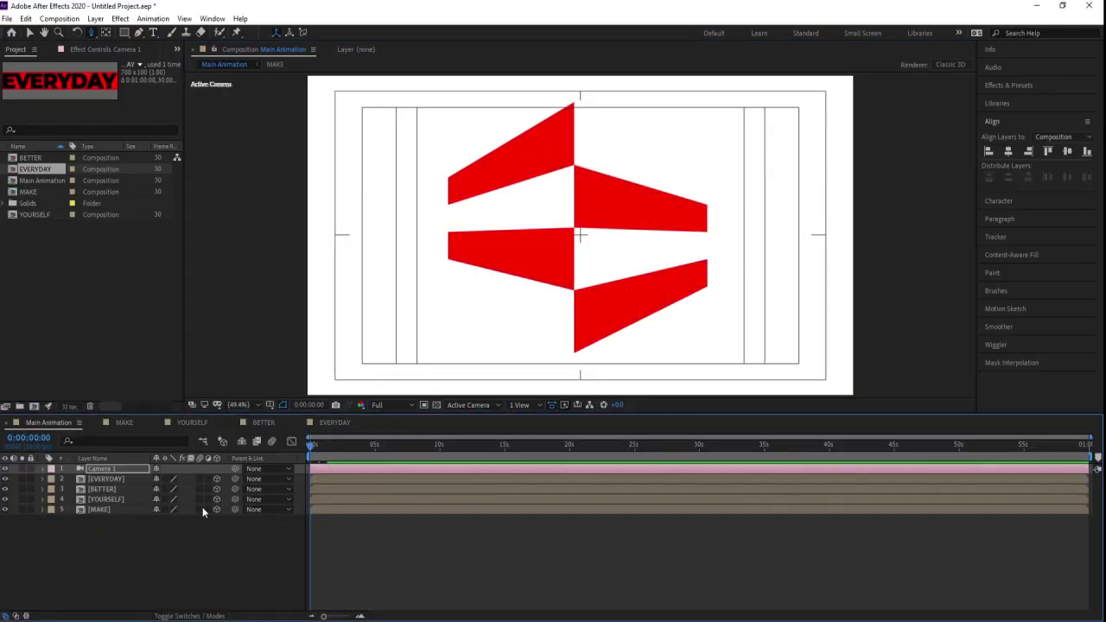
# Add a second null object, Null 2.
pyautogui.click(183, 562)
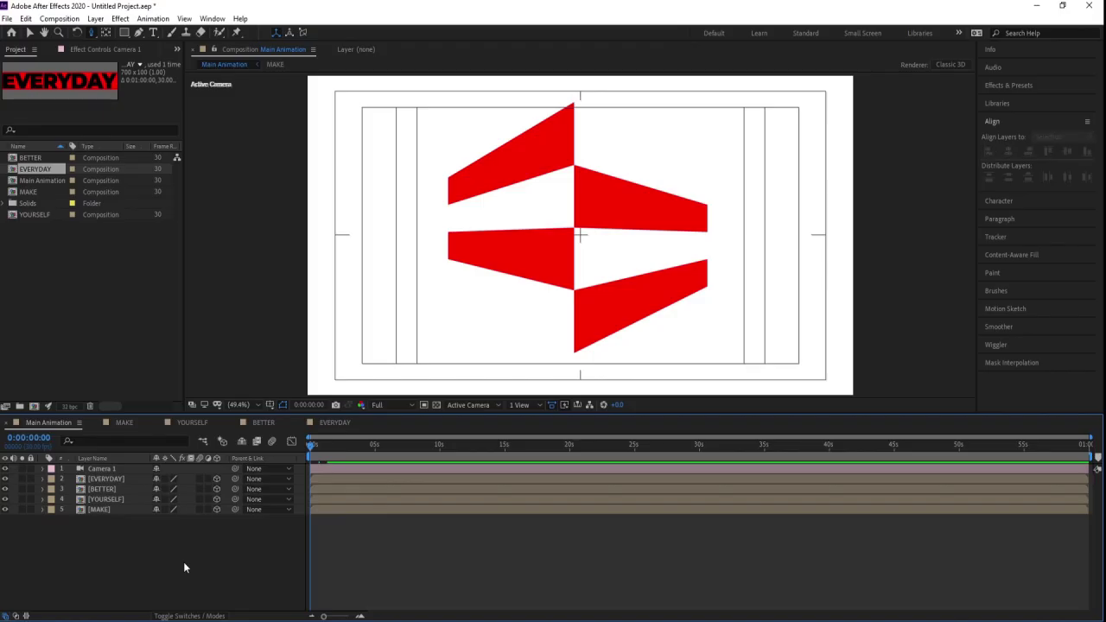
pyautogui.rightClick(184, 567)
pyautogui.moveTo(216, 432)
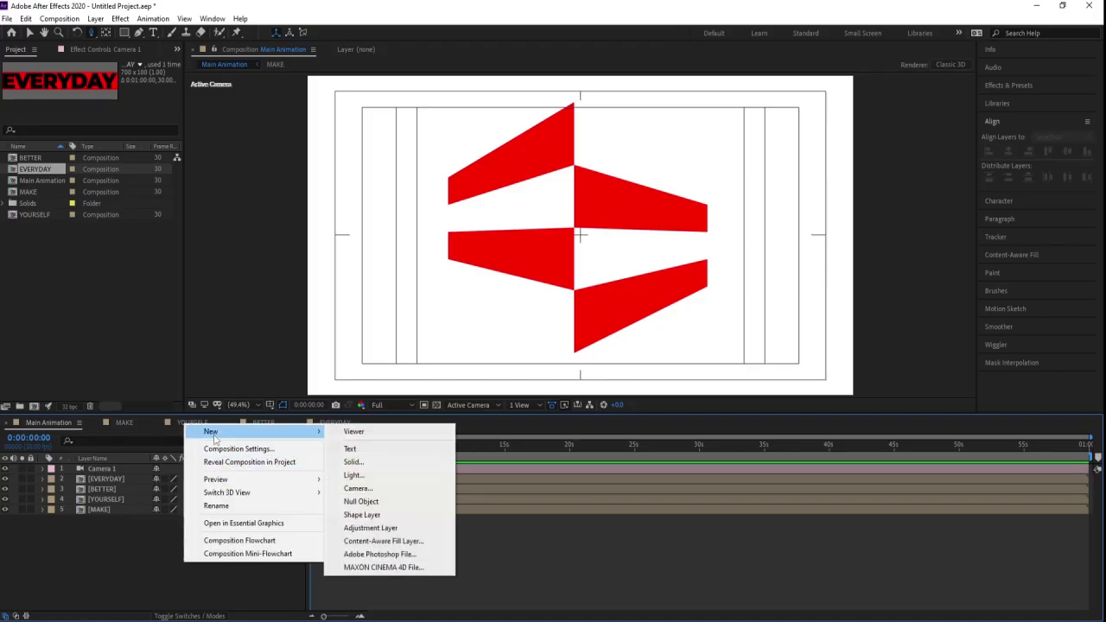
pyautogui.click(372, 502)
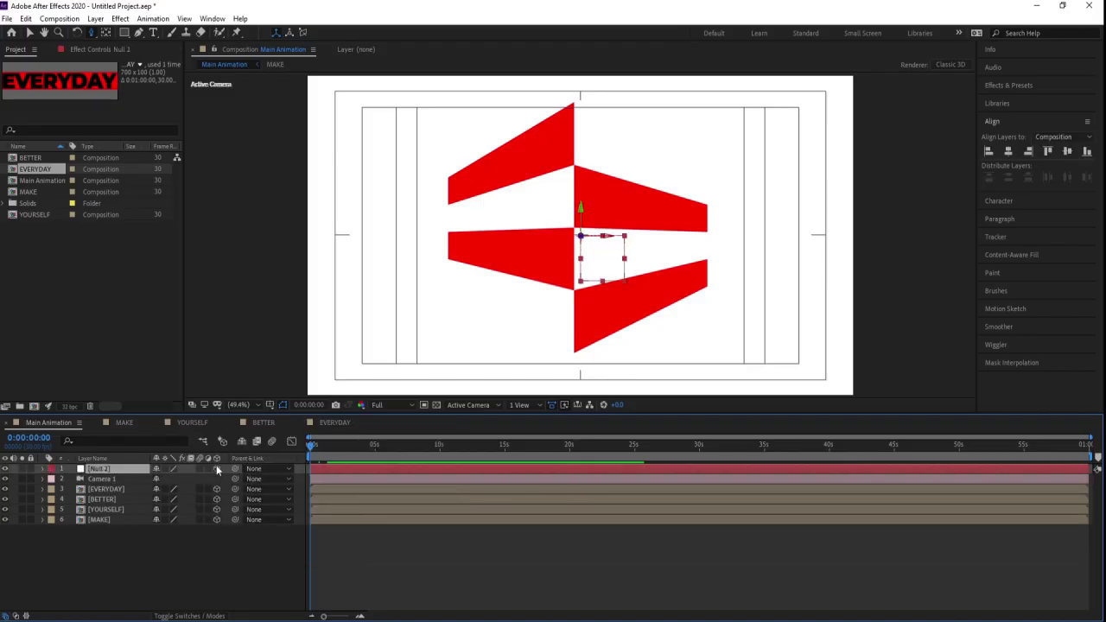
# In the Top view, drag Null 2 back along its Z axis.
pyautogui.click(497, 405)
pyautogui.click(482, 476)
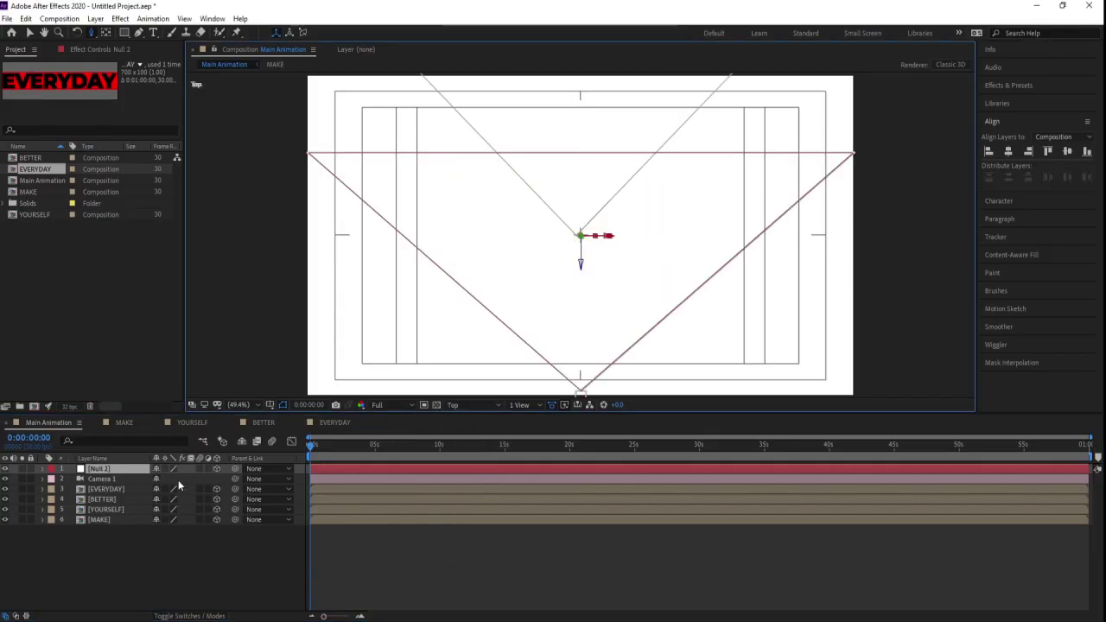
pyautogui.scroll(-2, 595, 240)
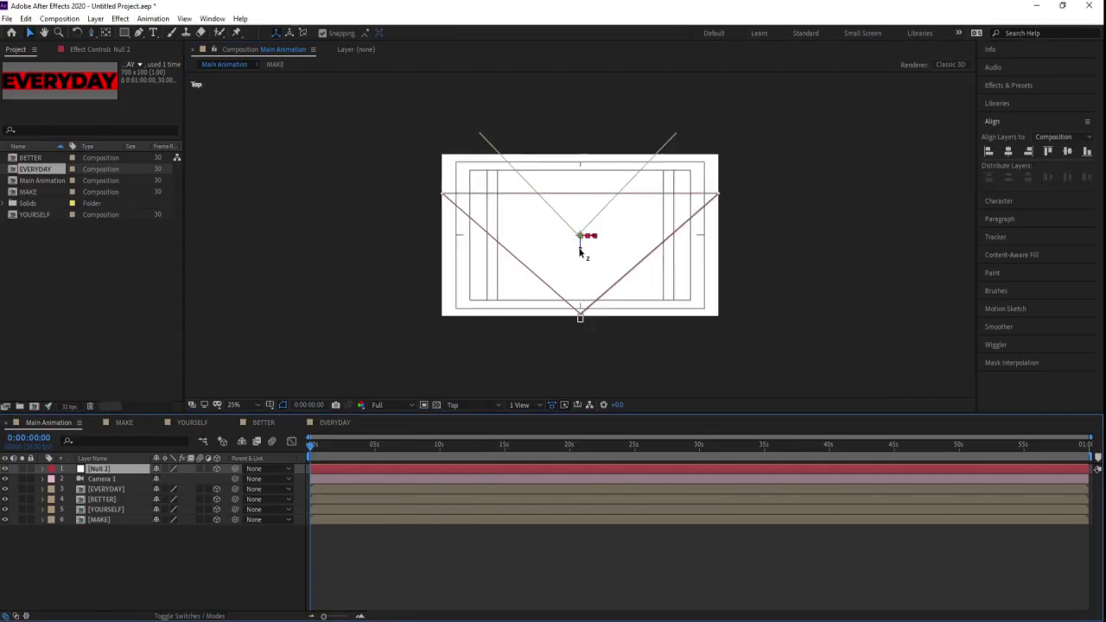
pyautogui.moveTo(580, 249); pyautogui.dragTo(589, 281)
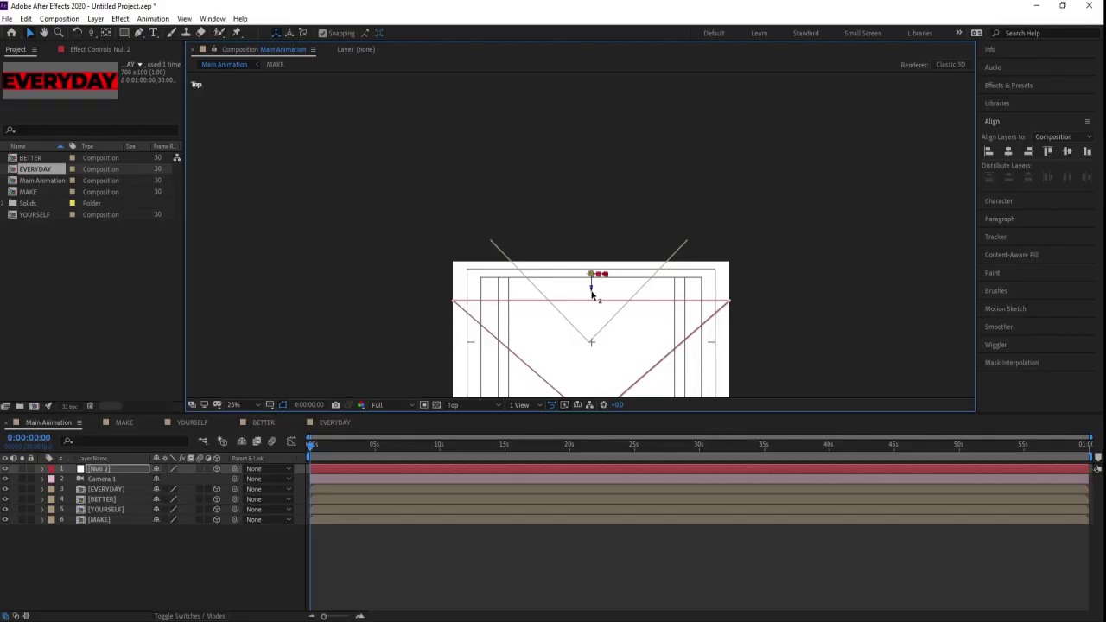
pyautogui.click(467, 404)
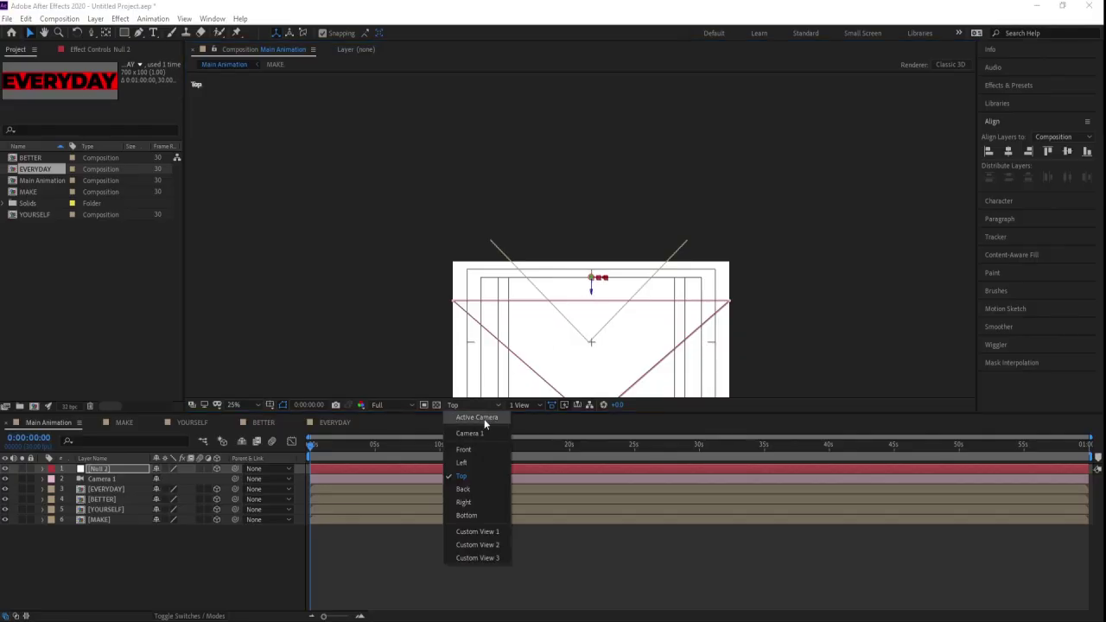
# Return to the Active Camera view and fit the composition in the viewer.
pyautogui.click(484, 419)
pyautogui.press('space')
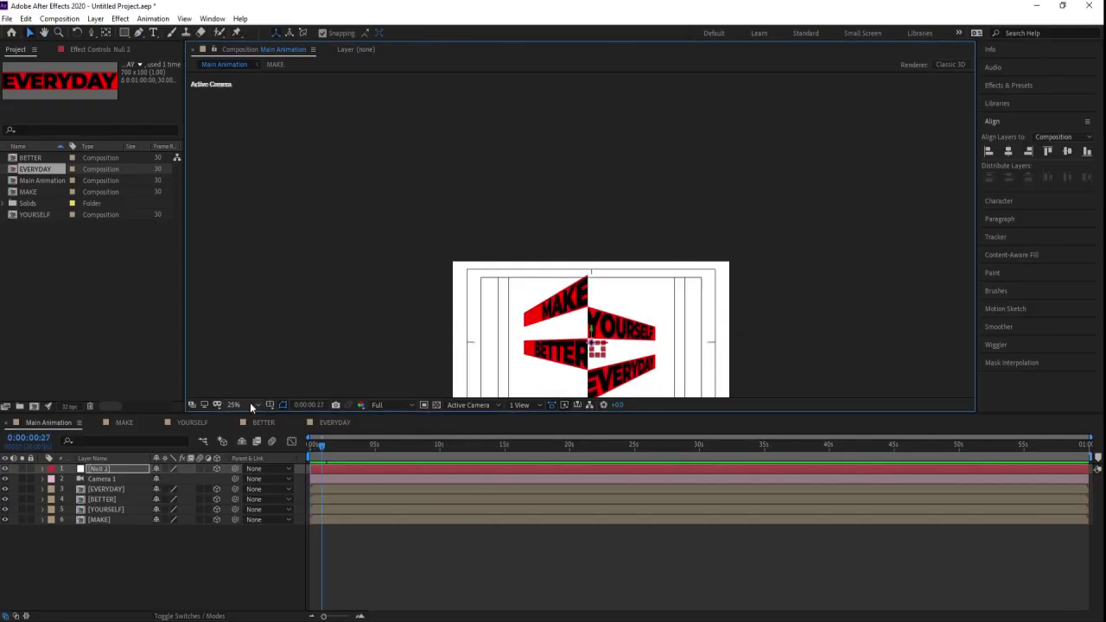
pyautogui.click(250, 403)
pyautogui.click(259, 195)
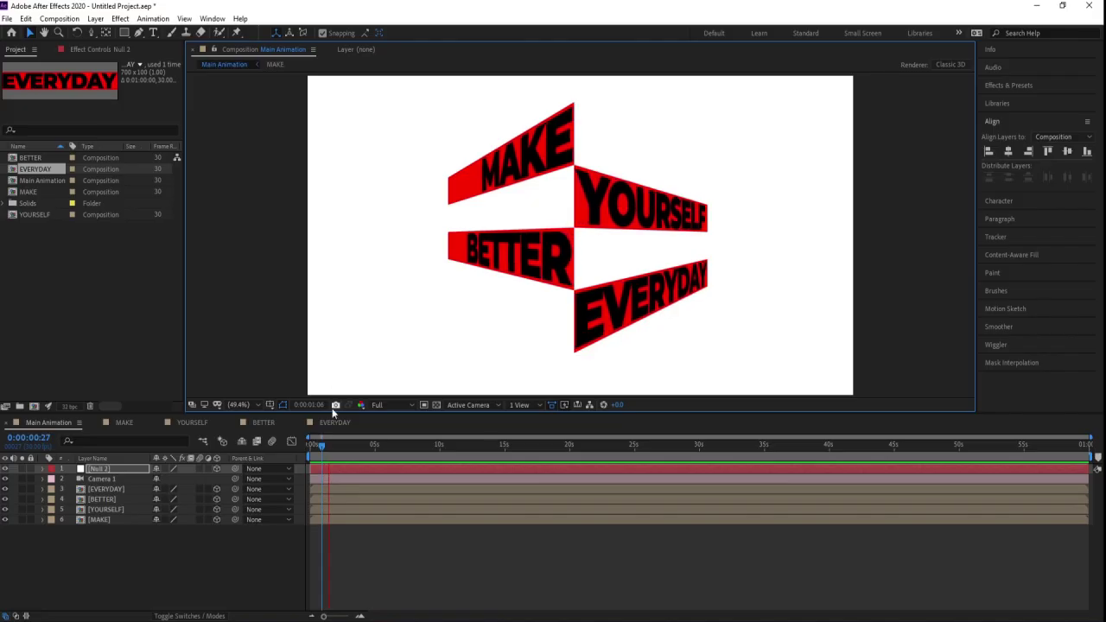
# Parent Camera 1 to Null 2 and test a Y Rotation on the null, then undo it.
pyautogui.click(99, 480)
pyautogui.moveTo(235, 479); pyautogui.dragTo(125, 469)
pyautogui.press('r')
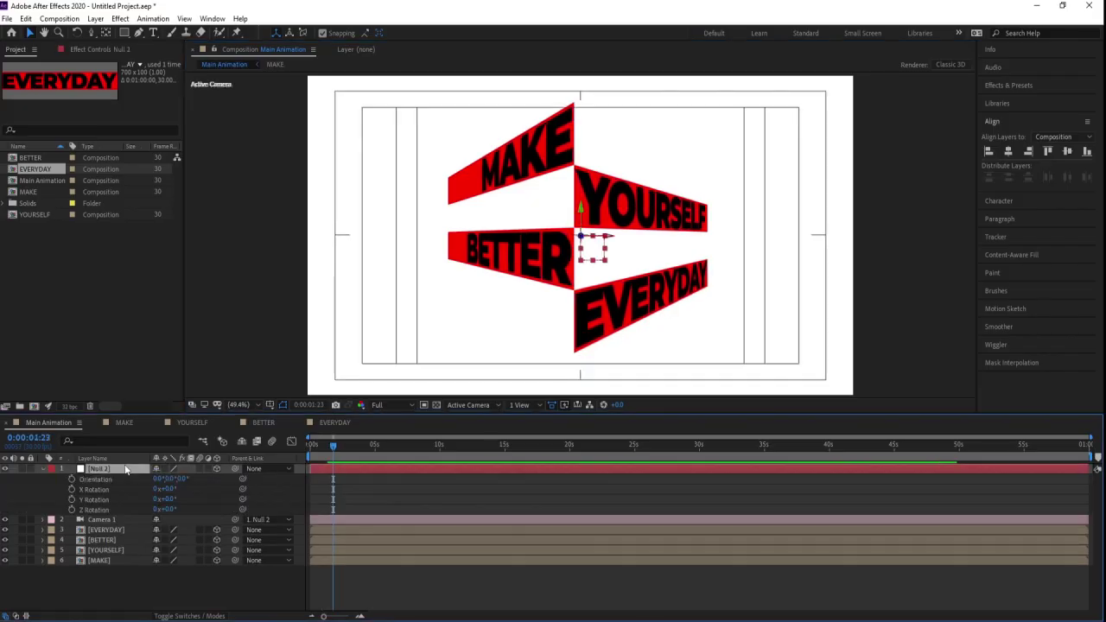
pyautogui.moveTo(171, 501); pyautogui.dragTo(187, 499)
pyautogui.hotkey('ctrl', 'z')
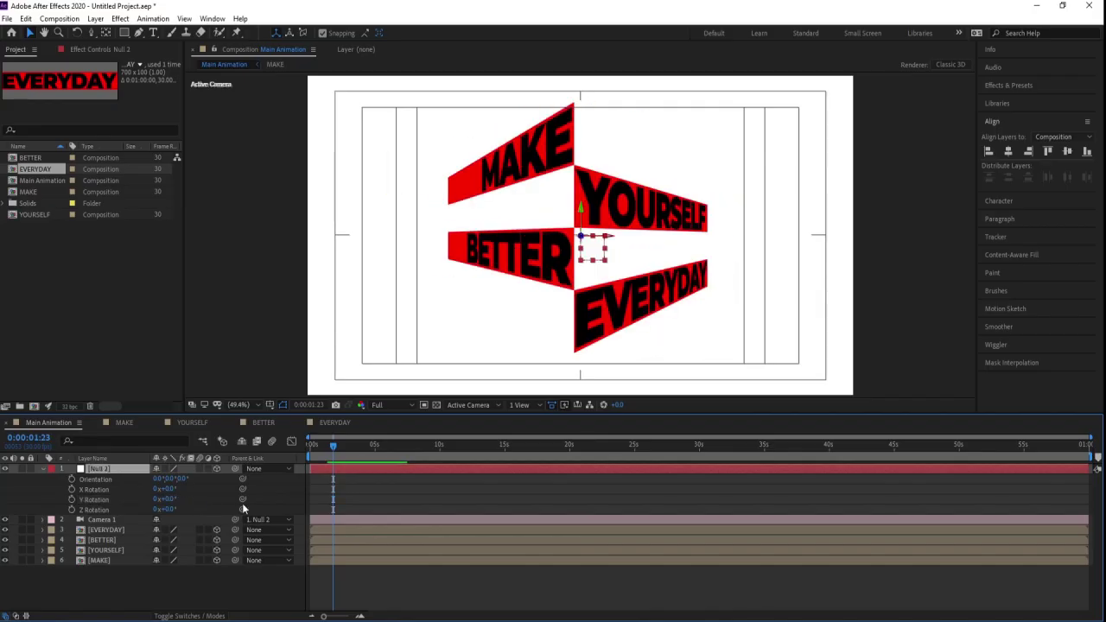
# Zoom the timeline in and scrub through the opening of the animation.
pyautogui.click(326, 494)
pyautogui.press('=')
pyautogui.press('=')
pyautogui.press('=')
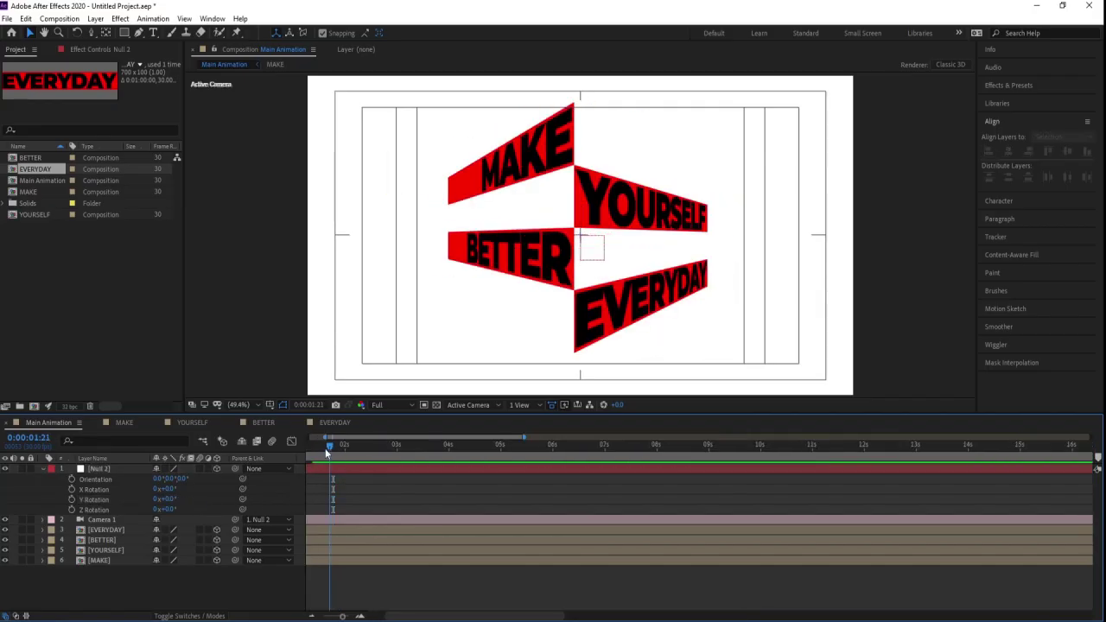
pyautogui.moveTo(327, 446)
pyautogui.mouseDown()
pyautogui.moveTo(311, 450)
pyautogui.moveTo(377, 458)
pyautogui.moveTo(320, 434)
pyautogui.mouseUp()
# Preview the animation and place the current time near the start with Null 2 selected.
pyautogui.press('Num_Lock')
pyautogui.press('KP_0')
pyautogui.press('-')
pyautogui.click(335, 437)
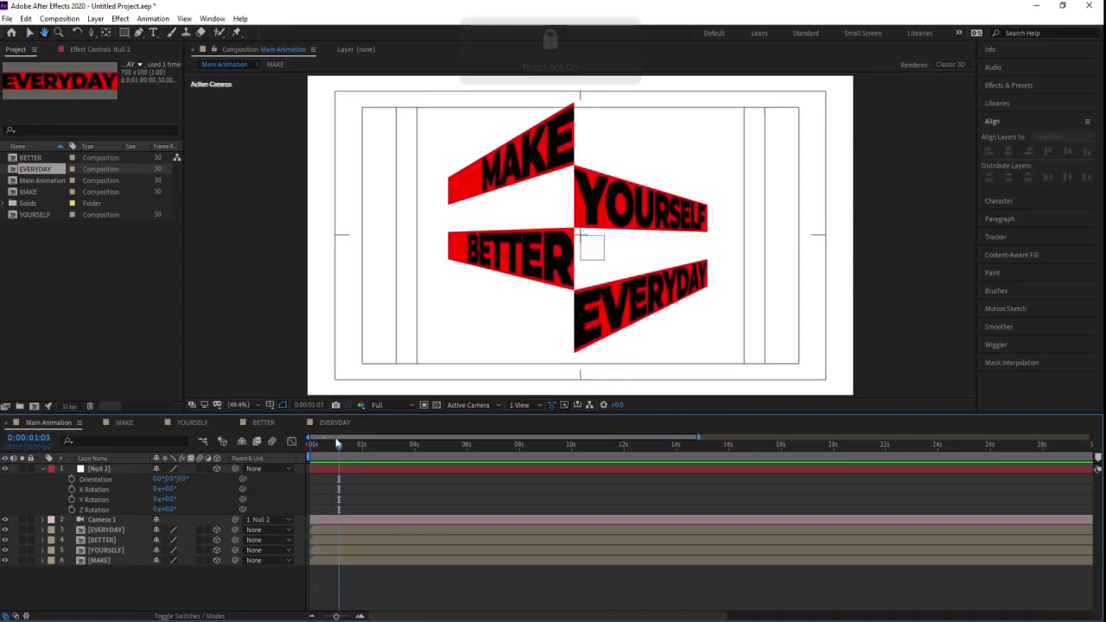
pyautogui.click(351, 468)
pyautogui.click(341, 445)
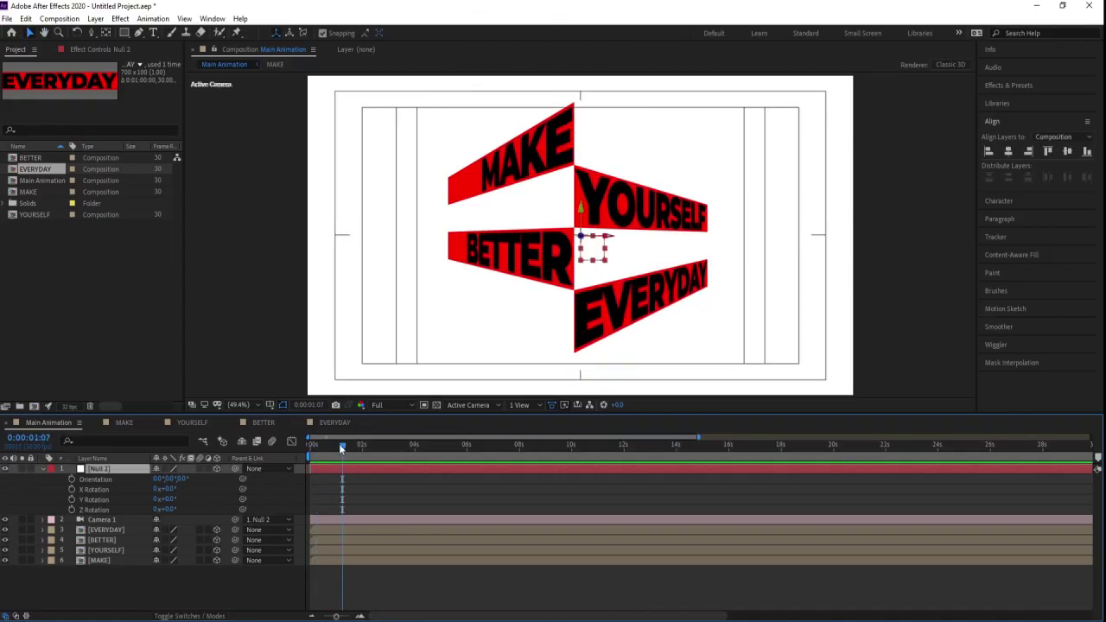
pyautogui.moveTo(339, 443)
pyautogui.mouseDown()
pyautogui.moveTo(322, 439)
pyautogui.moveTo(336, 445)
pyautogui.mouseUp()
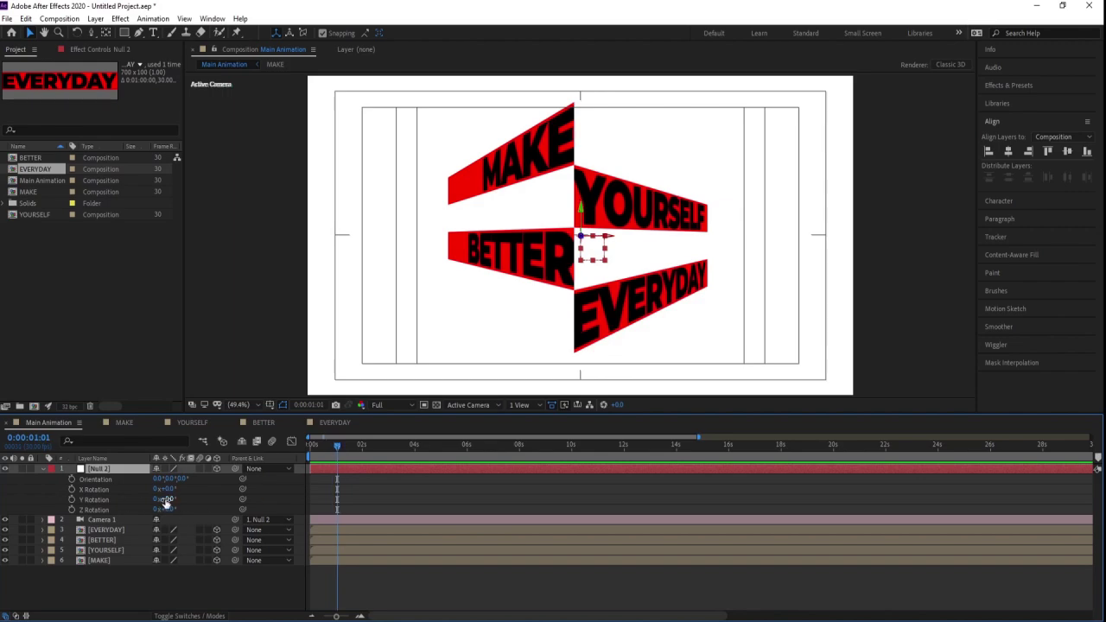
# Set Null 2's Y Rotation to 25° so MAKE and BETTER face the camera, and keyframe it.
pyautogui.moveTo(166, 501)
pyautogui.mouseDown()
pyautogui.moveTo(180, 500)
pyautogui.moveTo(173, 506)
pyautogui.mouseUp()
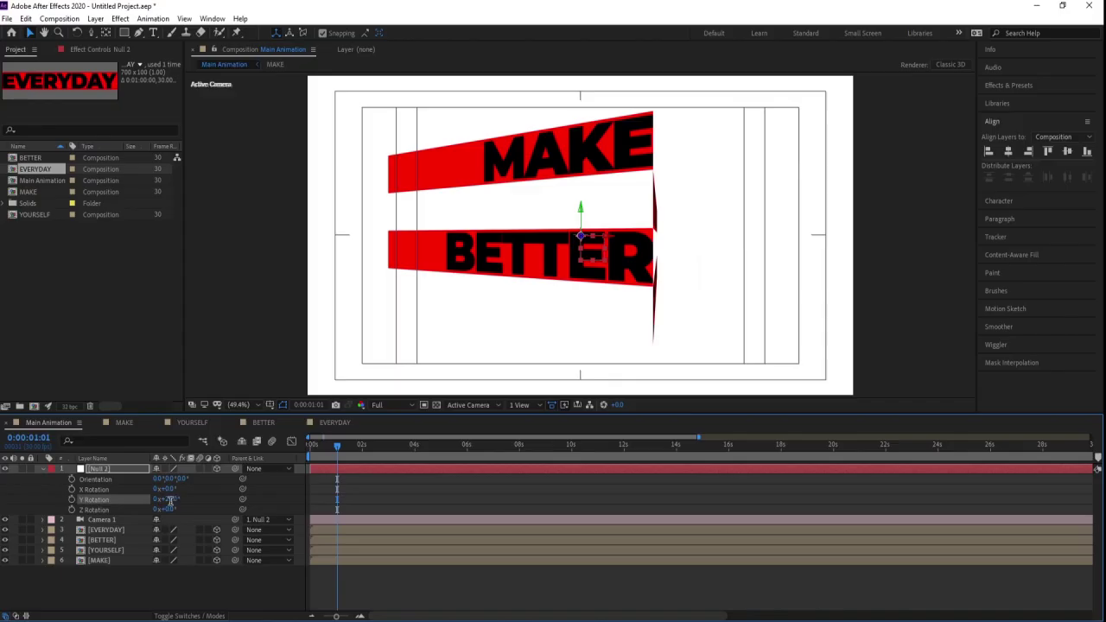
pyautogui.click(213, 498)
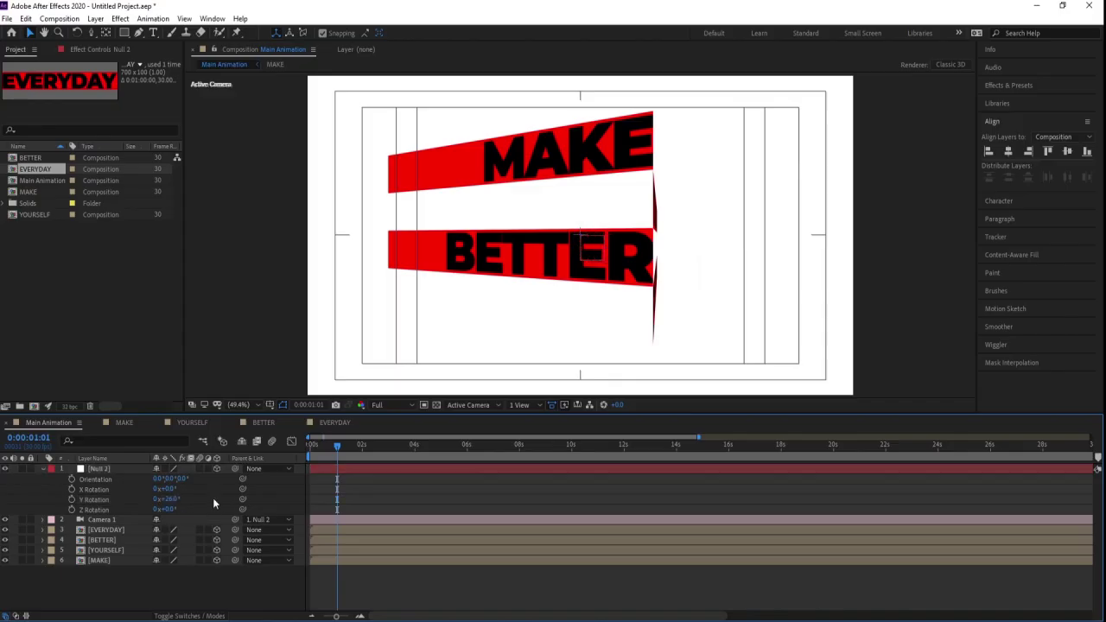
pyautogui.click(168, 500)
pyautogui.press('Return')
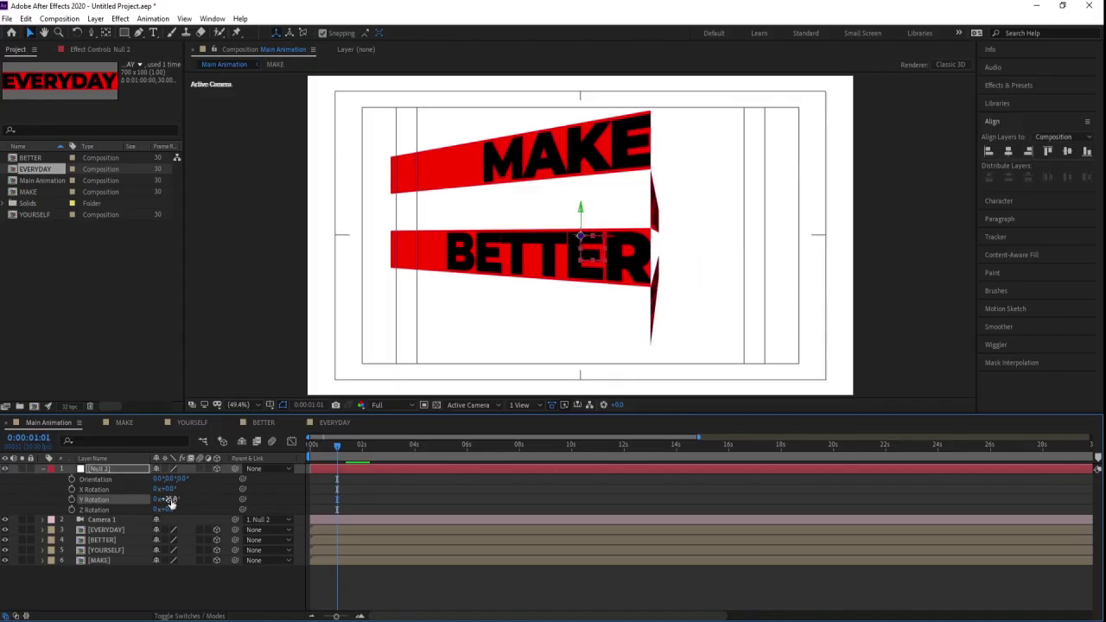
pyautogui.click(72, 500)
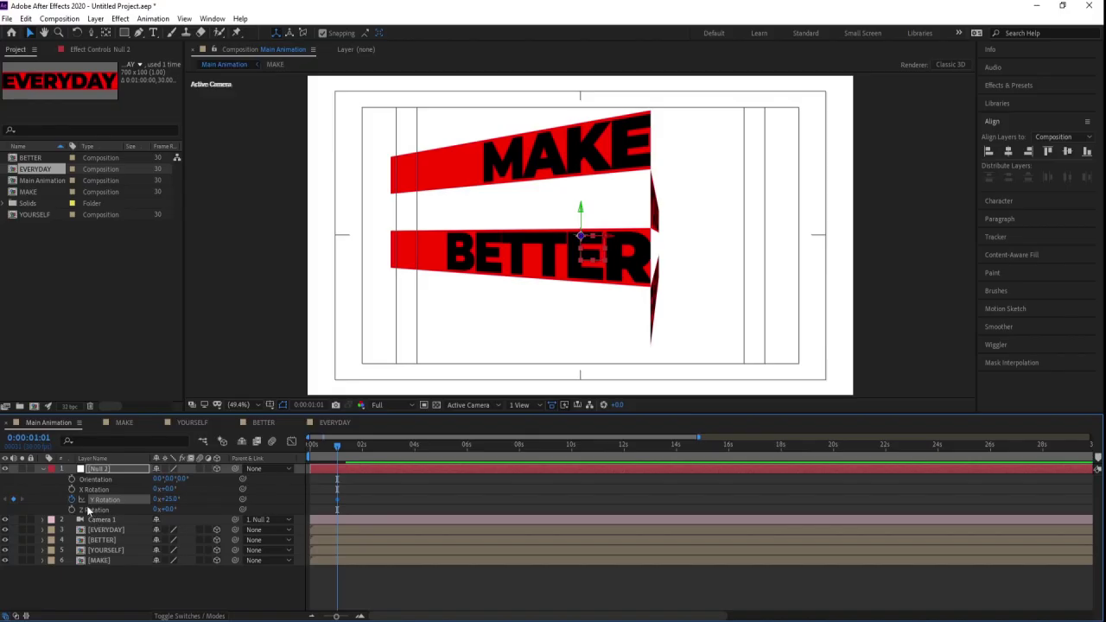
pyautogui.press('p')
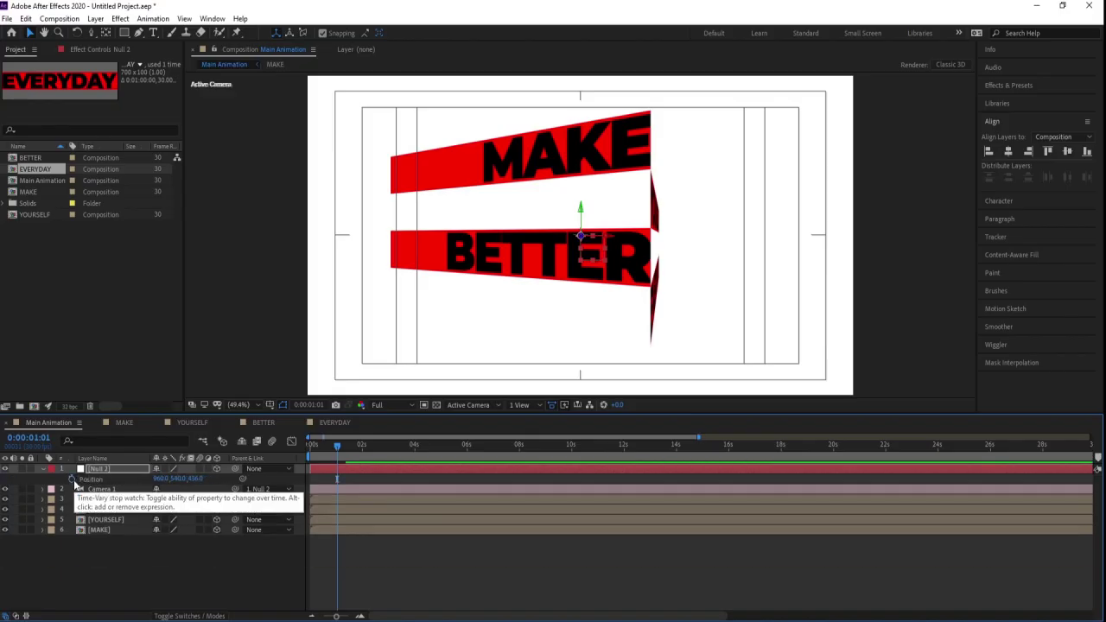
# Keyframe Null 2's Position and Scale, scale it to 74%, and move it so MAKE fills the frame.
pyautogui.click(71, 479)
pyautogui.press('u')
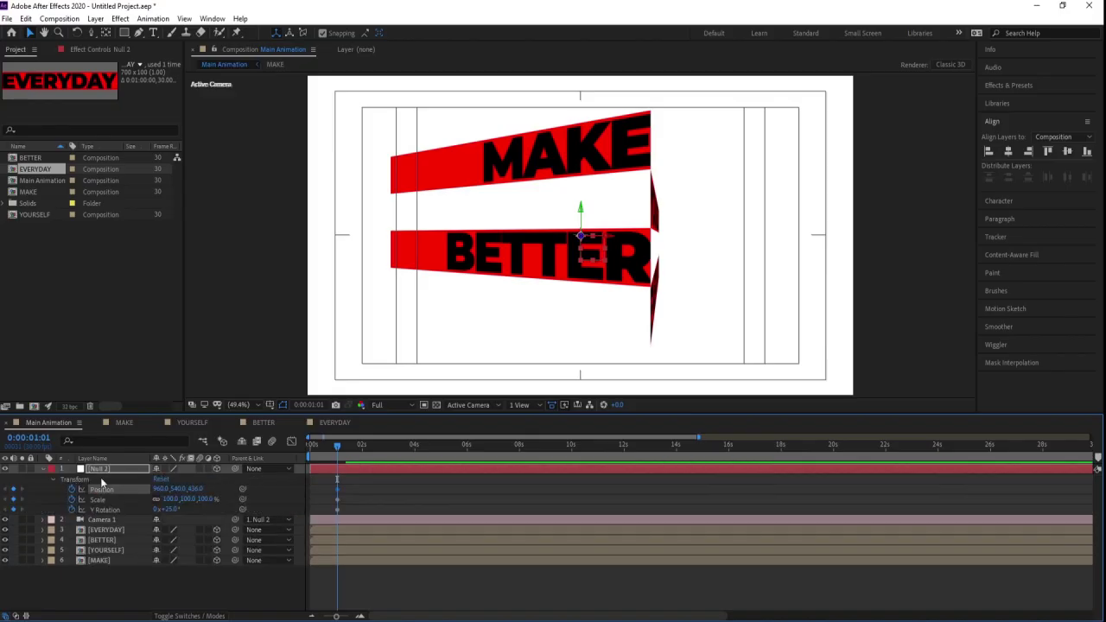
pyautogui.click(372, 478)
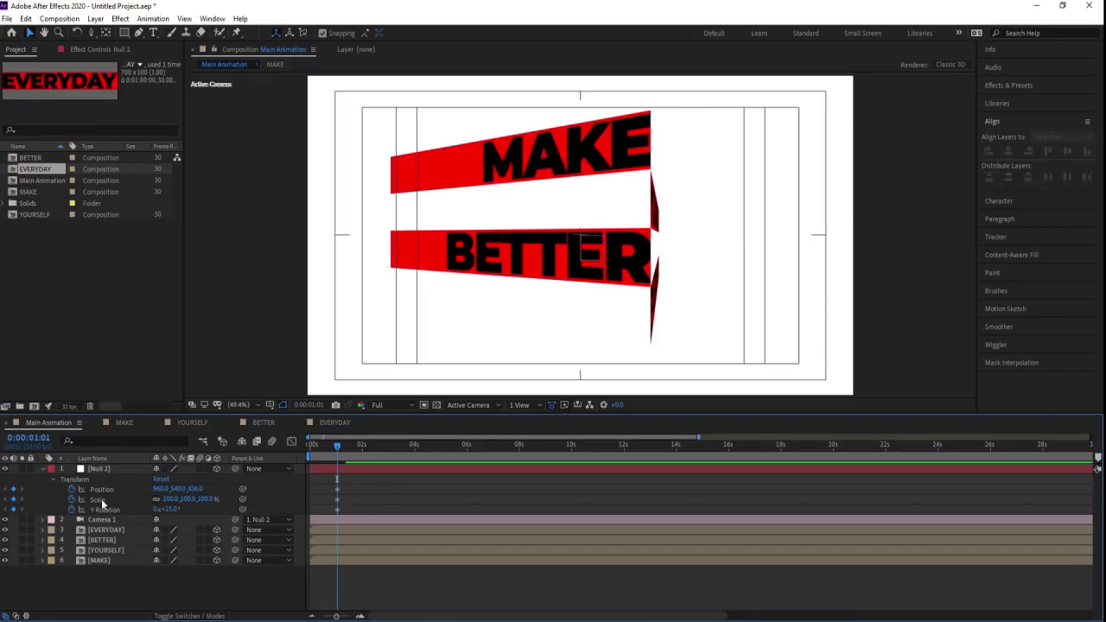
pyautogui.moveTo(177, 506); pyautogui.dragTo(364, 353)
pyautogui.hotkey('ctrl', 'z')
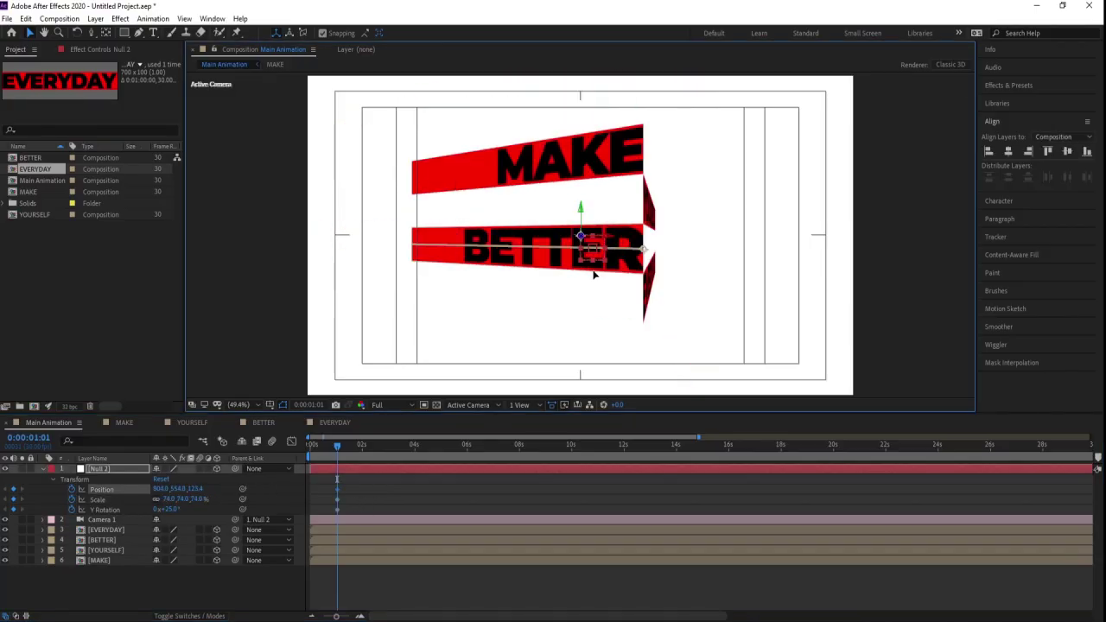
pyautogui.hotkey('ctrl', 'shift', 'z')
pyautogui.click(322, 33)
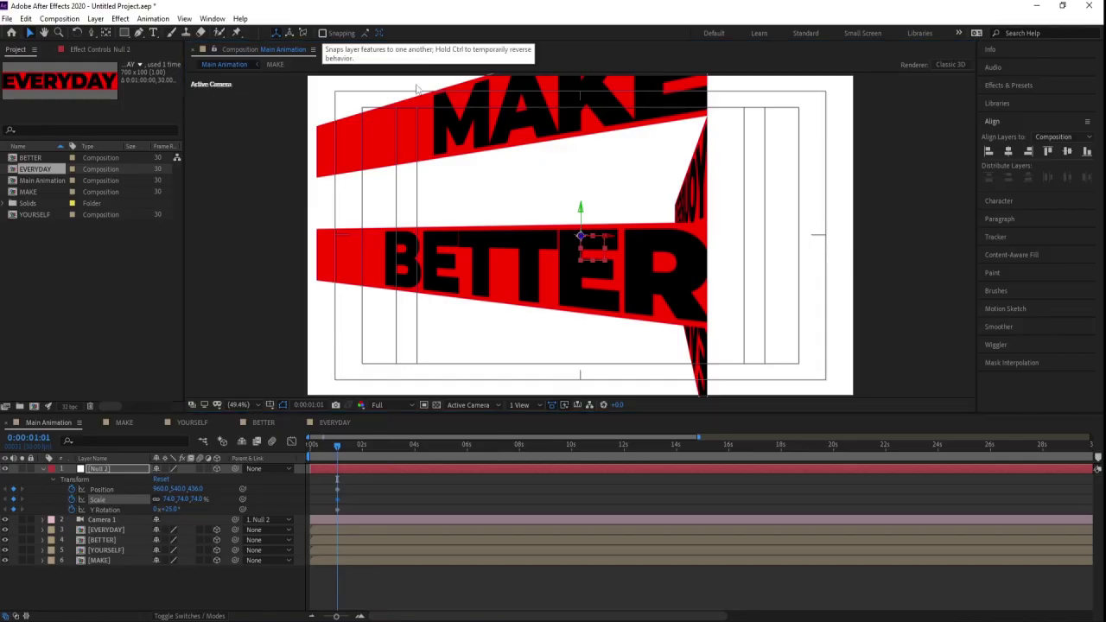
pyautogui.moveTo(586, 238); pyautogui.dragTo(588, 168)
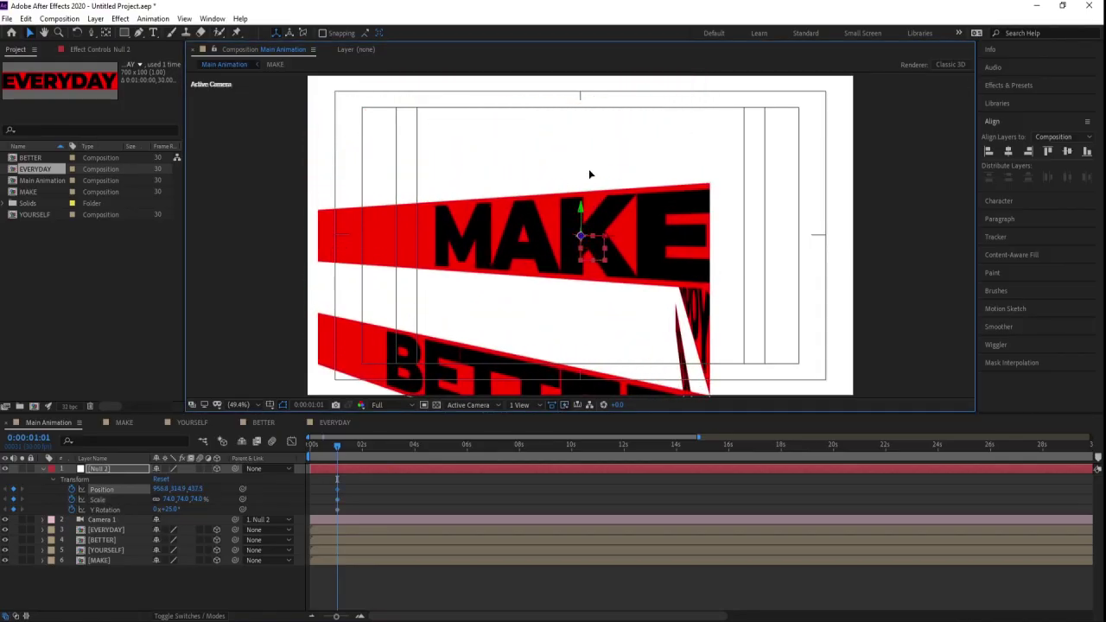
# Preview the animation and move the first keyframes later, to around 0:00:01:20.
pyautogui.press('space')
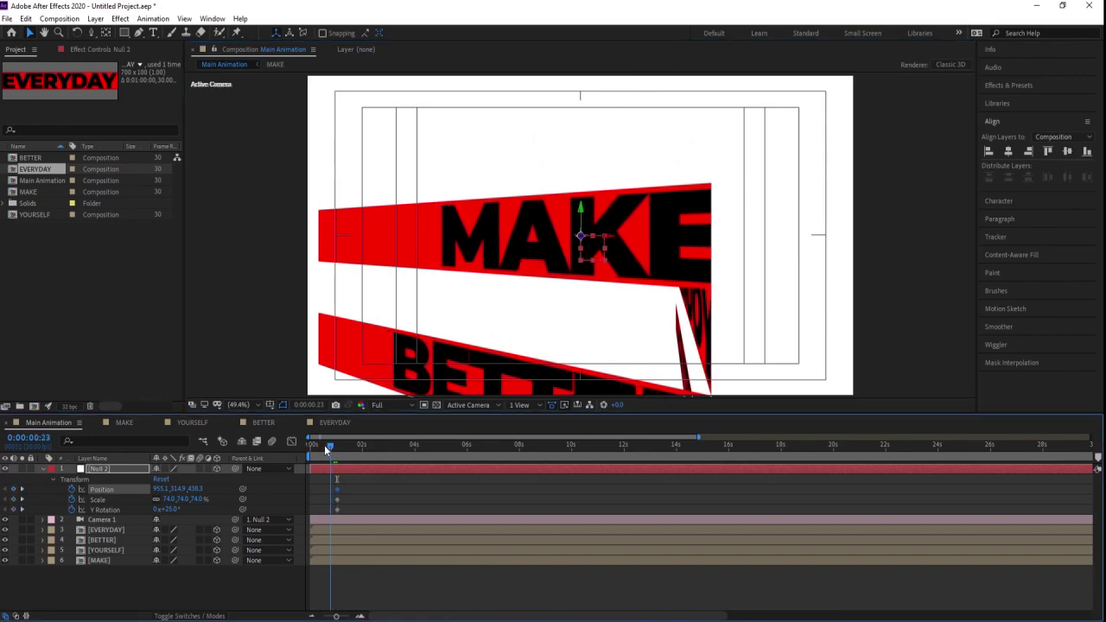
pyautogui.press('space')
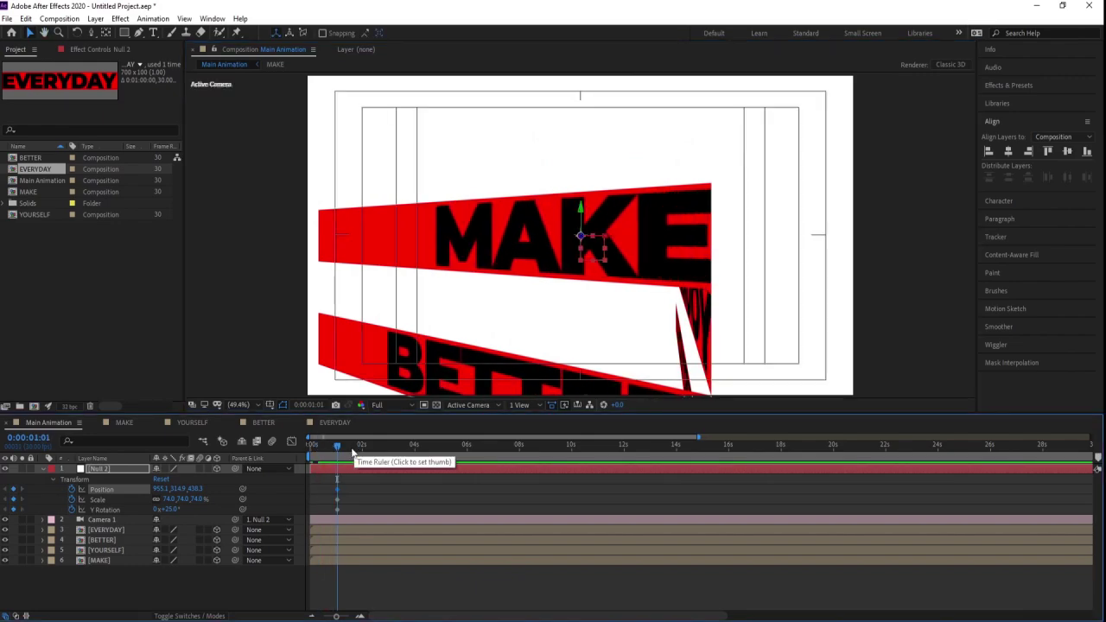
pyautogui.press('=')
pyautogui.press('=')
pyautogui.press('=')
pyautogui.moveTo(342, 445); pyautogui.dragTo(403, 443)
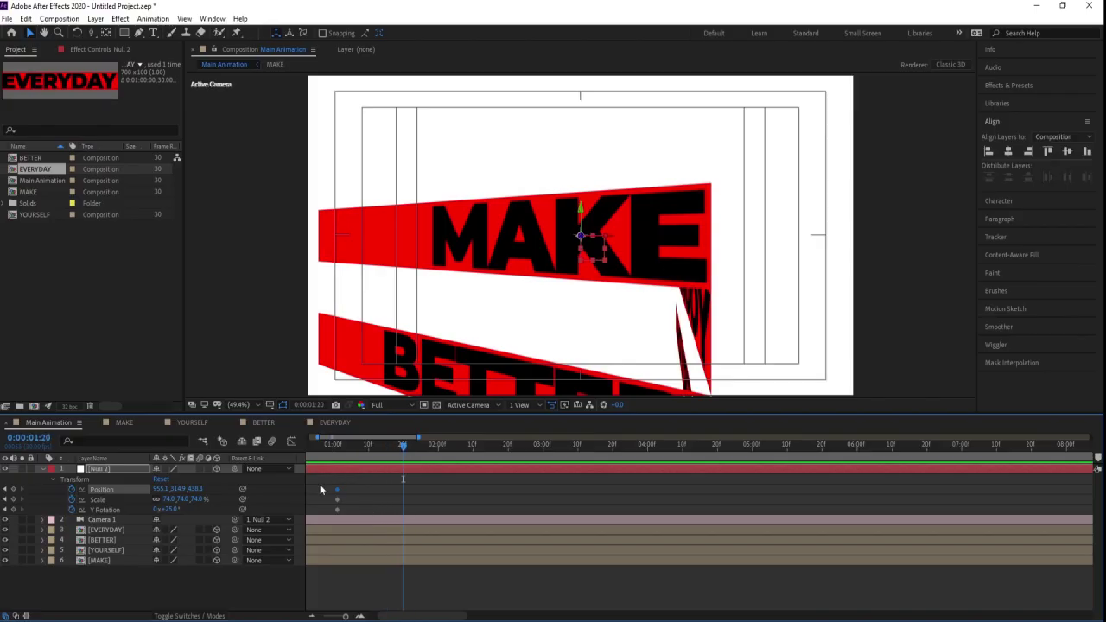
pyautogui.moveTo(321, 490); pyautogui.dragTo(403, 510)
# At 0:00:01:25, set Null 2's Y Rotation to −25° and raise Position Y to 447.9.
pyautogui.click(406, 444)
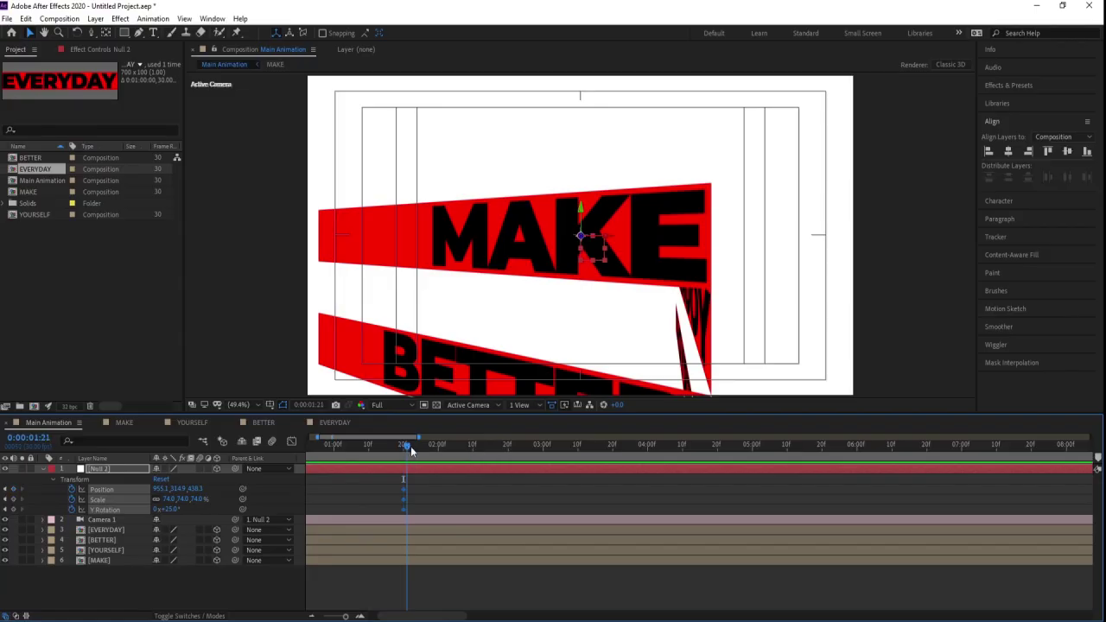
pyautogui.moveTo(411, 446); pyautogui.dragTo(422, 447)
pyautogui.click(427, 510)
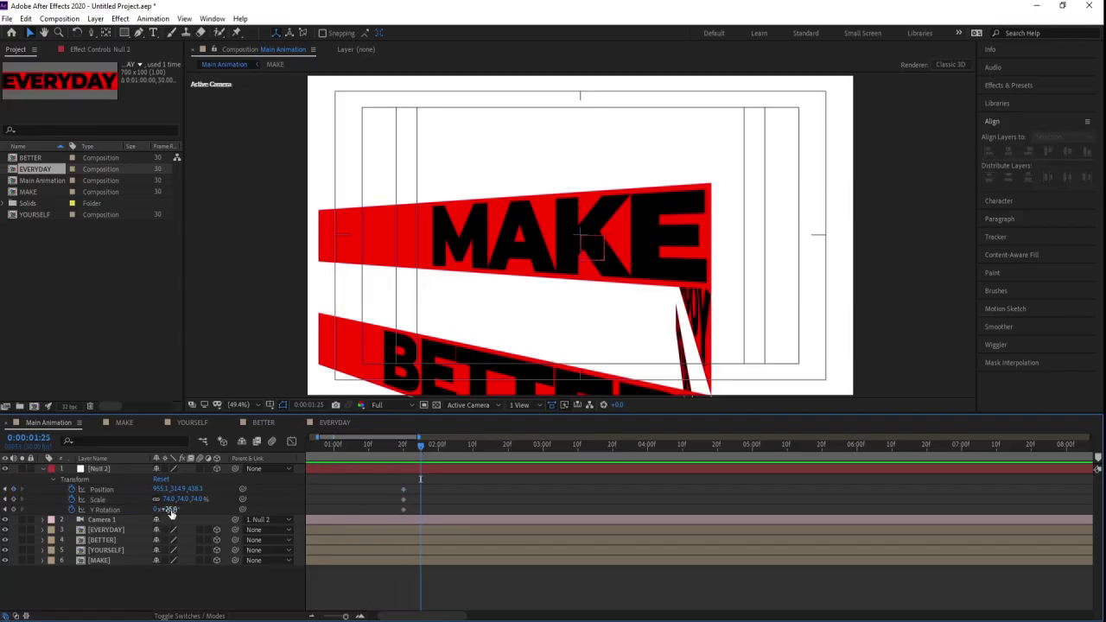
pyautogui.press('Return')
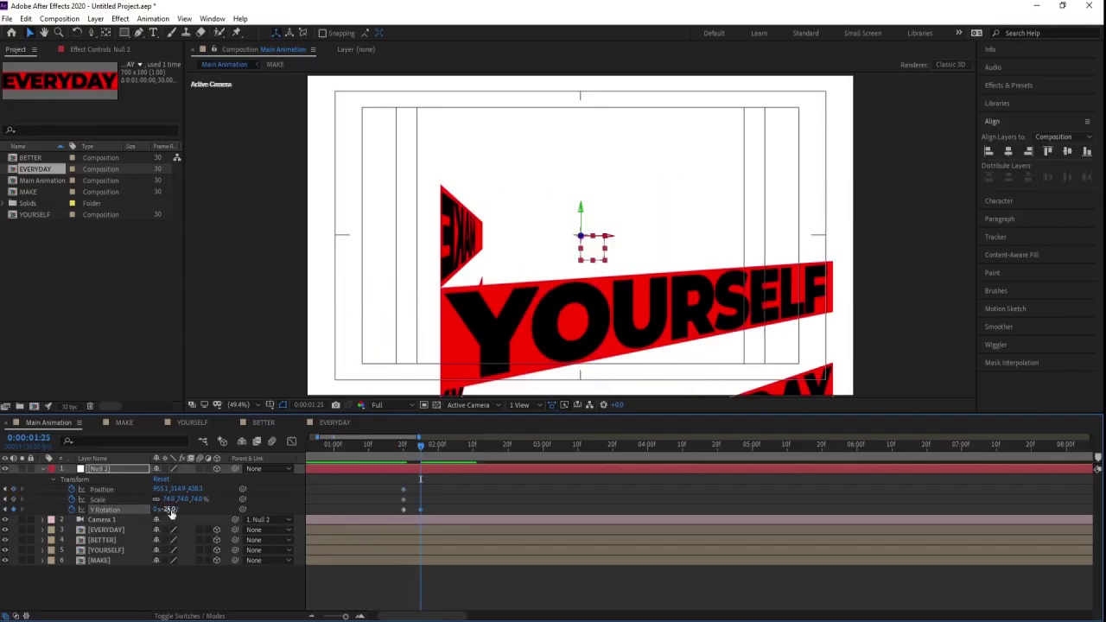
pyautogui.moveTo(177, 490); pyautogui.dragTo(253, 489)
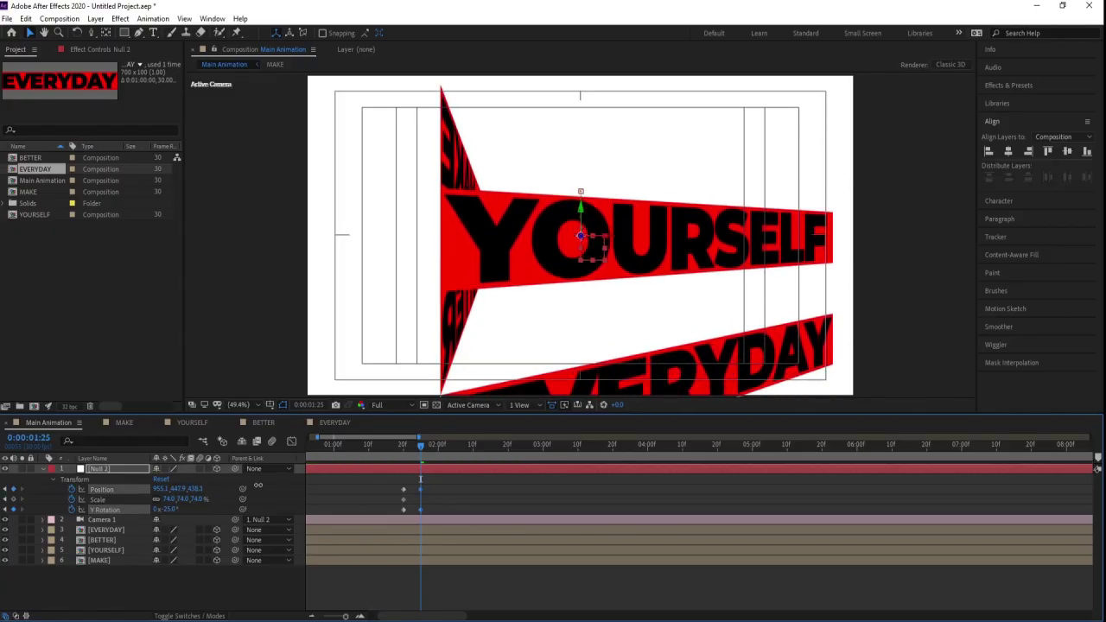
# Move the first set of Null 2 keyframes to 0:00:02:00.
pyautogui.press('j')
pyautogui.press('space')
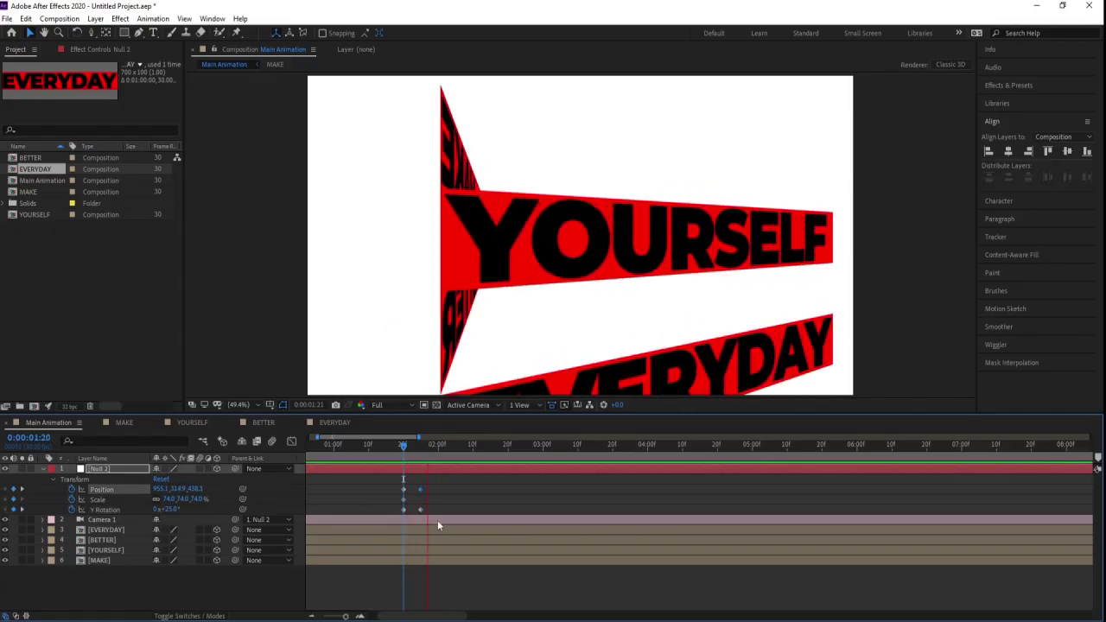
pyautogui.press('space')
pyautogui.moveTo(415, 484); pyautogui.dragTo(518, 498)
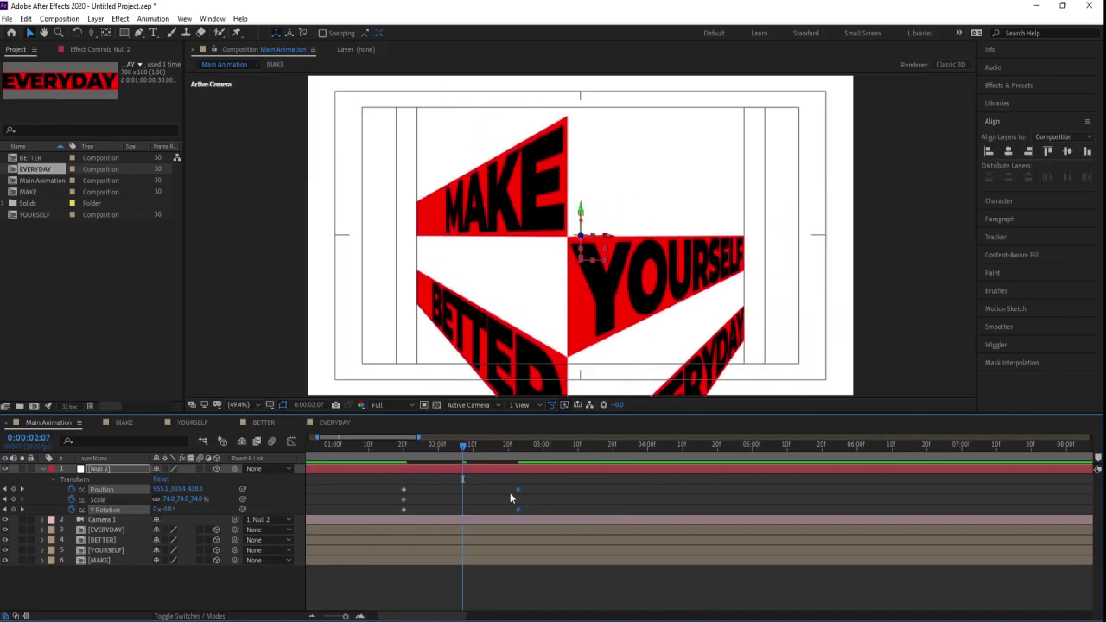
pyautogui.click(438, 448)
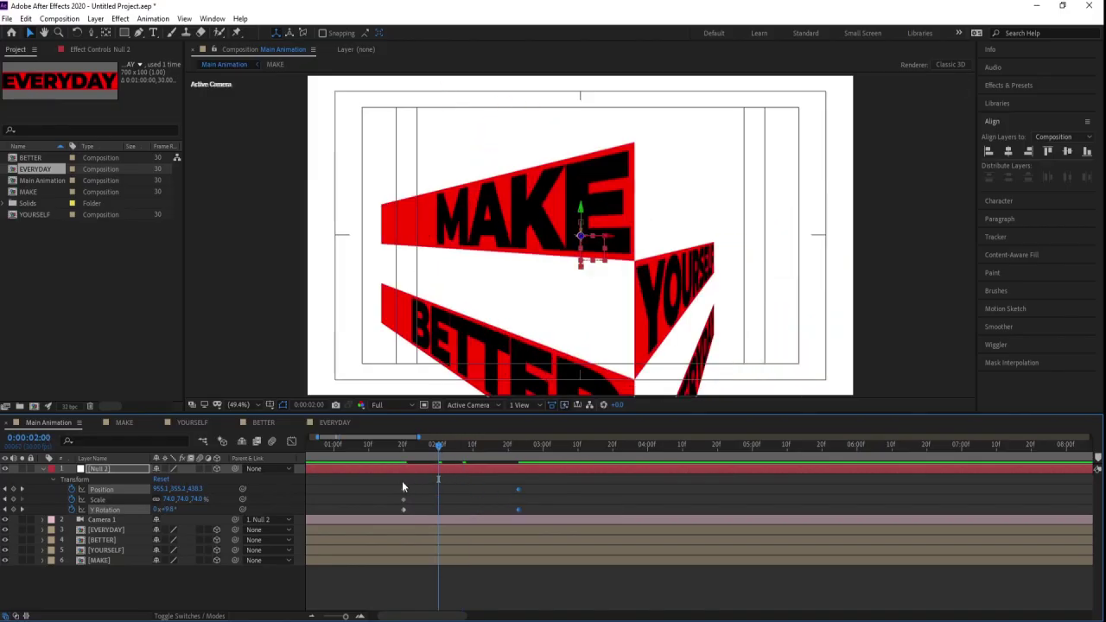
pyautogui.moveTo(402, 480); pyautogui.dragTo(438, 498)
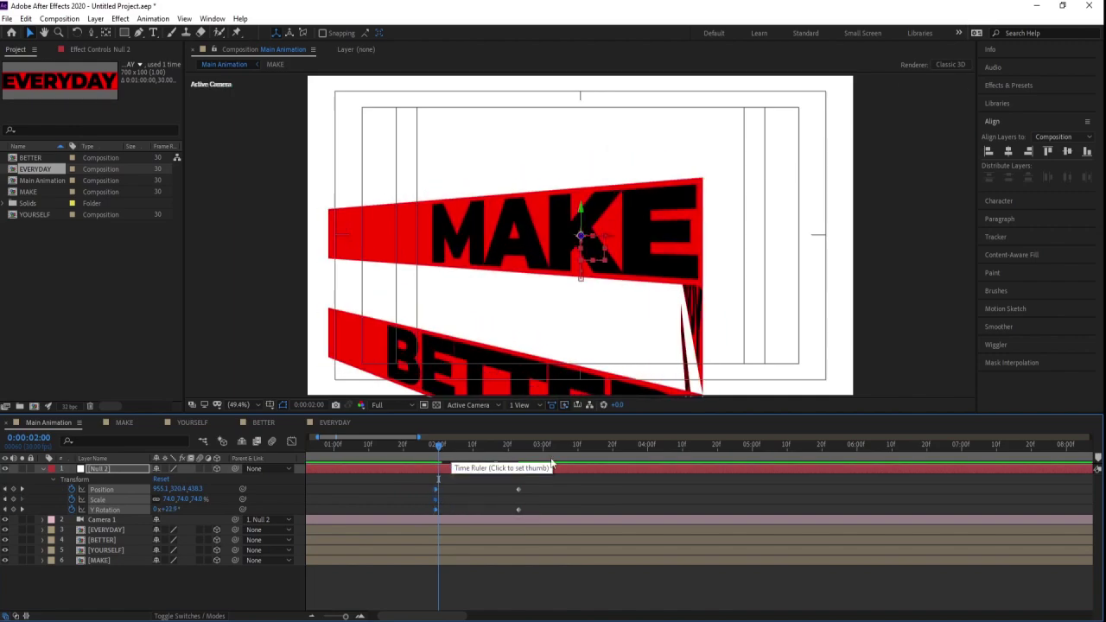
# Move the second set of keyframes to 0:00:03:00 and preview the move to YOURSELF.
pyautogui.click(541, 444)
pyautogui.moveTo(505, 481); pyautogui.dragTo(540, 495)
pyautogui.press('j')
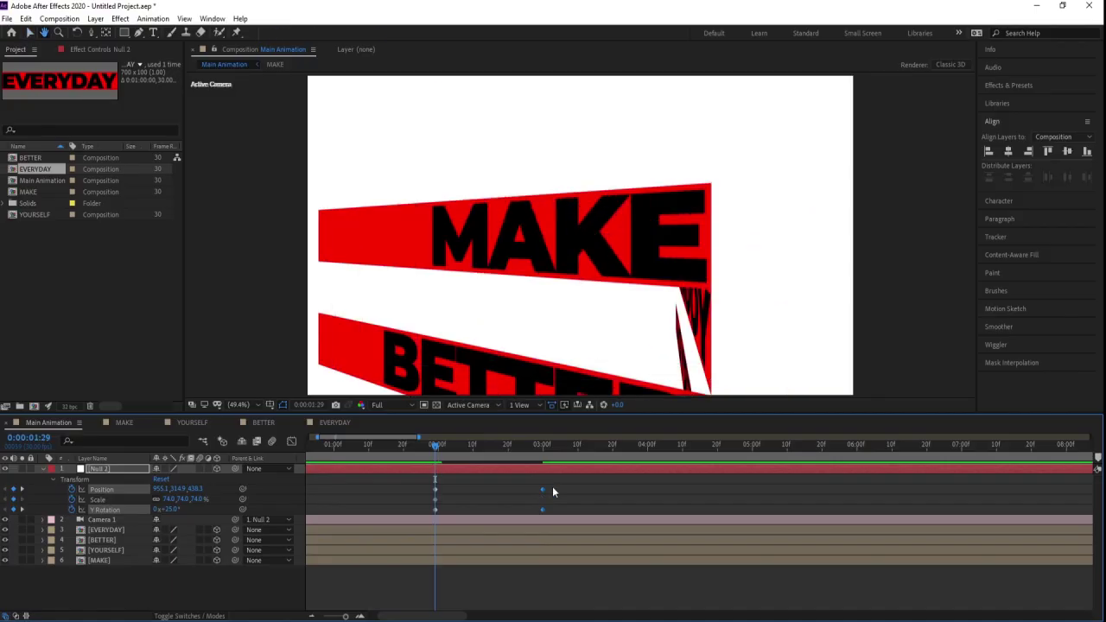
pyautogui.press('space')
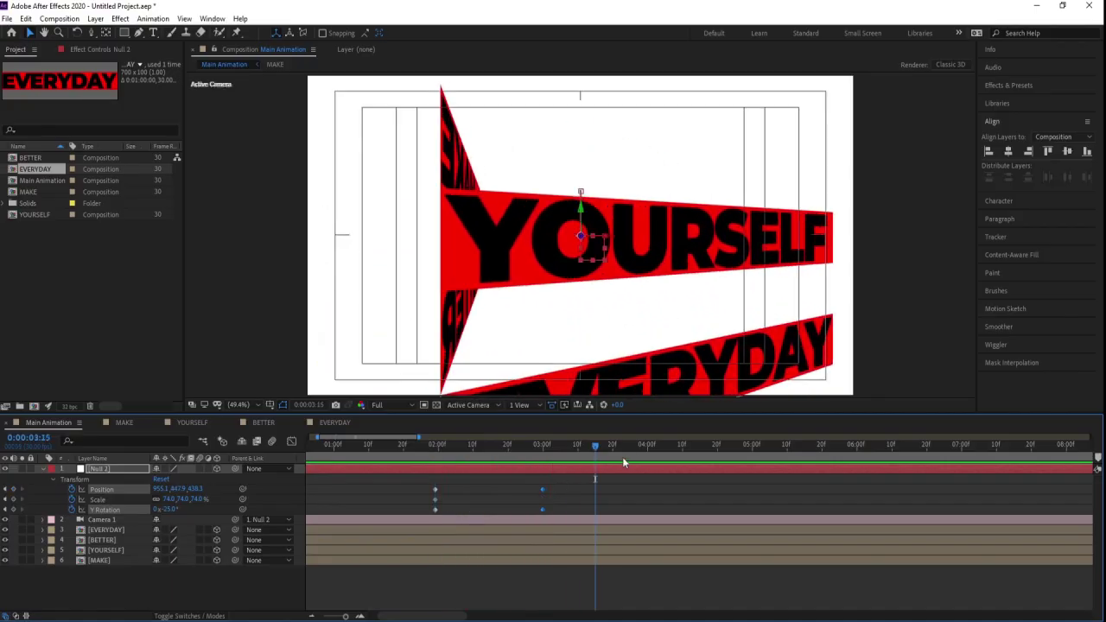
pyautogui.moveTo(637, 446); pyautogui.dragTo(628, 448)
# Add hold keyframes for Position, Scale and Y Rotation at 0:00:04:00.
pyautogui.click(13, 489)
pyautogui.click(13, 500)
pyautogui.click(13, 509)
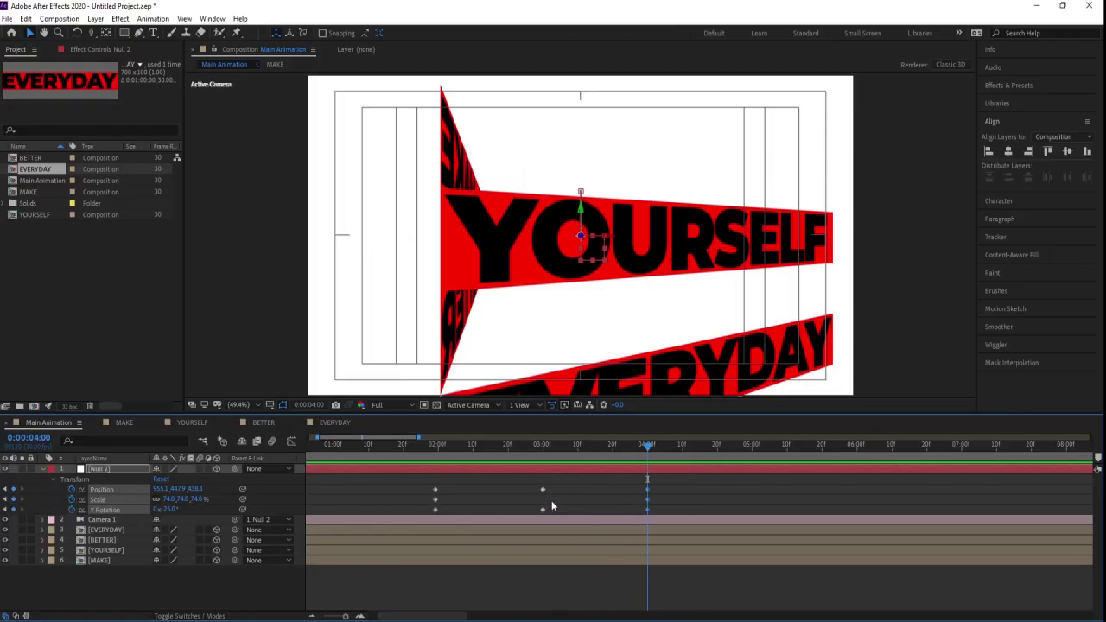
pyautogui.click(332, 480)
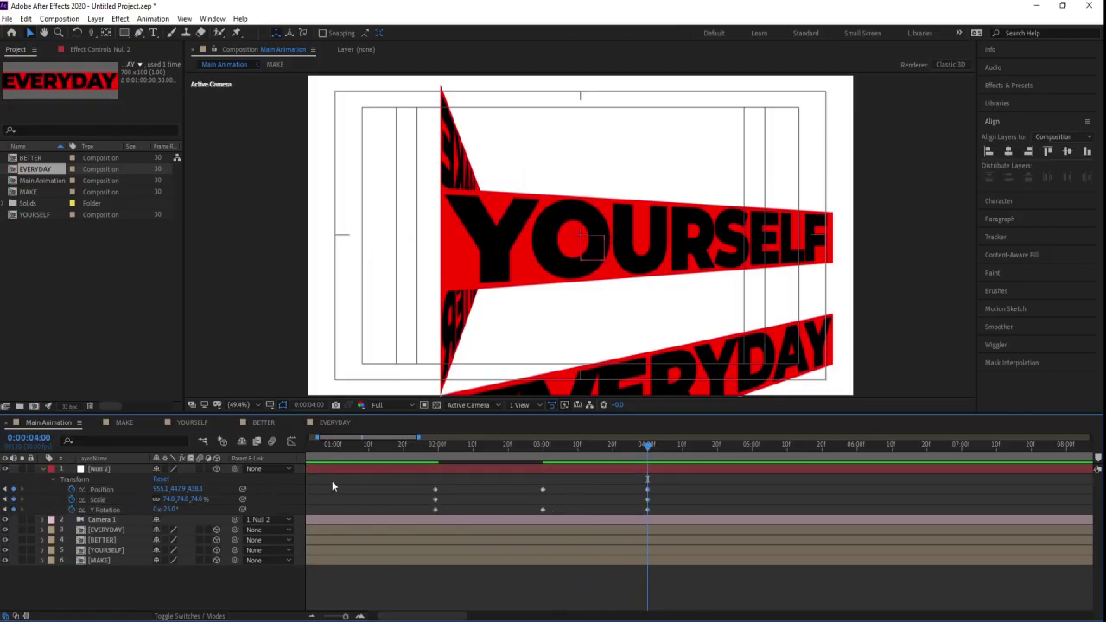
pyautogui.click(109, 503)
pyautogui.click(710, 481)
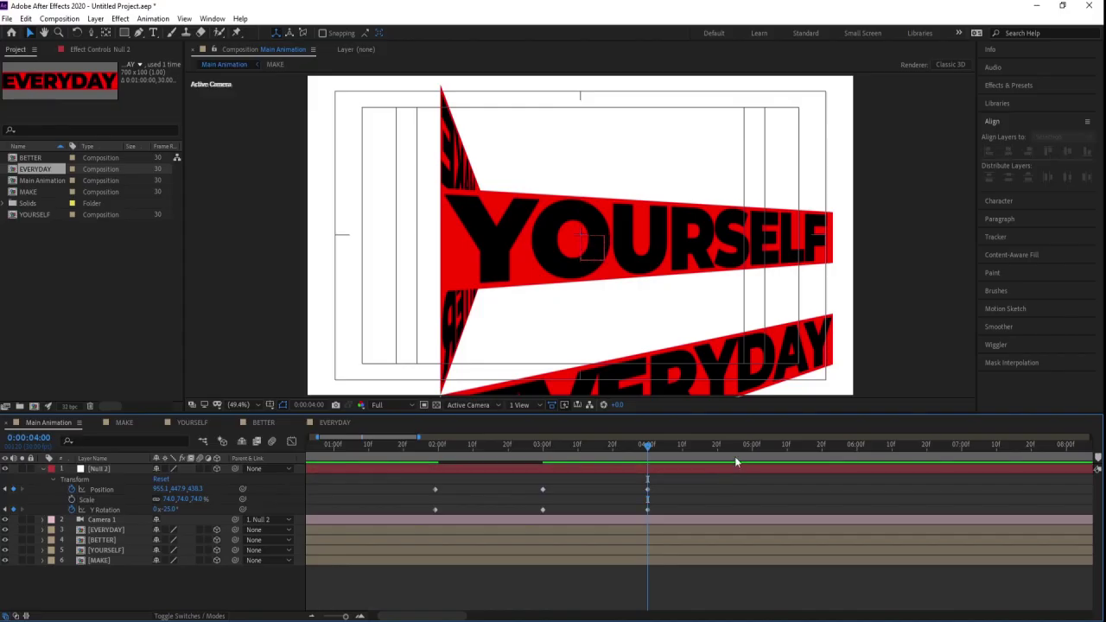
# At 5:00 set Y Rotation to 25° and centre BETTER, then keyframe the rotation at 6:00.
pyautogui.click(752, 446)
pyautogui.press('Return')
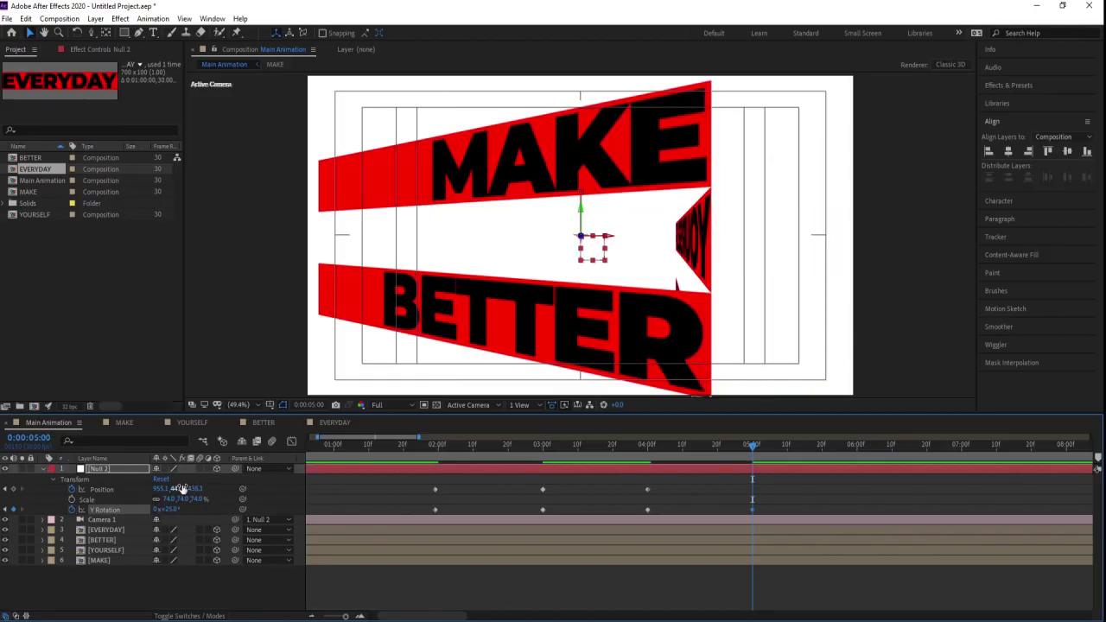
pyautogui.moveTo(181, 490); pyautogui.dragTo(261, 487)
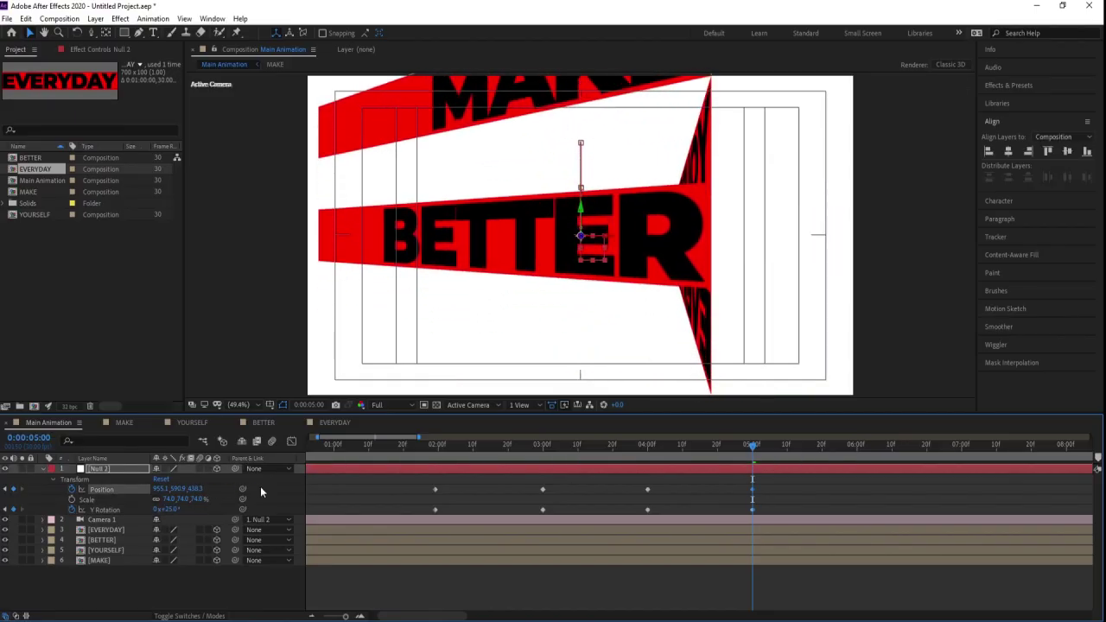
pyautogui.click(857, 445)
pyautogui.click(14, 509)
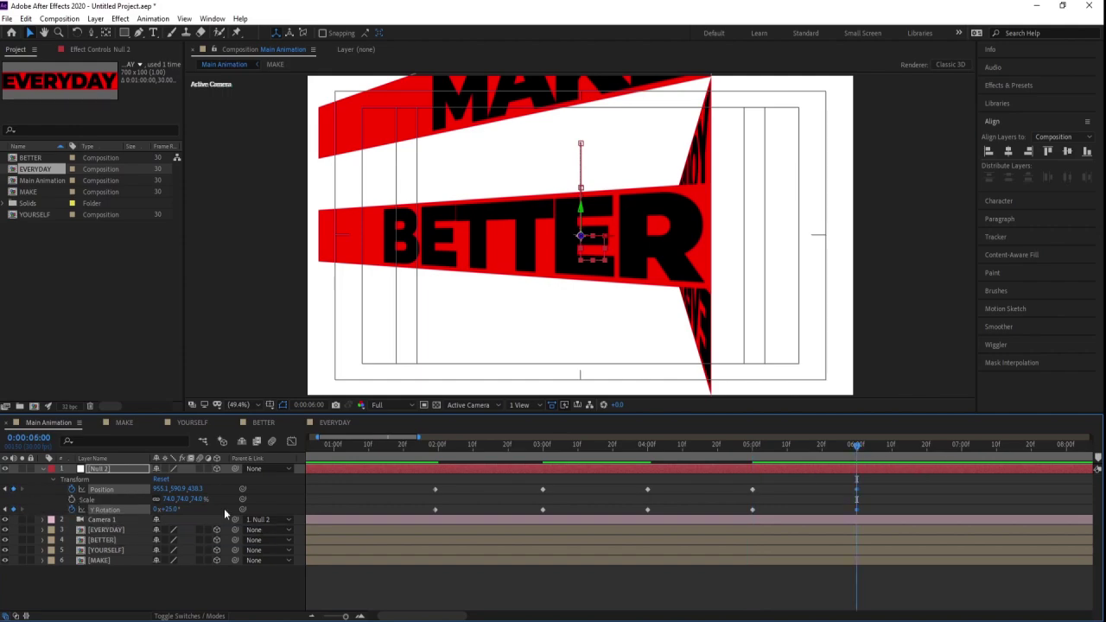
# At 0:00:07:00, set Y Rotation to −25° and shift Null 2's Position to centre EVERYDAY.
pyautogui.click(964, 445)
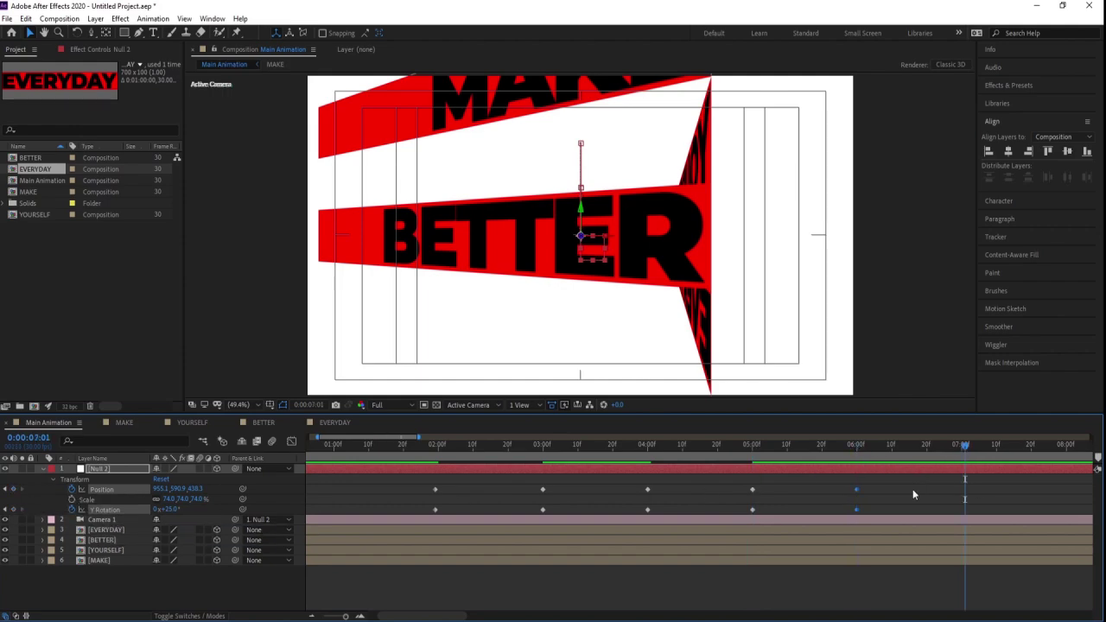
pyautogui.click(957, 446)
pyautogui.click(961, 446)
pyautogui.click(173, 510)
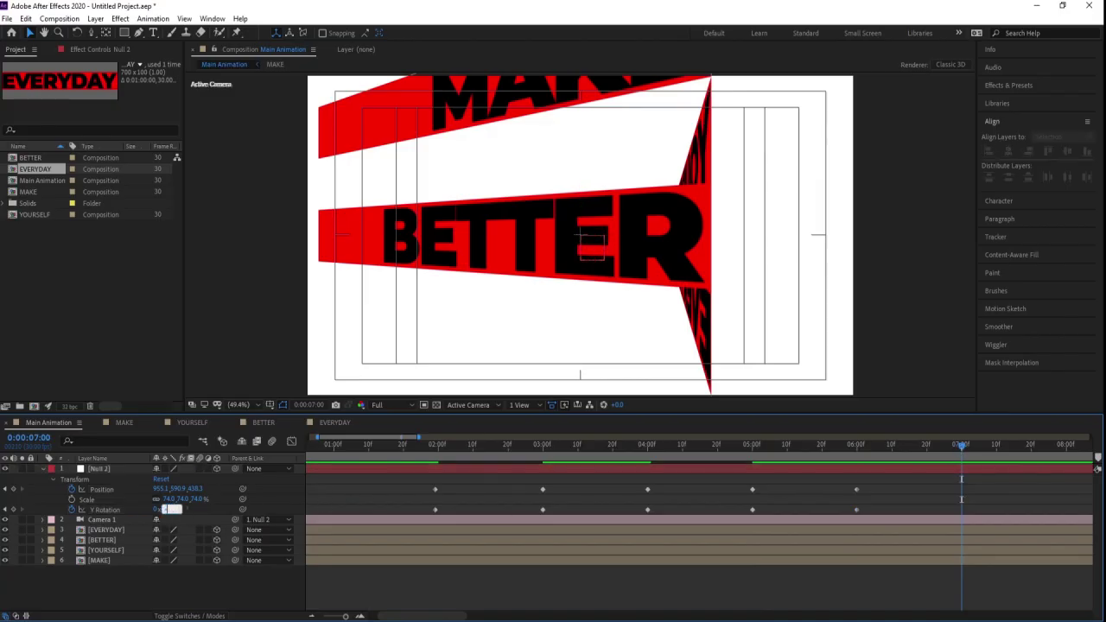
pyautogui.press('Return')
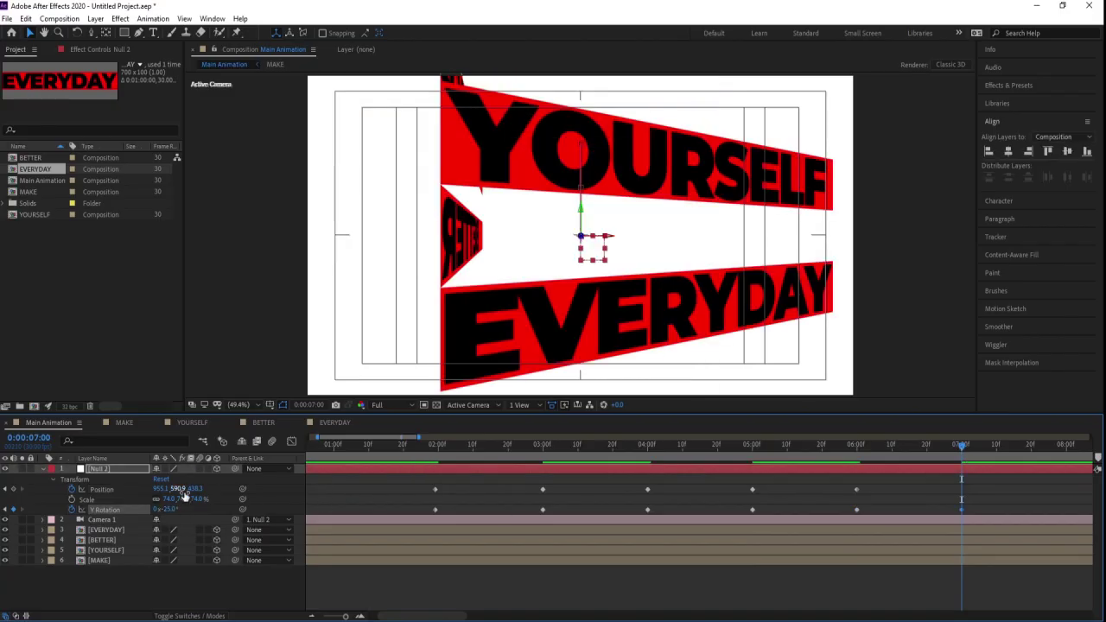
pyautogui.moveTo(179, 490); pyautogui.dragTo(235, 489)
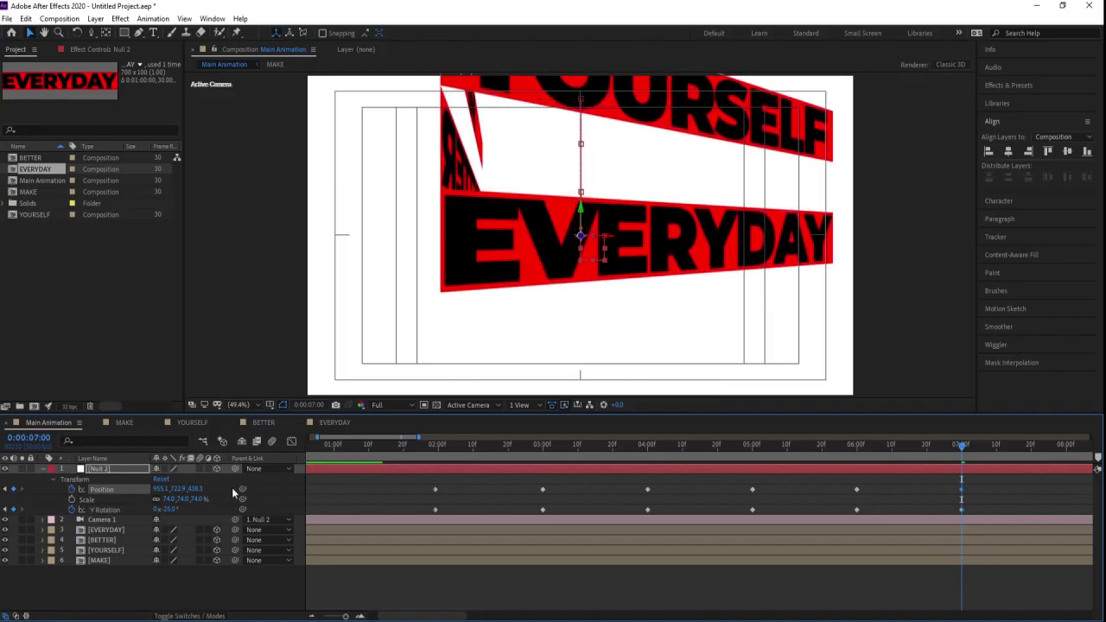
pyautogui.click(159, 489)
pyautogui.moveTo(158, 490); pyautogui.dragTo(186, 479)
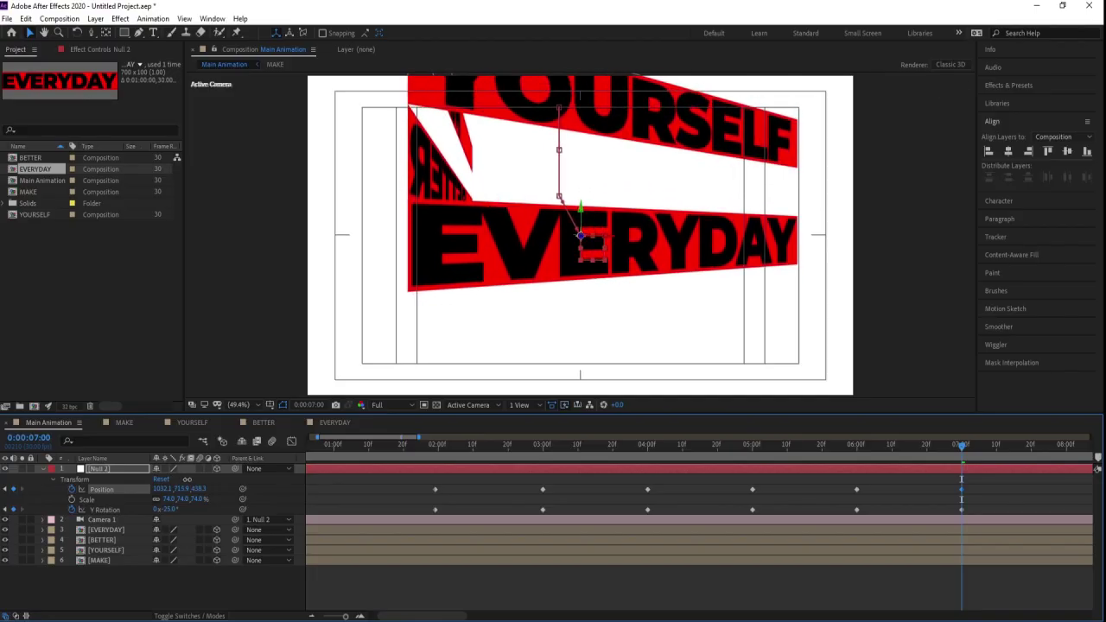
# Shift Null 2's Position at the 4-second keyframe to centre YOURSELF.
pyautogui.press('j')
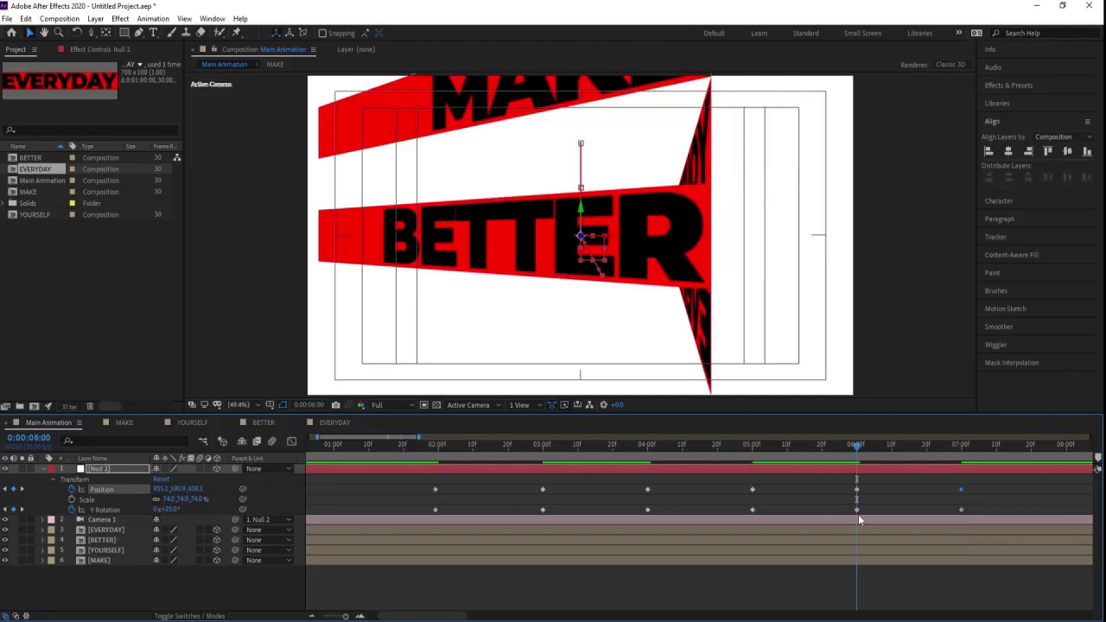
pyautogui.press('j')
pyautogui.press('j')
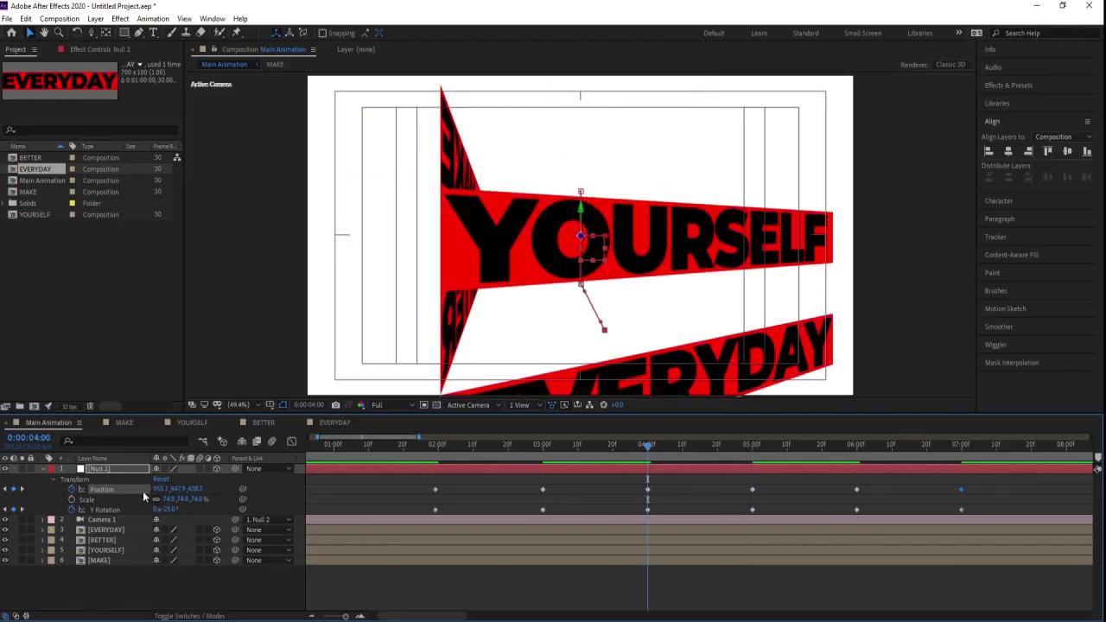
pyautogui.moveTo(151, 490); pyautogui.dragTo(230, 489)
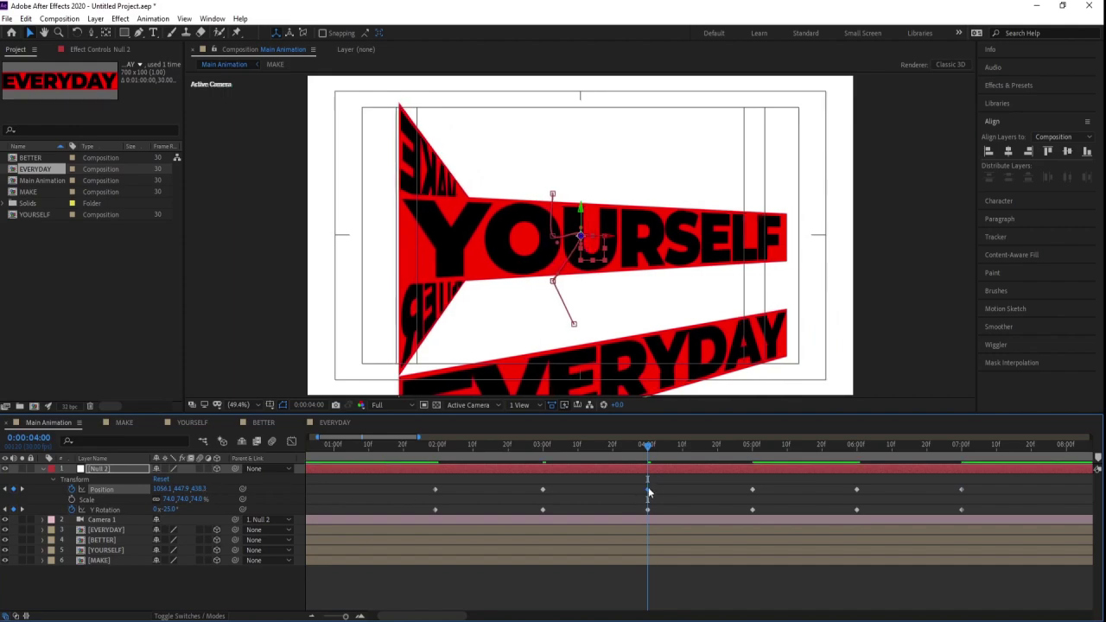
pyautogui.press('k')
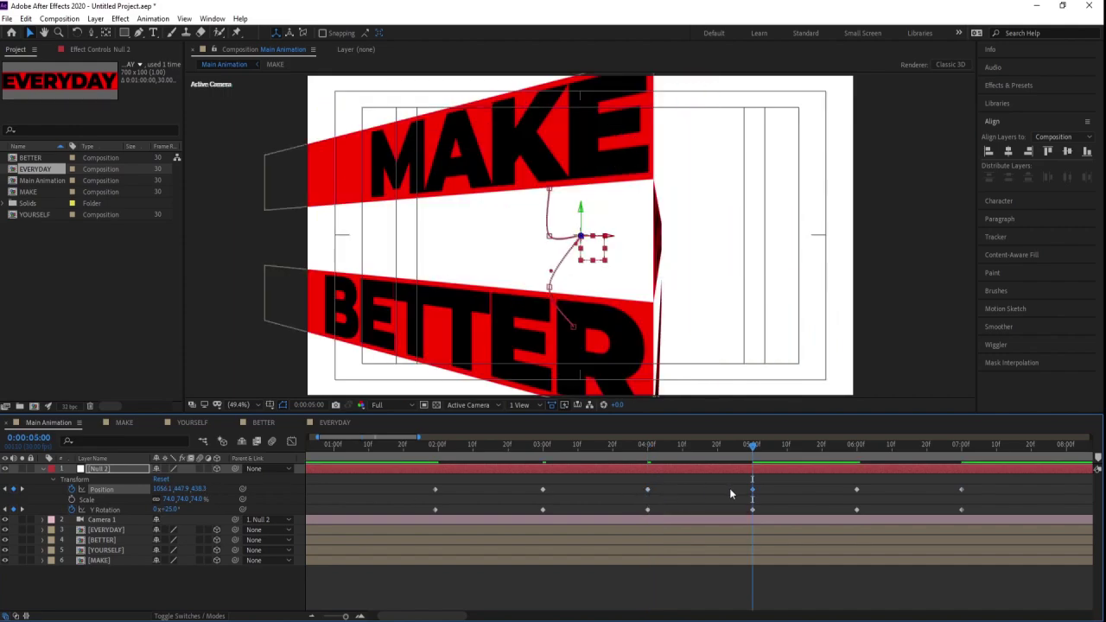
pyautogui.press('j')
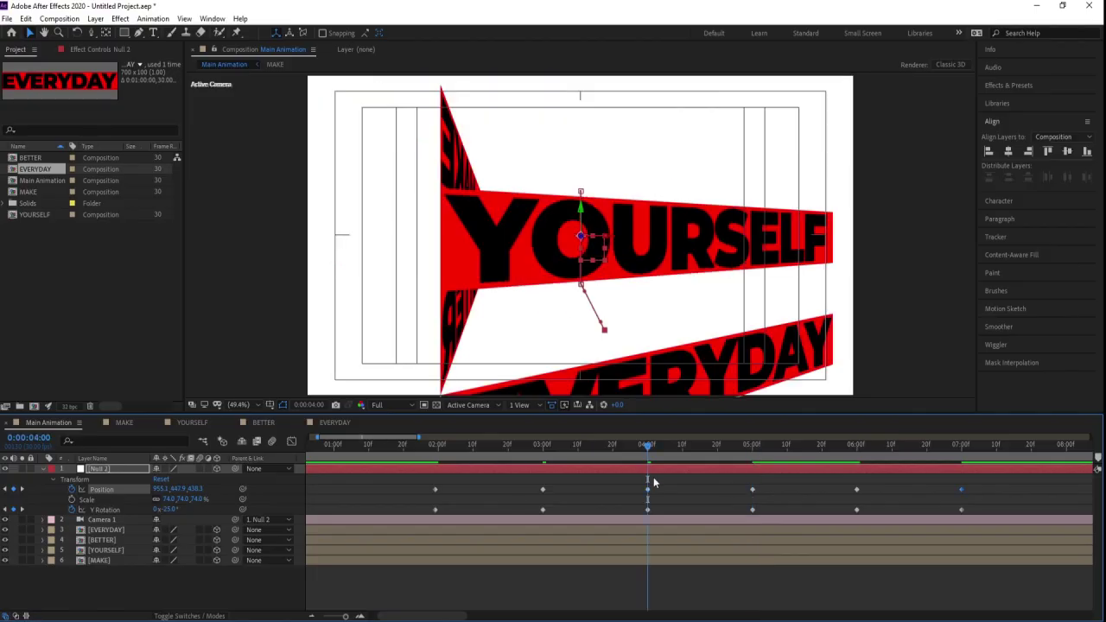
# Recentre MAKE and BETTER at the 2-second keyframe and YOURSELF and EVERYDAY at 3 seconds.
pyautogui.moveTo(639, 454); pyautogui.dragTo(510, 448)
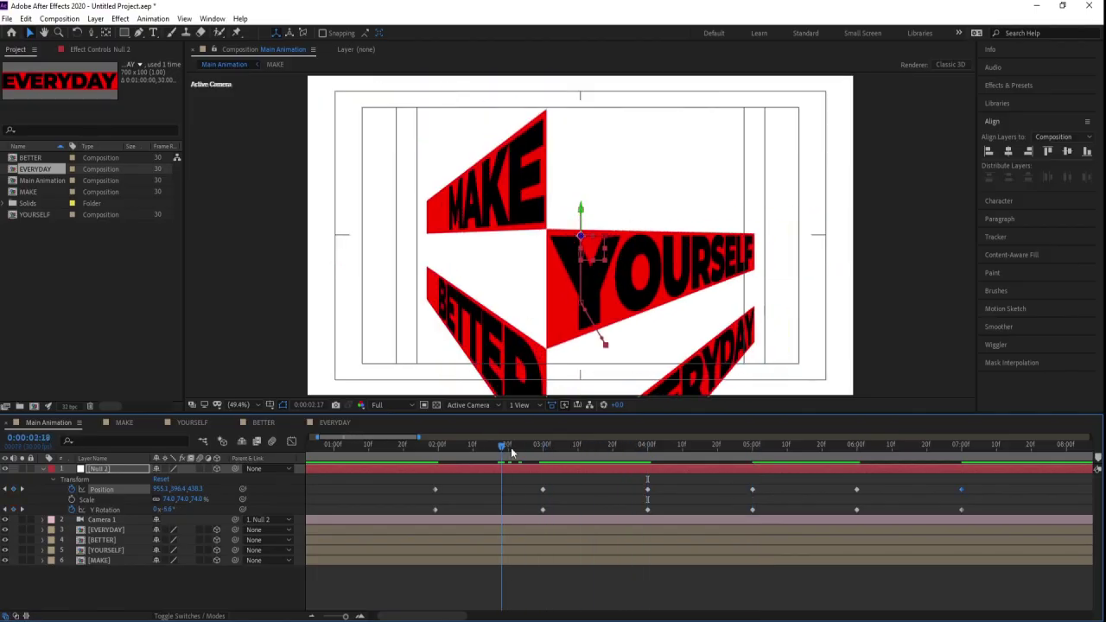
pyautogui.click(433, 452)
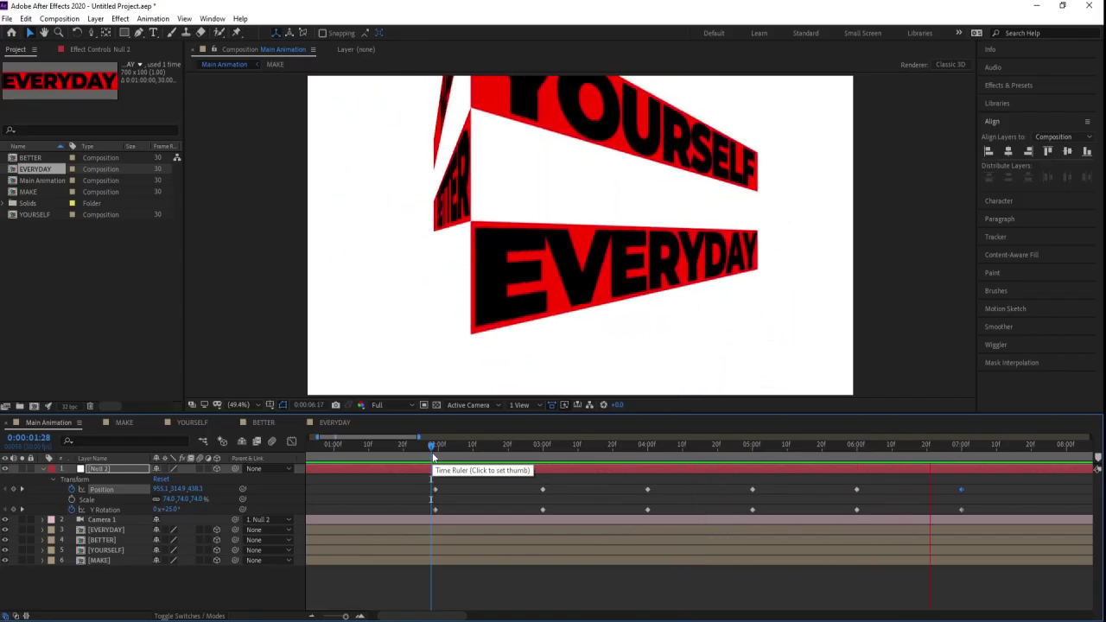
pyautogui.press('space')
pyautogui.moveTo(802, 445); pyautogui.dragTo(435, 443)
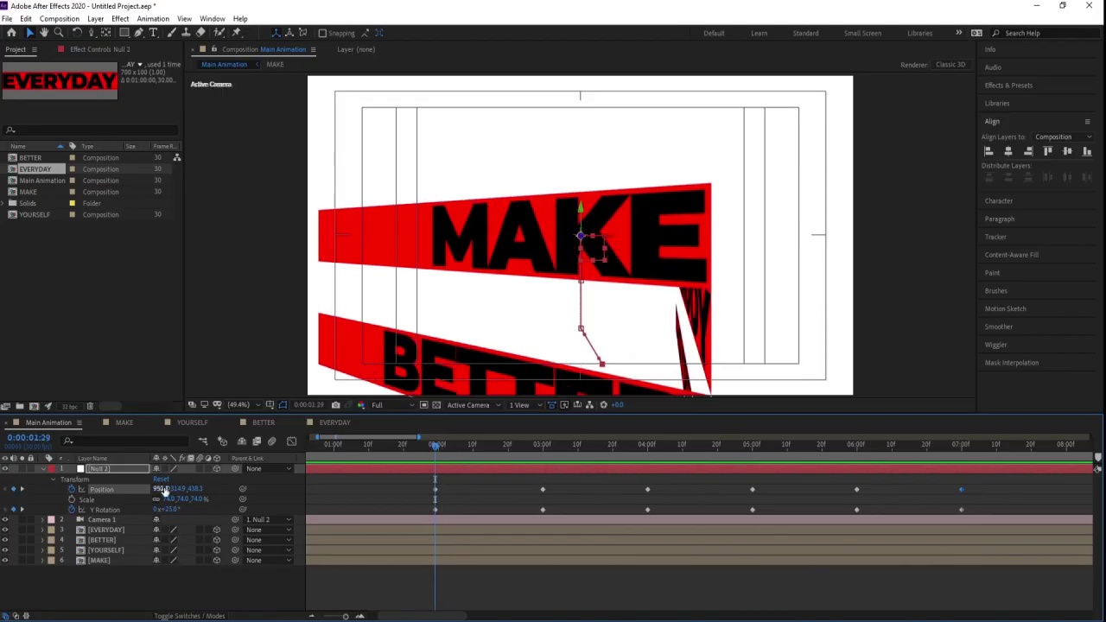
pyautogui.moveTo(163, 490); pyautogui.dragTo(137, 480)
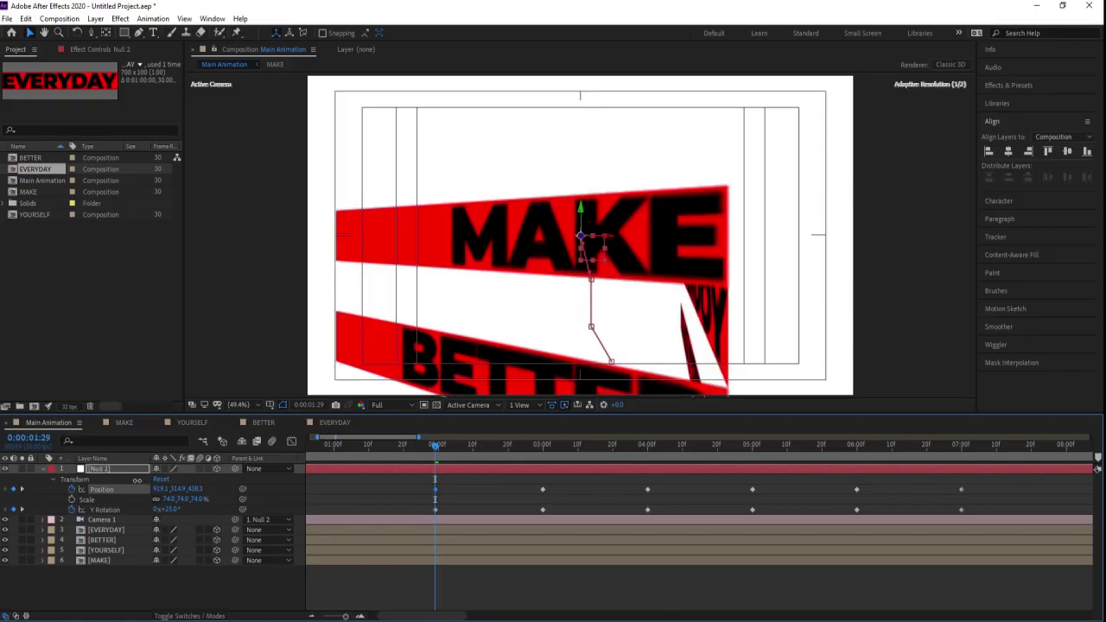
pyautogui.press('k')
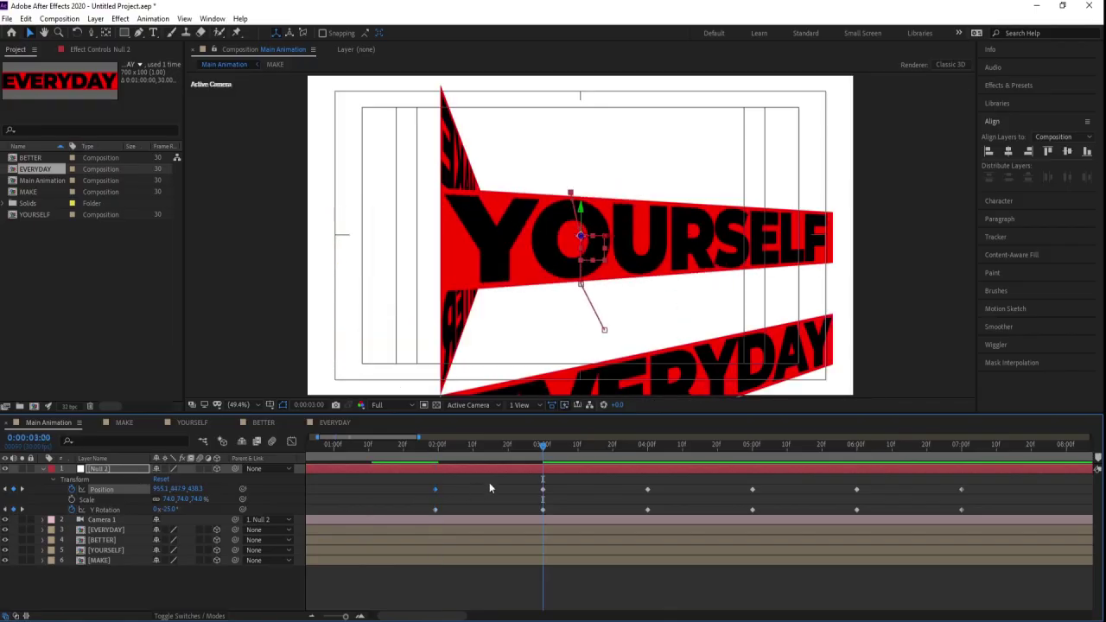
pyautogui.moveTo(159, 491); pyautogui.dragTo(236, 488)
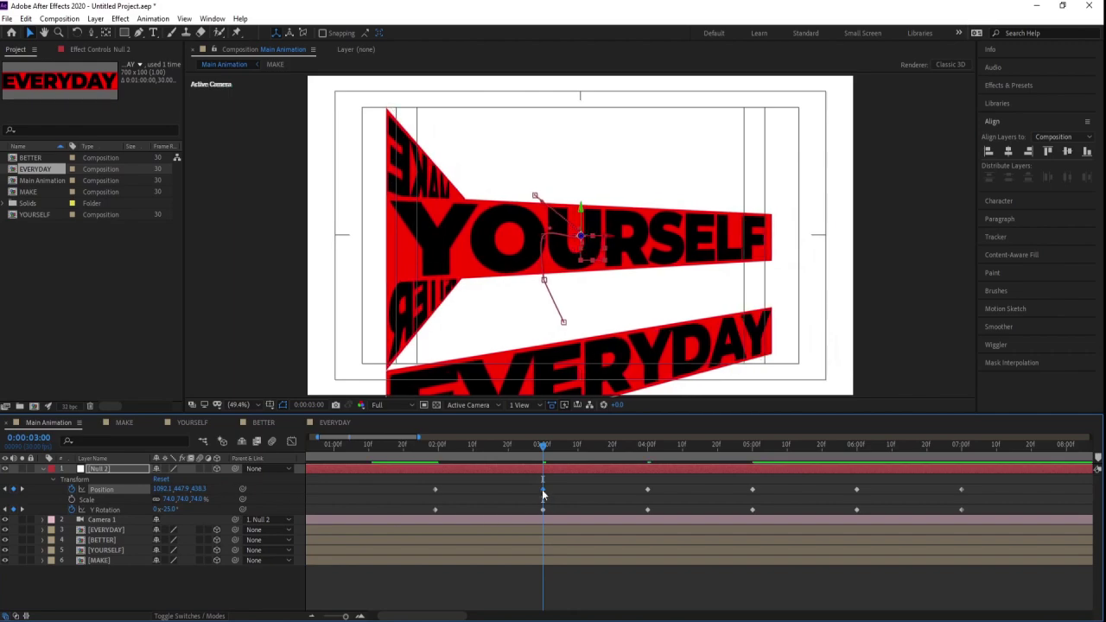
# Nudge the null's Position at 5:00 and 7:00 to recentre BETTER and EVERYDAY.
pyautogui.press('k')
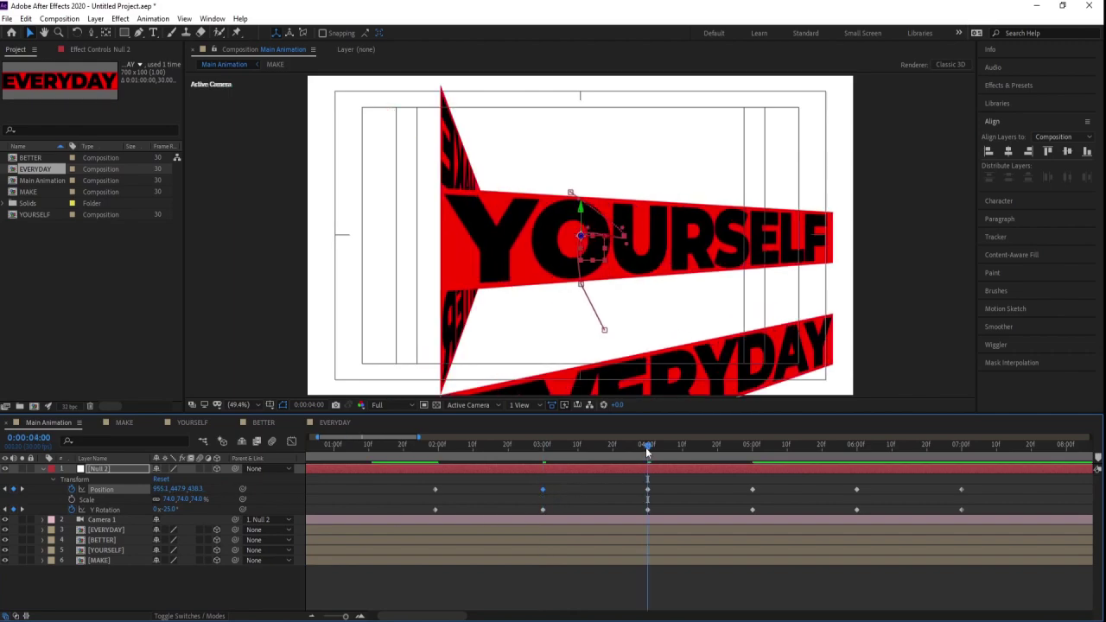
pyautogui.press('k')
pyautogui.press('j')
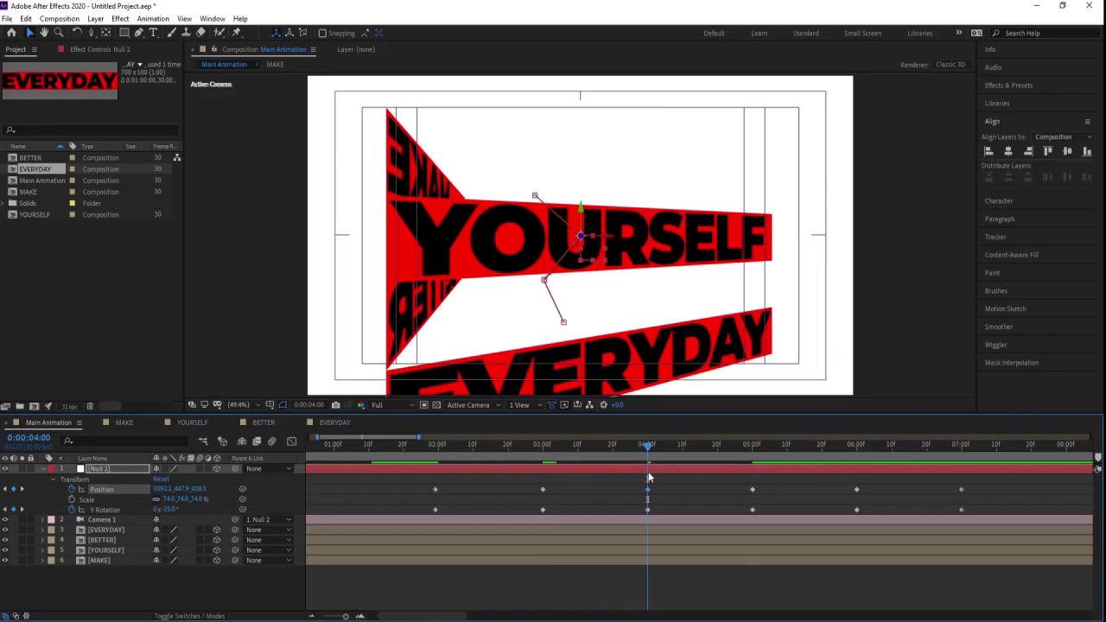
pyautogui.moveTo(651, 458); pyautogui.dragTo(706, 455)
pyautogui.press('k')
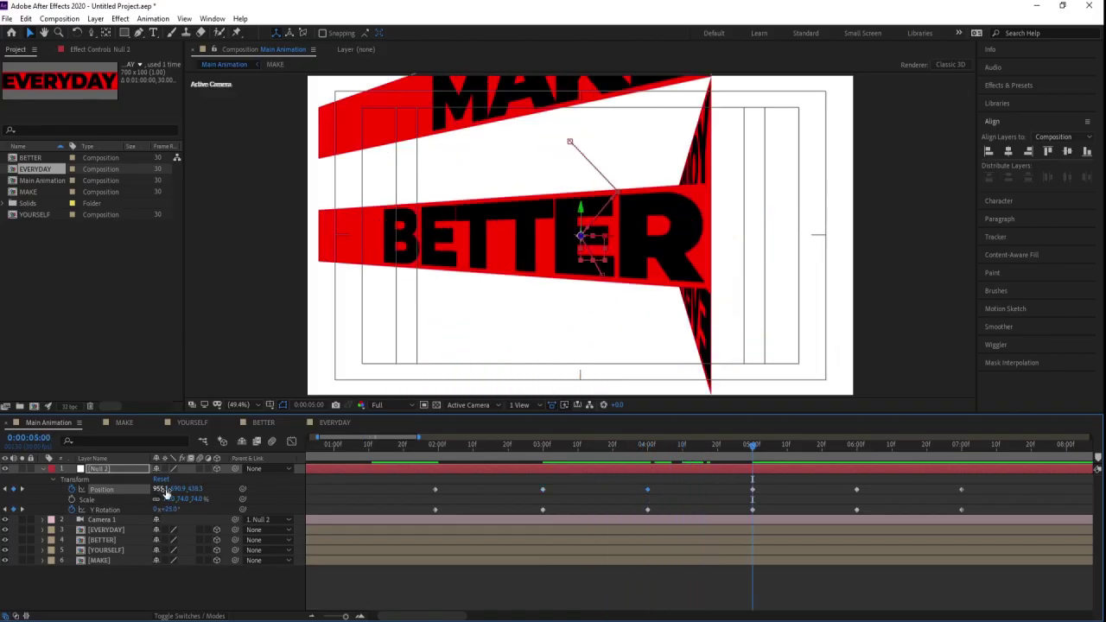
pyautogui.moveTo(178, 489); pyautogui.dragTo(101, 484)
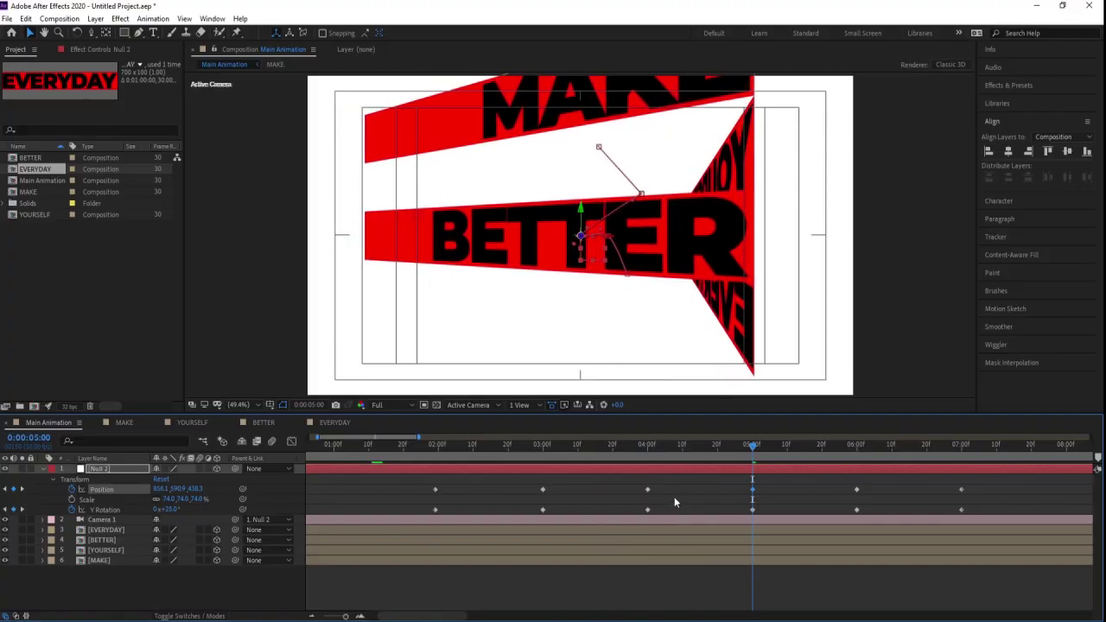
pyautogui.press('k')
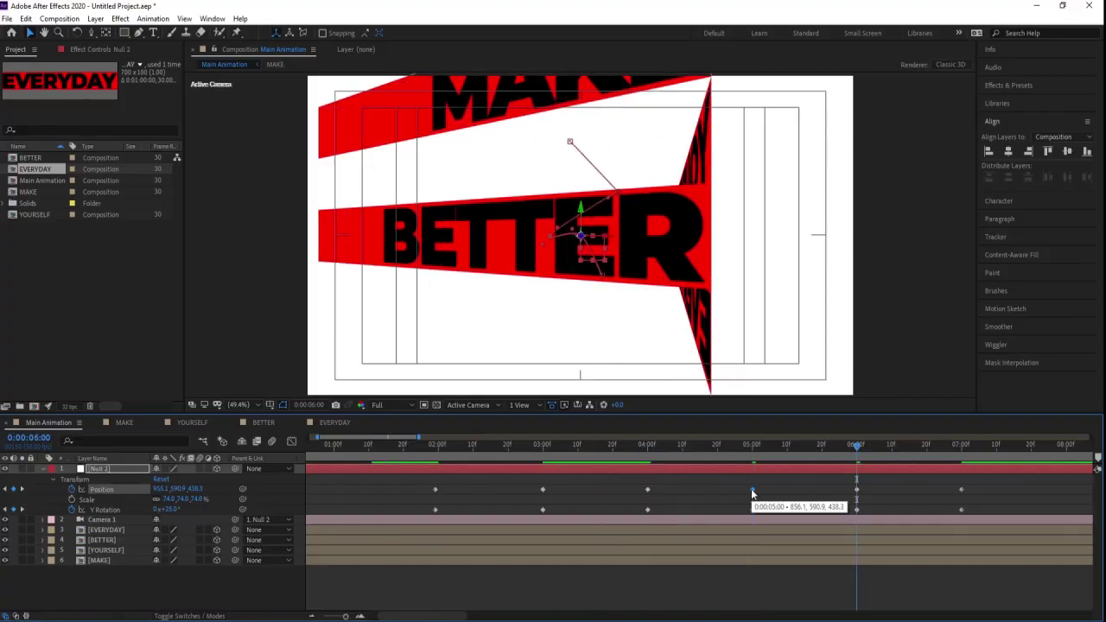
pyautogui.press('k')
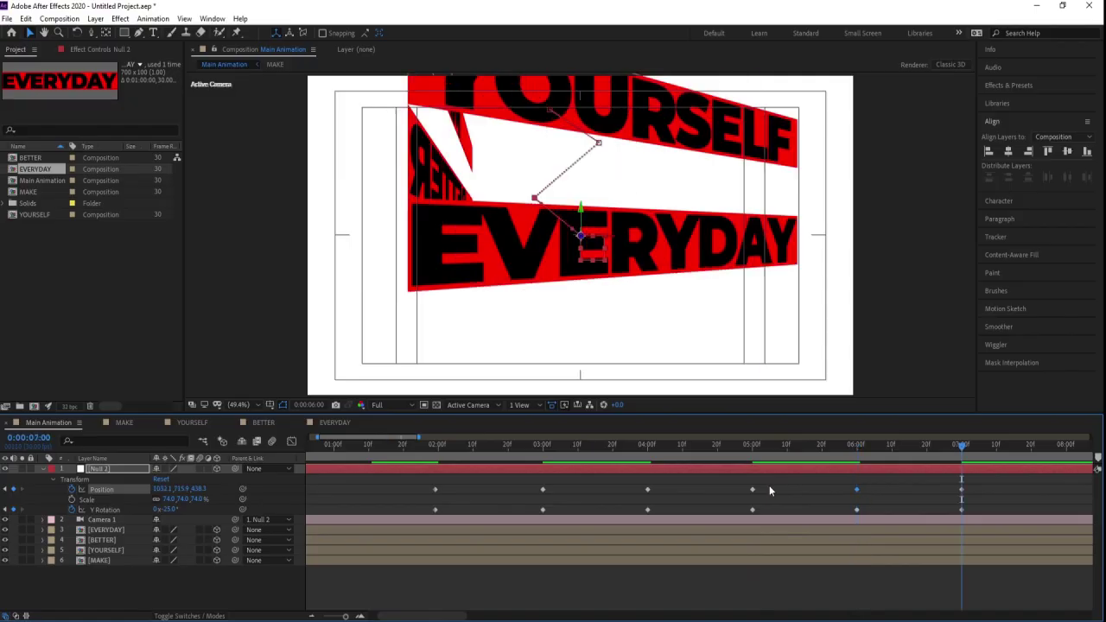
pyautogui.moveTo(160, 489); pyautogui.dragTo(198, 489)
# Add Position and Y Rotation keyframes on the null at 8 seconds to hold the EVERYDAY shot.
pyautogui.click(991, 489)
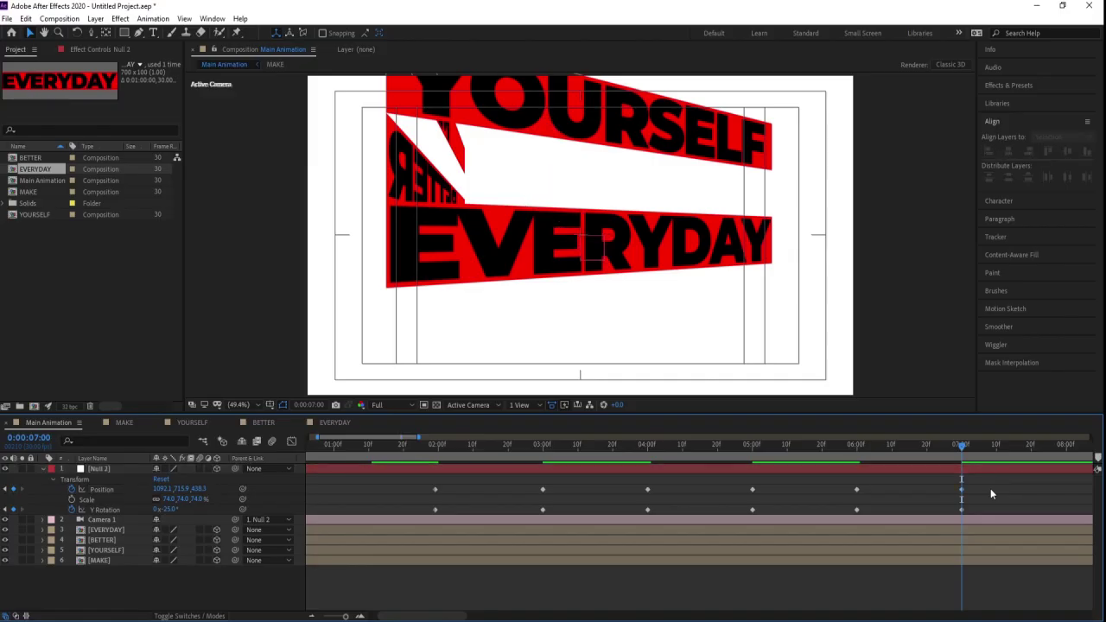
pyautogui.press('-')
pyautogui.click(970, 445)
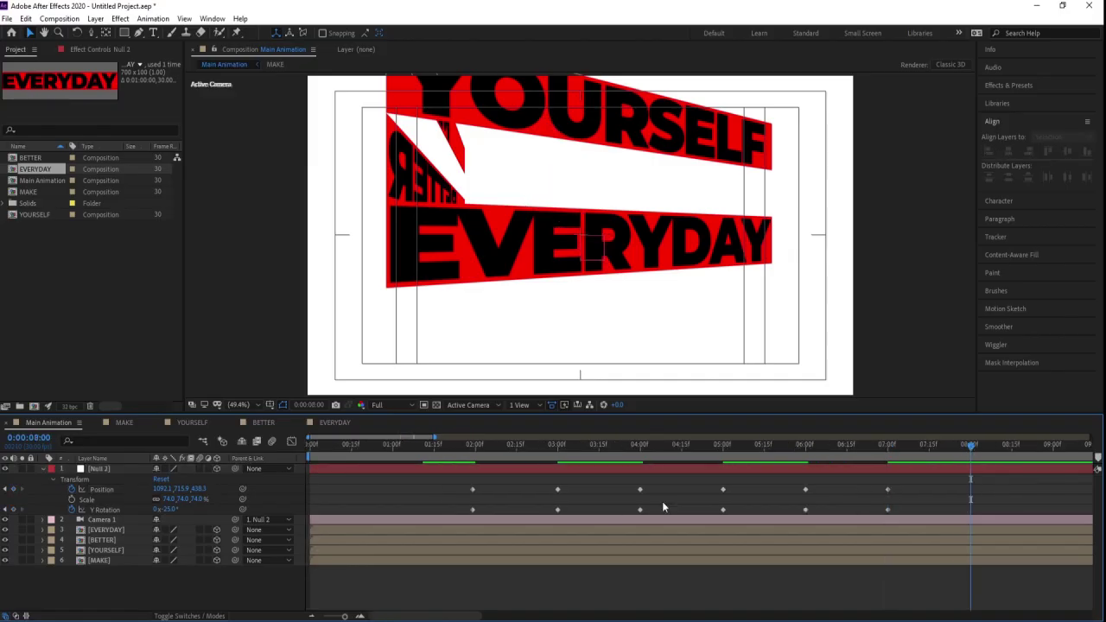
pyautogui.click(14, 489)
pyautogui.click(14, 510)
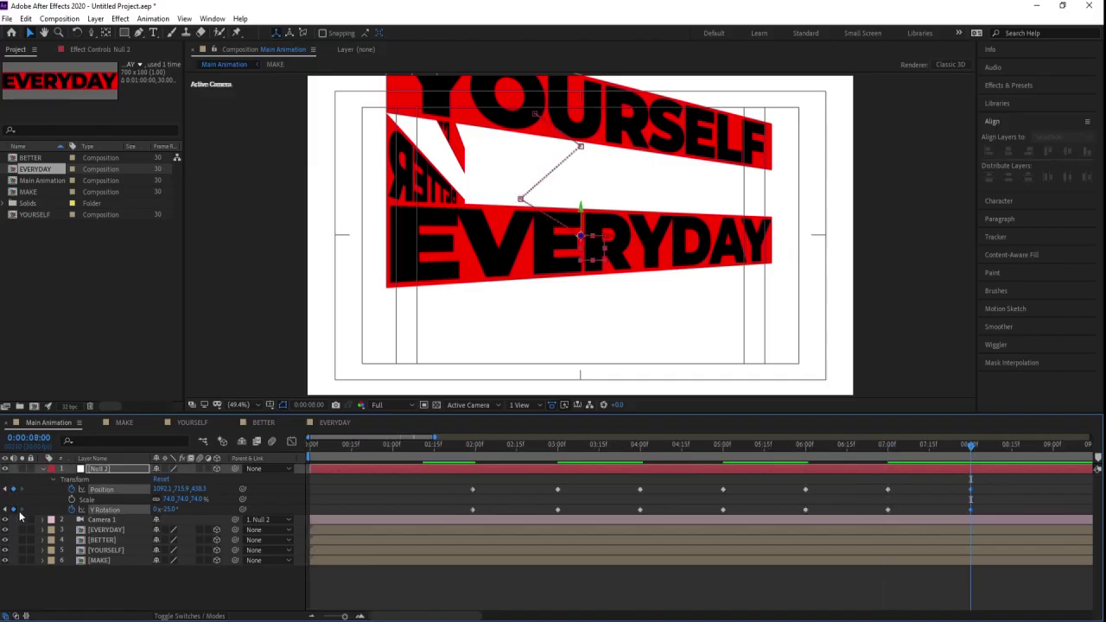
pyautogui.click(1019, 482)
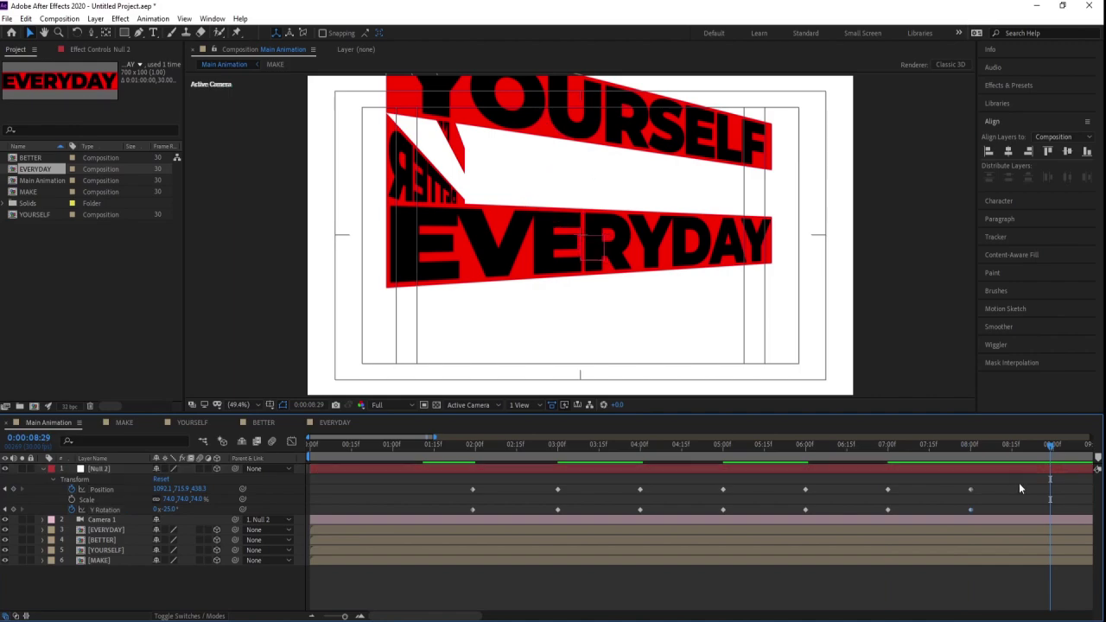
# At 9 seconds set the null's Scale to 100% and Y Rotation to 0°, and recentre Position on all four words.
pyautogui.click(80, 500)
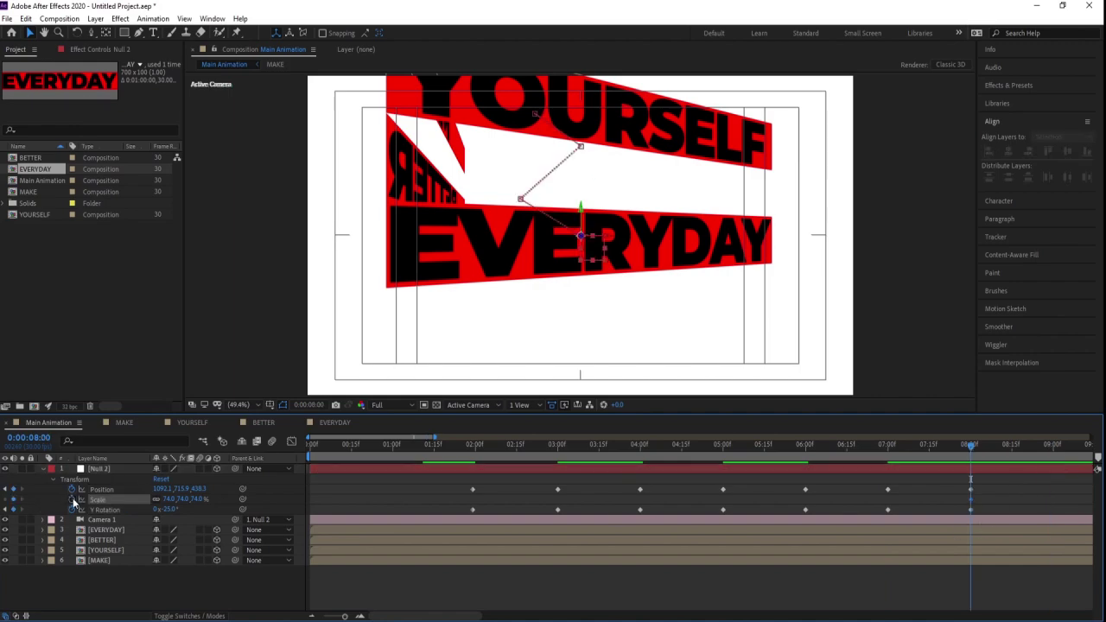
pyautogui.click(1053, 445)
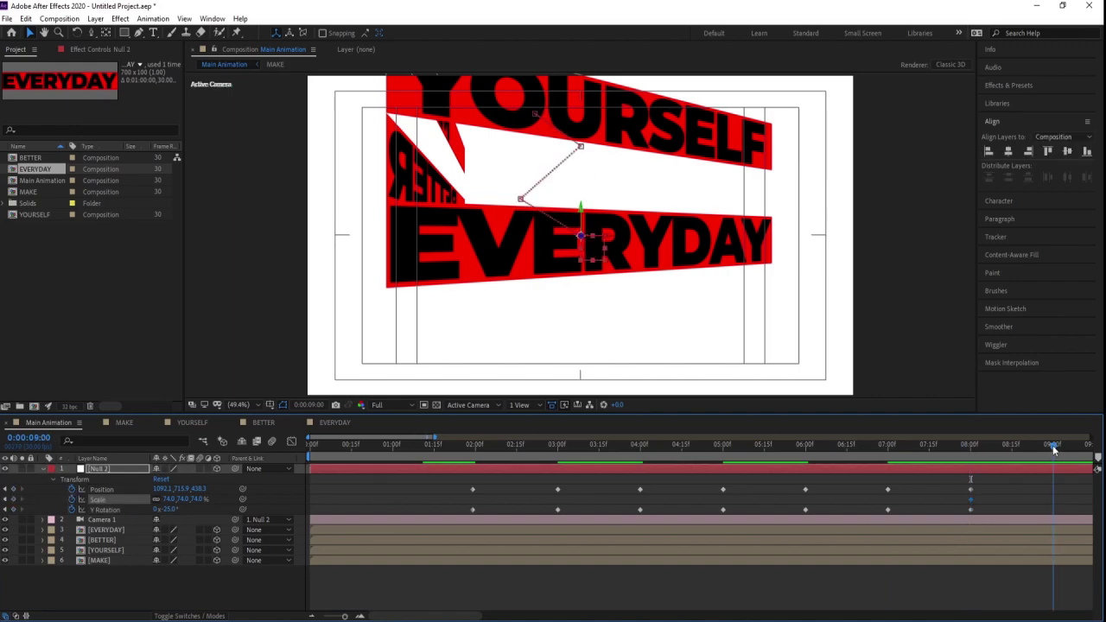
pyautogui.click(1026, 490)
pyautogui.click(169, 500)
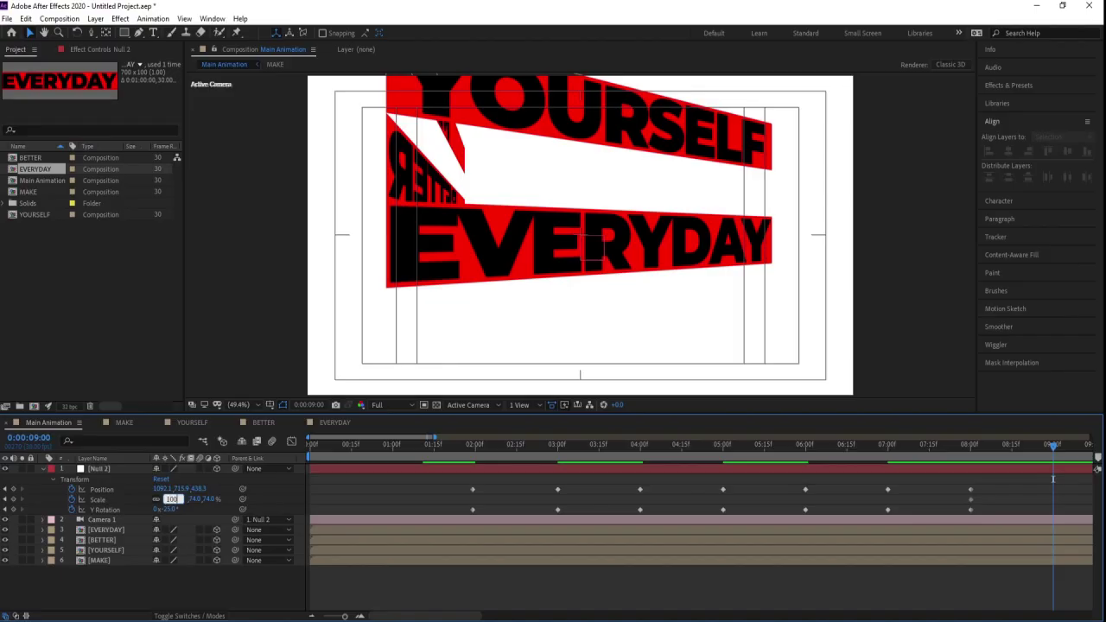
pyautogui.write('100')
pyautogui.press('Return')
pyautogui.click(170, 509)
pyautogui.write('0,100.0')
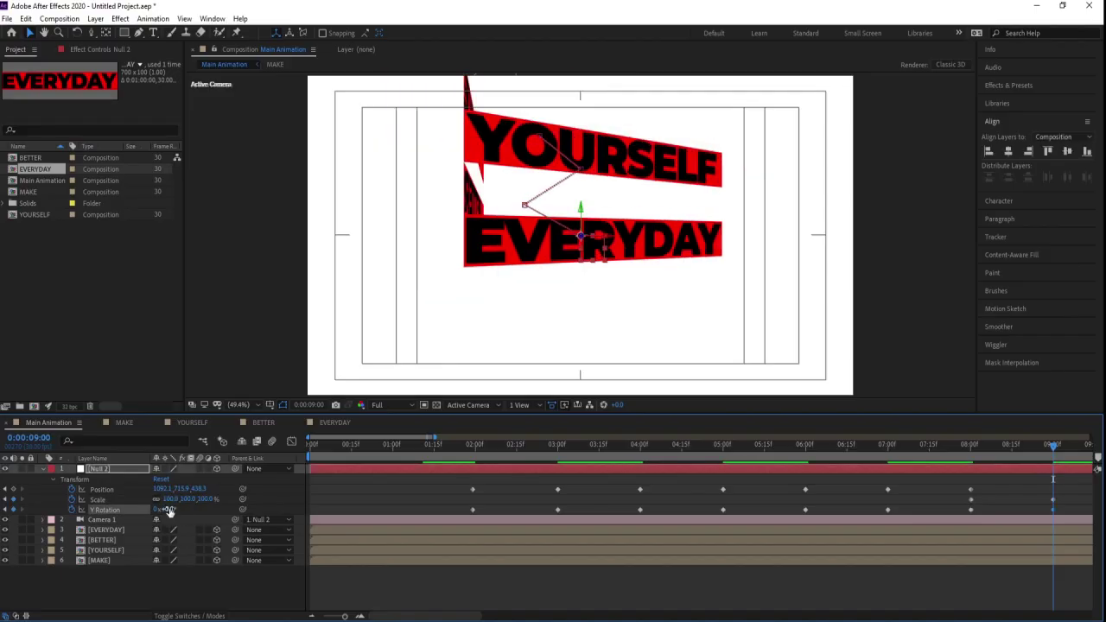
pyautogui.press('Return')
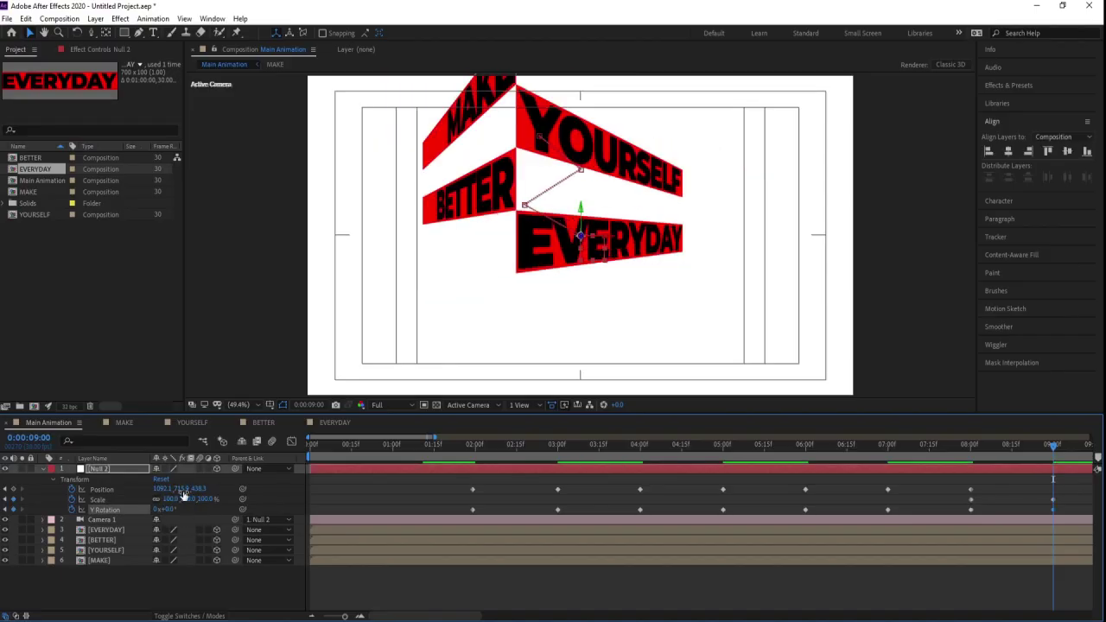
pyautogui.moveTo(183, 491); pyautogui.dragTo(148, 431)
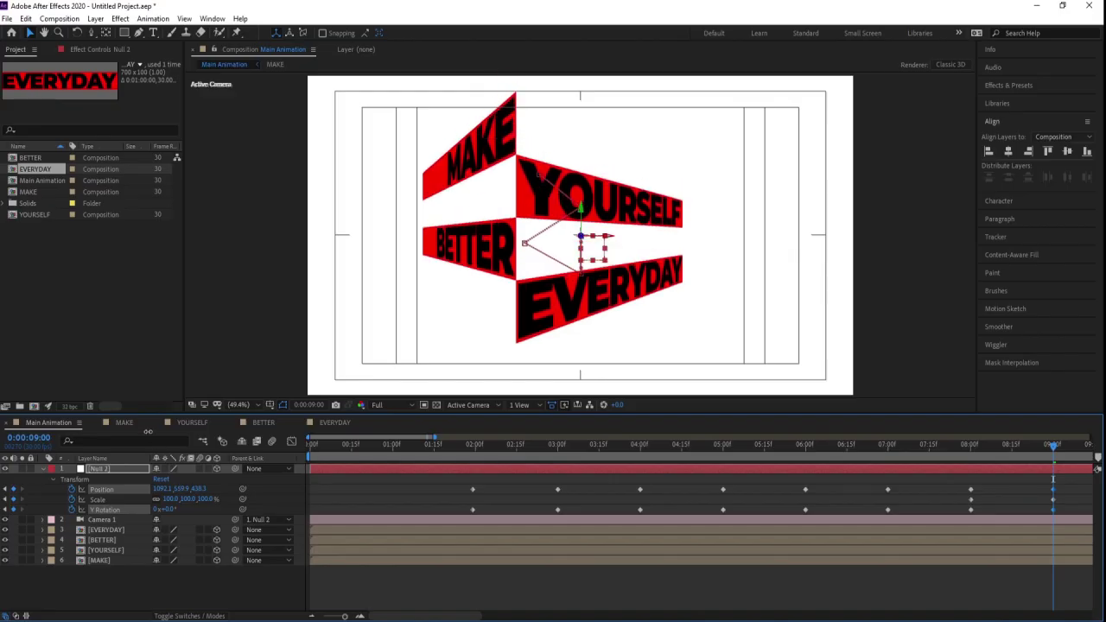
pyautogui.moveTo(163, 489)
pyautogui.mouseDown()
pyautogui.moveTo(177, 490)
pyautogui.moveTo(95, 488)
pyautogui.moveTo(169, 489)
pyautogui.moveTo(150, 480)
pyautogui.mouseUp()
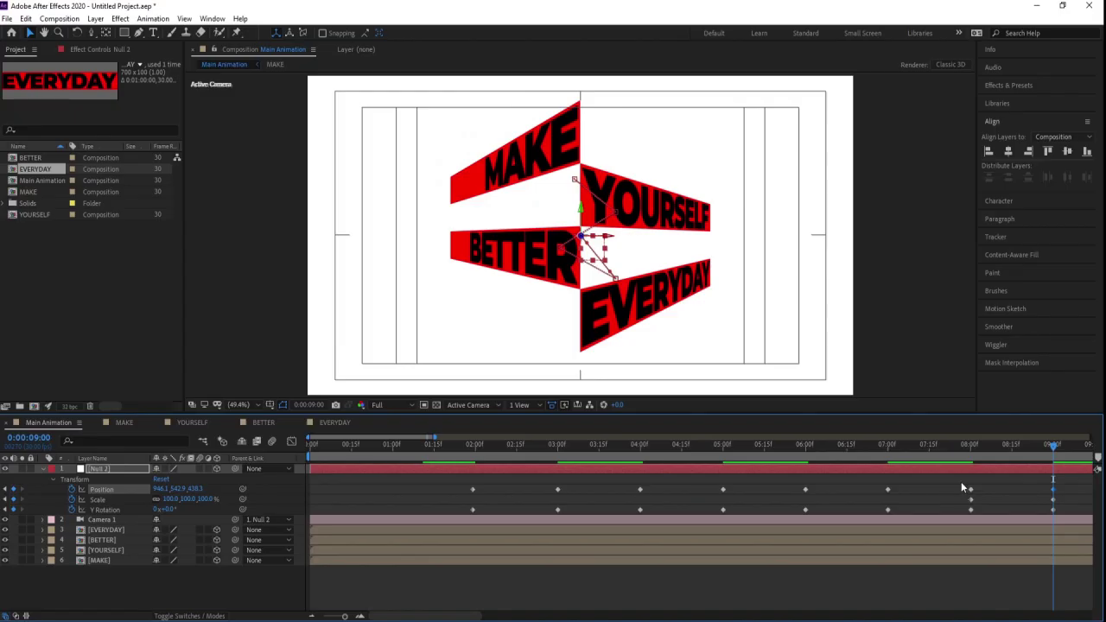
pyautogui.moveTo(1076, 482); pyautogui.dragTo(390, 548)
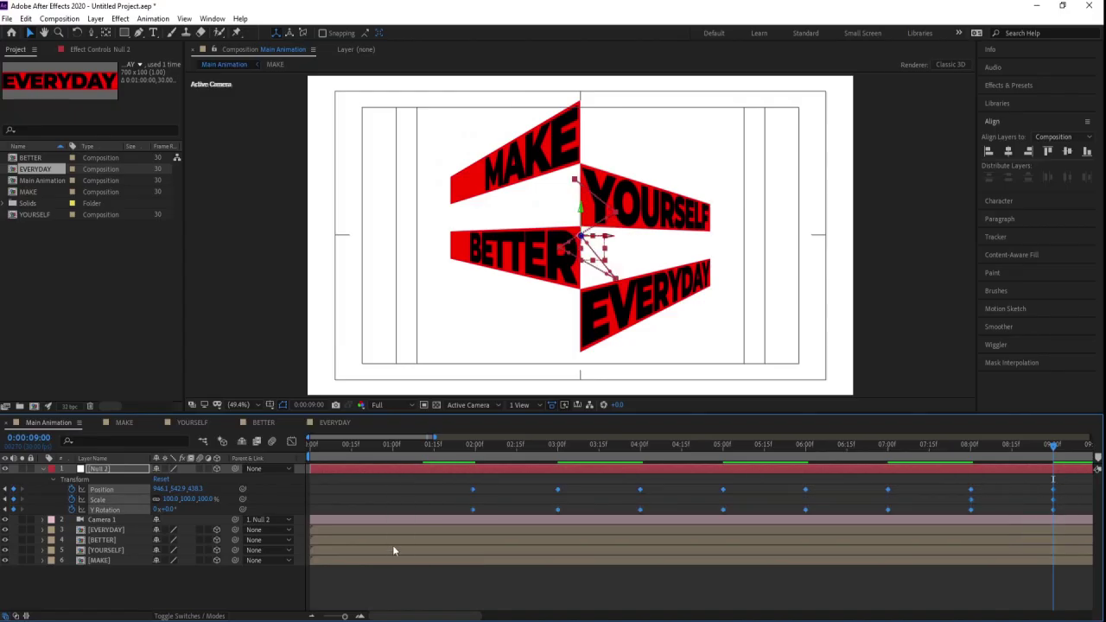
# Apply Easy Ease to the null's Position and Y Rotation keyframes, checking the curves in the Graph Editor.
pyautogui.press('F9')
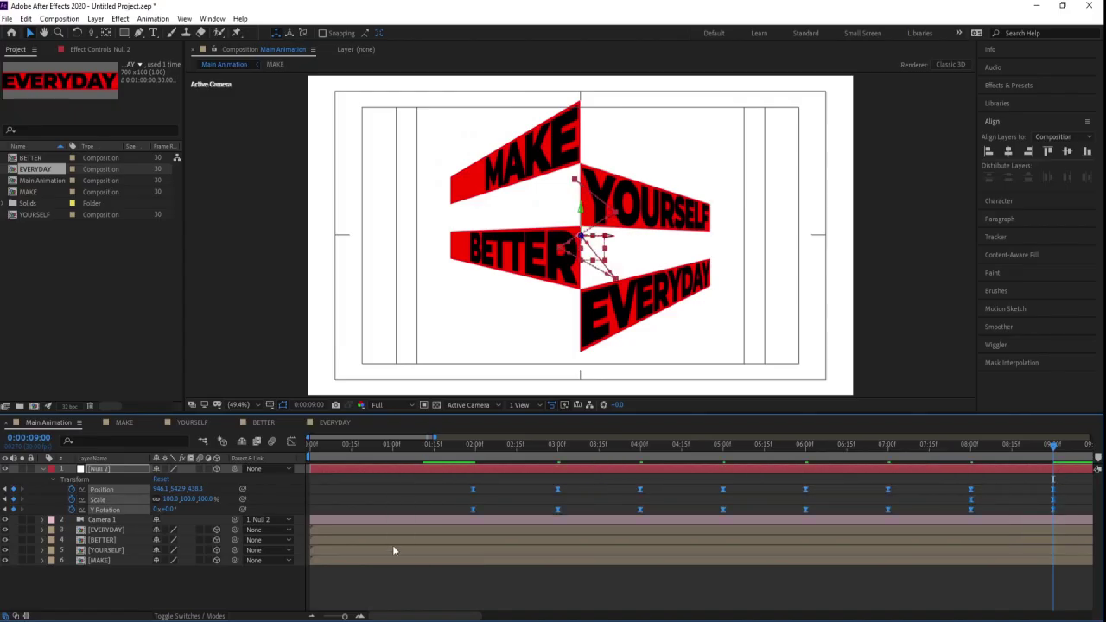
pyautogui.click(291, 442)
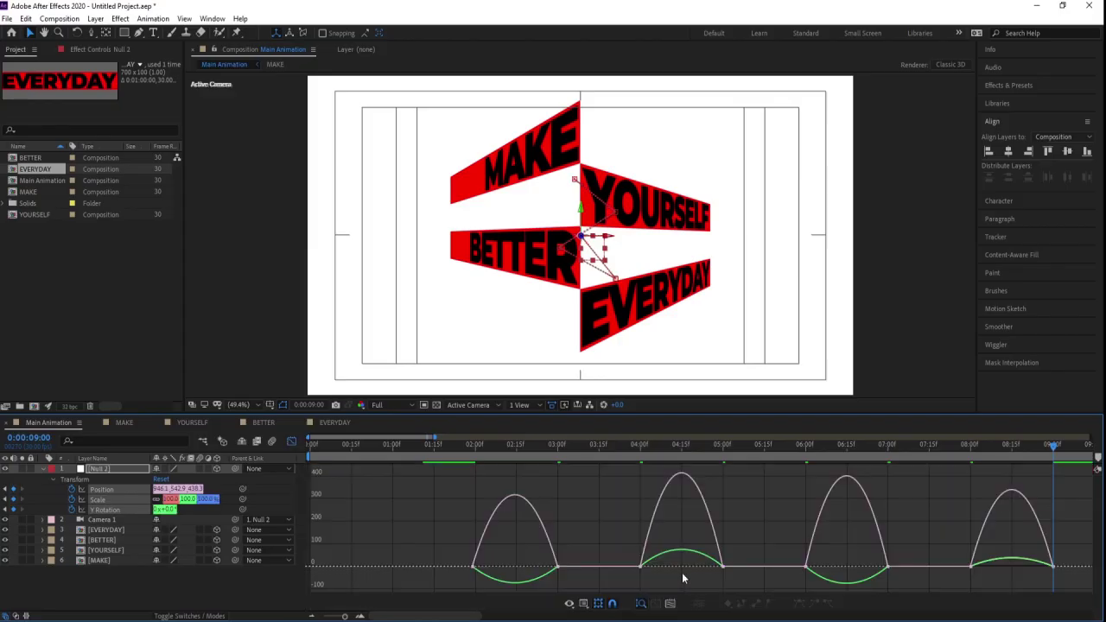
pyautogui.moveTo(395, 465); pyautogui.dragTo(985, 575)
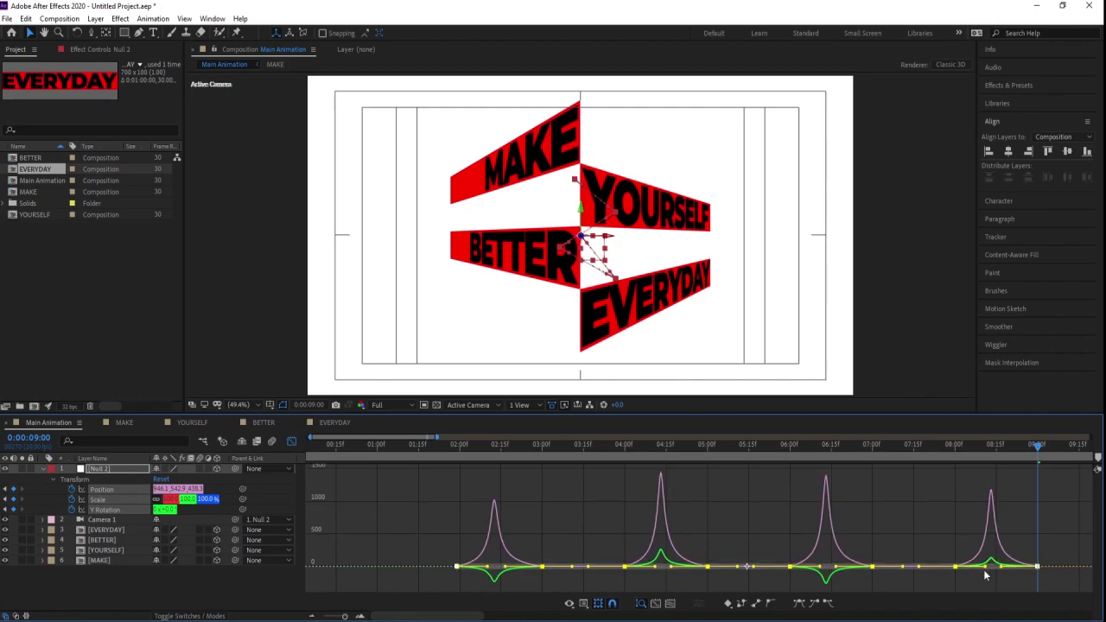
pyautogui.click(451, 445)
pyautogui.press('space')
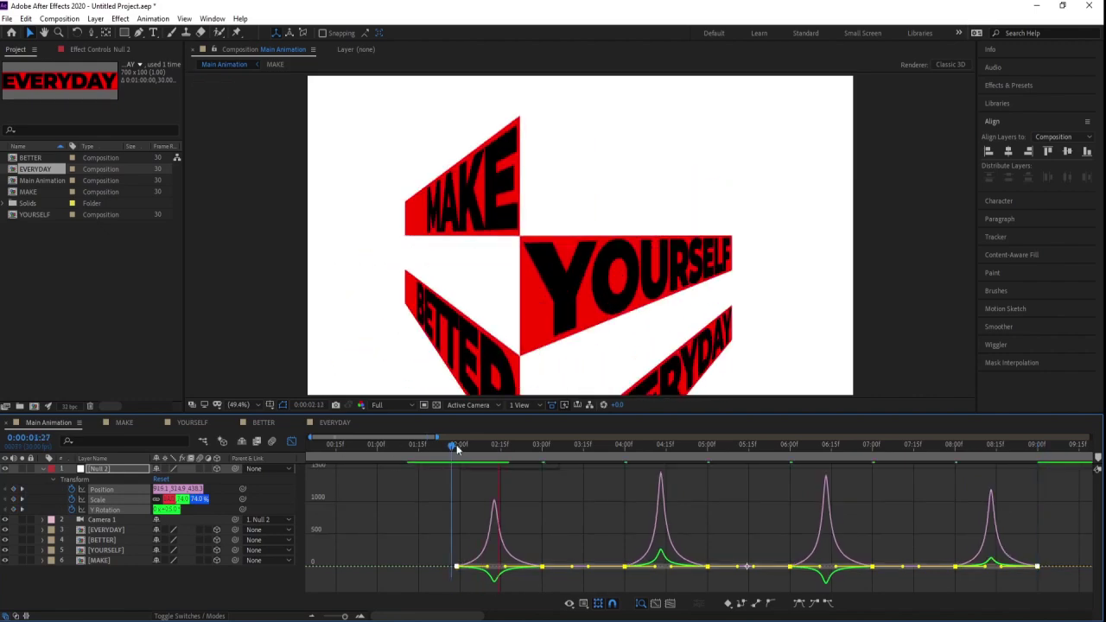
pyautogui.click(292, 440)
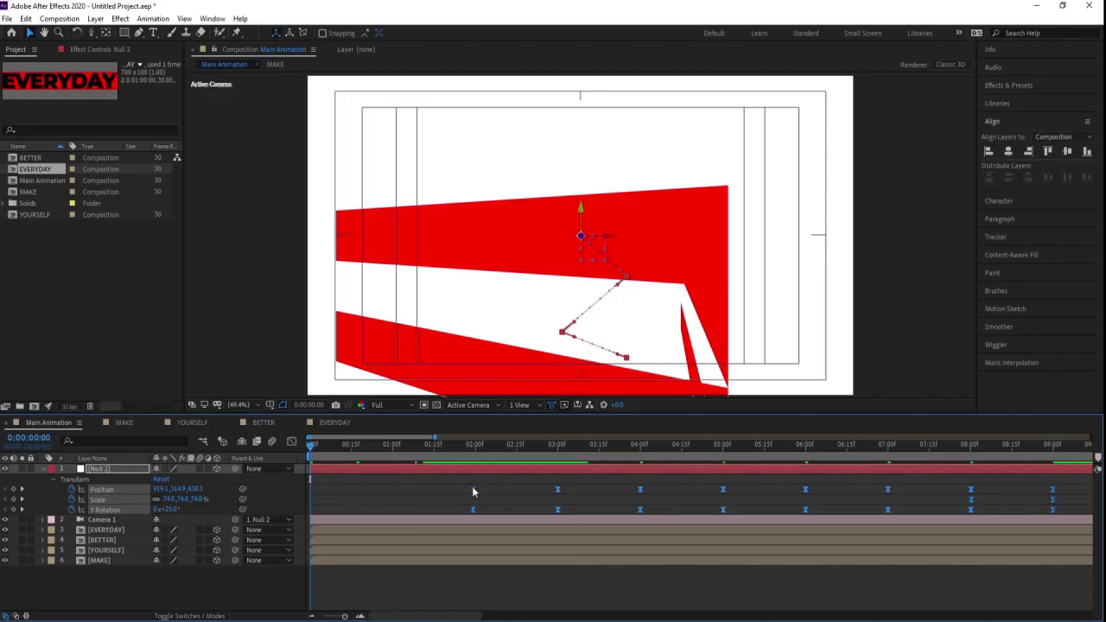
# Slide all Null 2 keyframes so the camera move runs from 0:00:01:00 to 0:00:08:00, then preview.
pyautogui.moveTo(472, 489); pyautogui.dragTo(310, 502)
pyautogui.press('space')
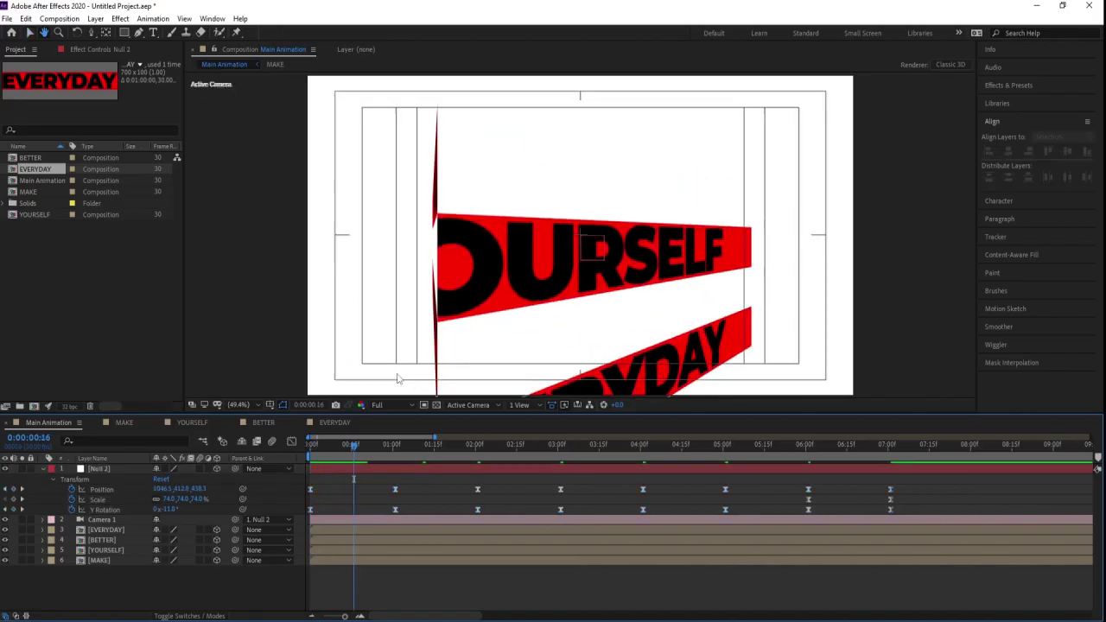
pyautogui.click(393, 446)
pyautogui.moveTo(945, 482); pyautogui.dragTo(393, 500)
pyautogui.press('space')
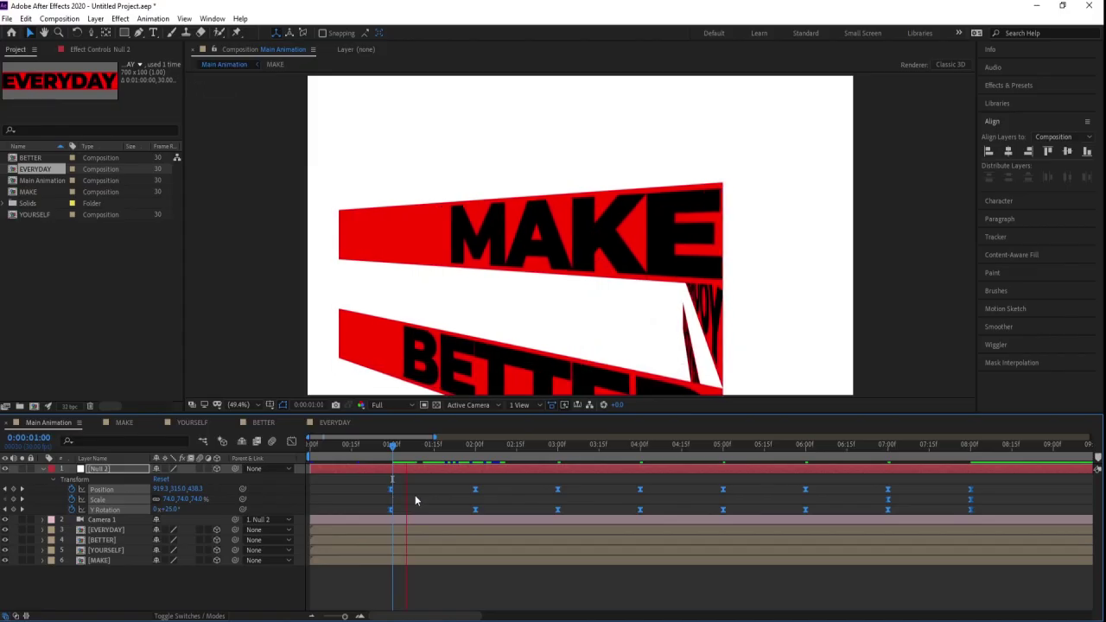
pyautogui.click(439, 502)
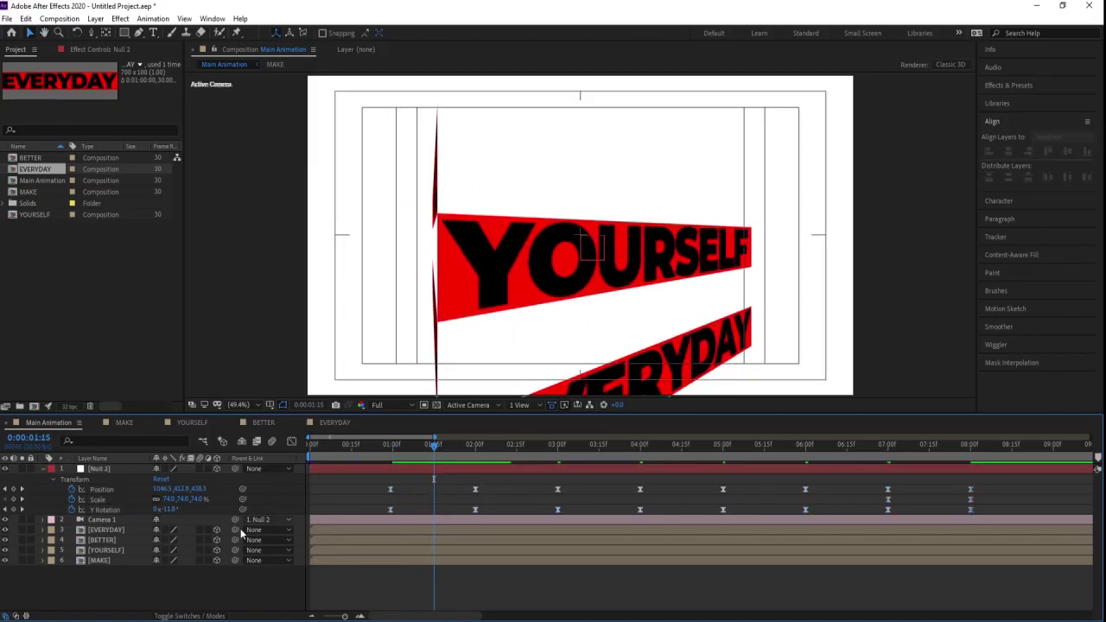
# Trim the YOURSELF layer's in-point to 1:15.
pyautogui.click(123, 553)
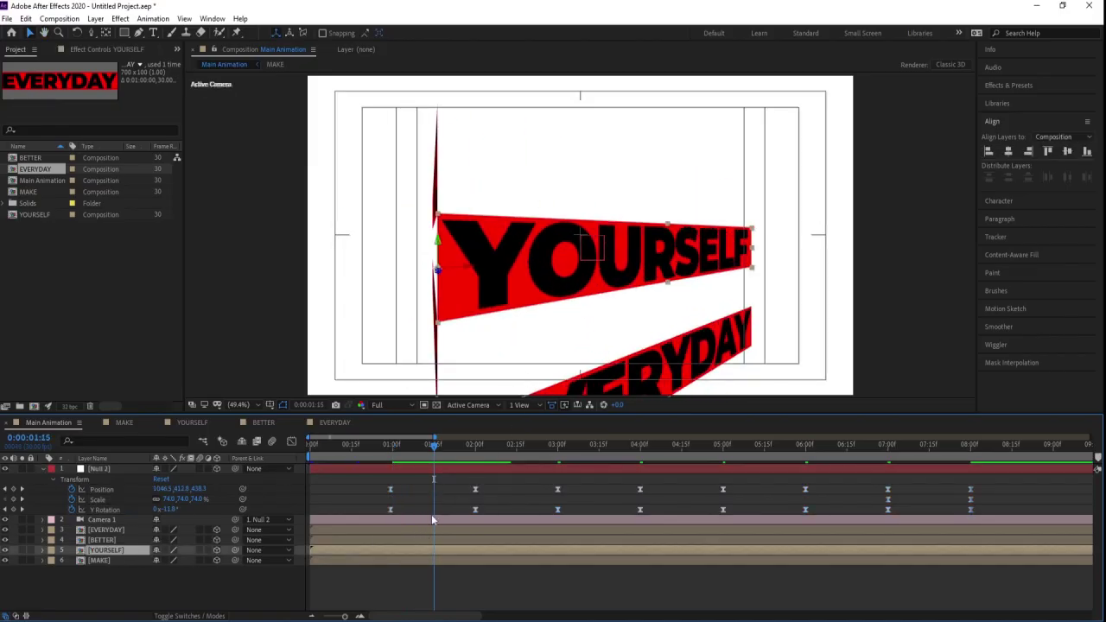
pyautogui.hotkey('alt', '[')
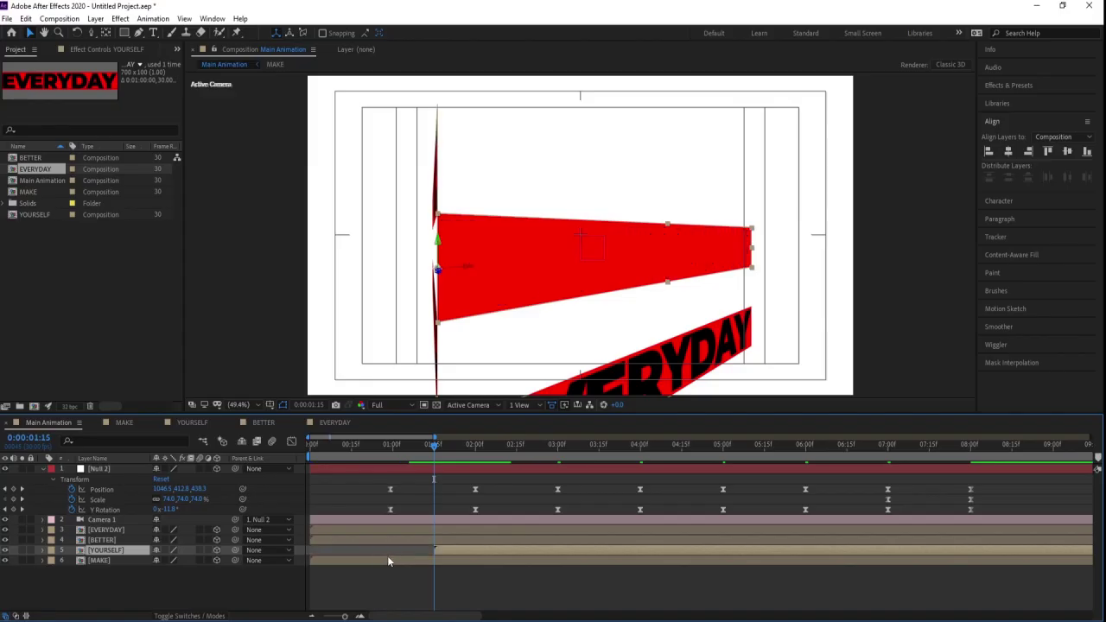
pyautogui.press('space')
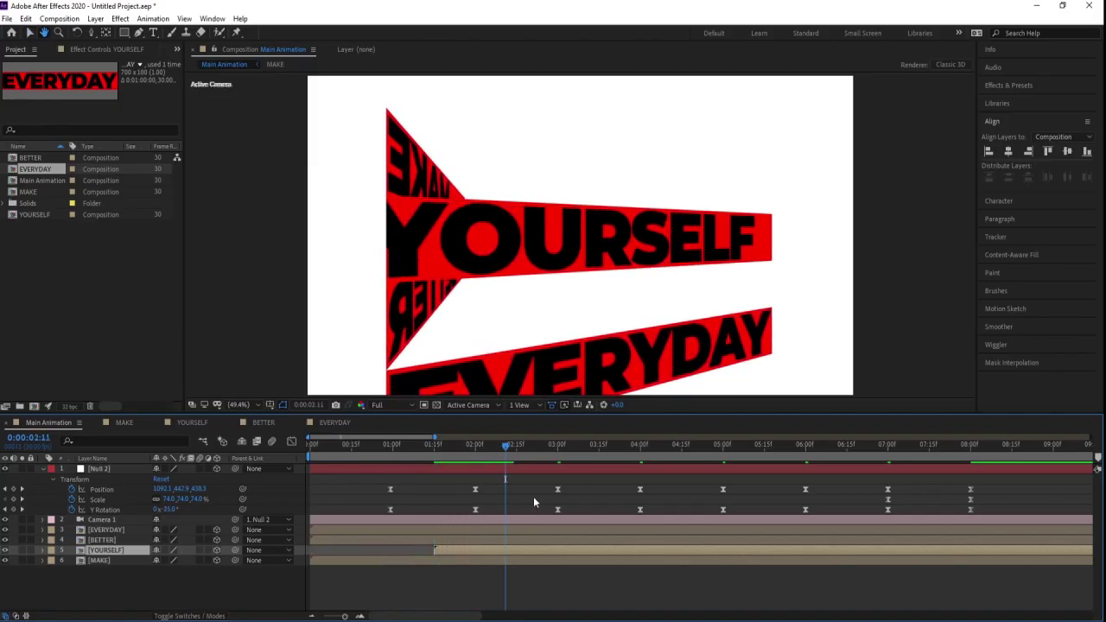
pyautogui.click(560, 450)
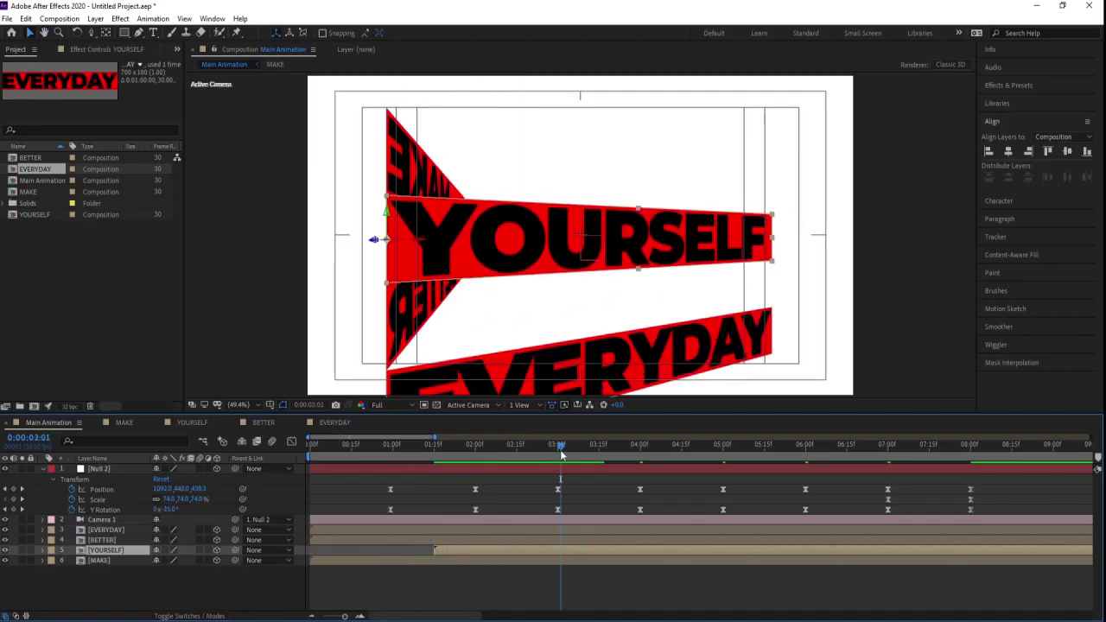
pyautogui.moveTo(560, 449); pyautogui.dragTo(597, 453)
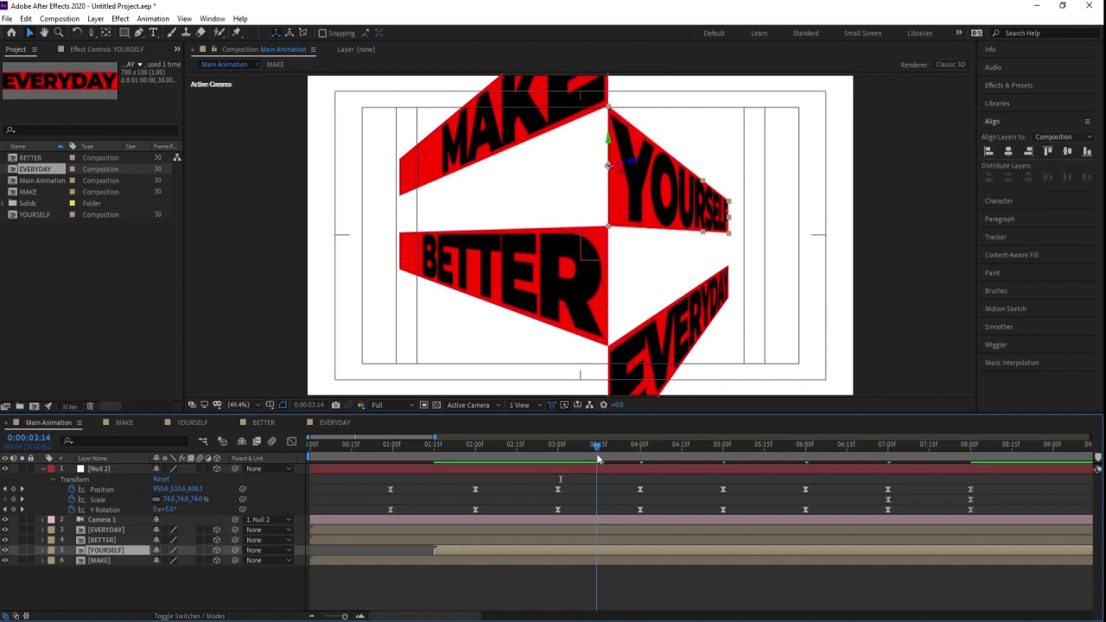
# Trim BETTER to start at 3:14, then push its start a few frames later.
pyautogui.click(124, 540)
pyautogui.press('[')
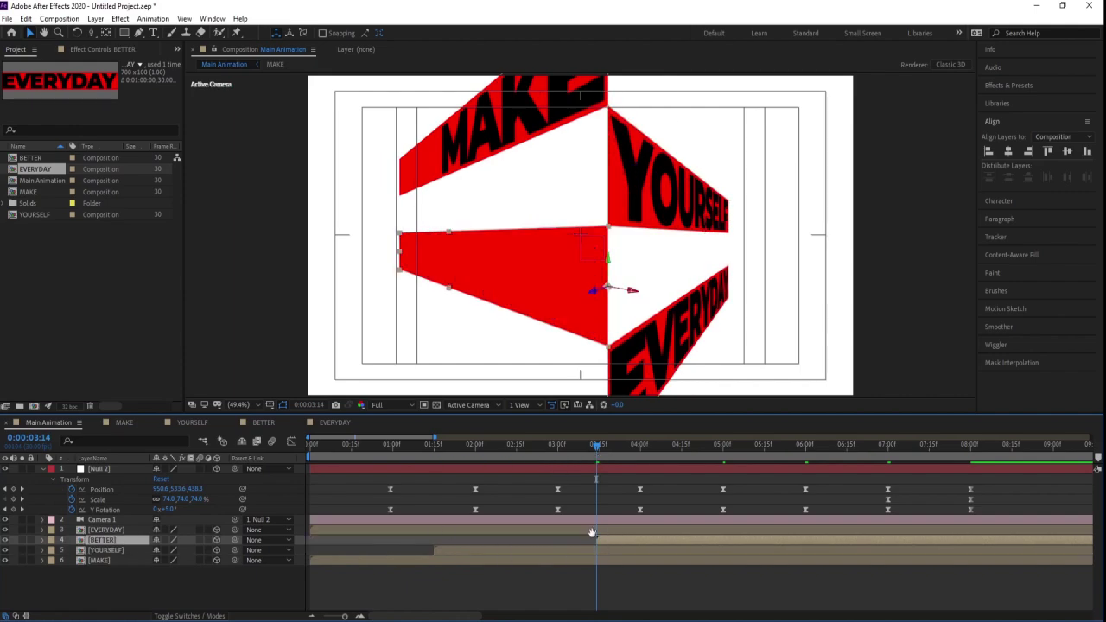
pyautogui.press('space')
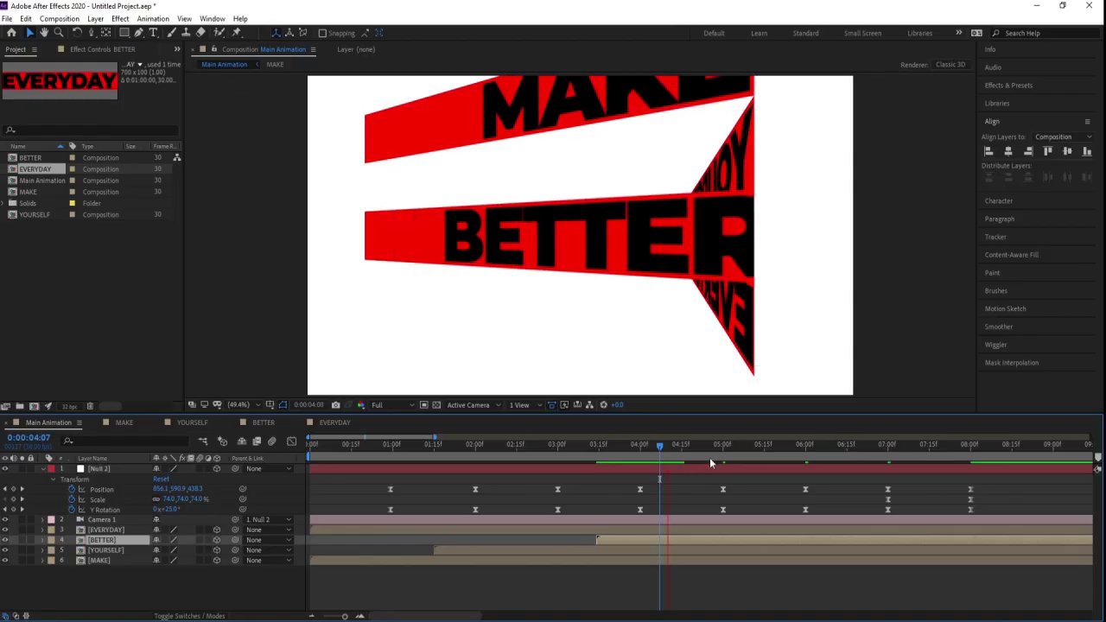
pyautogui.press('space')
pyautogui.moveTo(619, 540); pyautogui.dragTo(632, 541)
pyautogui.click(556, 449)
pyautogui.press('space')
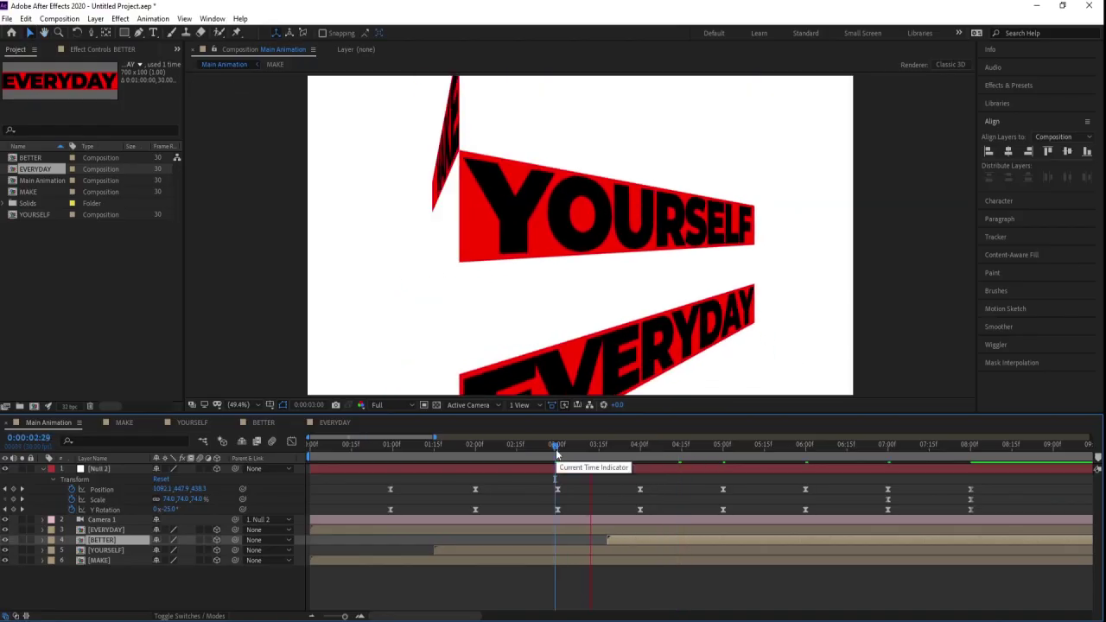
pyautogui.press('space')
pyautogui.press('space')
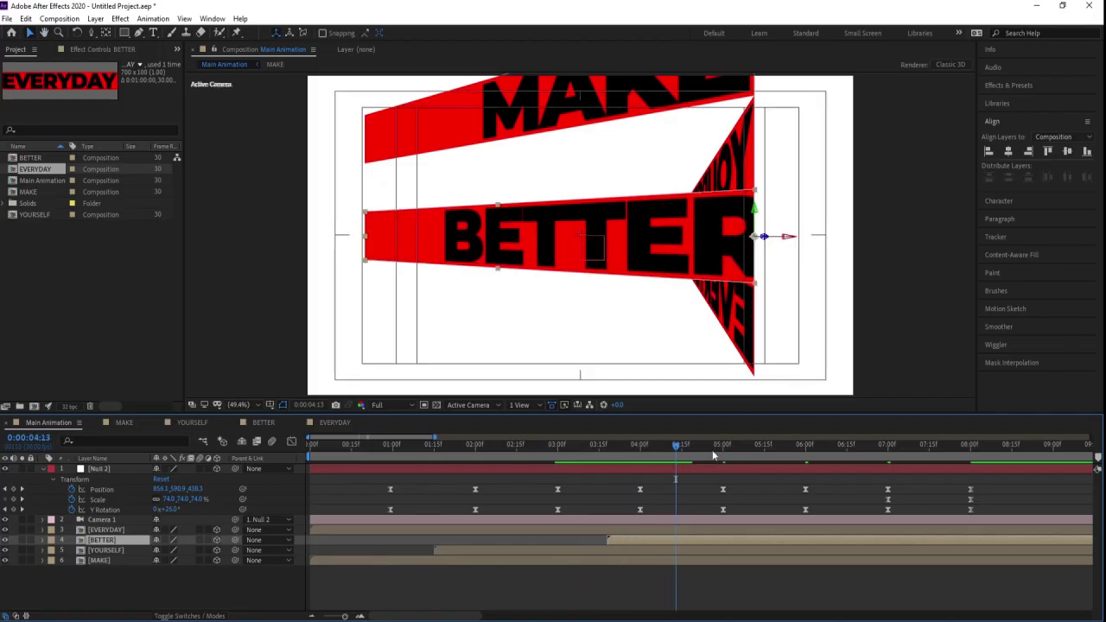
# Trim the EVERYDAY layer to start at 5:14.
pyautogui.moveTo(697, 449); pyautogui.dragTo(761, 460)
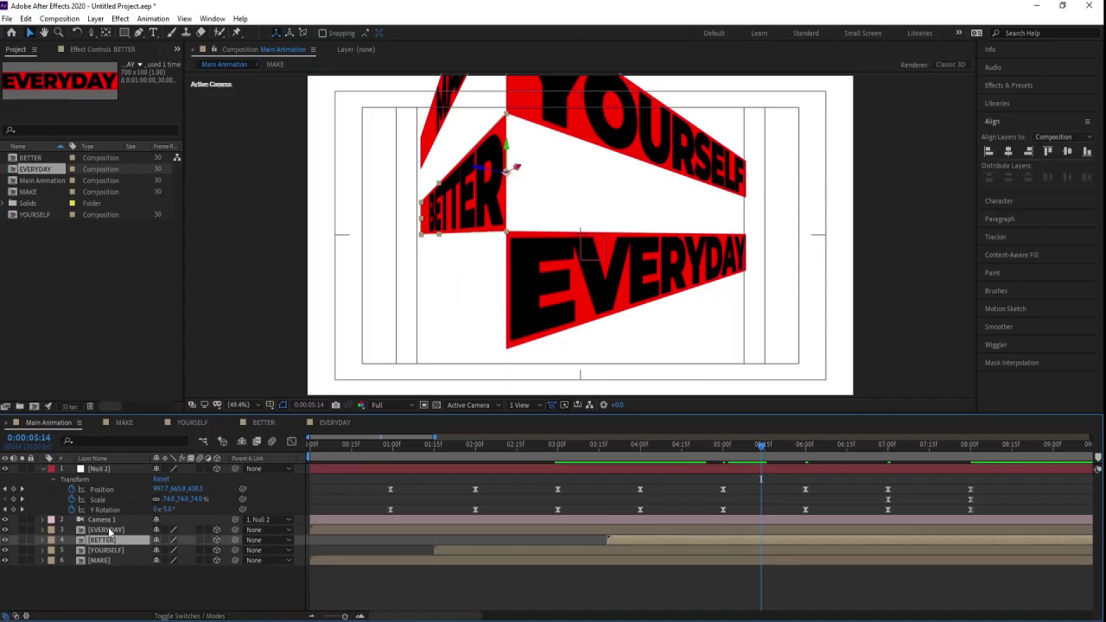
pyautogui.click(107, 530)
pyautogui.press('[')
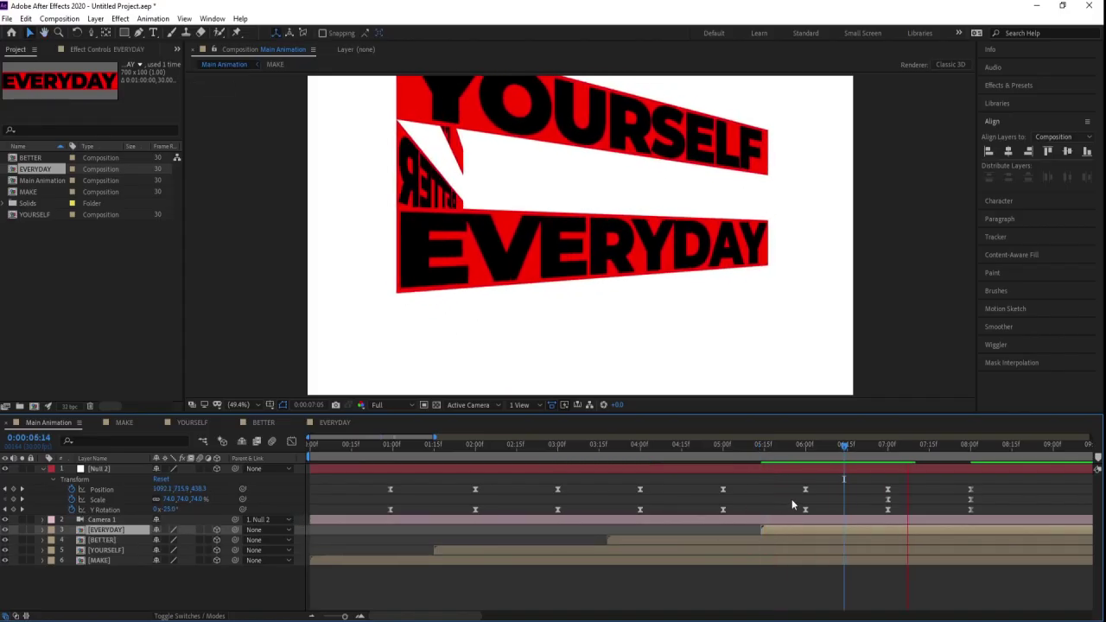
pyautogui.press('space')
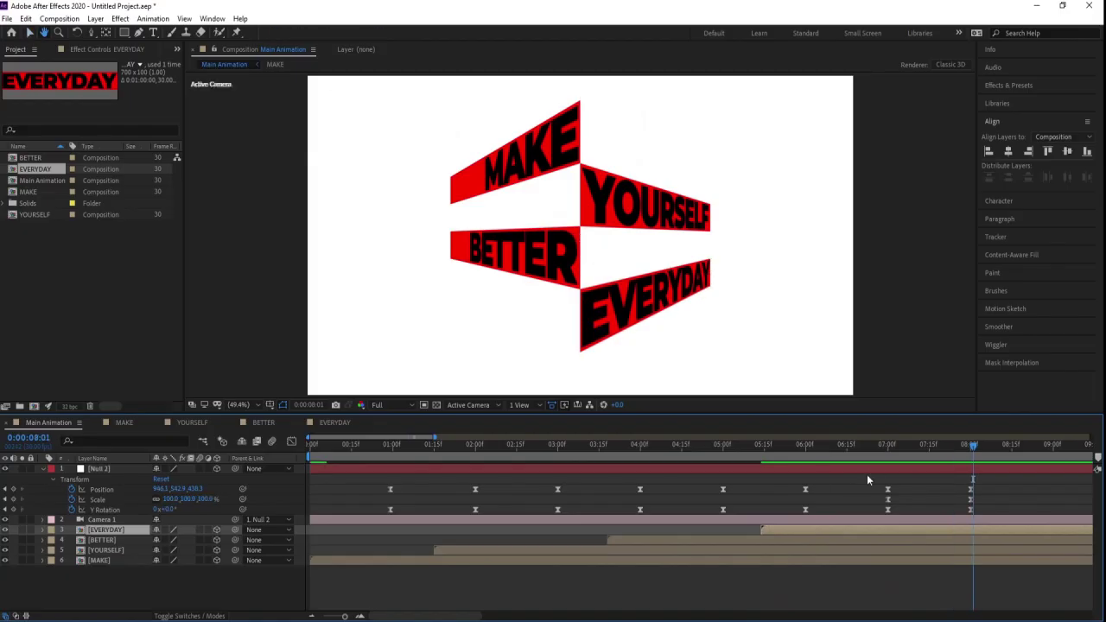
pyautogui.moveTo(867, 446); pyautogui.dragTo(346, 449)
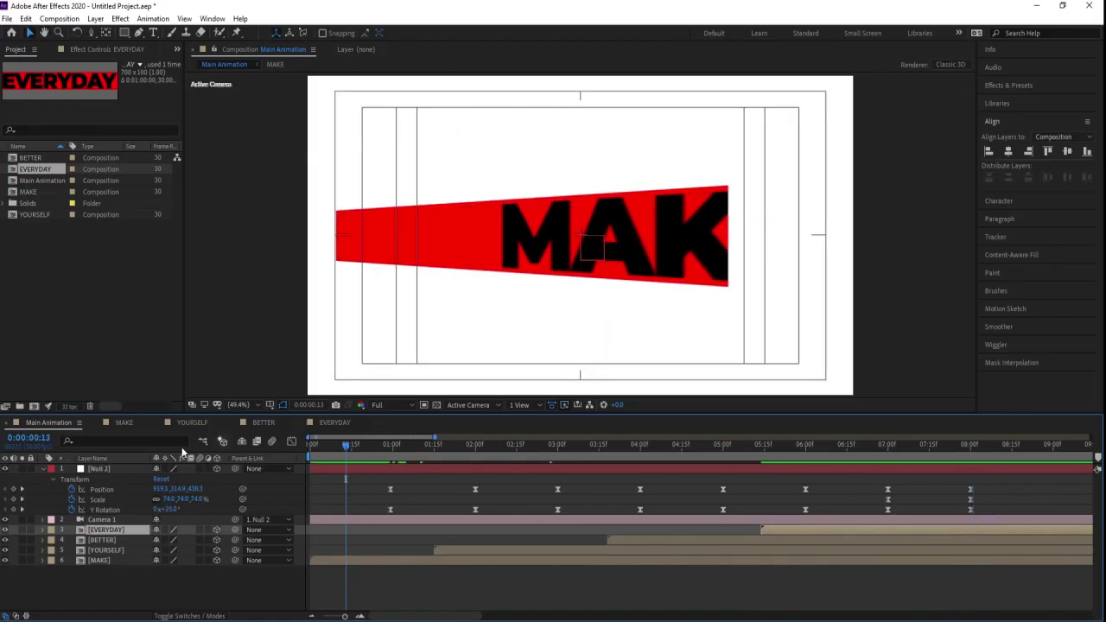
pyautogui.click(192, 423)
# Turn off Red Solid 1 in the YOURSELF, BETTER and EVERYDAY comps, then preview Main Animation.
pyautogui.click(4, 489)
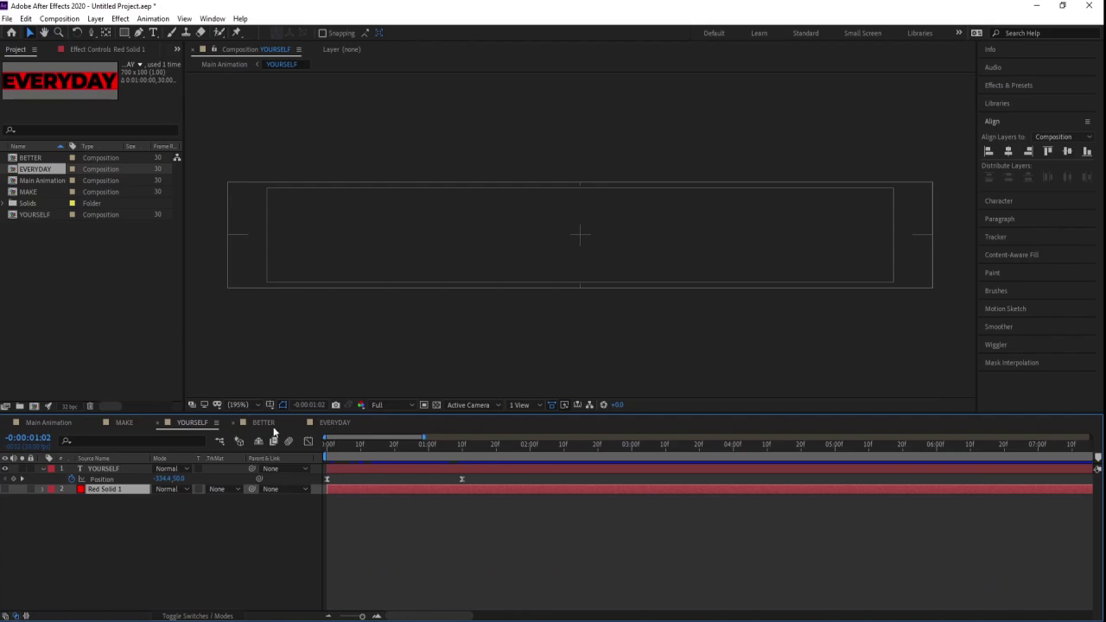
pyautogui.click(264, 422)
pyautogui.click(334, 423)
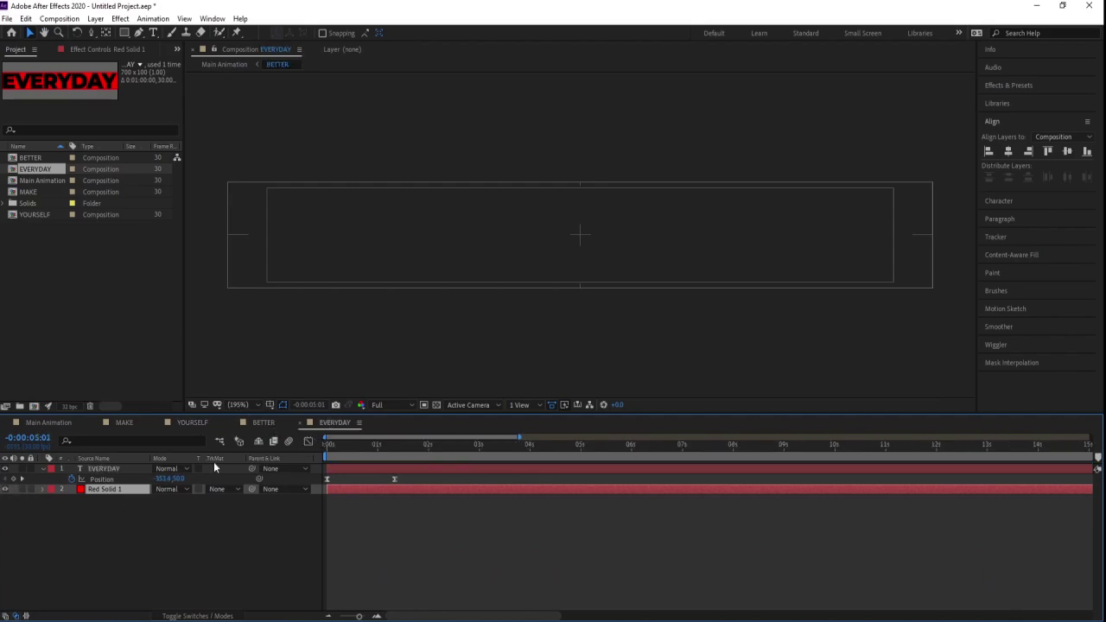
pyautogui.click(52, 423)
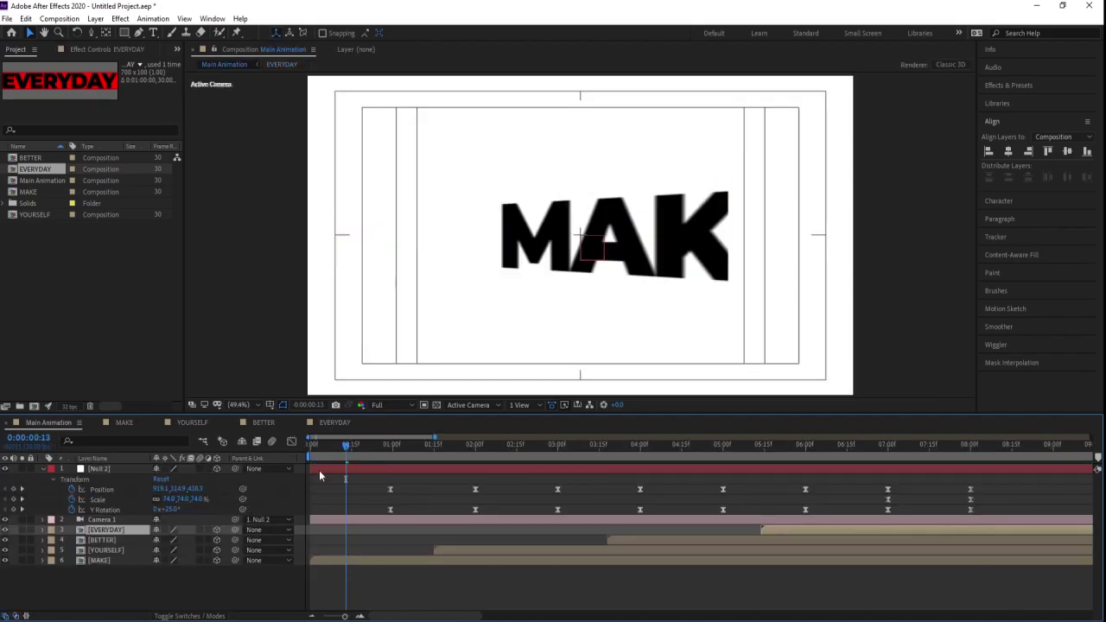
pyautogui.press('space')
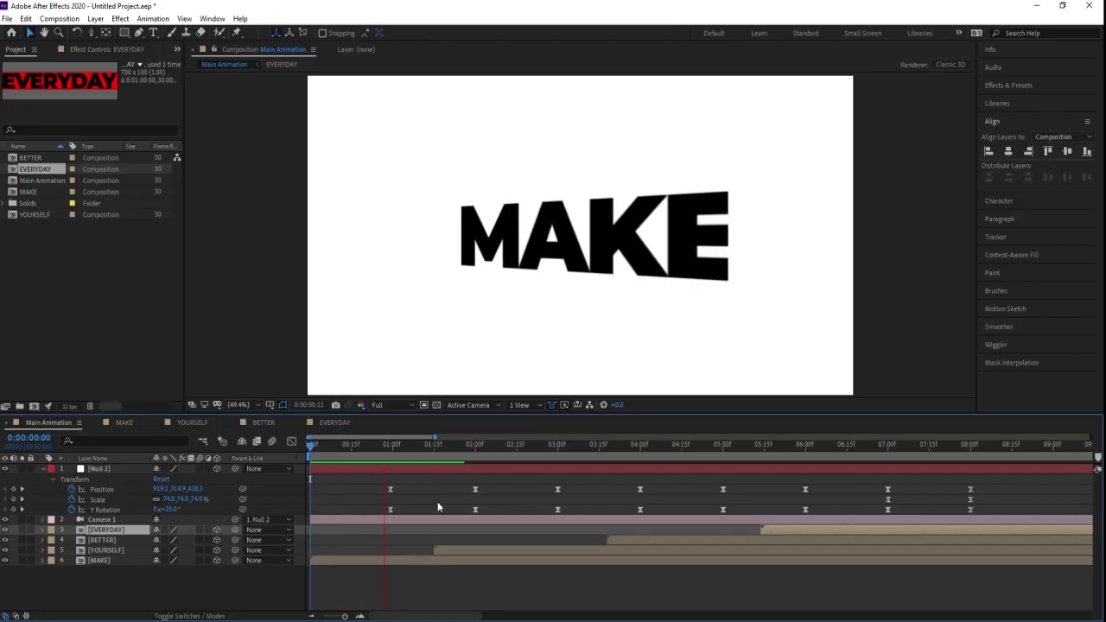
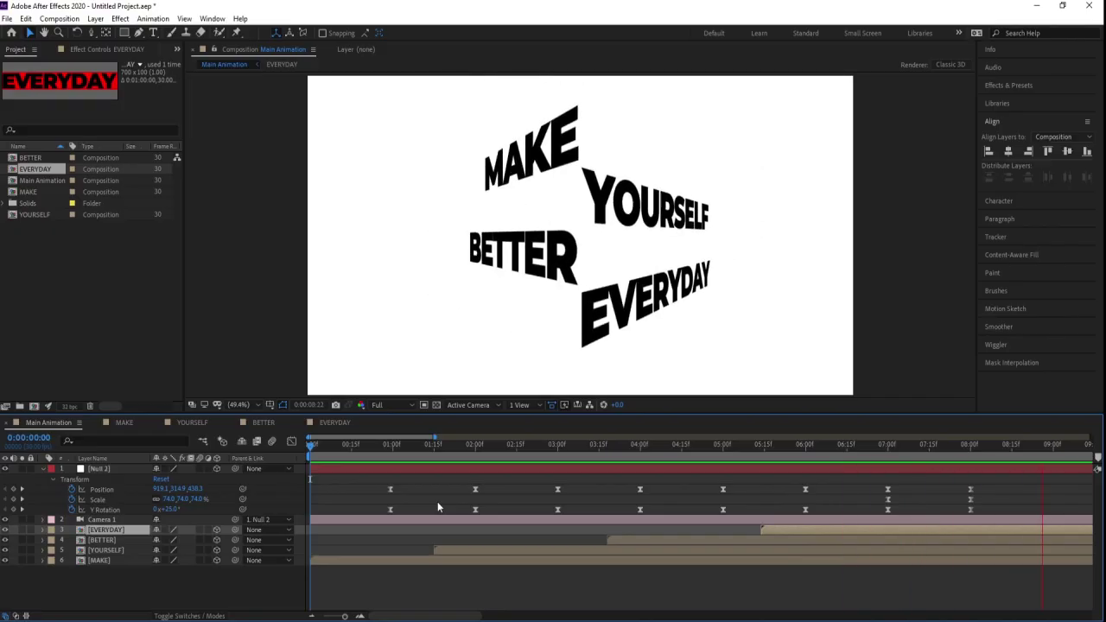
# Stop the preview, check Camera 1's settings without changing them, and return to the opening MAKE shot at 0:00:00:15.
pyautogui.press('space')
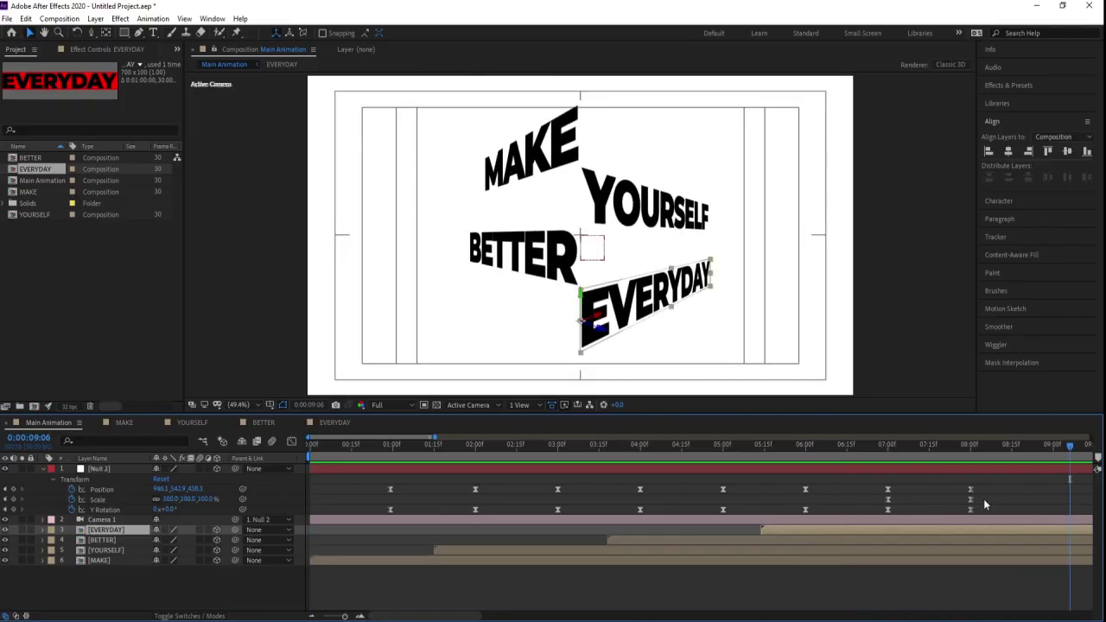
pyautogui.press('j')
pyautogui.doubleClick(99, 519)
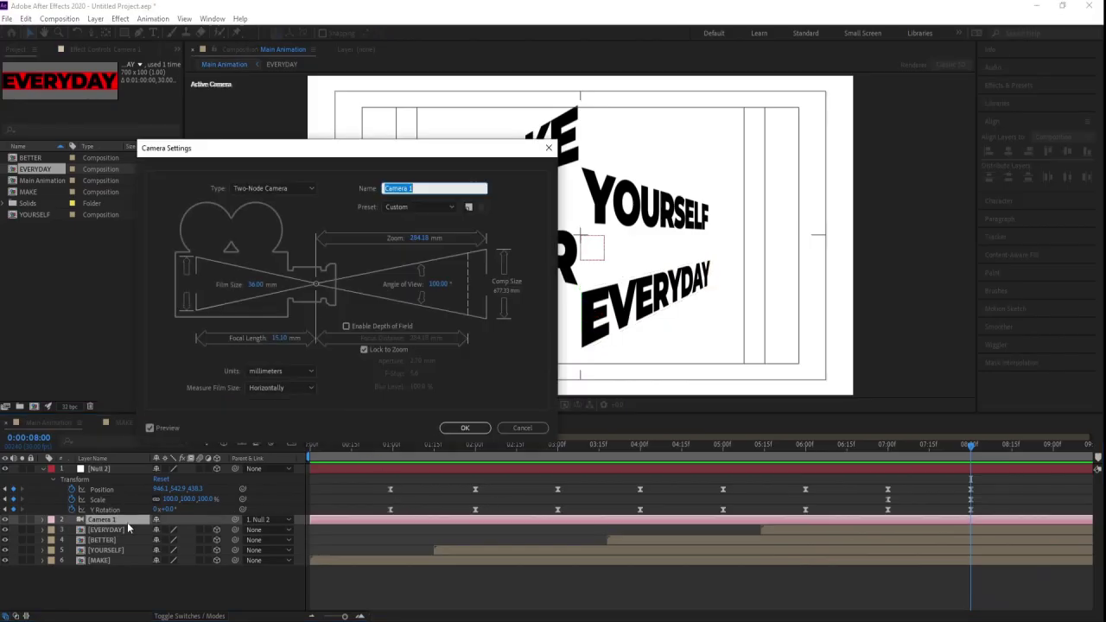
pyautogui.click(522, 428)
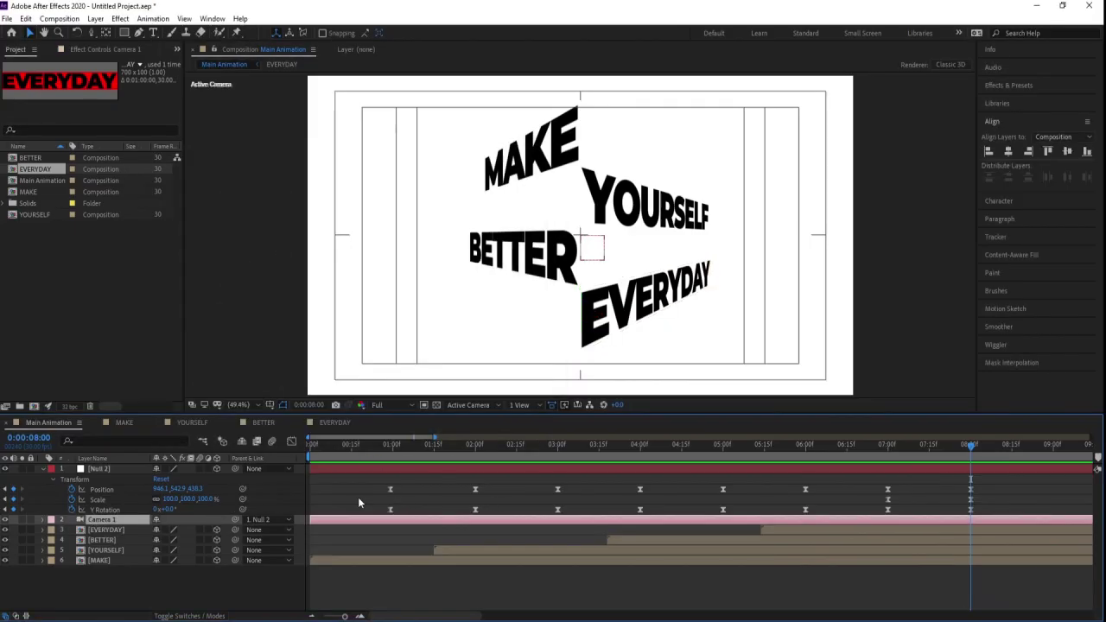
pyautogui.click(358, 453)
# Reveal Camera 1's options, turn on depth of field, and set the aperture to 200.
pyautogui.press('a')
pyautogui.press('a')
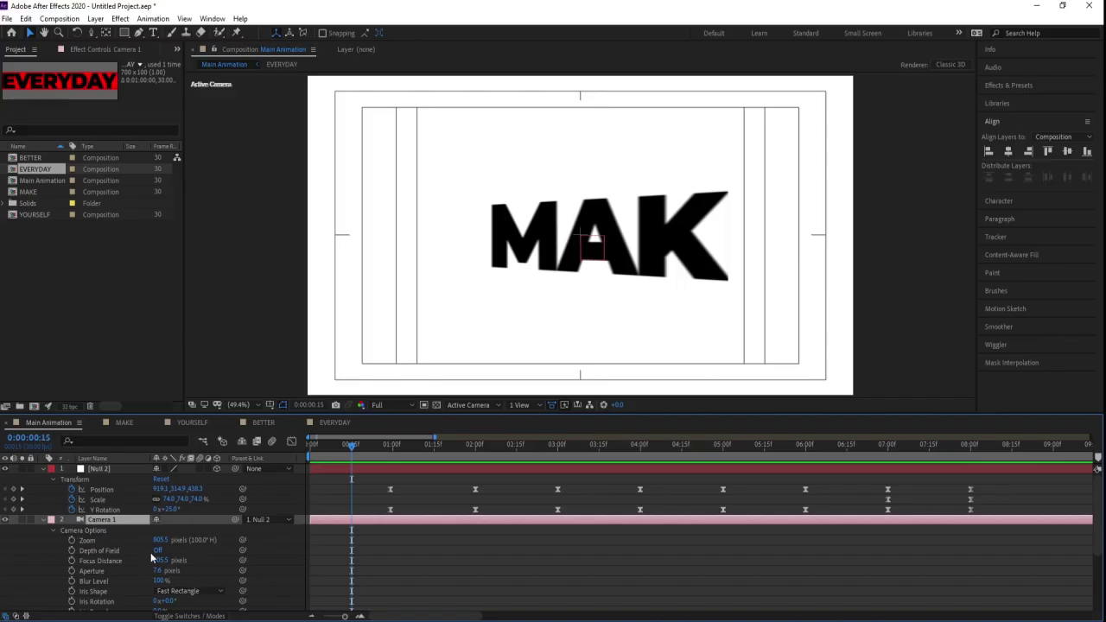
pyautogui.click(156, 551)
pyautogui.press('Num_Lock')
pyautogui.press('KP_0')
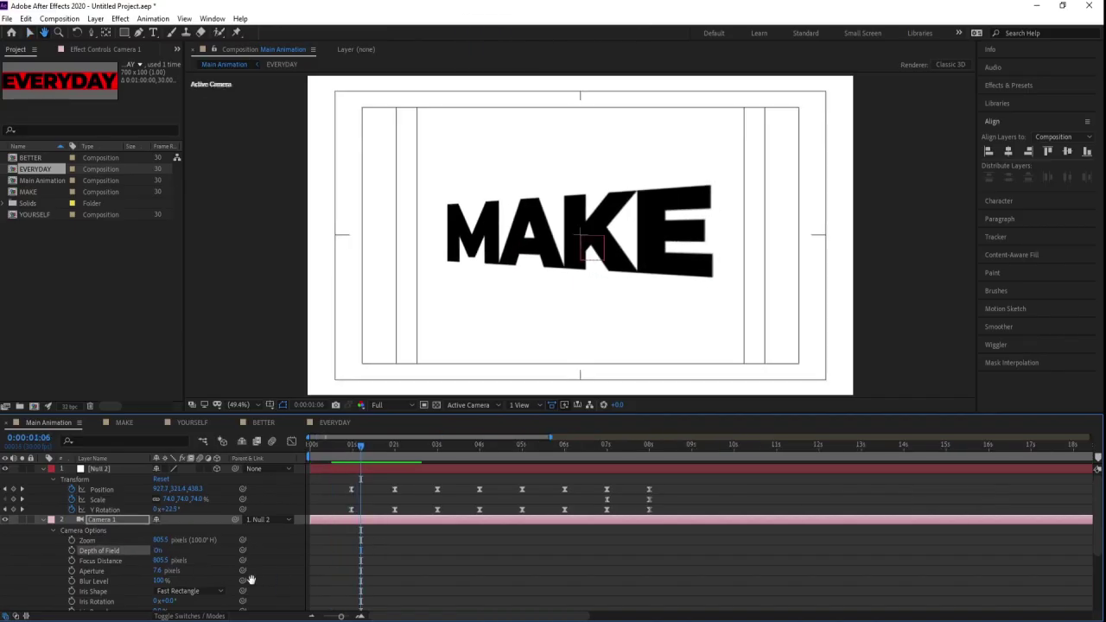
pyautogui.click(158, 571)
pyautogui.write('200')
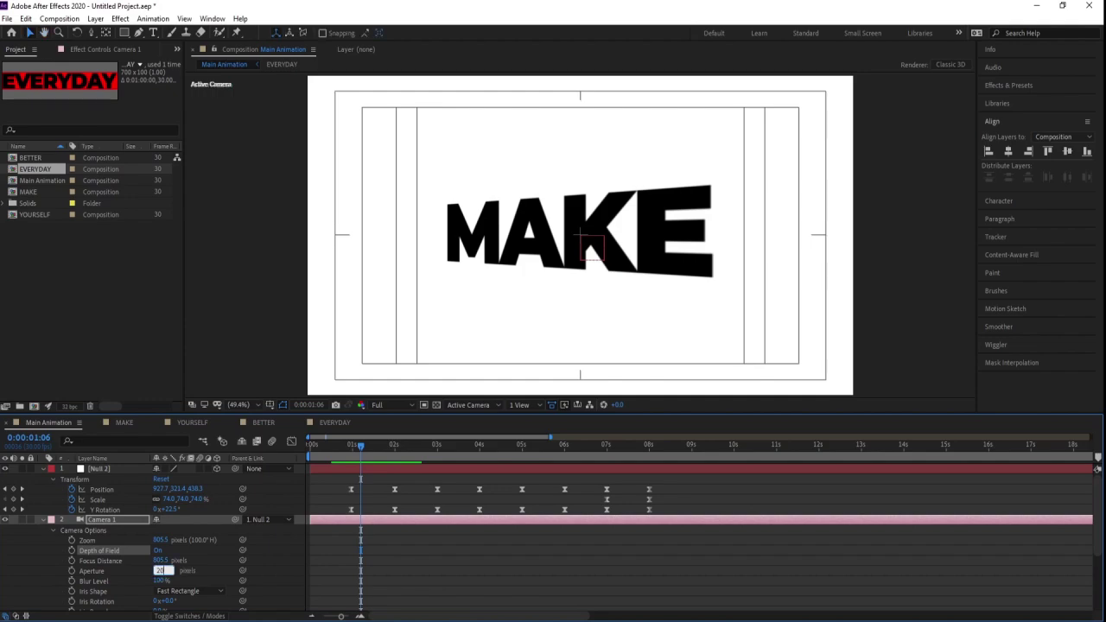
pyautogui.press('Return')
pyautogui.press('space')
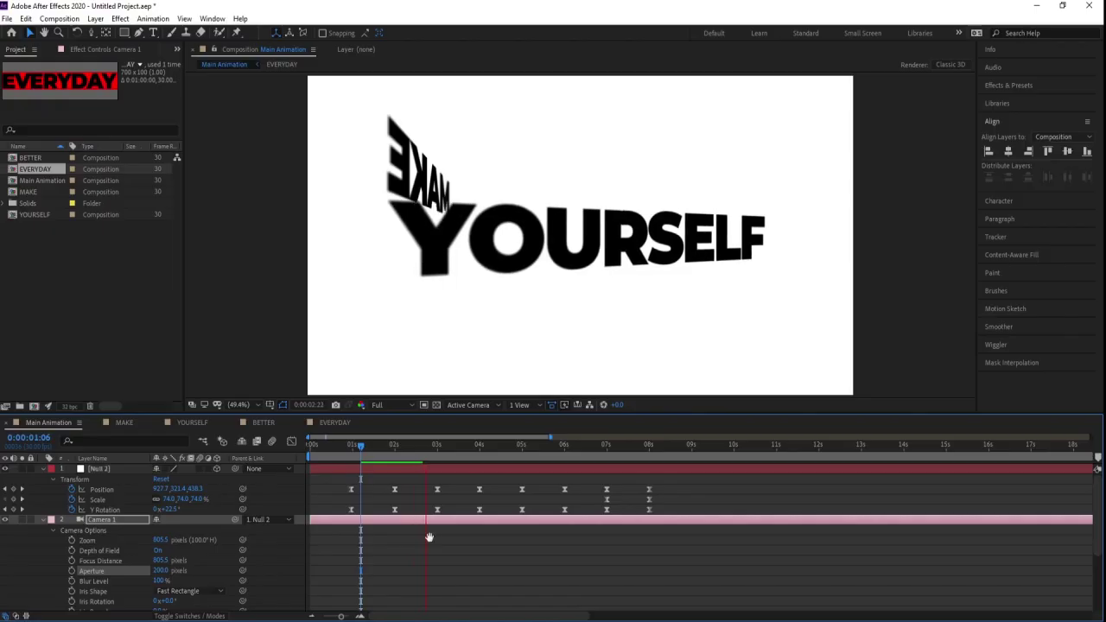
pyautogui.press('space')
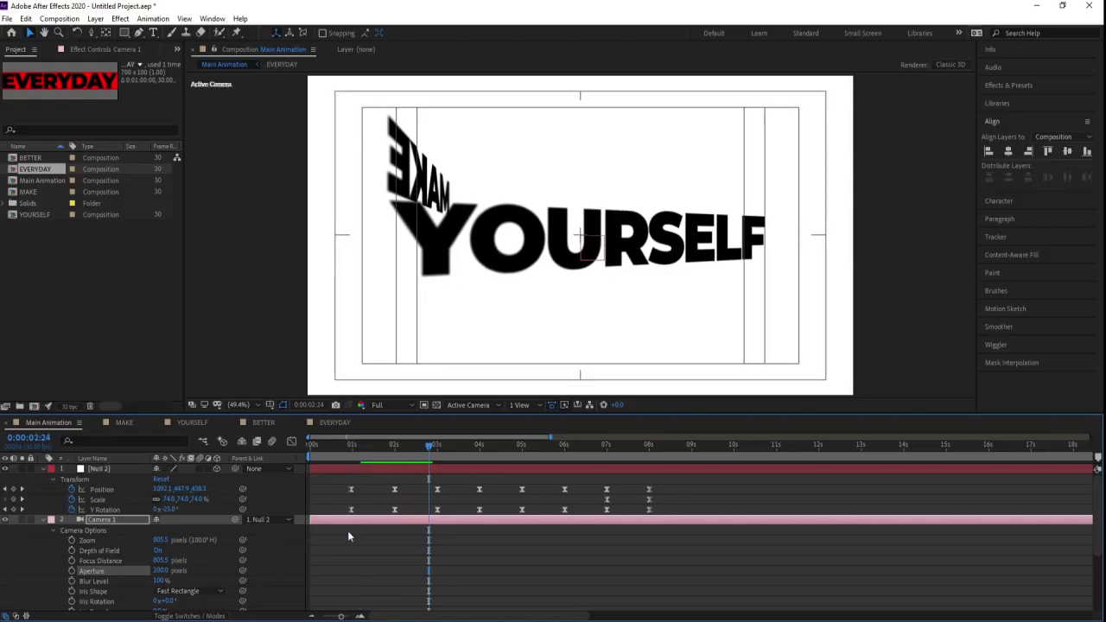
# Set the blur level to 200% and try focus distances of 2000 and 1000.
pyautogui.click(161, 581)
pyautogui.write('200')
pyautogui.press('Return')
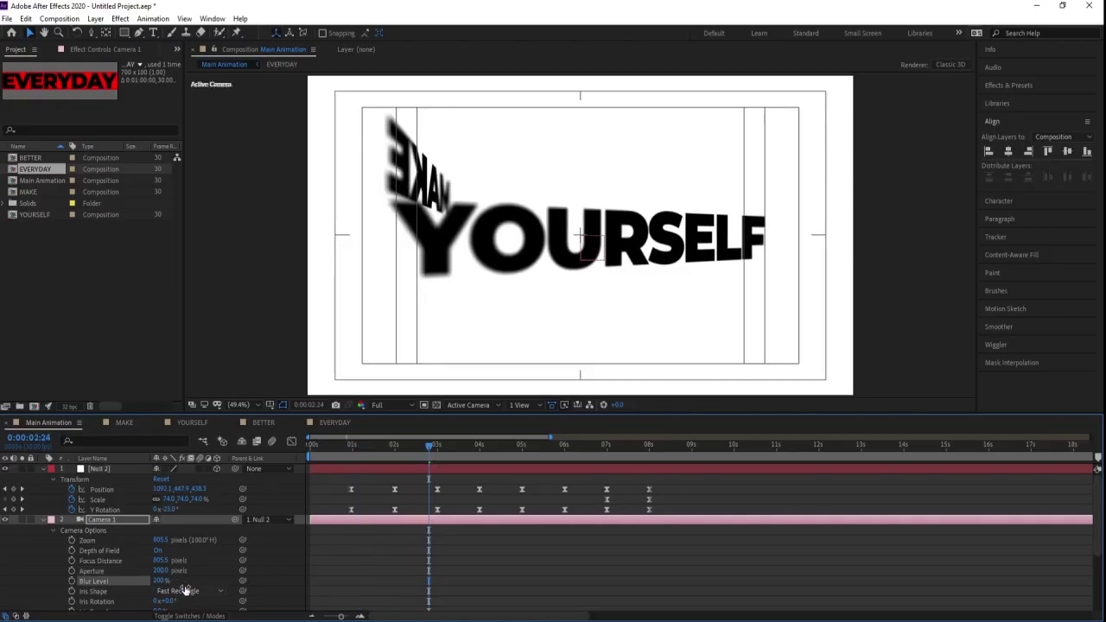
pyautogui.moveTo(159, 560); pyautogui.dragTo(287, 573)
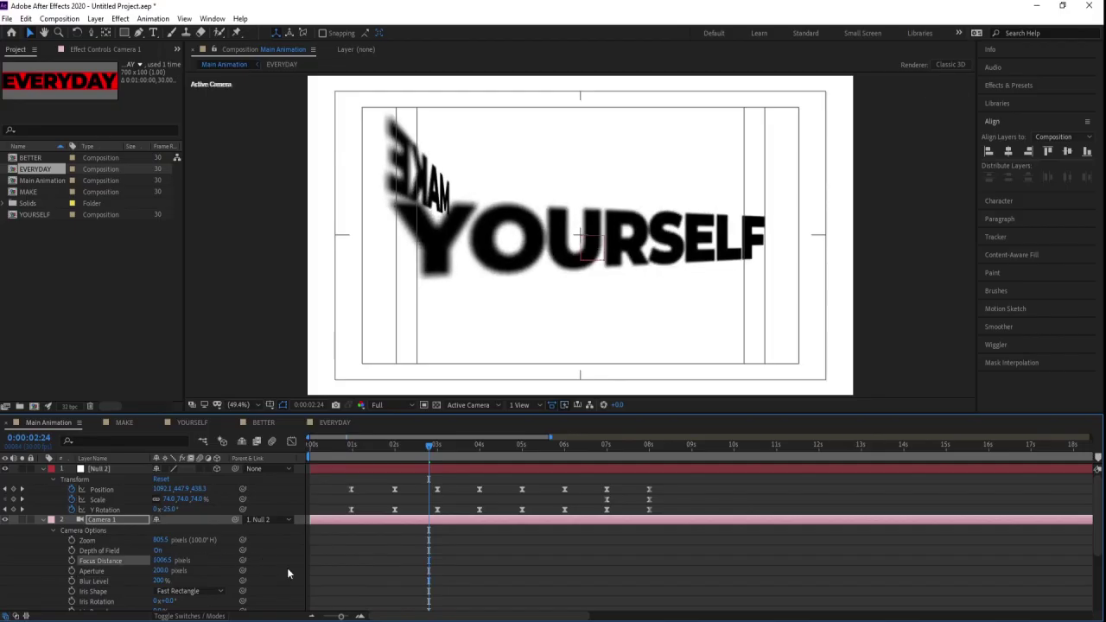
pyautogui.click(163, 560)
pyautogui.write('2000')
pyautogui.press('Return')
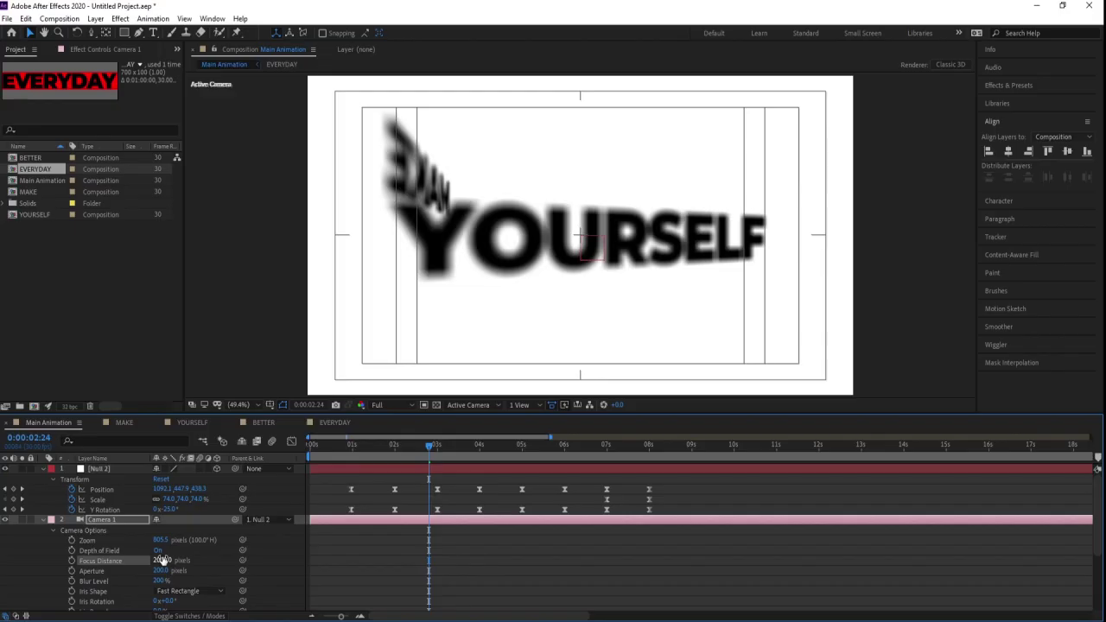
pyautogui.click(163, 560)
pyautogui.write('1000')
pyautogui.press('Return')
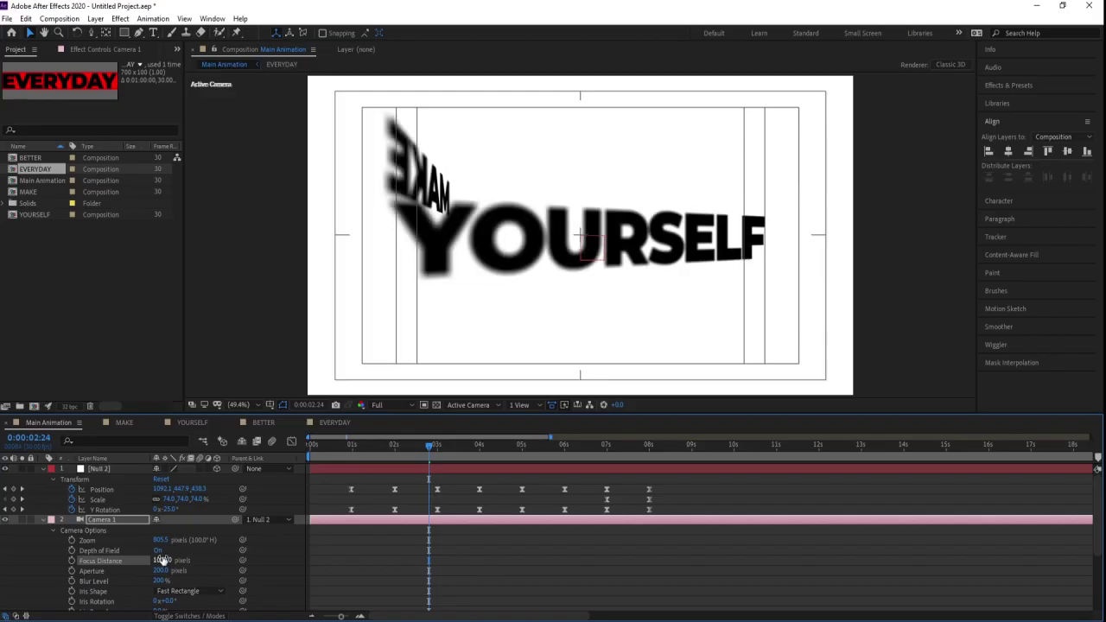
# Test further focus distances of about 934, 100 and 1200.
pyautogui.moveTo(163, 560); pyautogui.dragTo(137, 562)
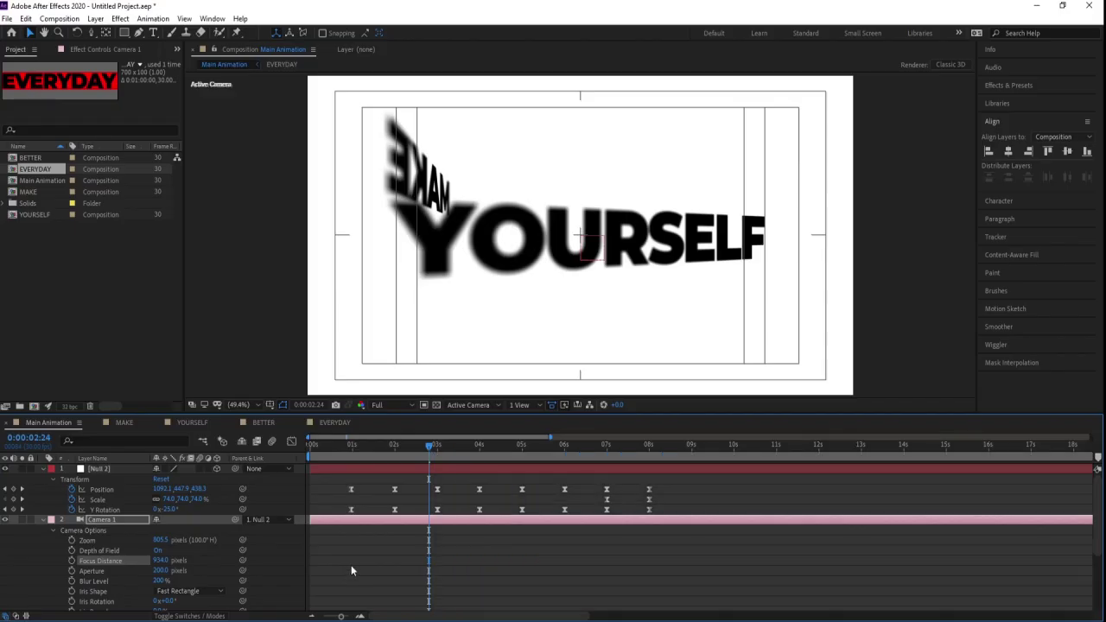
pyautogui.click(161, 560)
pyautogui.write('100')
pyautogui.press('Return')
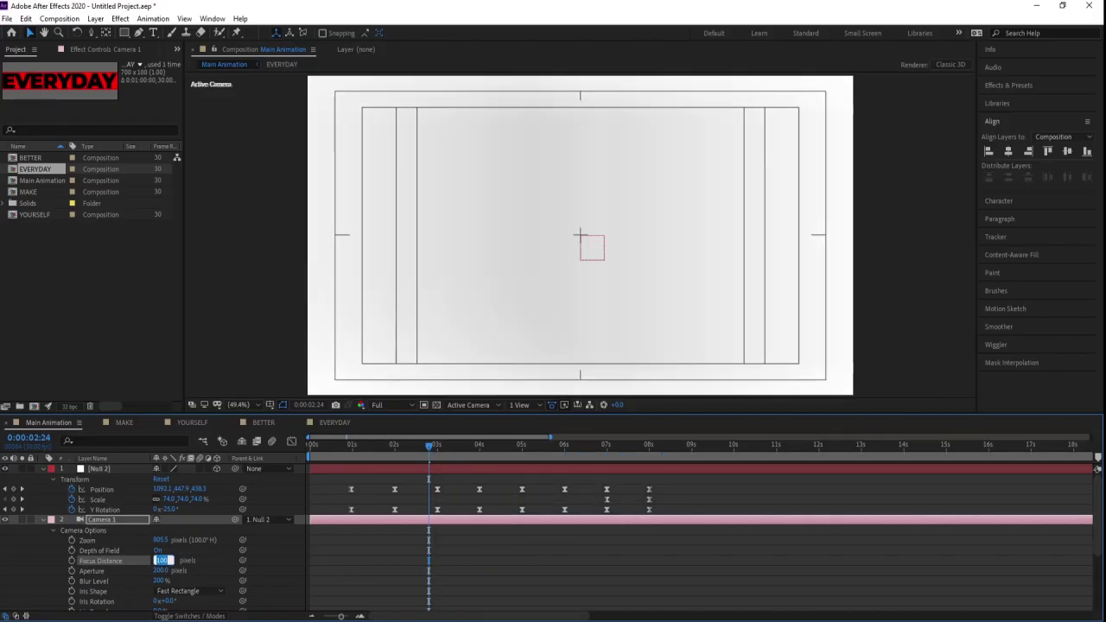
pyautogui.press('Return')
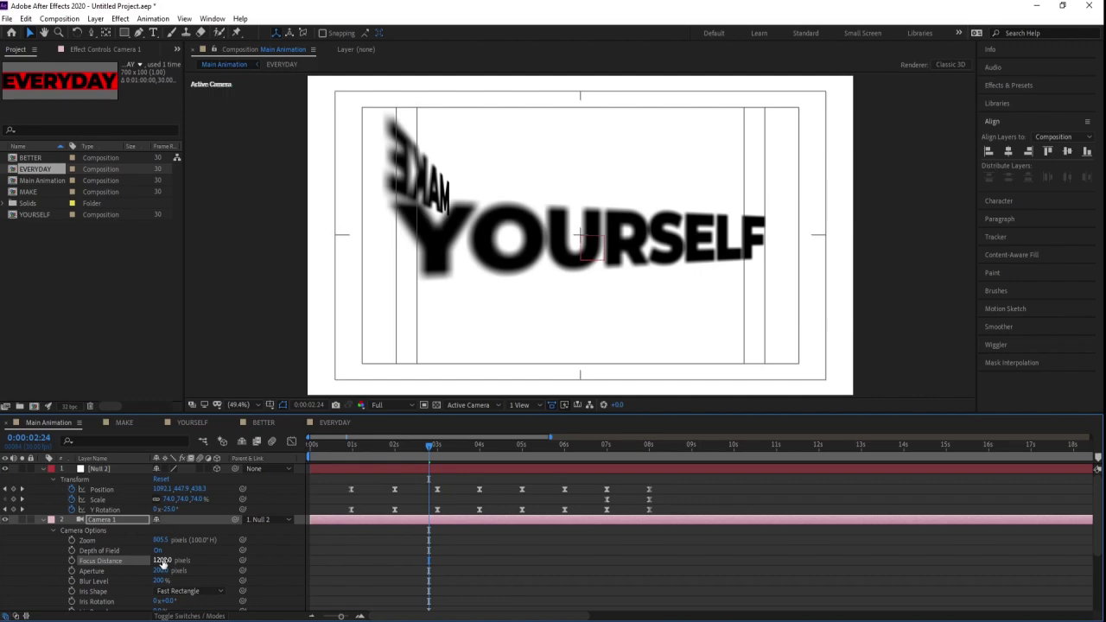
pyautogui.moveTo(162, 561); pyautogui.dragTo(242, 560)
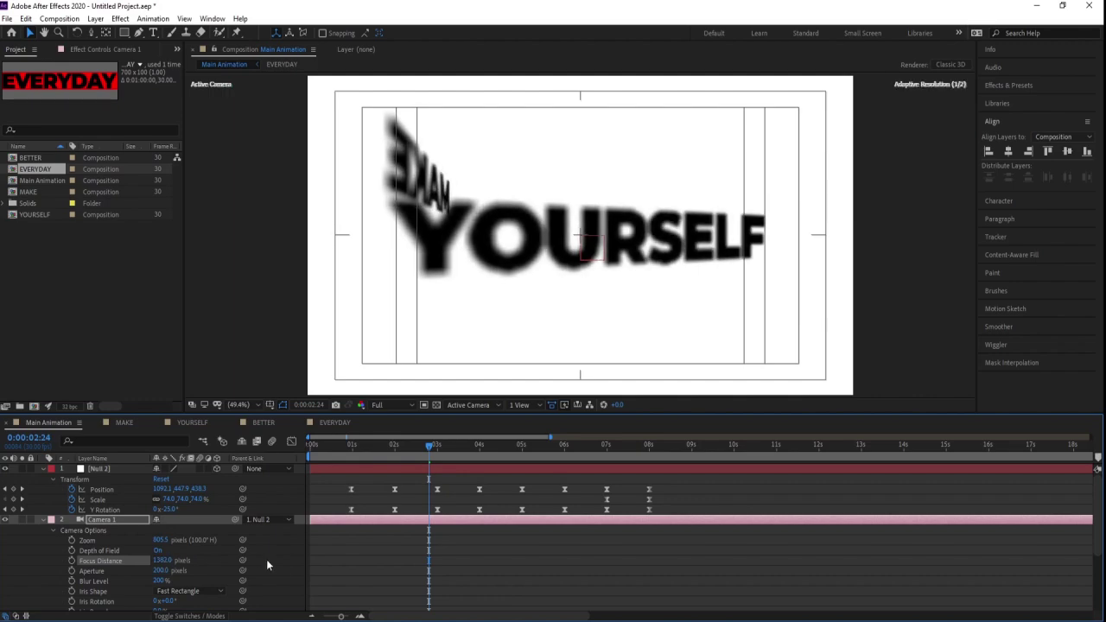
# Settle the focus distance at 800 pixels and preview from the start.
pyautogui.click(468, 579)
pyautogui.press('pagedown')
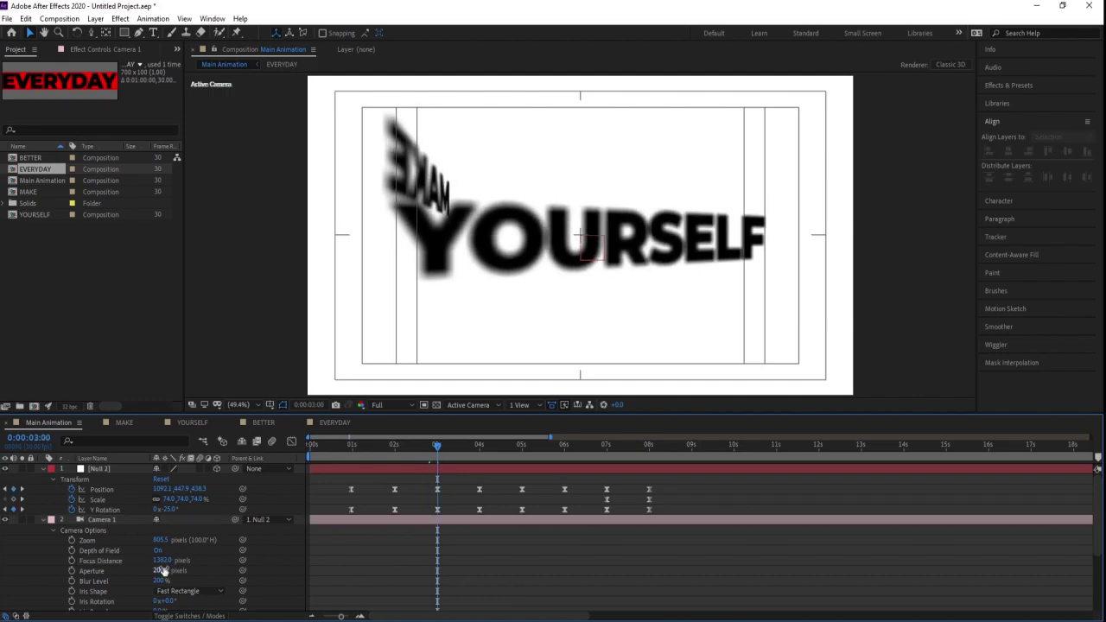
pyautogui.moveTo(161, 562); pyautogui.dragTo(143, 579)
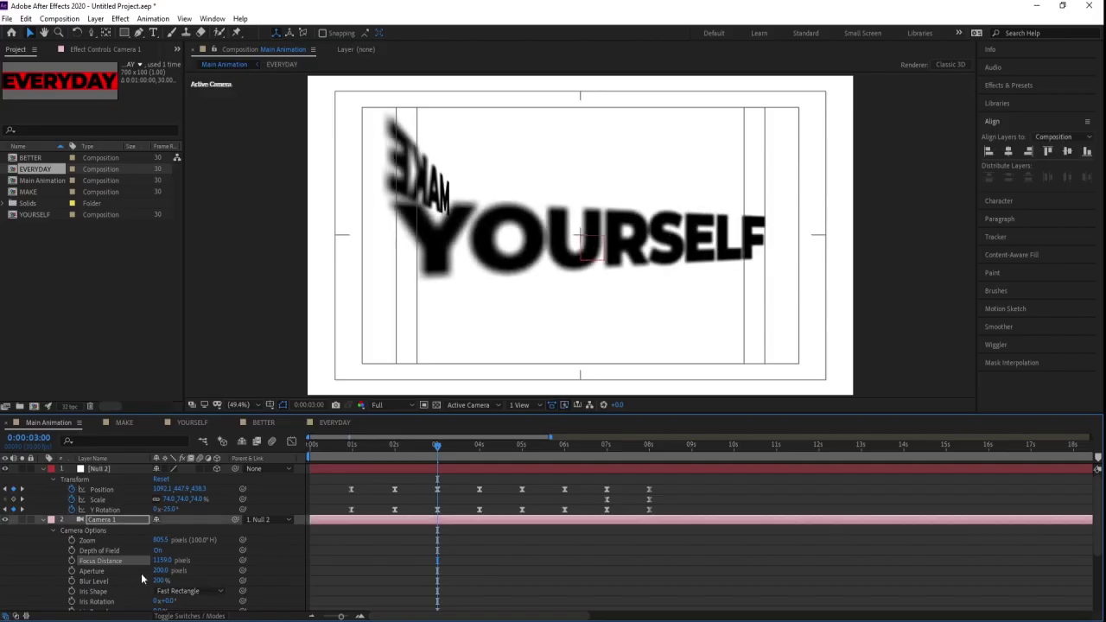
pyautogui.click(162, 561)
pyautogui.press('Return')
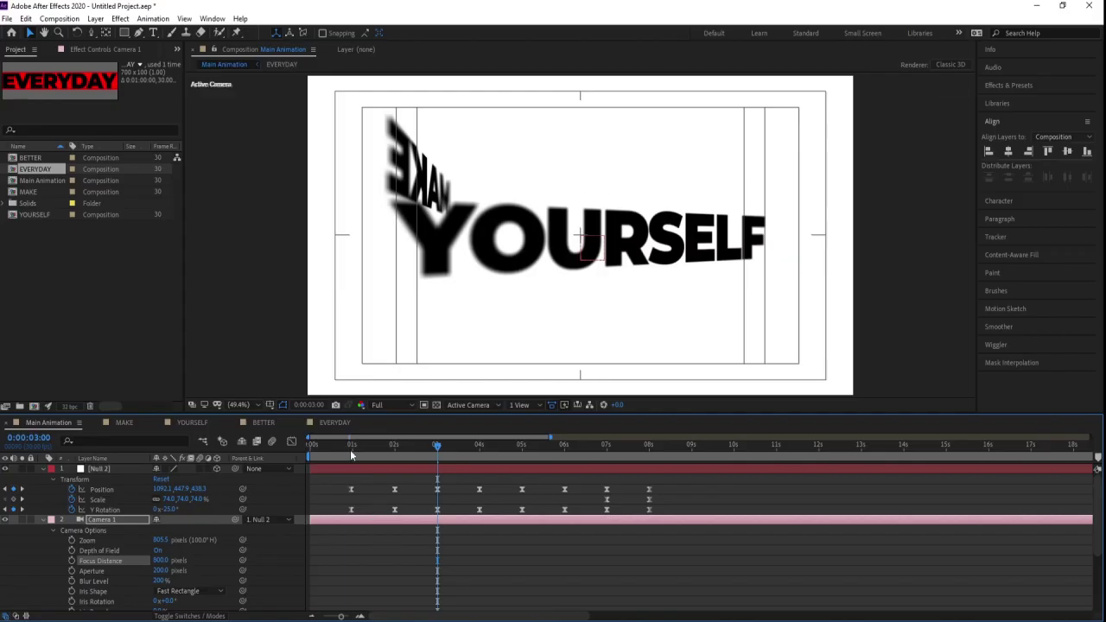
pyautogui.click(312, 446)
pyautogui.press('space')
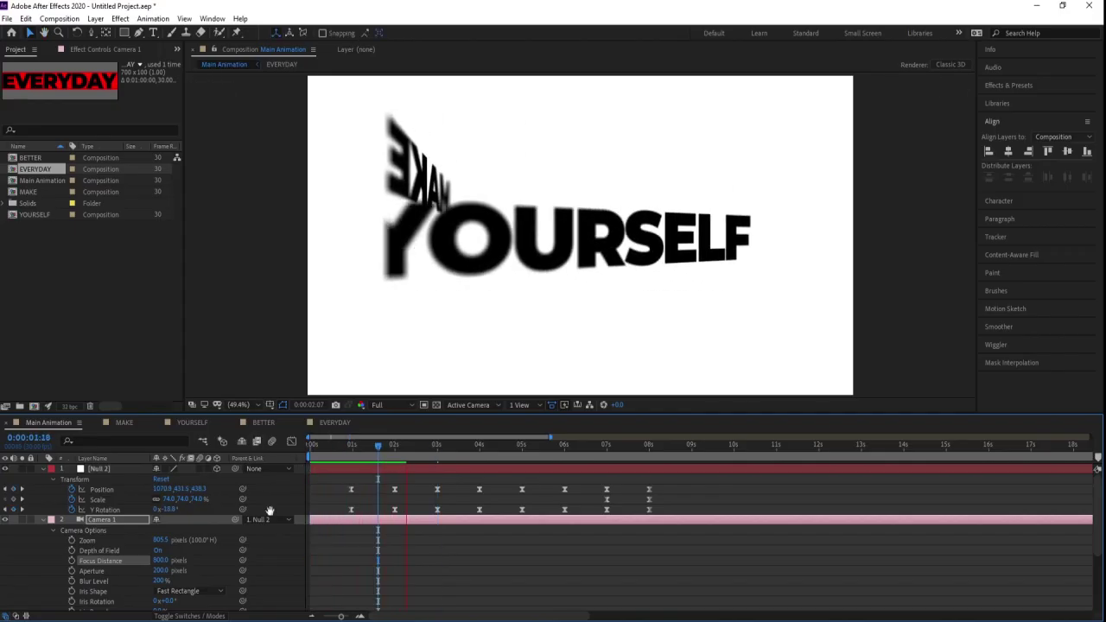
# On the YOURSELF shot, try focus distances of 400, 1000, about 1074 and 1500.
pyautogui.press('space')
pyautogui.click(163, 560)
pyautogui.write('40')
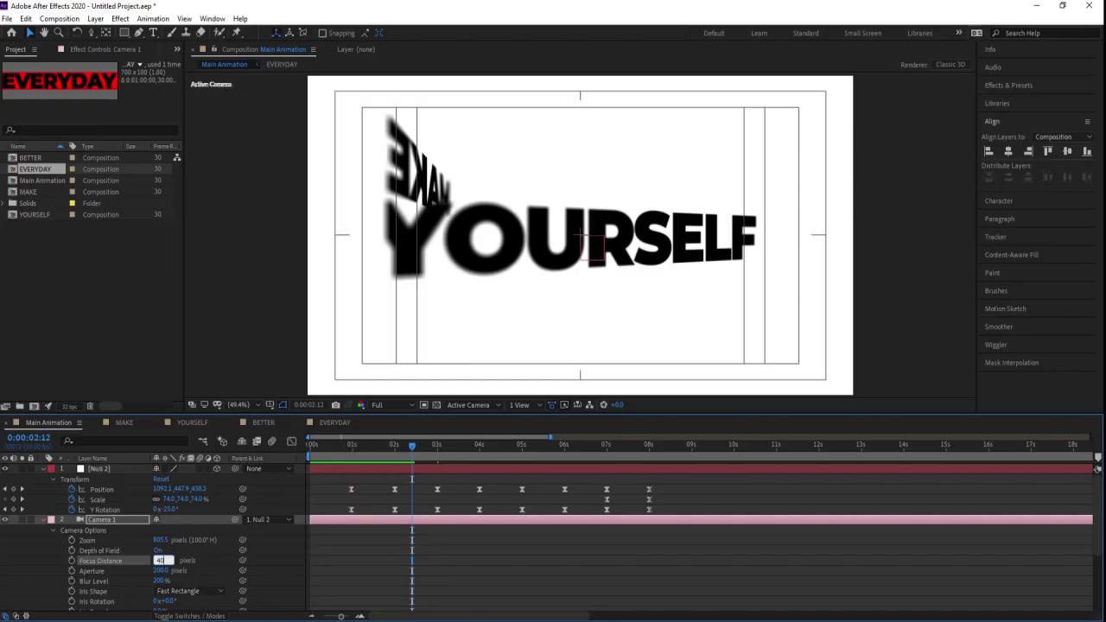
pyautogui.write('0')
pyautogui.press('Return')
pyautogui.click(162, 561)
pyautogui.write('10')
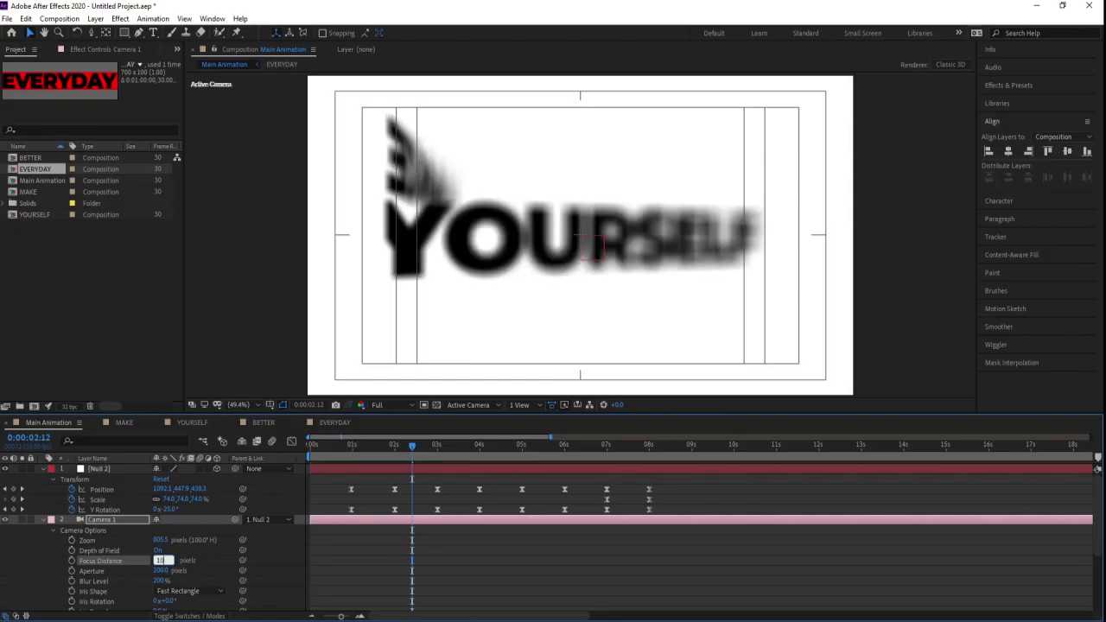
pyautogui.write('00')
pyautogui.press('Return')
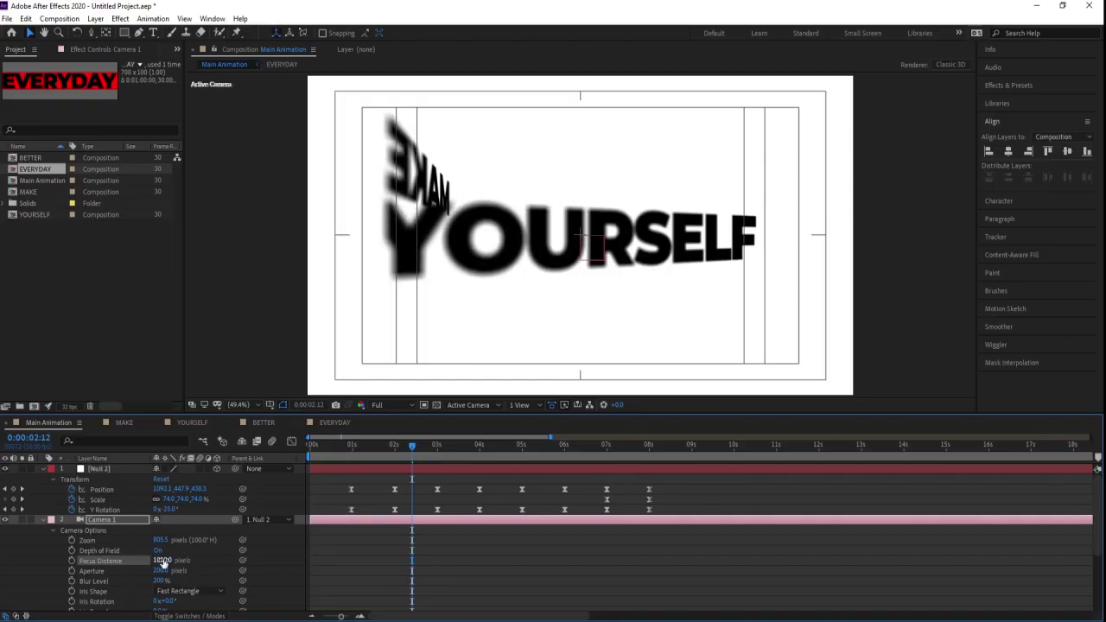
pyautogui.moveTo(162, 561); pyautogui.dragTo(195, 560)
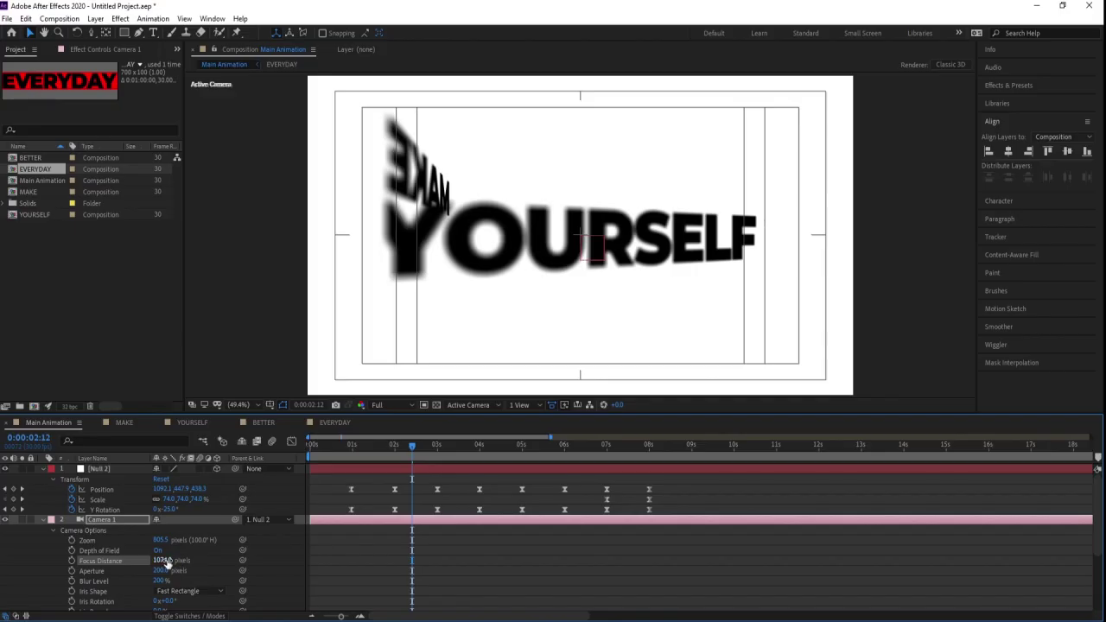
pyautogui.click(167, 561)
pyautogui.write('15')
pyautogui.press('Return')
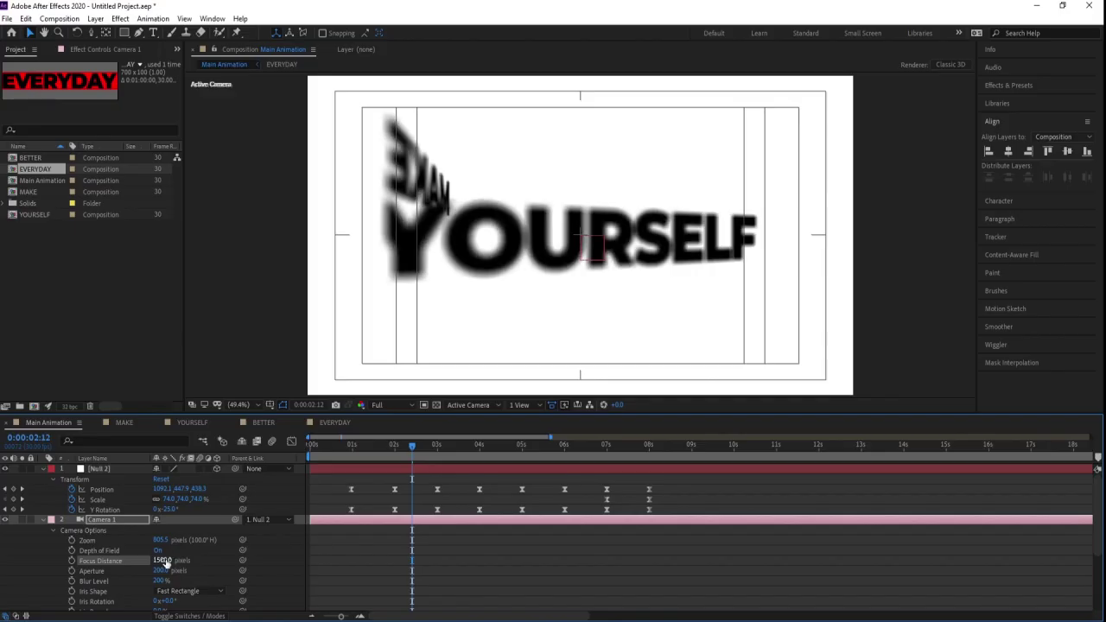
# Try focus distances of 1000 and 700, then preview up to 4 seconds.
pyautogui.click(165, 560)
pyautogui.write('1000')
pyautogui.press('Return')
pyautogui.click(166, 560)
pyautogui.press('Return')
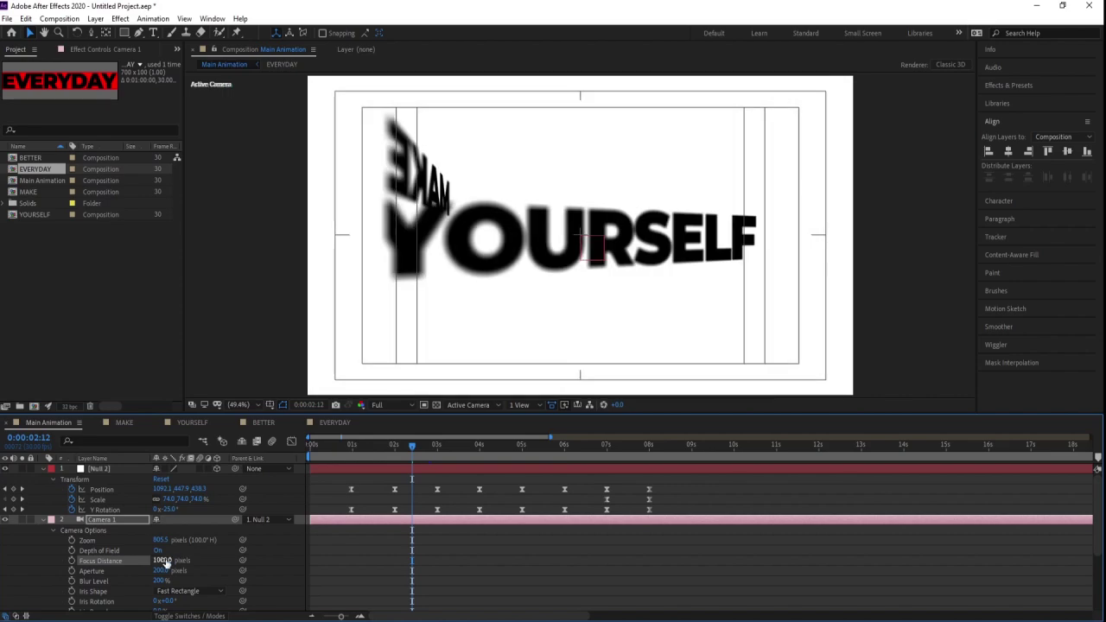
pyautogui.click(162, 561)
pyautogui.write('700')
pyautogui.press('Return')
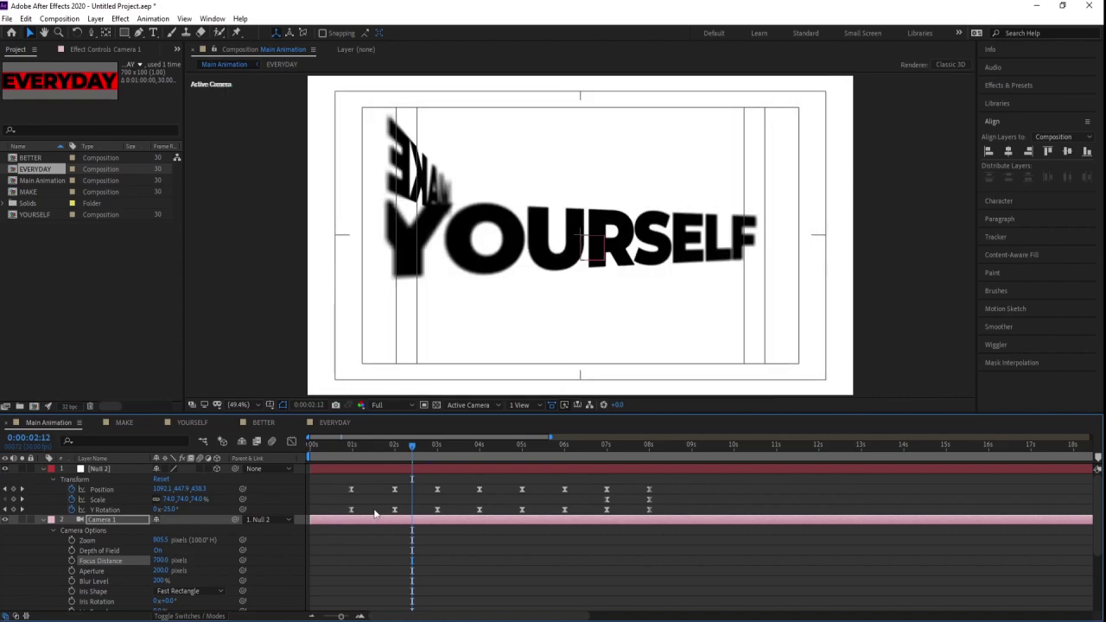
pyautogui.click(457, 540)
pyautogui.press('space')
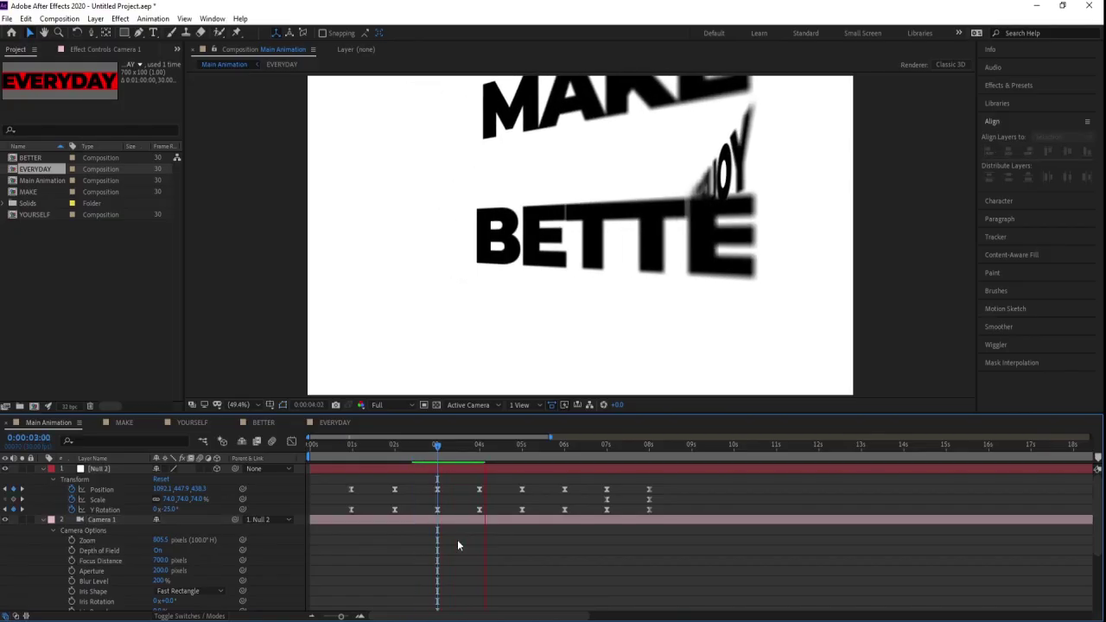
pyautogui.press('space')
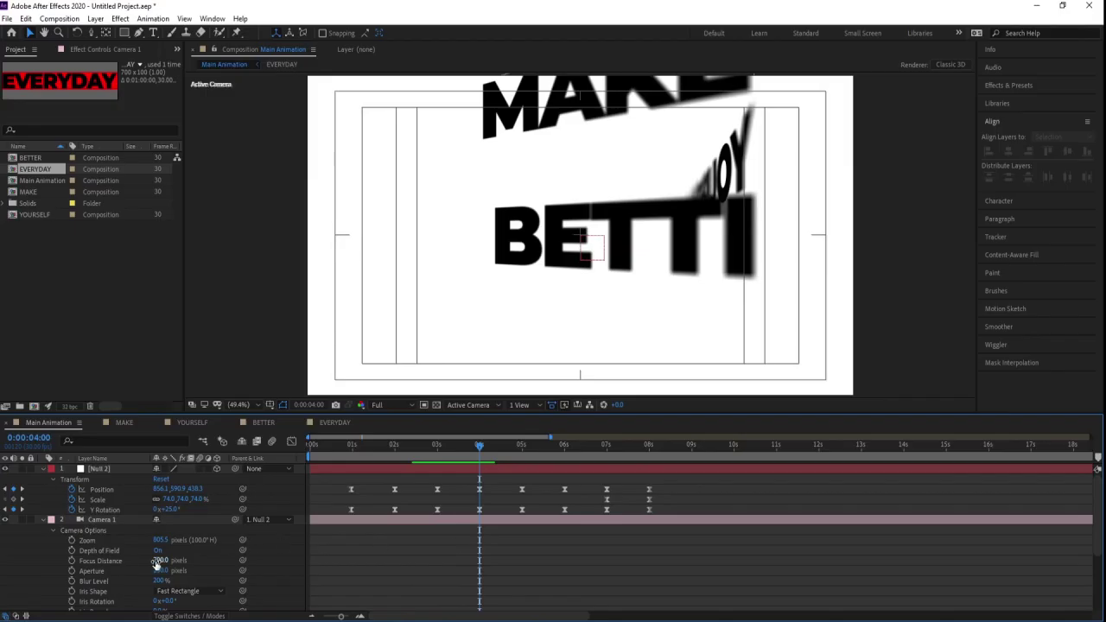
# Set the focus distance to 560 and preview the animation from the beginning.
pyautogui.click(156, 562)
pyautogui.write('560')
pyautogui.press('Return')
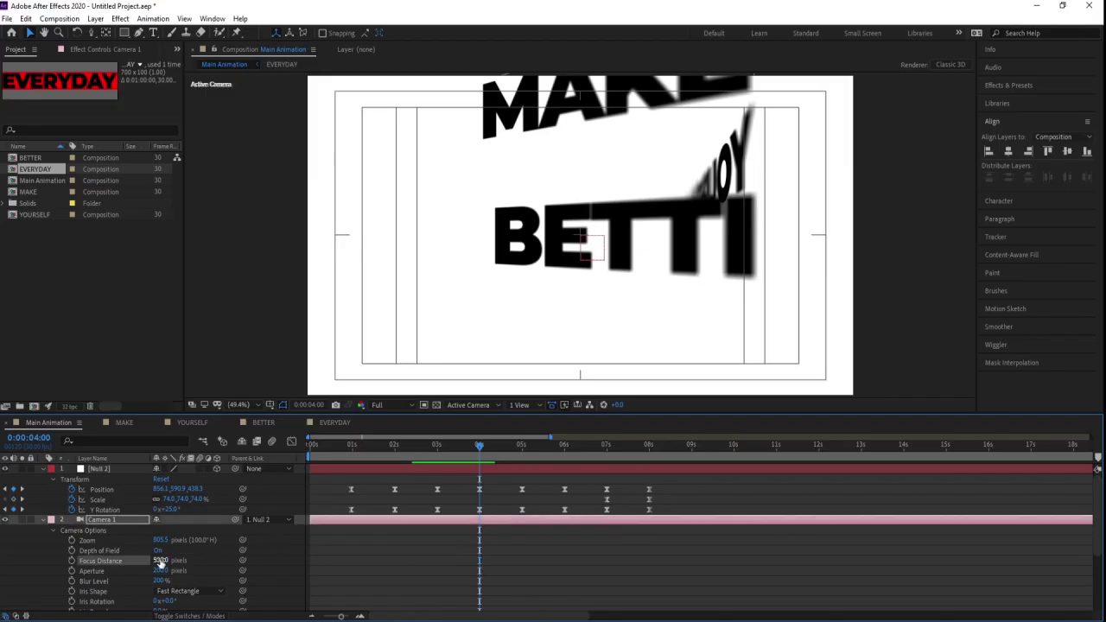
pyautogui.press('Home')
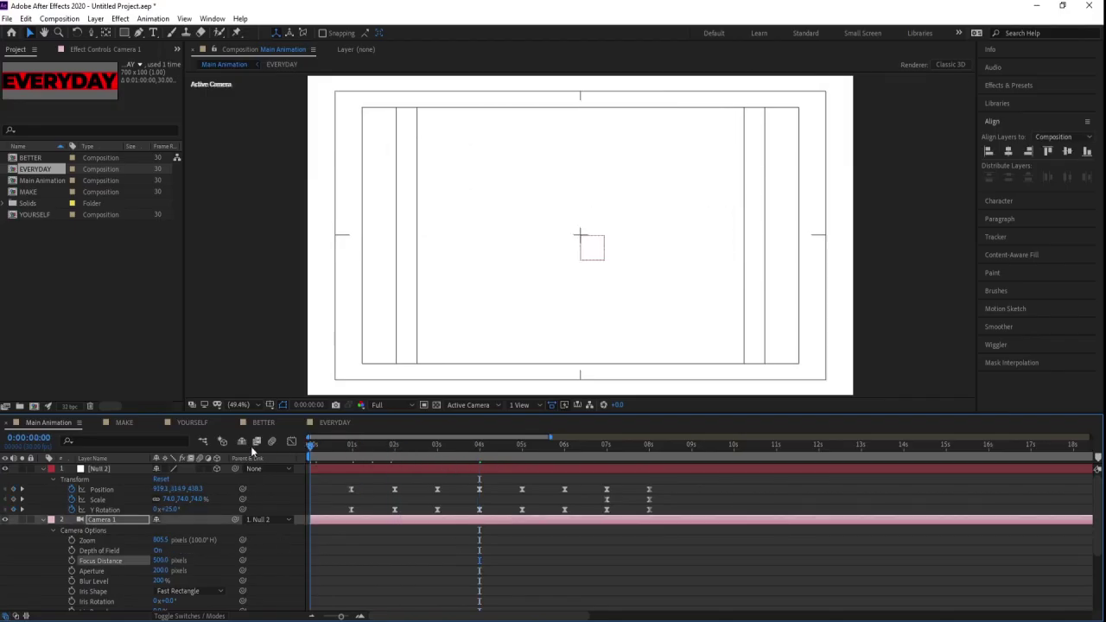
pyautogui.press('space')
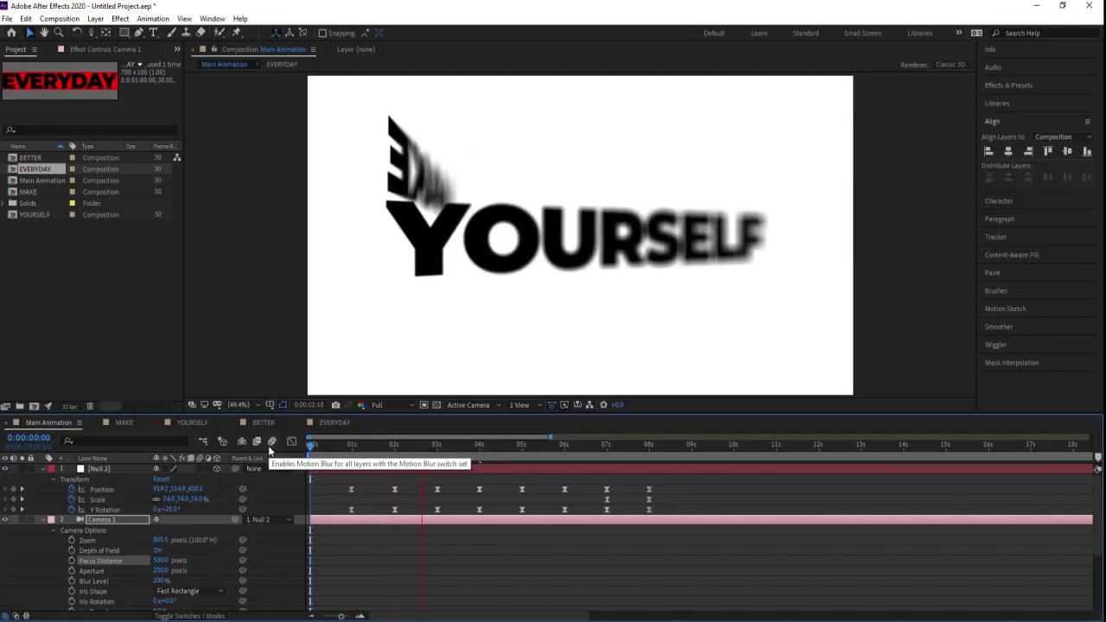
pyautogui.press('space')
# Set the blur level to 100% and keyframe focus distance and aperture at 7 seconds.
pyautogui.click(160, 582)
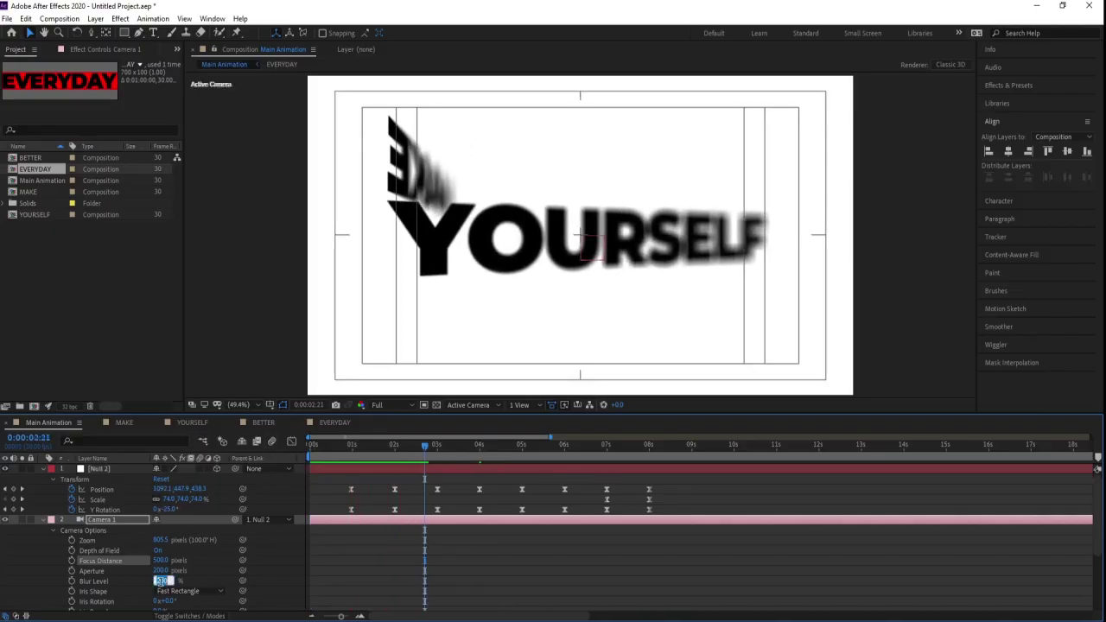
pyautogui.write('100')
pyautogui.press('Return')
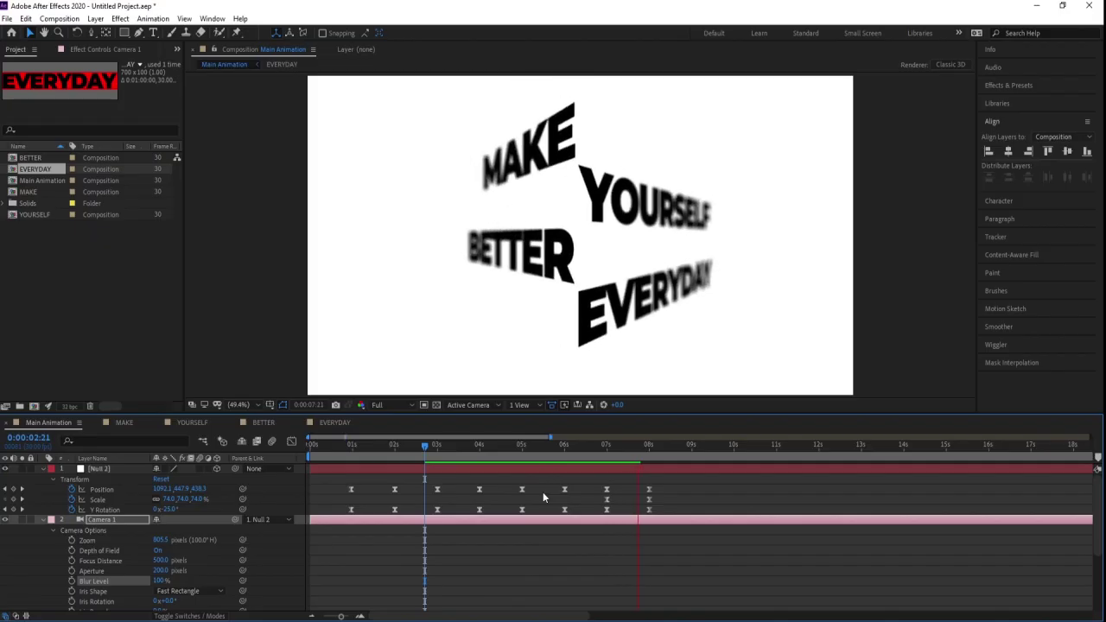
pyautogui.press('space')
pyautogui.press('j')
pyautogui.press('j')
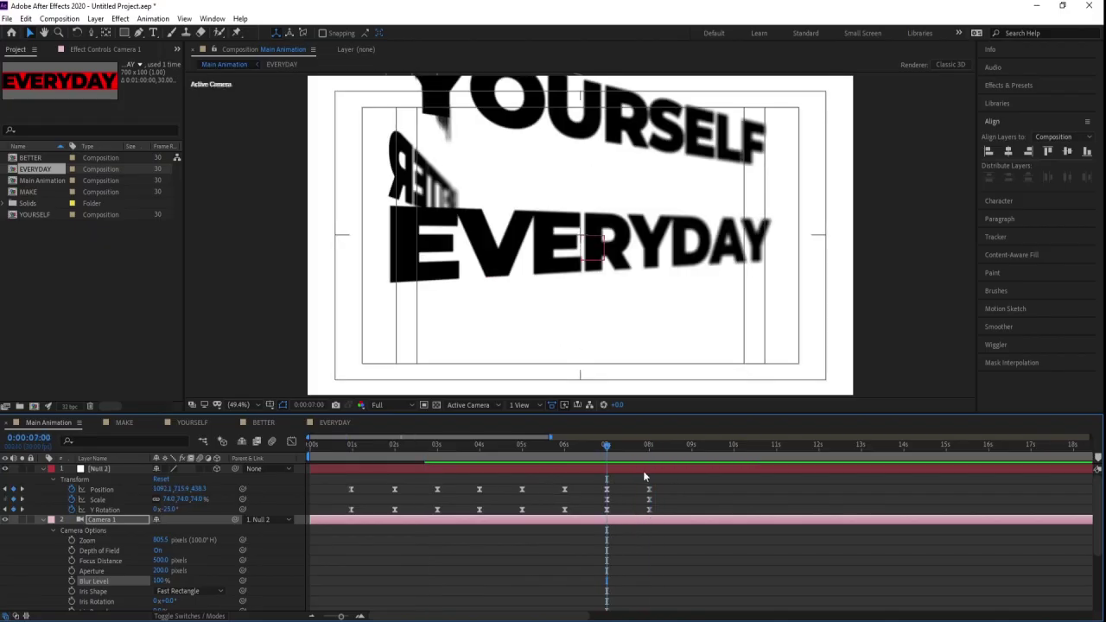
pyautogui.click(72, 561)
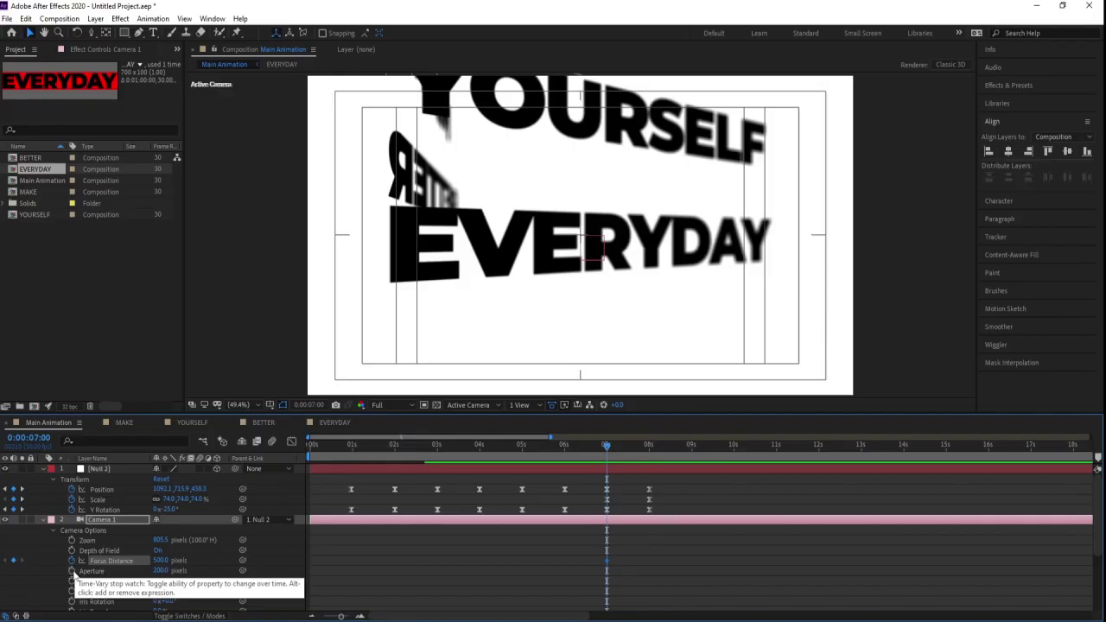
pyautogui.click(71, 572)
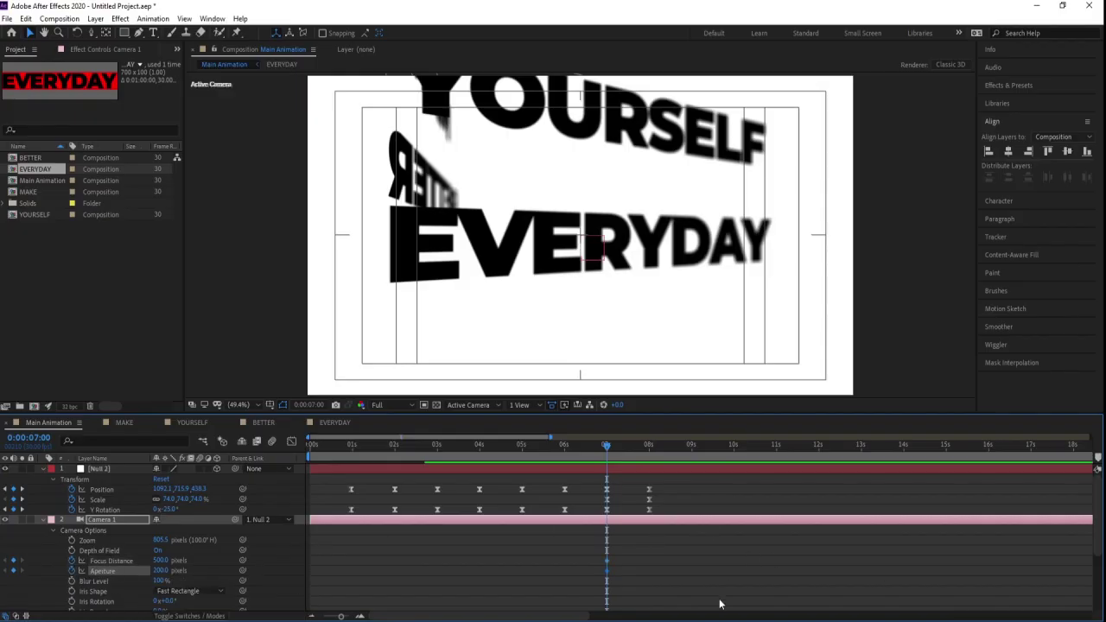
# At 8 seconds, set the focus distance to 800 and the aperture to 300.
pyautogui.press('k')
pyautogui.click(708, 564)
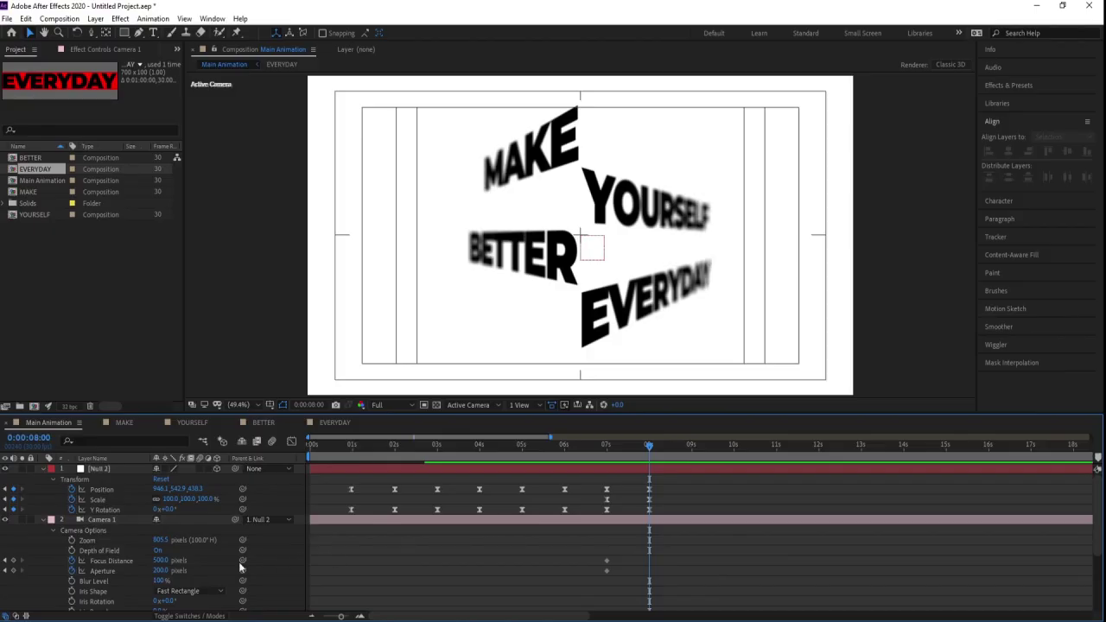
pyautogui.click(167, 563)
pyautogui.write('800')
pyautogui.press('Return')
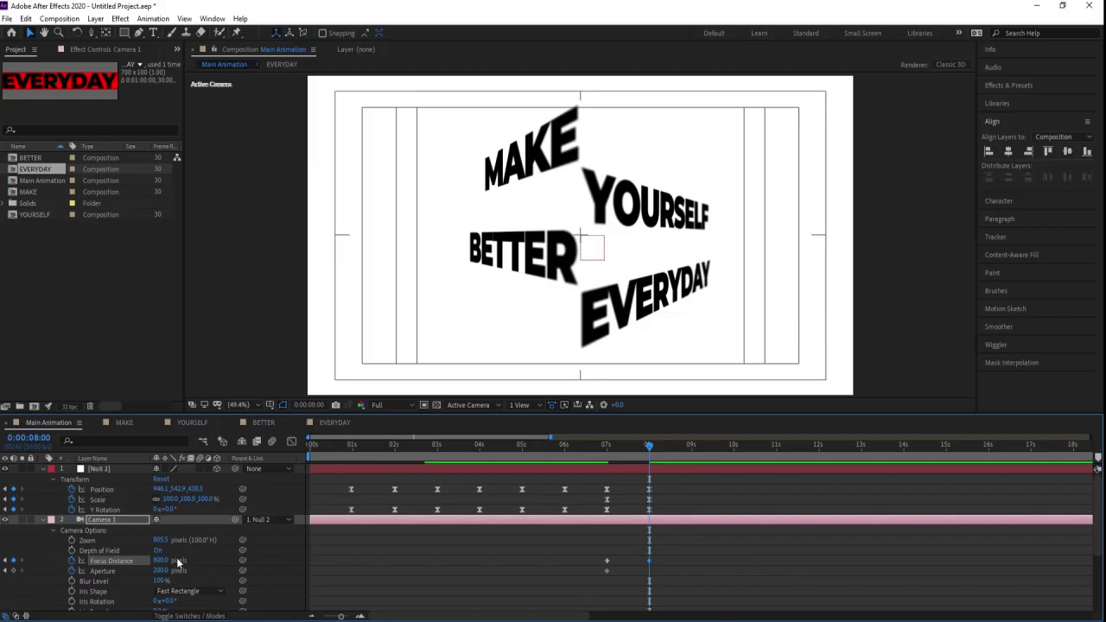
pyautogui.moveTo(579, 546); pyautogui.dragTo(657, 573)
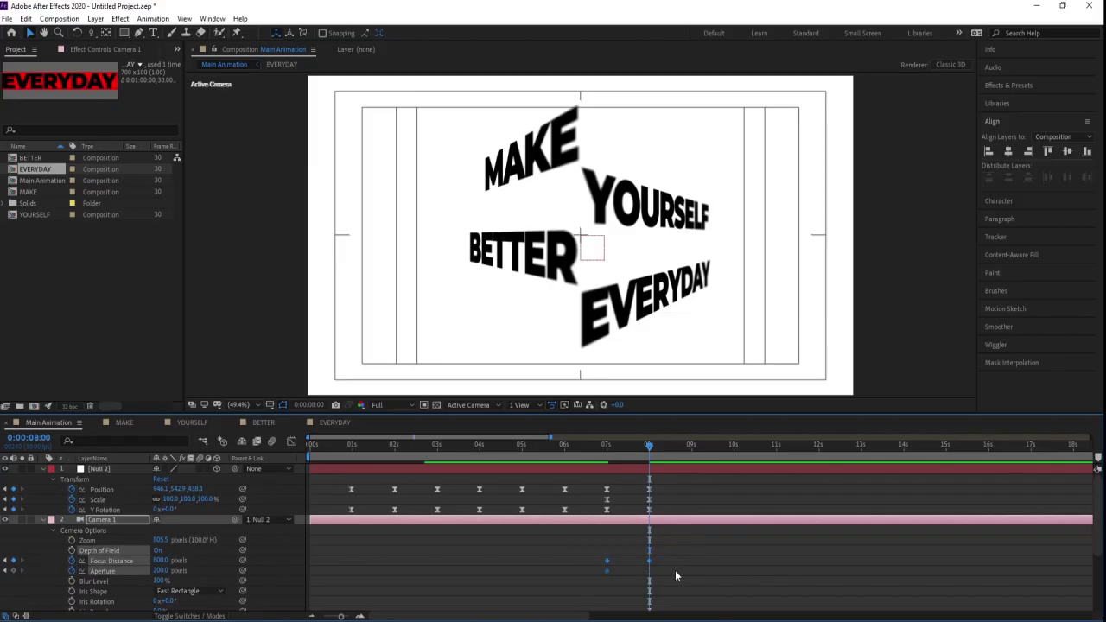
pyautogui.click(675, 570)
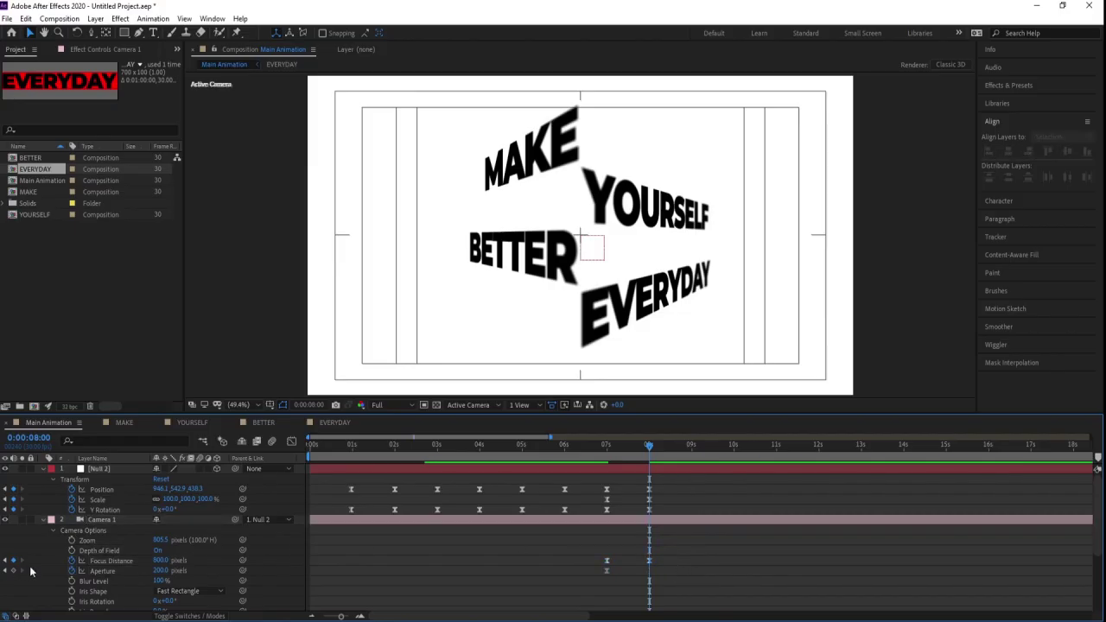
pyautogui.click(159, 571)
pyautogui.write('400')
pyautogui.press('Return')
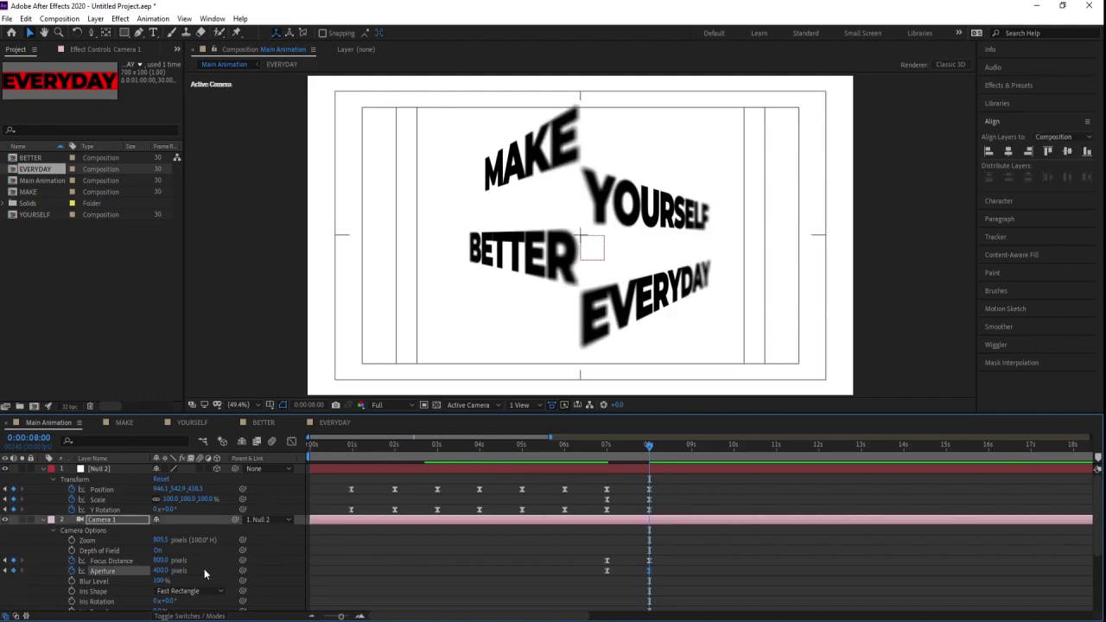
pyautogui.click(160, 571)
pyautogui.write('200')
pyautogui.press('Return')
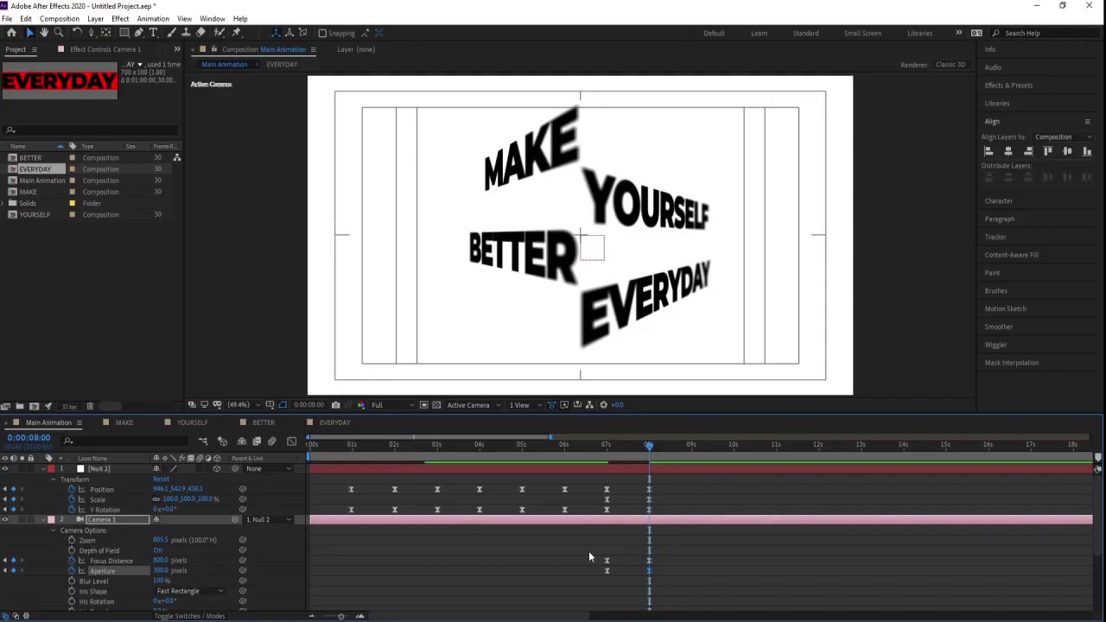
# Preview the focus and aperture change from the 7-second keyframe.
pyautogui.moveTo(590, 554); pyautogui.dragTo(682, 581)
pyautogui.press('j')
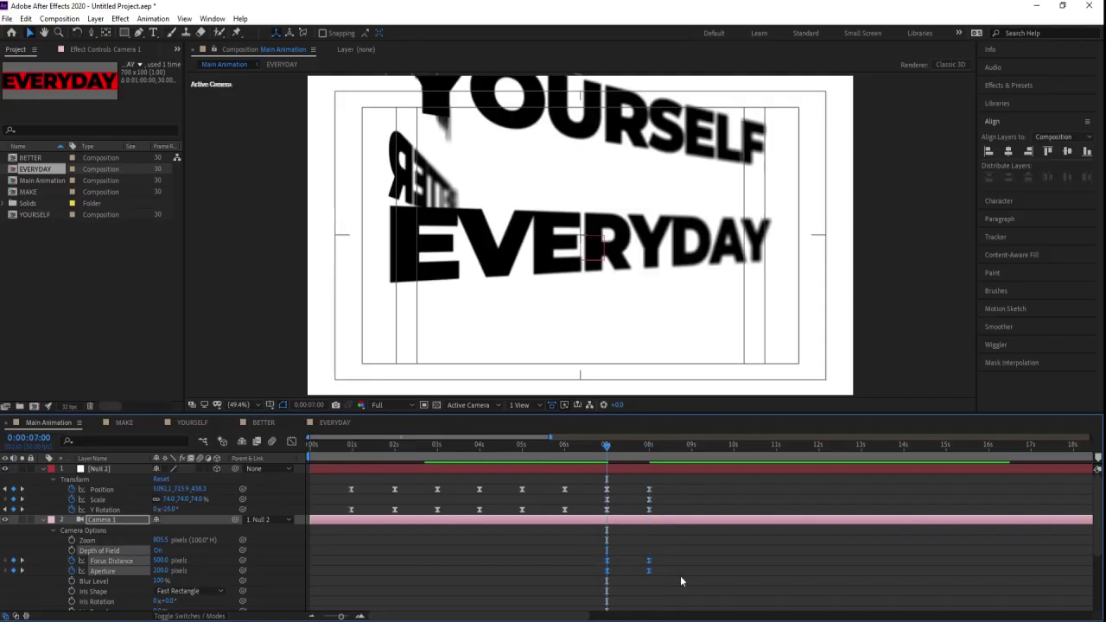
pyautogui.press('space')
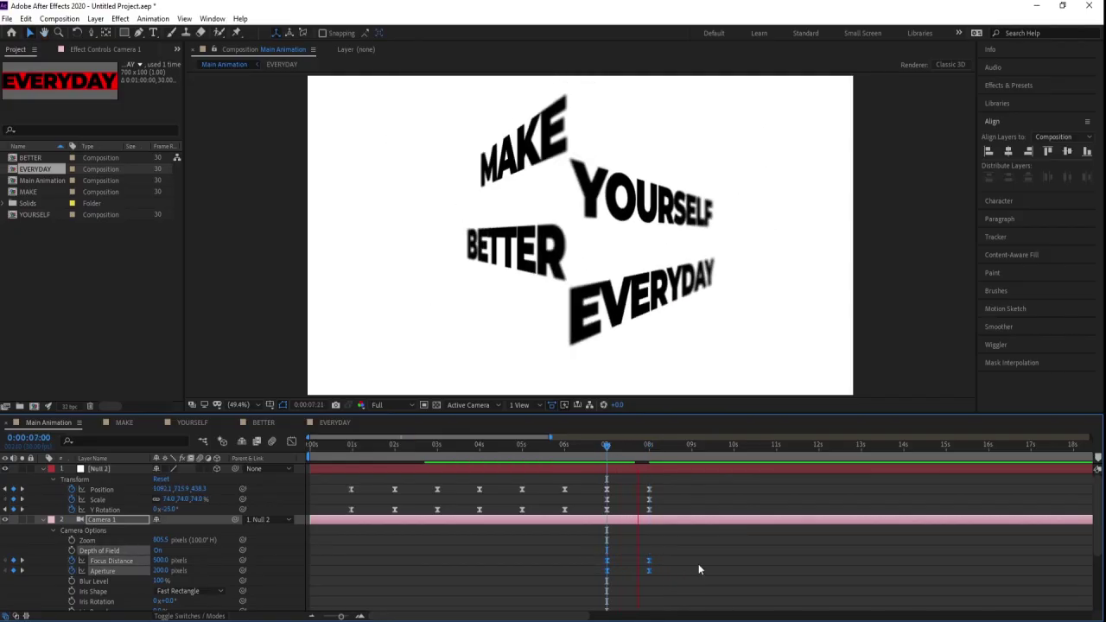
pyautogui.press('space')
pyautogui.click(702, 555)
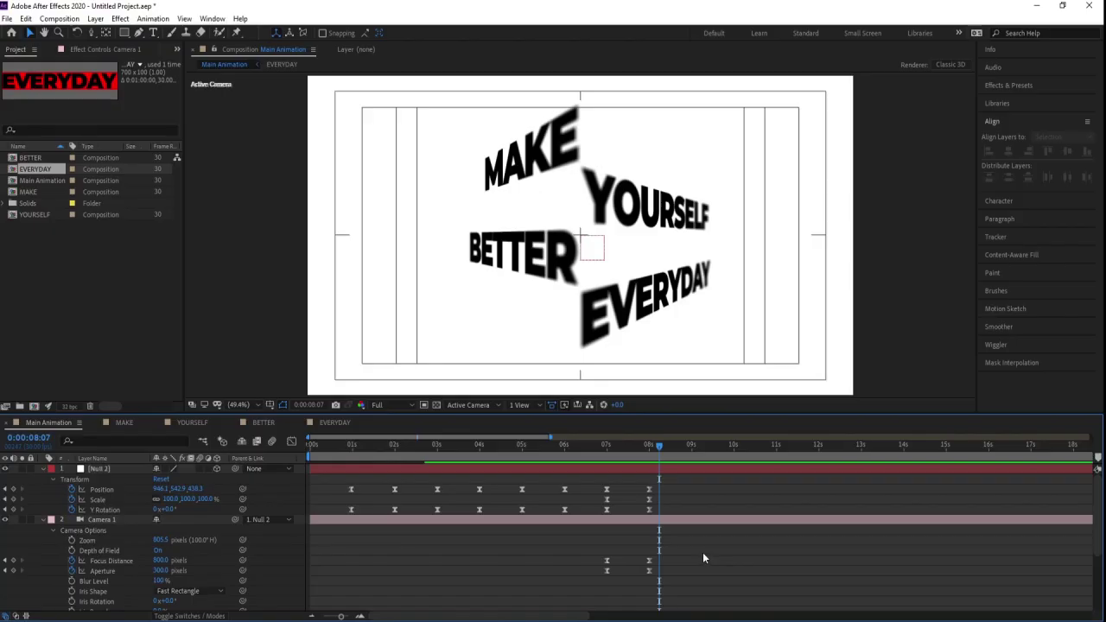
# Collapse the layer properties, add Null 3 as a 3D null, and parent Null 2 to it.
pyautogui.press('u')
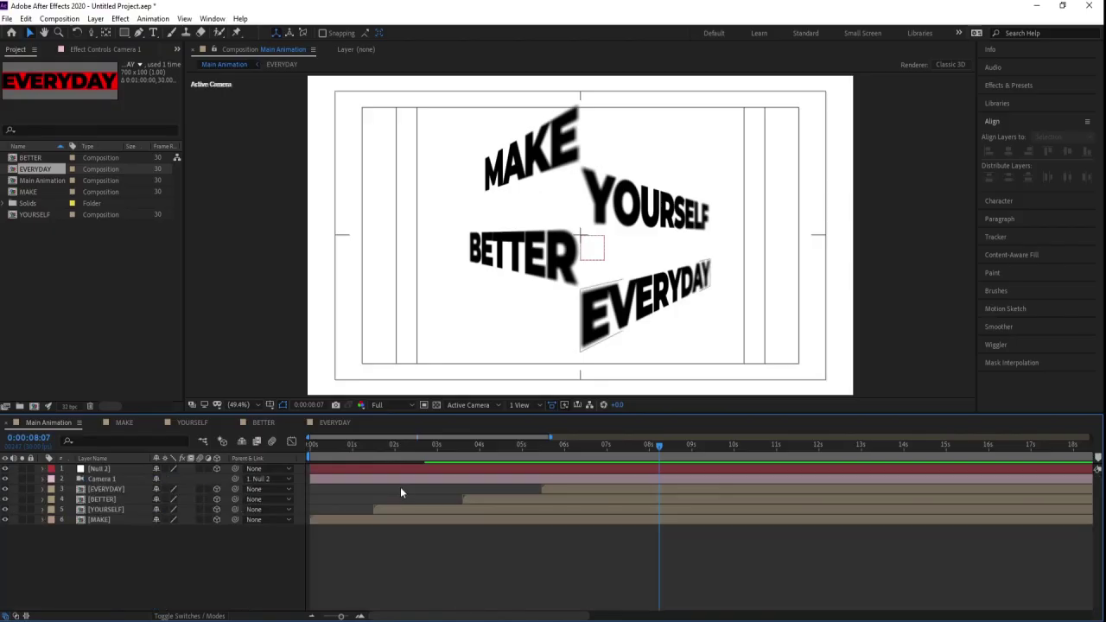
pyautogui.rightClick(190, 562)
pyautogui.moveTo(237, 433)
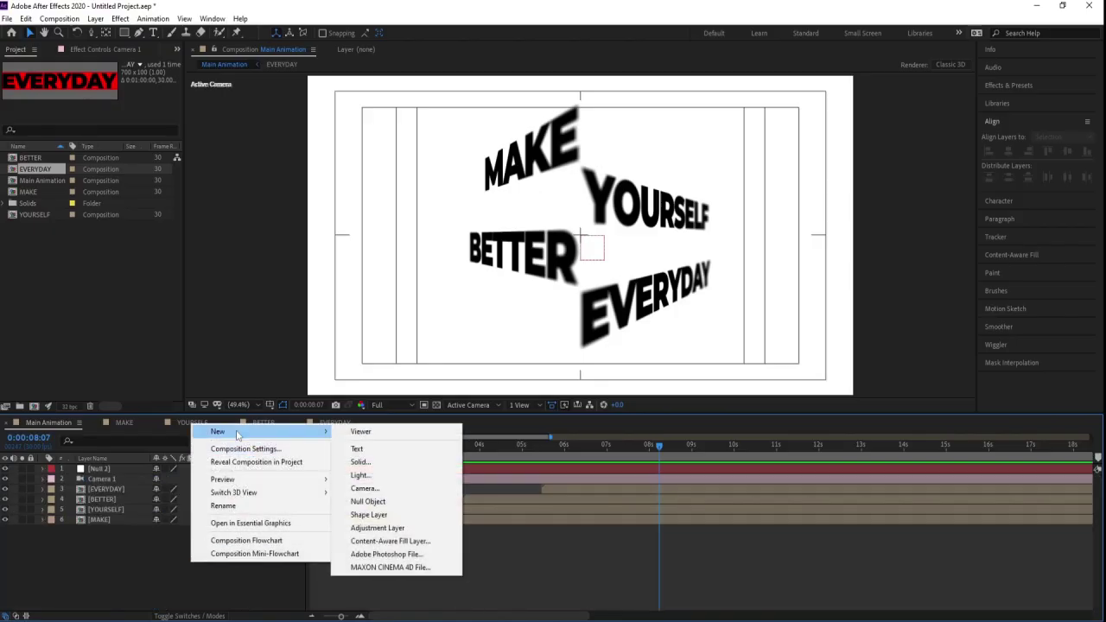
pyautogui.click(347, 504)
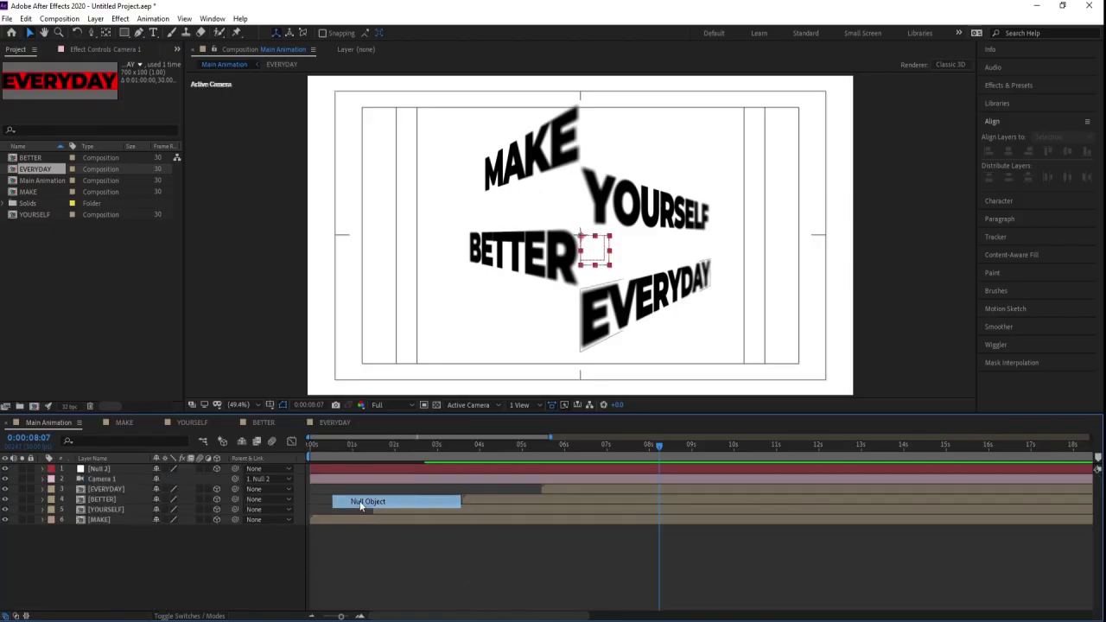
pyautogui.click(217, 468)
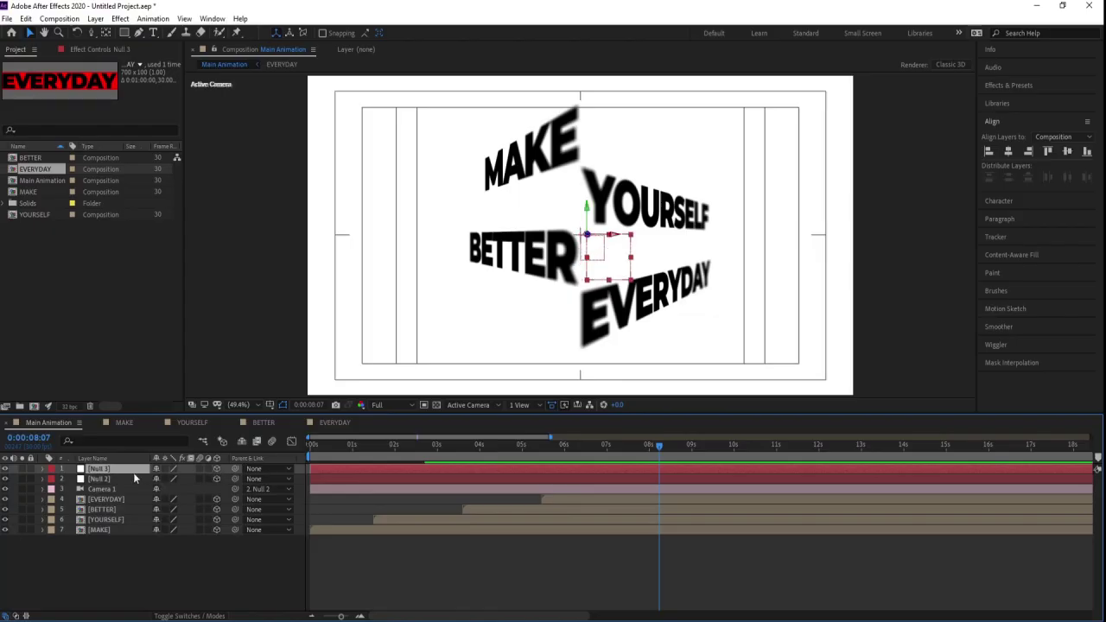
pyautogui.click(104, 481)
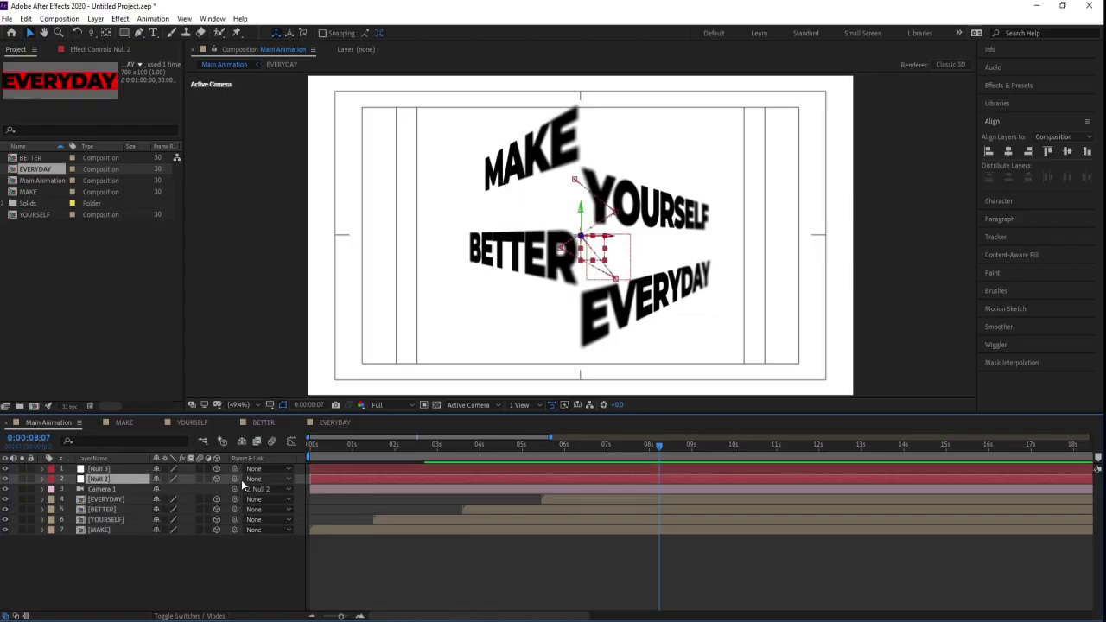
pyautogui.moveTo(236, 479); pyautogui.dragTo(130, 469)
pyautogui.click(128, 469)
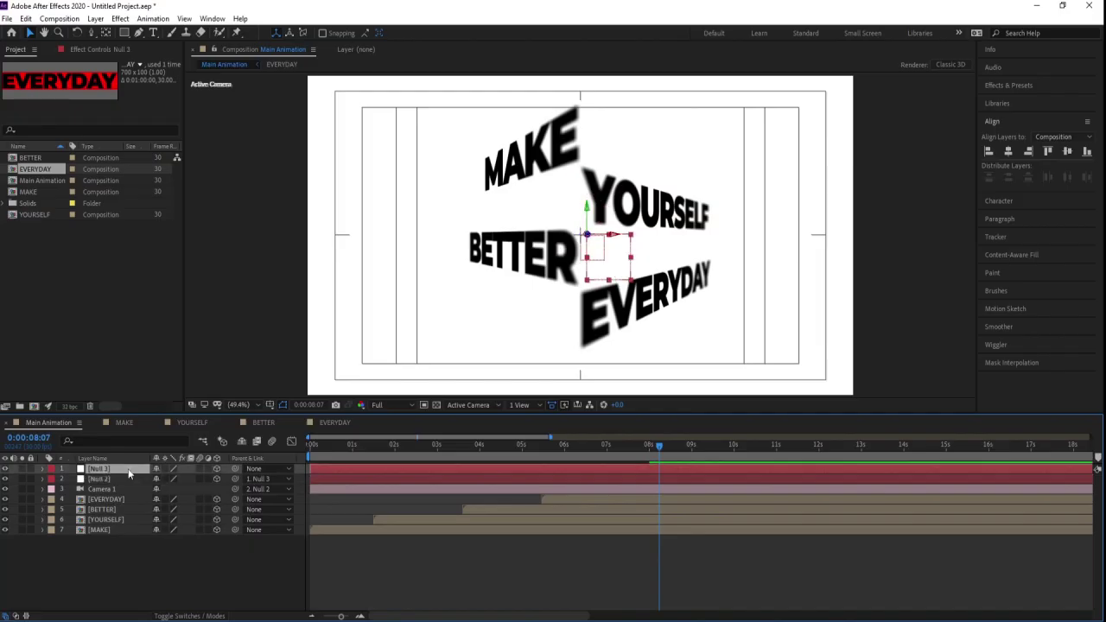
# Add a wiggle(2,2,2) expression to Null 3's Position and preview it.
pyautogui.press('p')
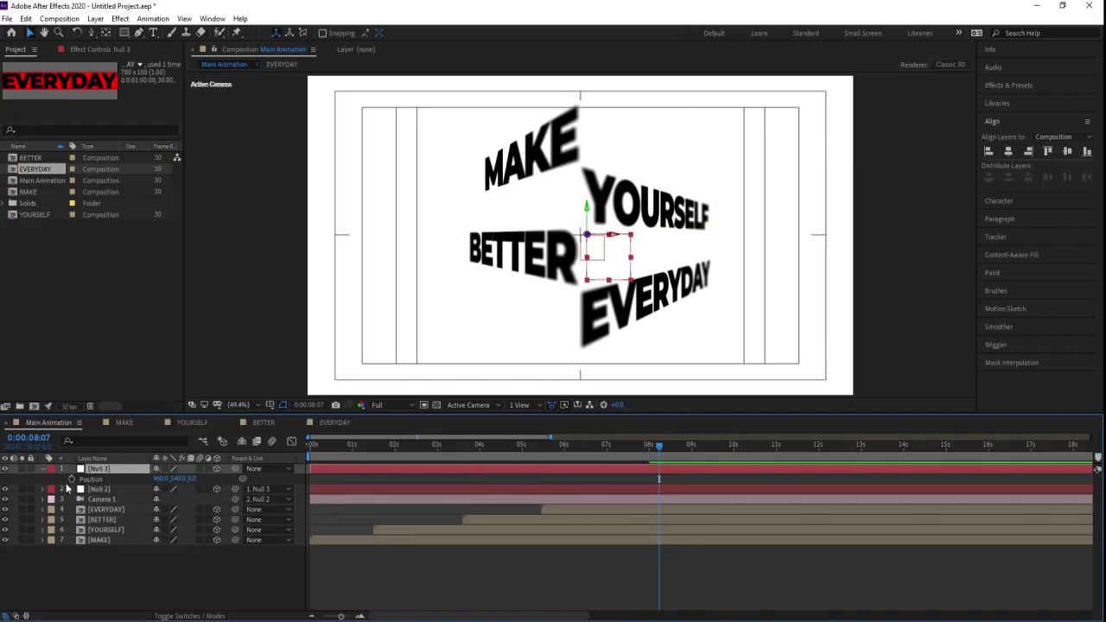
pyautogui.keyDown('alt'); pyautogui.click(71, 479); pyautogui.keyUp('alt')
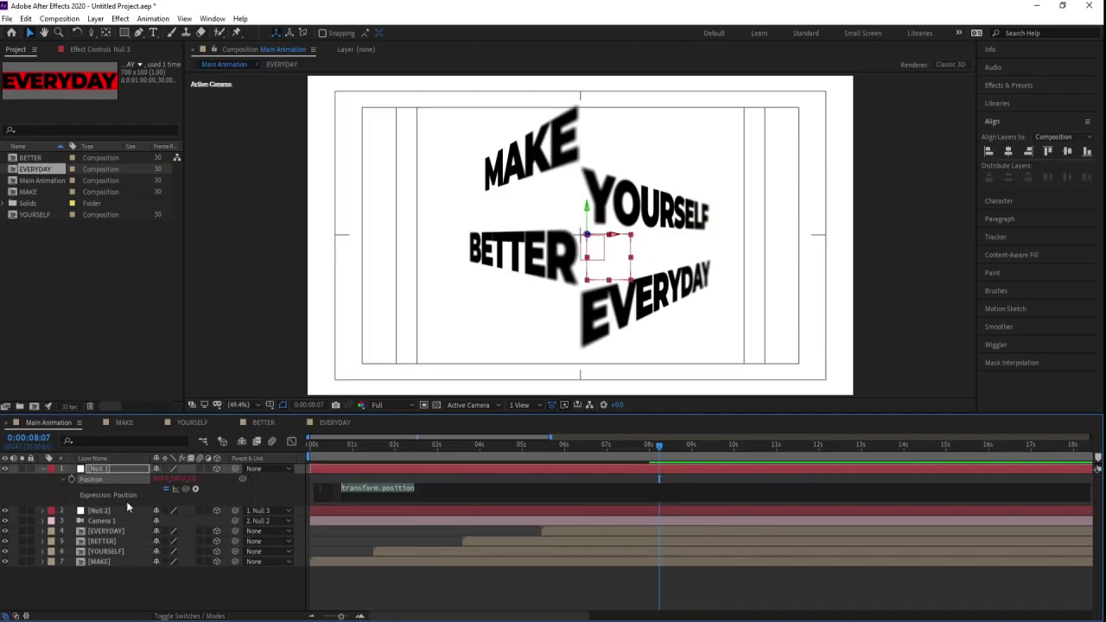
pyautogui.write('w')
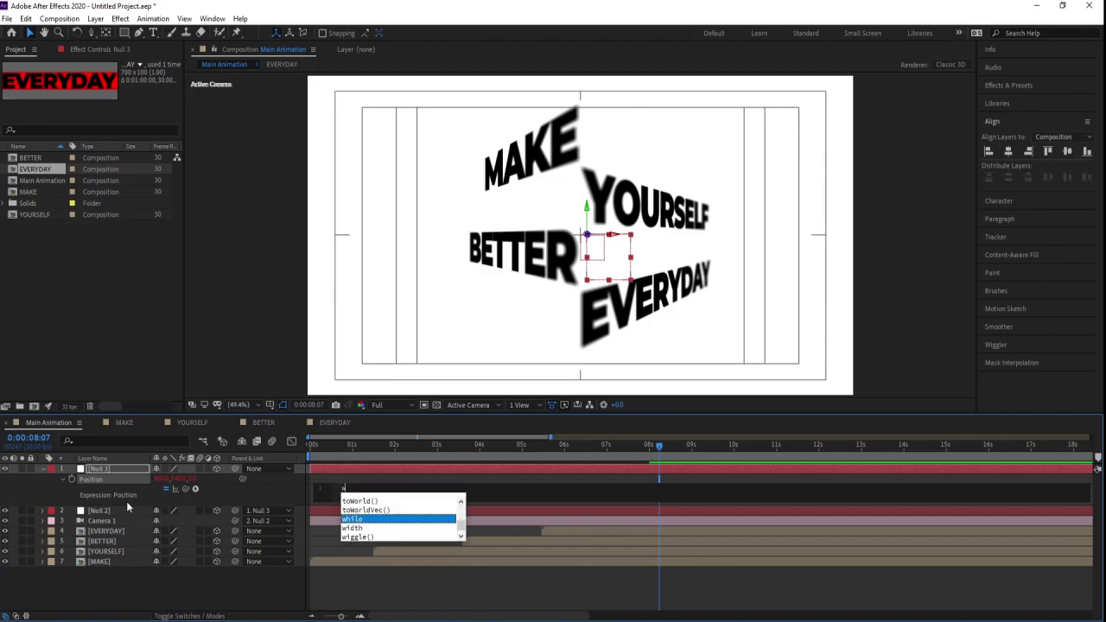
pyautogui.write('igg')
pyautogui.press('Return')
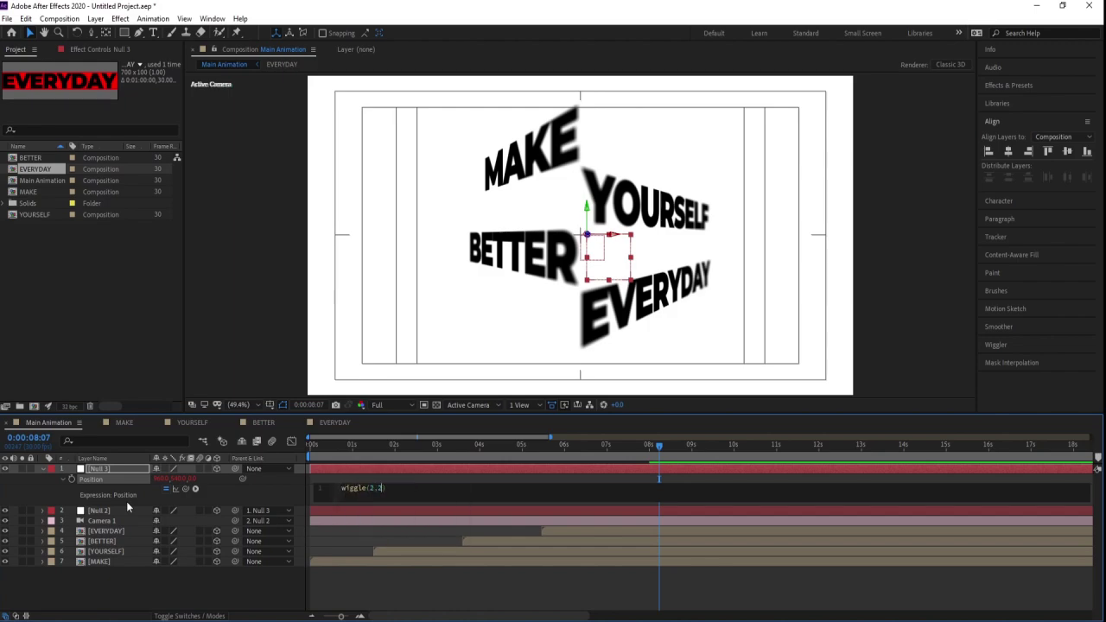
pyautogui.click(232, 582)
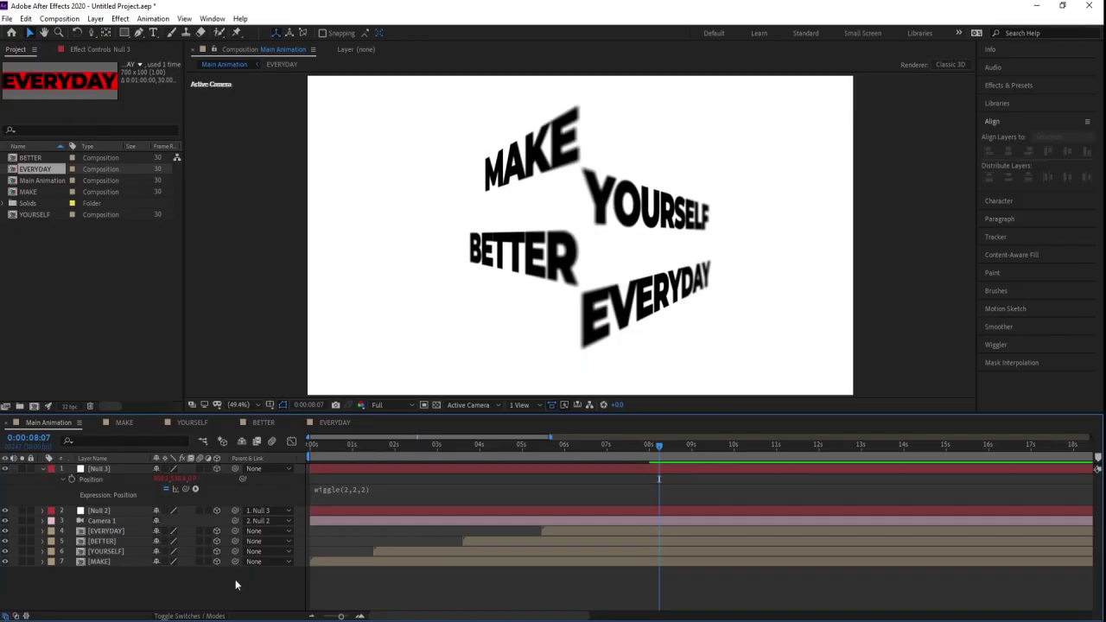
pyautogui.press('space')
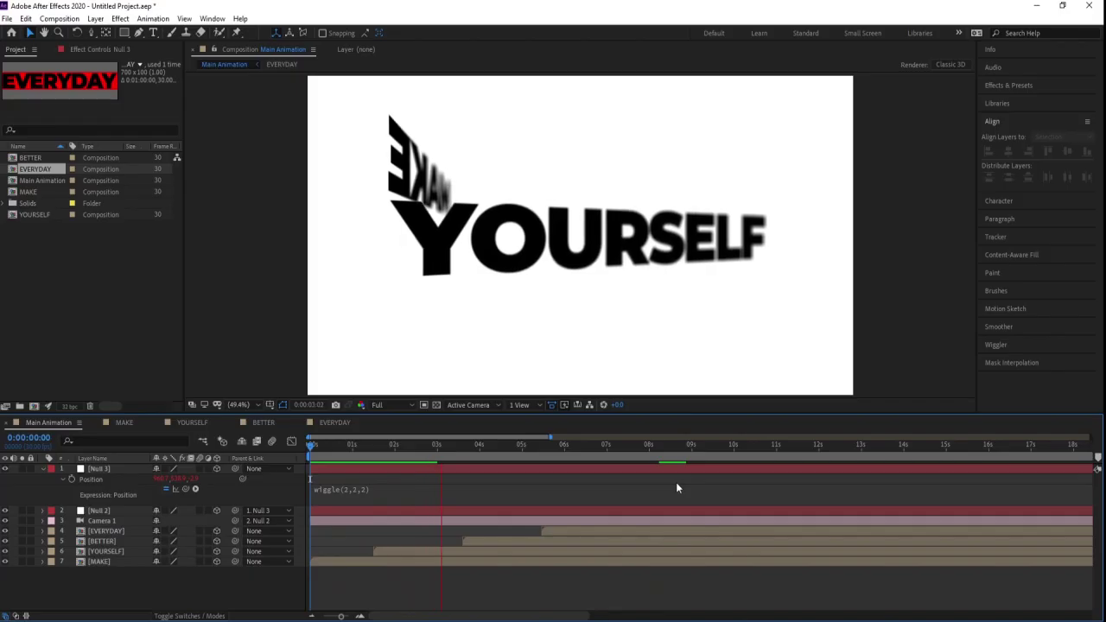
# Change the expression to wiggle(3,3,3) and preview the stronger shake.
pyautogui.click(349, 490)
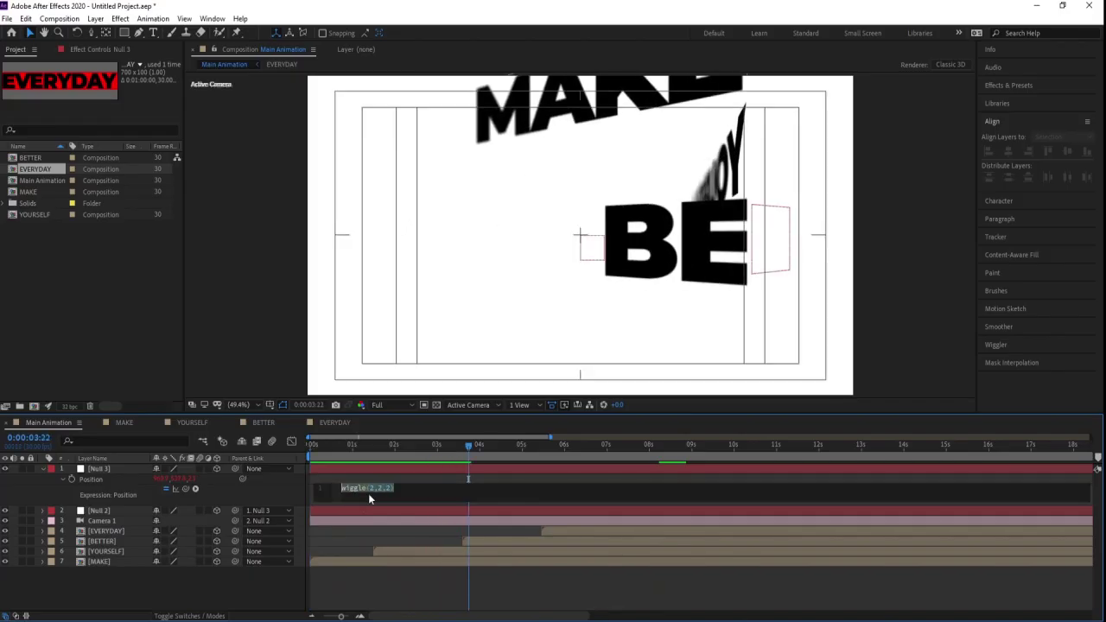
pyautogui.click(372, 488)
pyautogui.press('BackSpace')
pyautogui.write('3')
pyautogui.click(412, 580)
pyautogui.press('space')
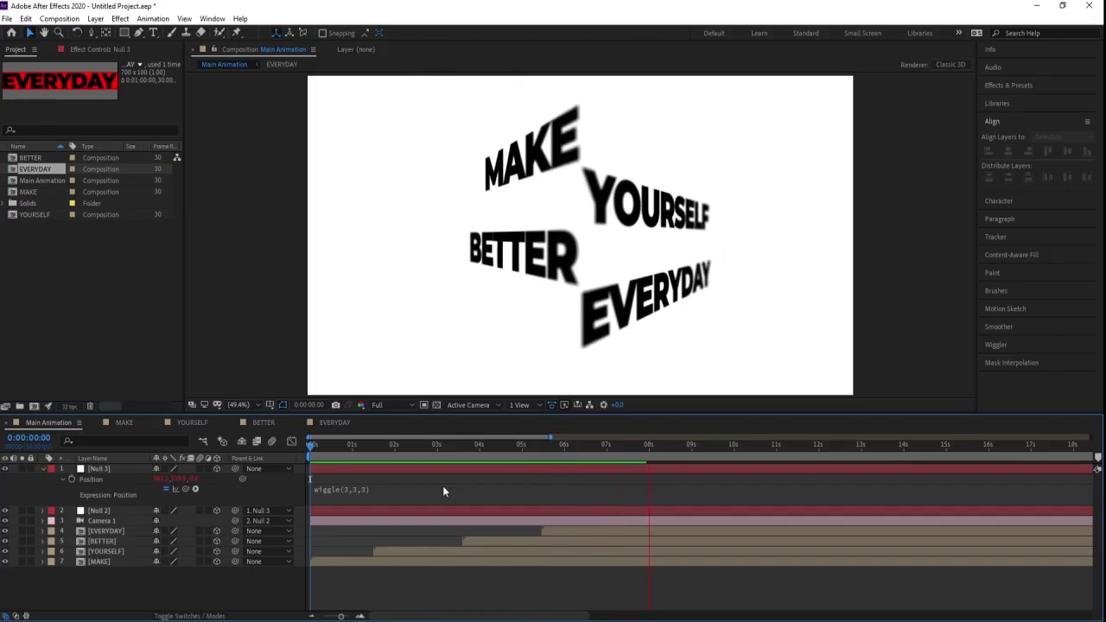
# Edit Null 3's expression from wiggle(3,3,3) to wiggle(2,2,2) and preview from 9:27.
pyautogui.click(359, 485)
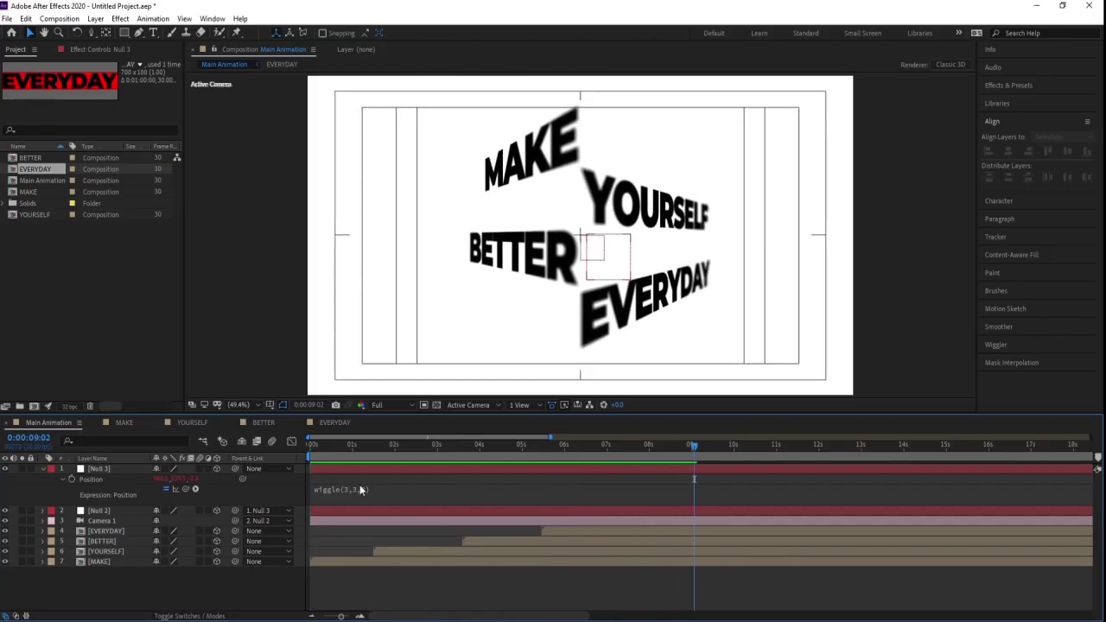
pyautogui.click(373, 487)
pyautogui.press('BackSpace')
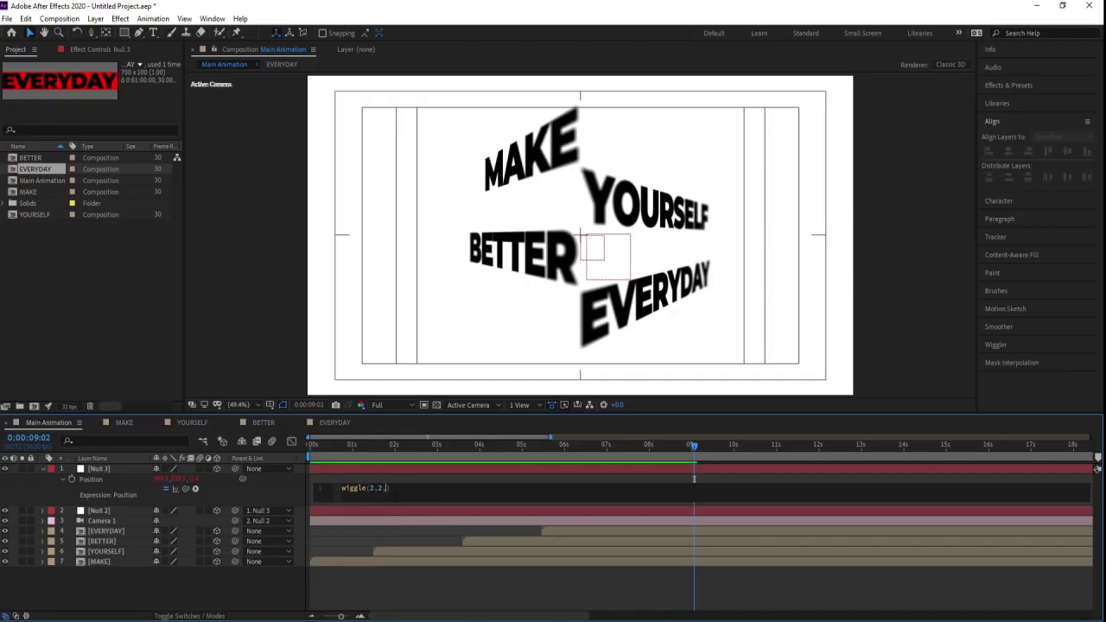
pyautogui.click(393, 477)
pyautogui.press('space')
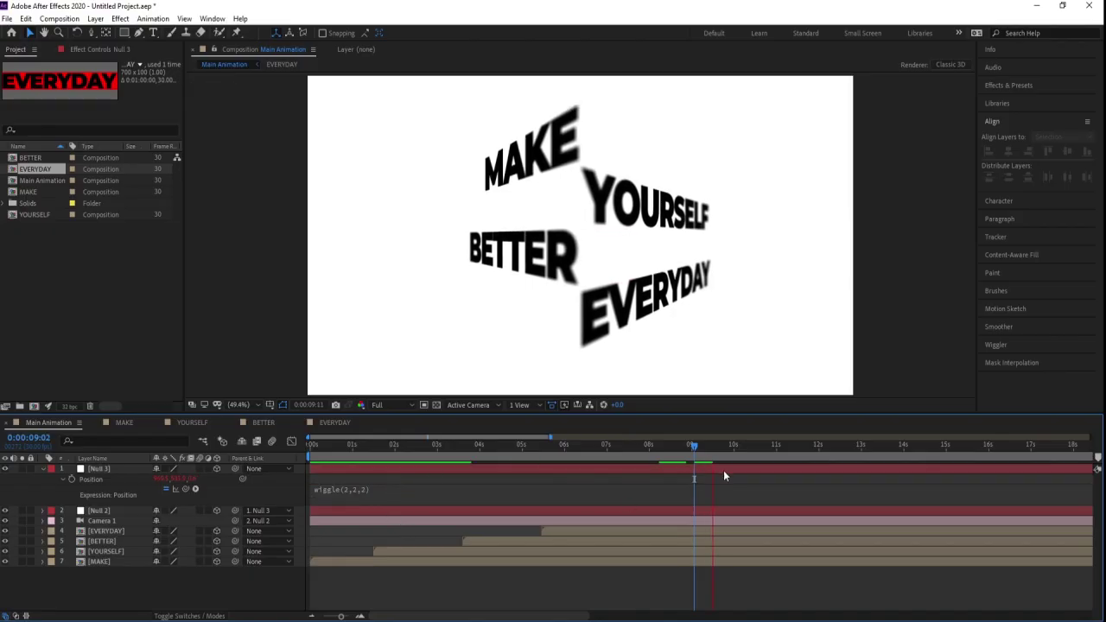
pyautogui.click(733, 452)
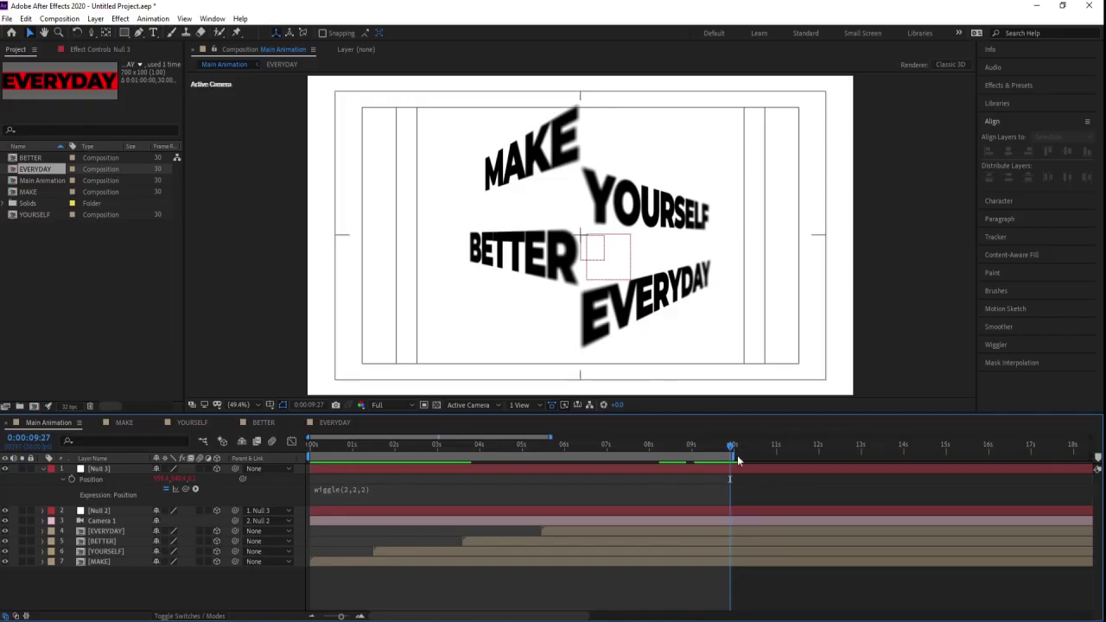
pyautogui.press('space')
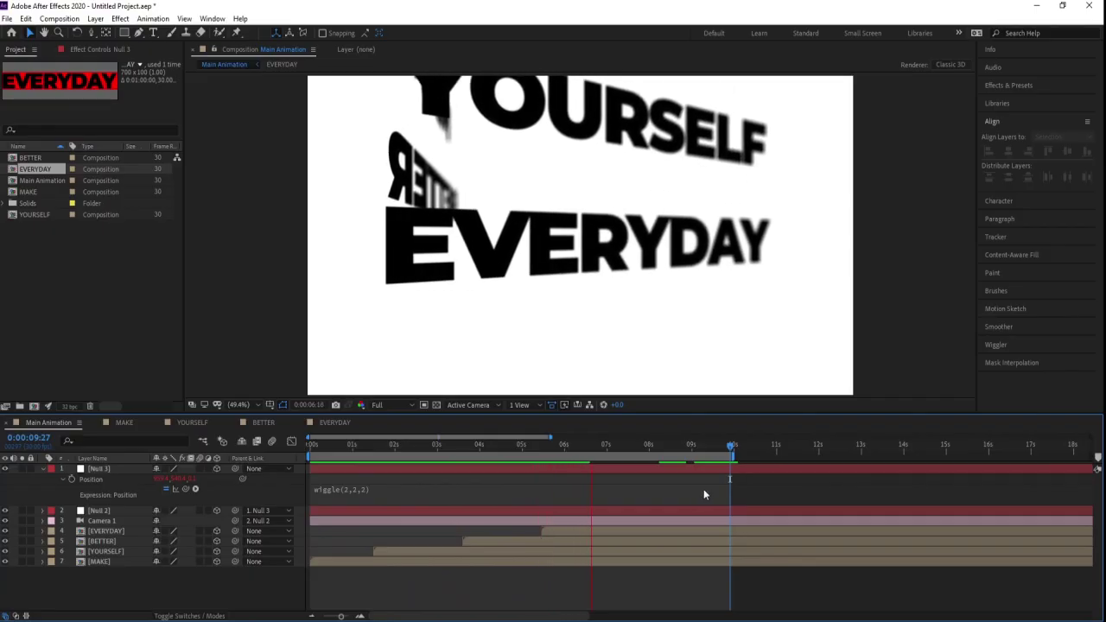
pyautogui.click(617, 490)
# Duplicate the four word layers, move the copies to the bottom, and label them Red.
pyautogui.press('space')
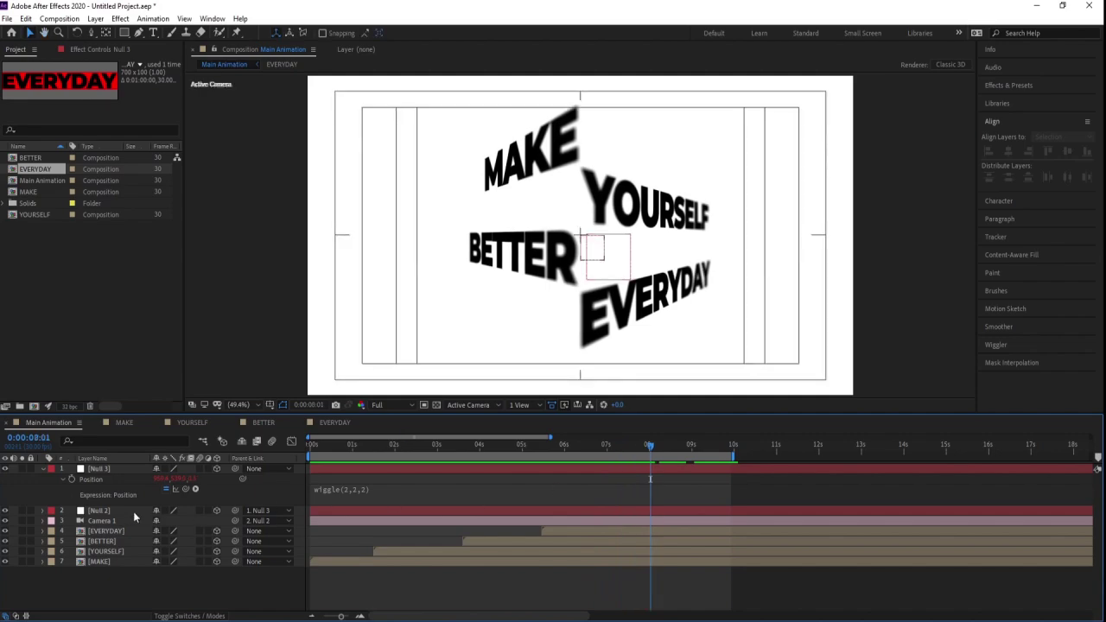
pyautogui.click(108, 530)
pyautogui.keyDown('shift'); pyautogui.click(106, 562); pyautogui.keyUp('shift')
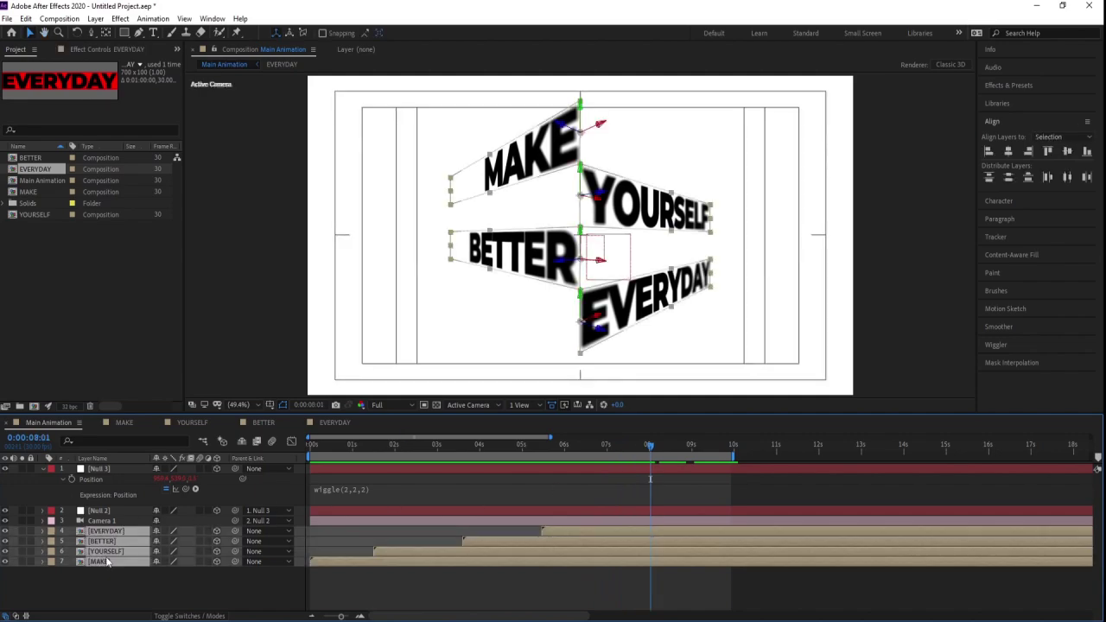
pyautogui.hotkey('ctrl', 'd')
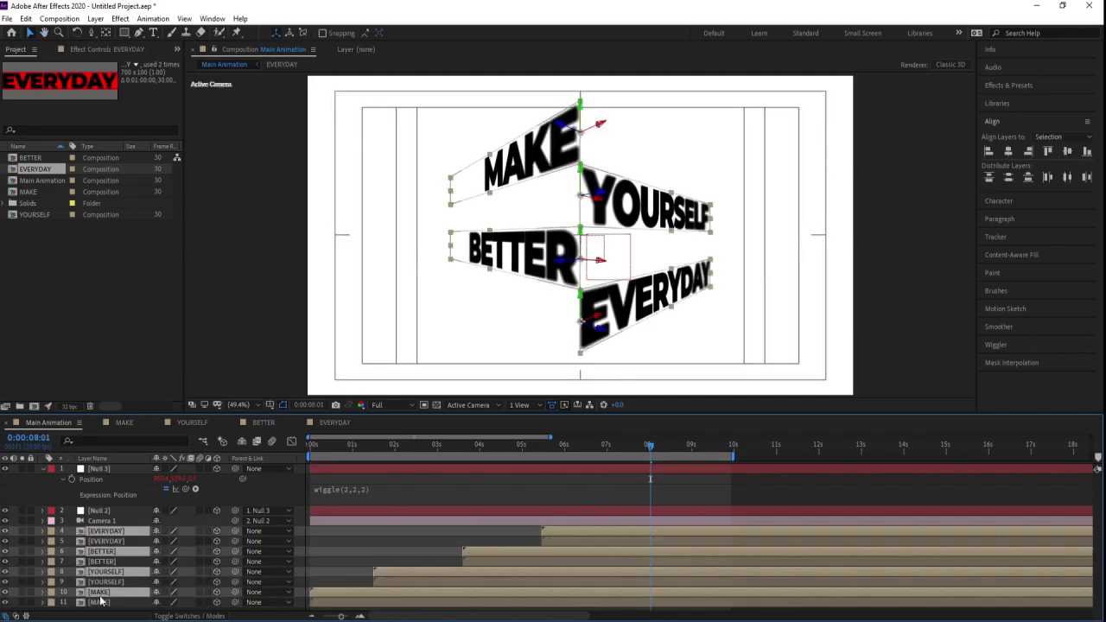
pyautogui.moveTo(99, 598); pyautogui.dragTo(113, 610)
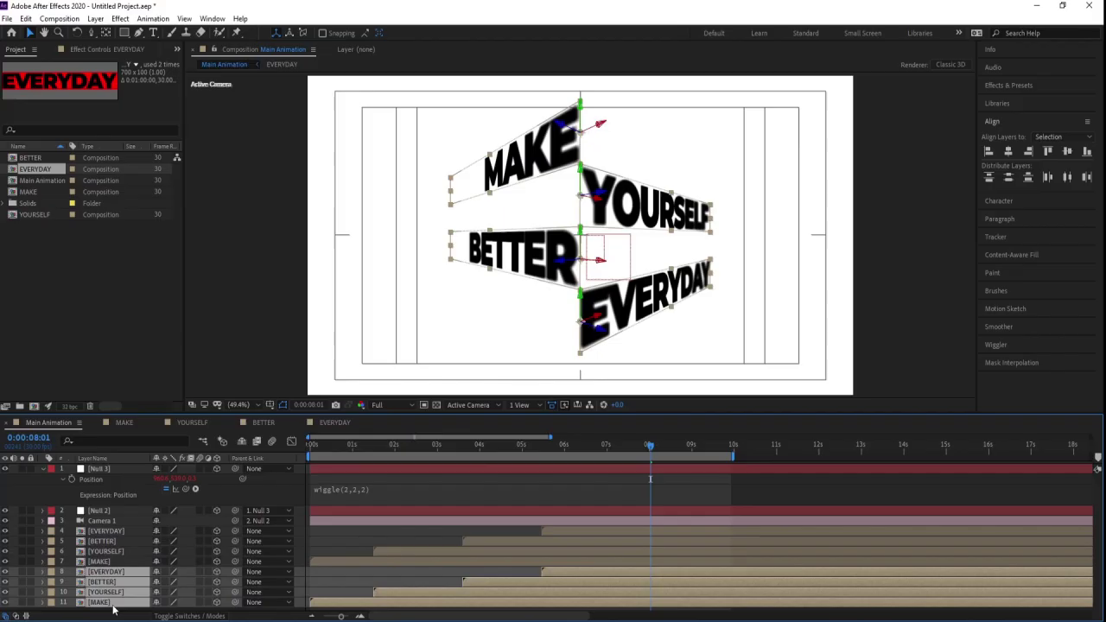
pyautogui.click(49, 572)
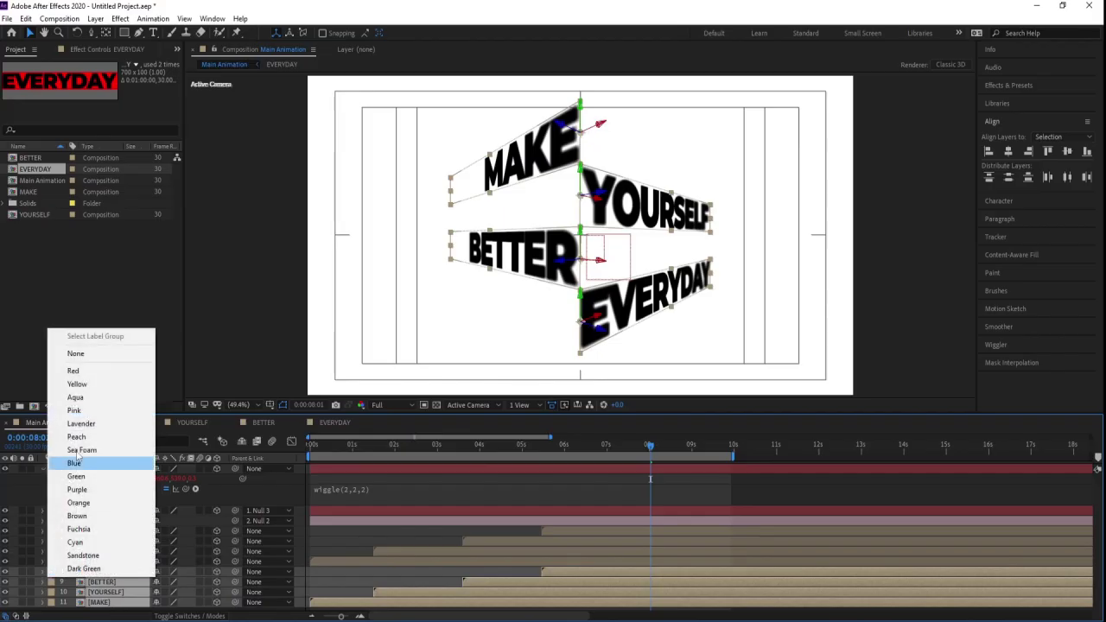
pyautogui.click(74, 372)
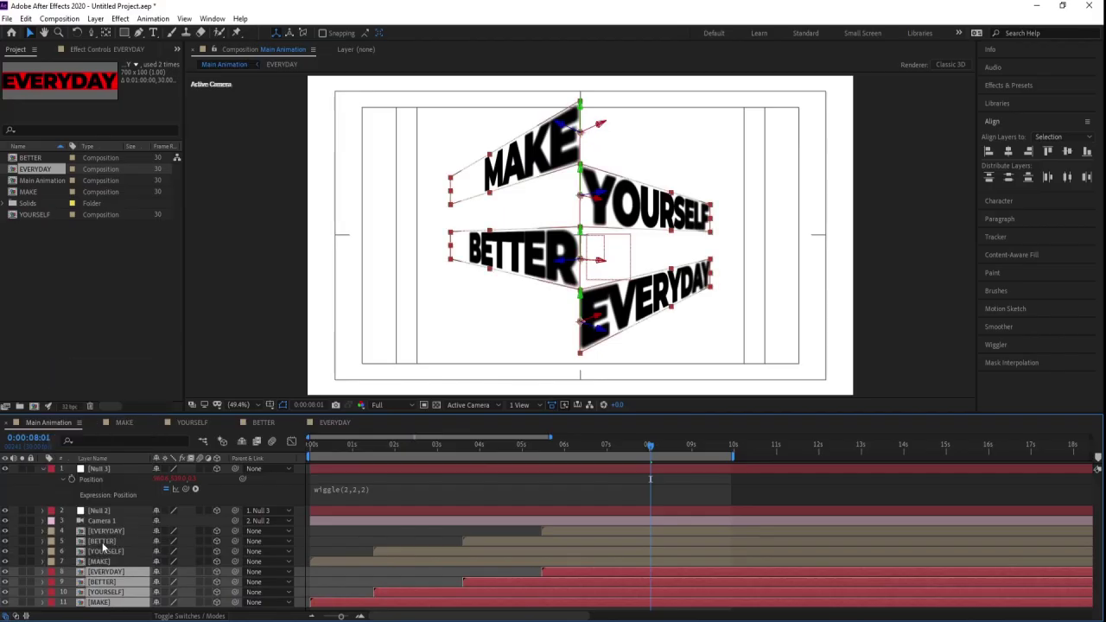
# Push the duplicate layers back 44 in Z position using the Top view.
pyautogui.press('p')
pyautogui.click(498, 406)
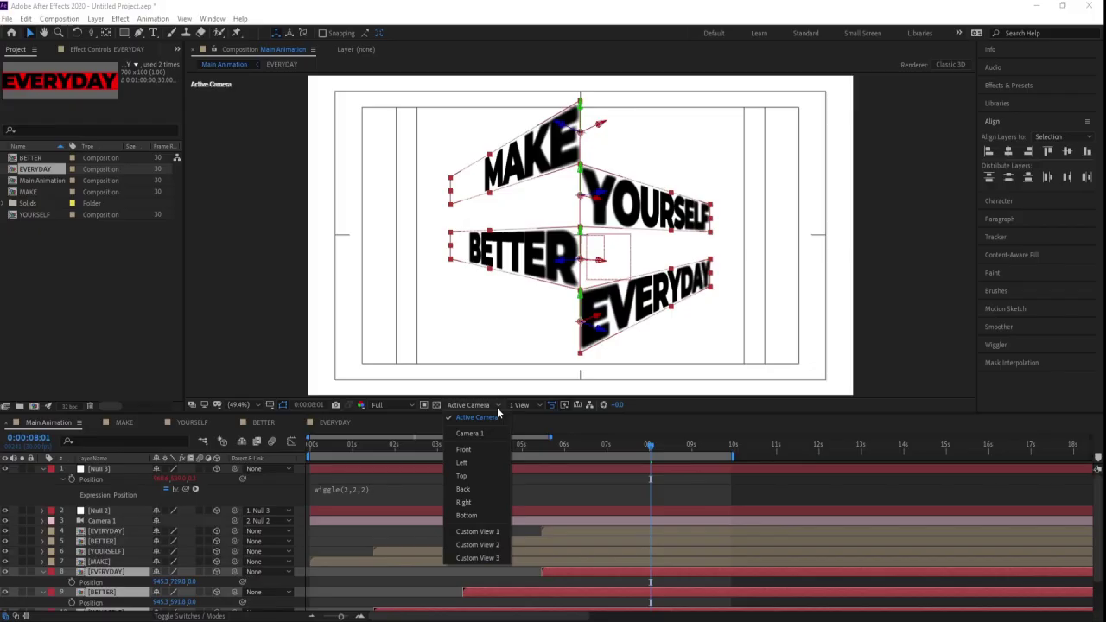
pyautogui.click(475, 479)
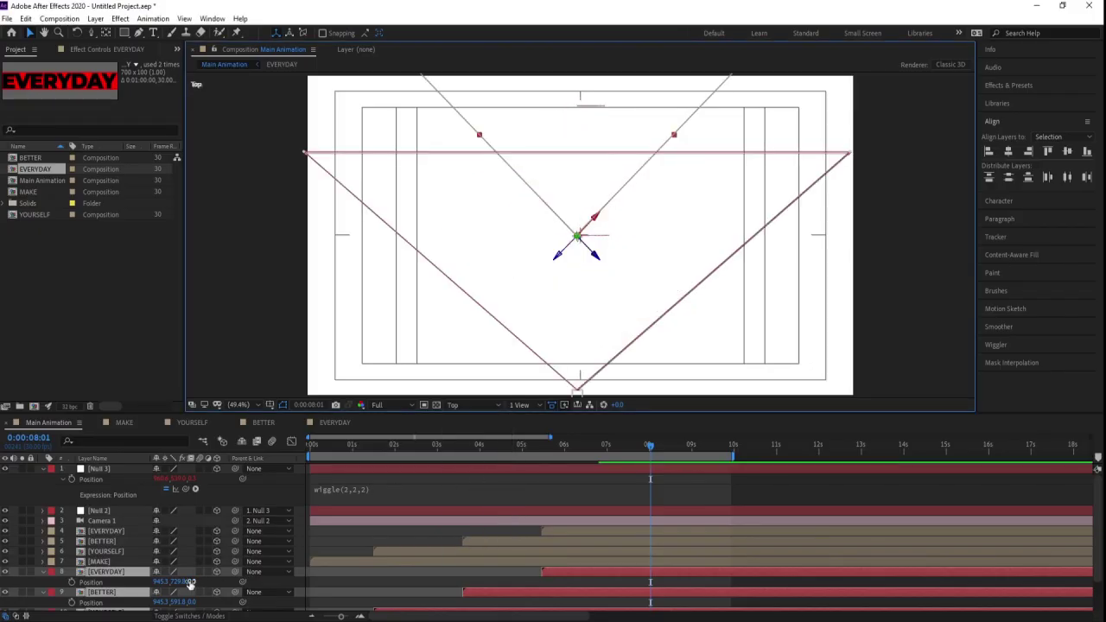
pyautogui.moveTo(190, 584); pyautogui.dragTo(217, 583)
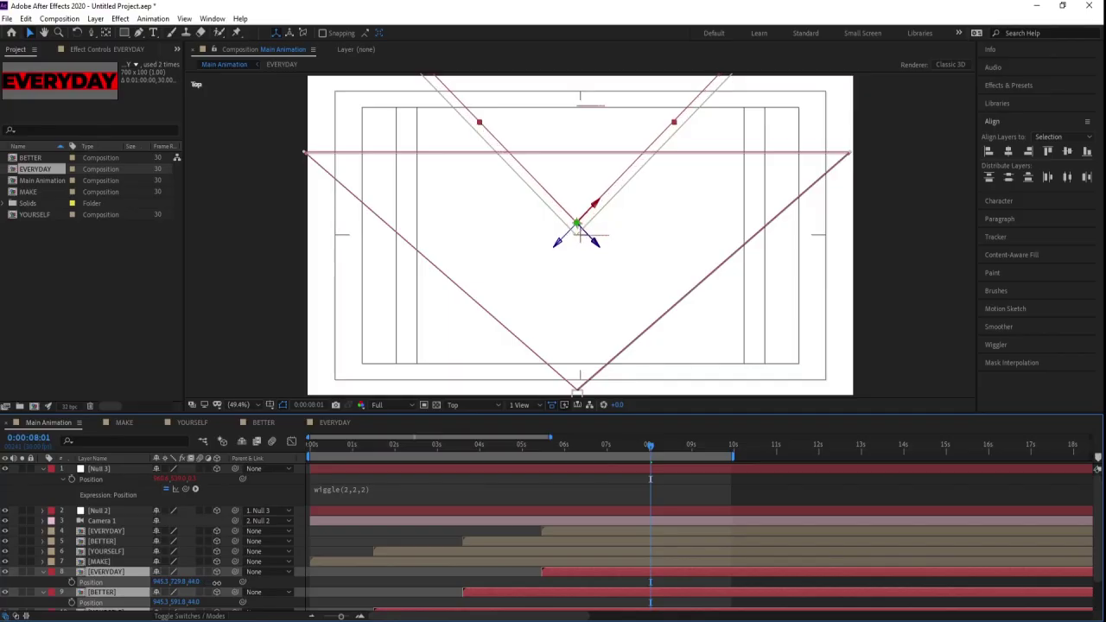
pyautogui.click(459, 404)
pyautogui.click(471, 416)
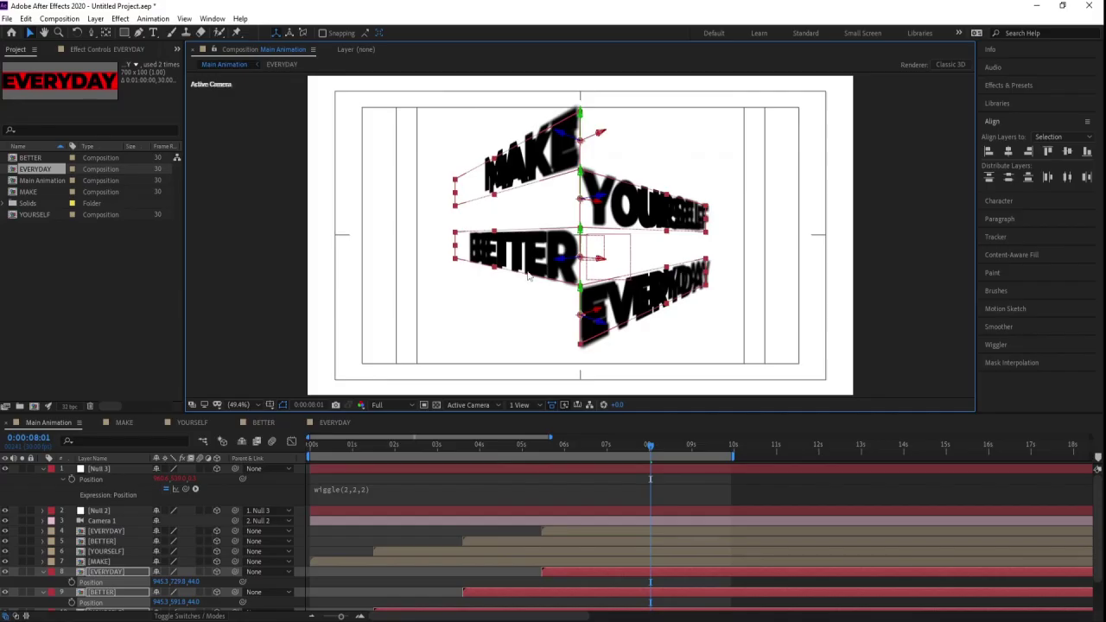
# Pre-compose the duplicates into 'Extra' and enable Collapse Transformations.
pyautogui.scroll(-2, 138, 574)
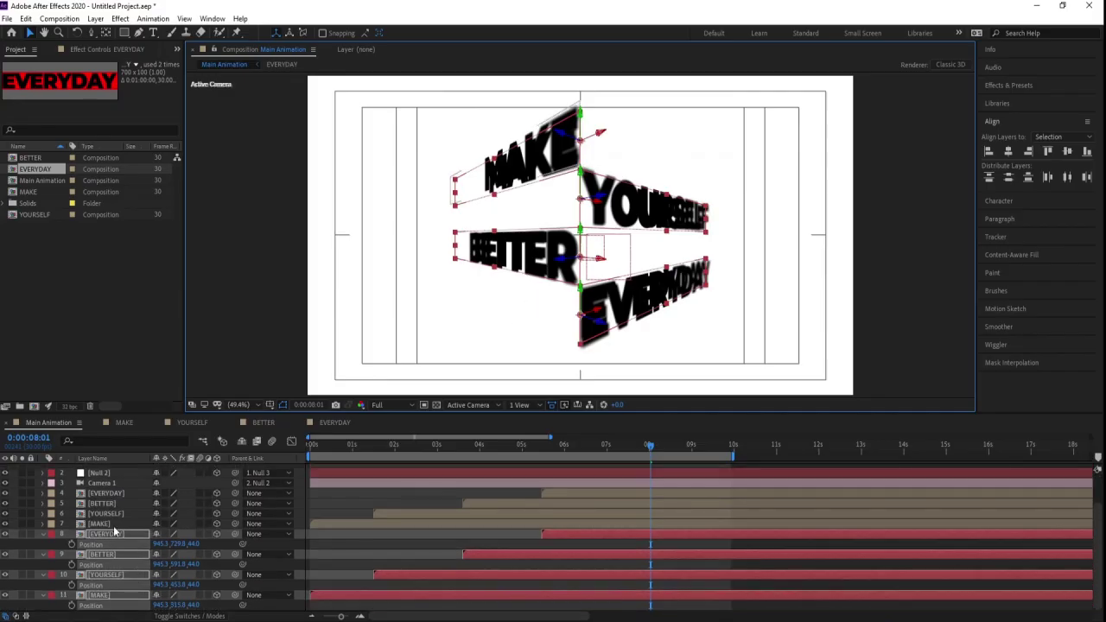
pyautogui.hotkey('ctrl', 'shift', 'c')
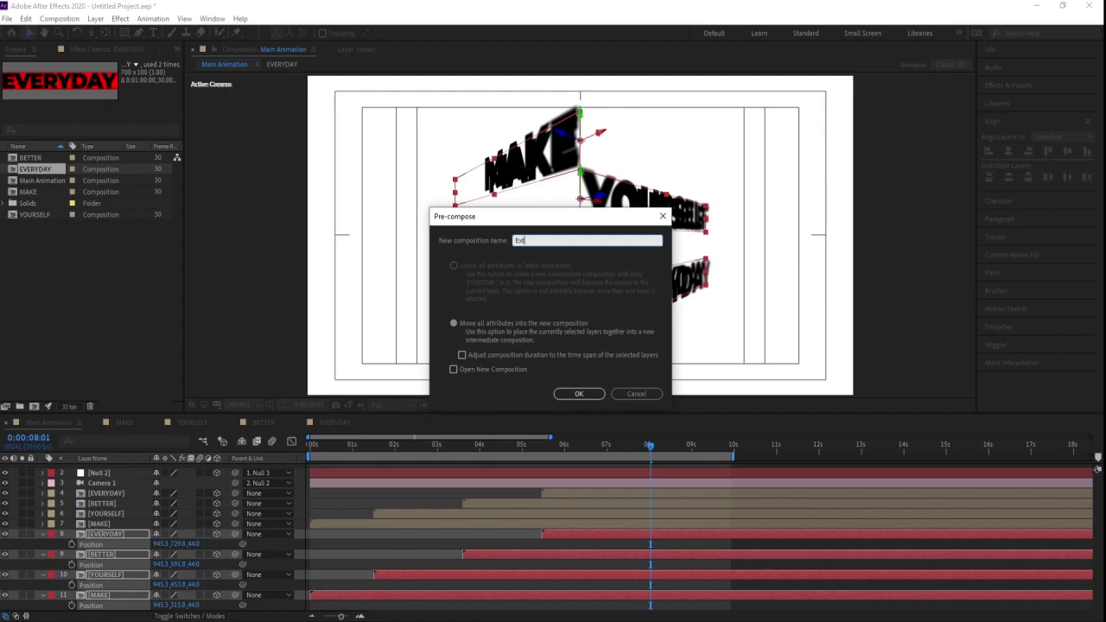
pyautogui.press('Return')
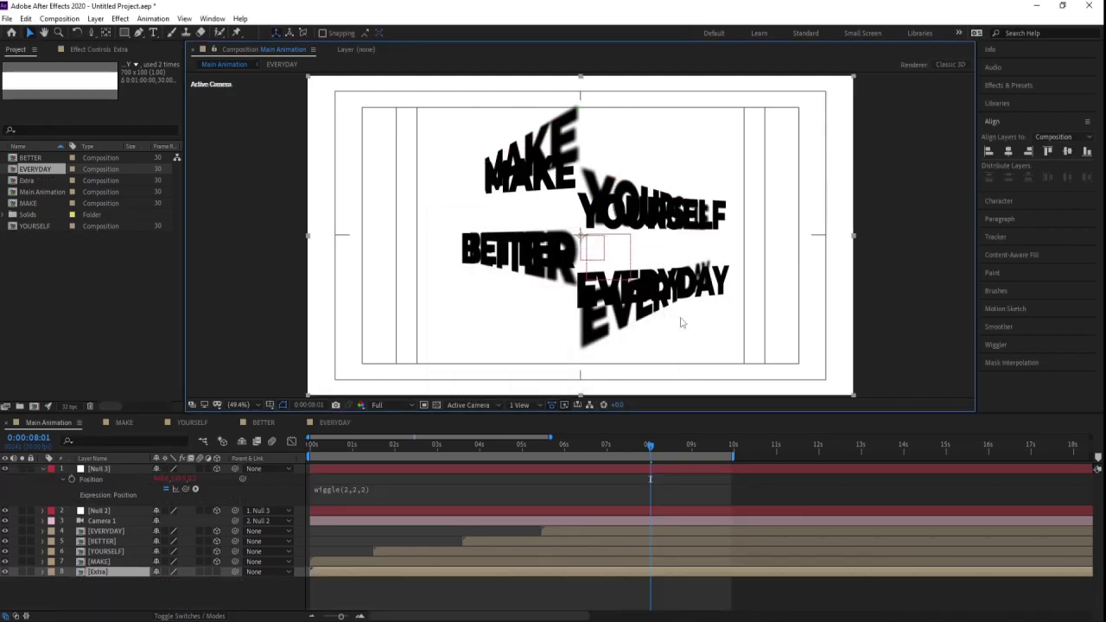
pyautogui.click(165, 572)
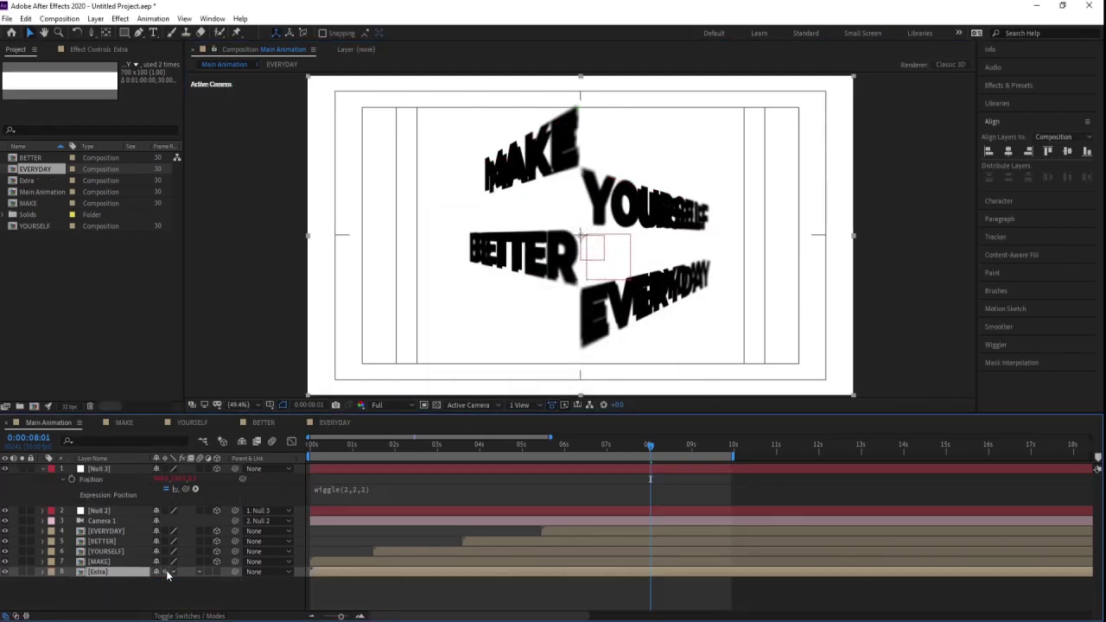
# Make the Extra layer 3D and push its Position Z back to -51 in Top view.
pyautogui.click(214, 572)
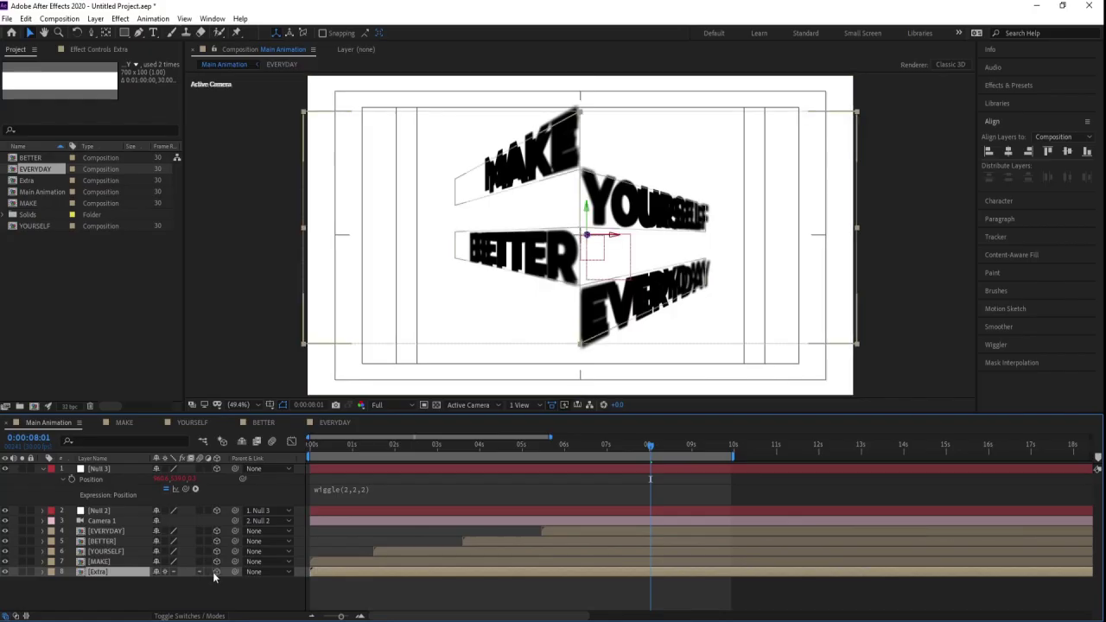
pyautogui.press('p')
pyautogui.moveTo(193, 583); pyautogui.dragTo(196, 583)
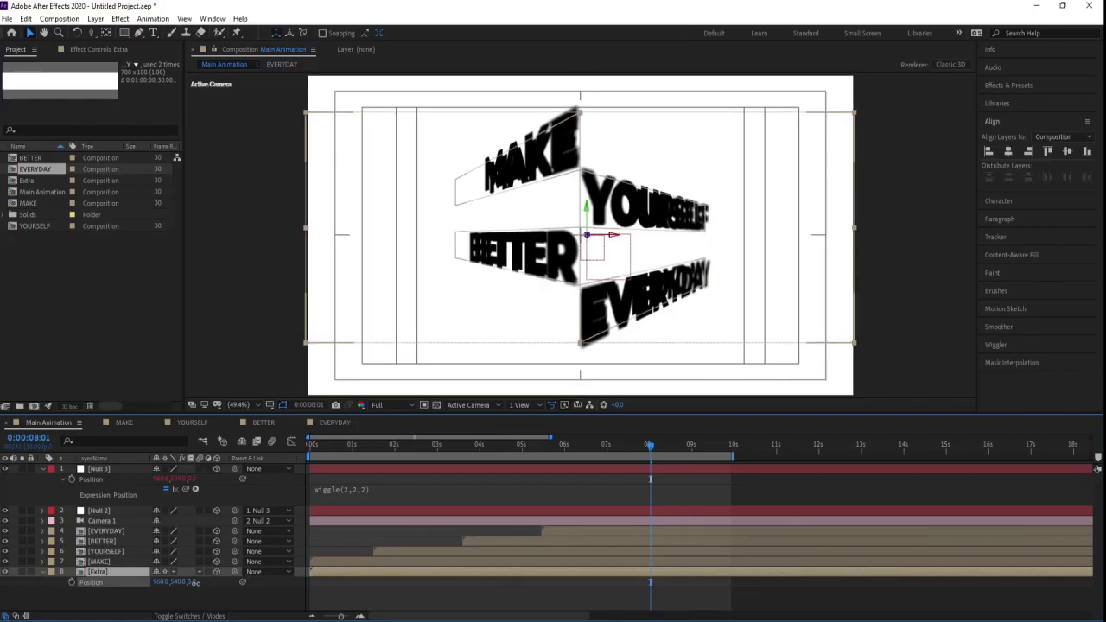
pyautogui.click(467, 404)
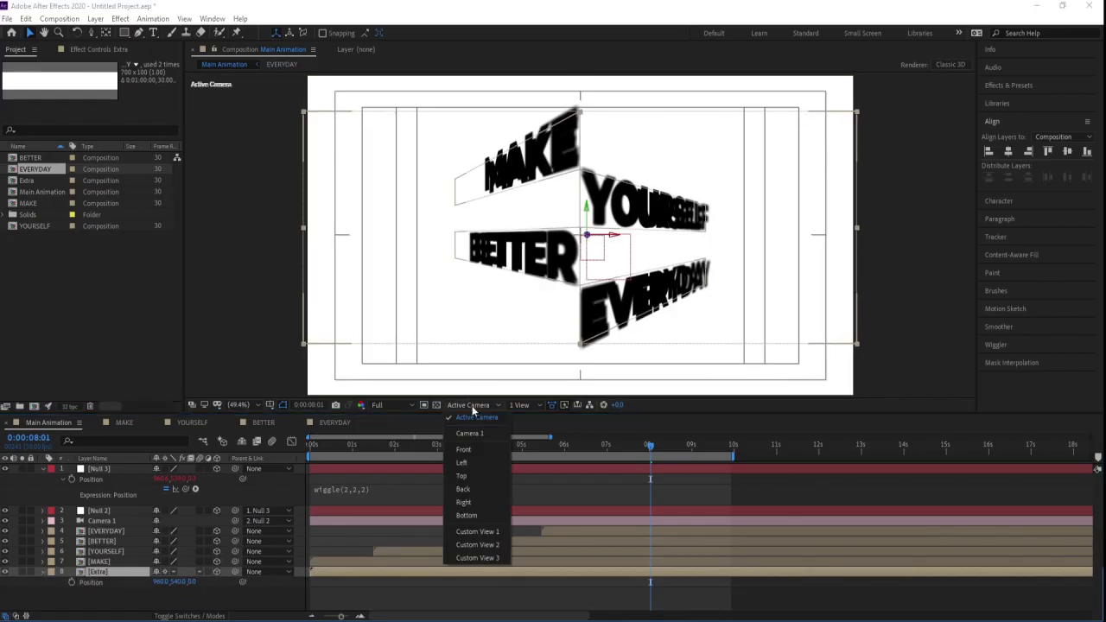
pyautogui.click(463, 477)
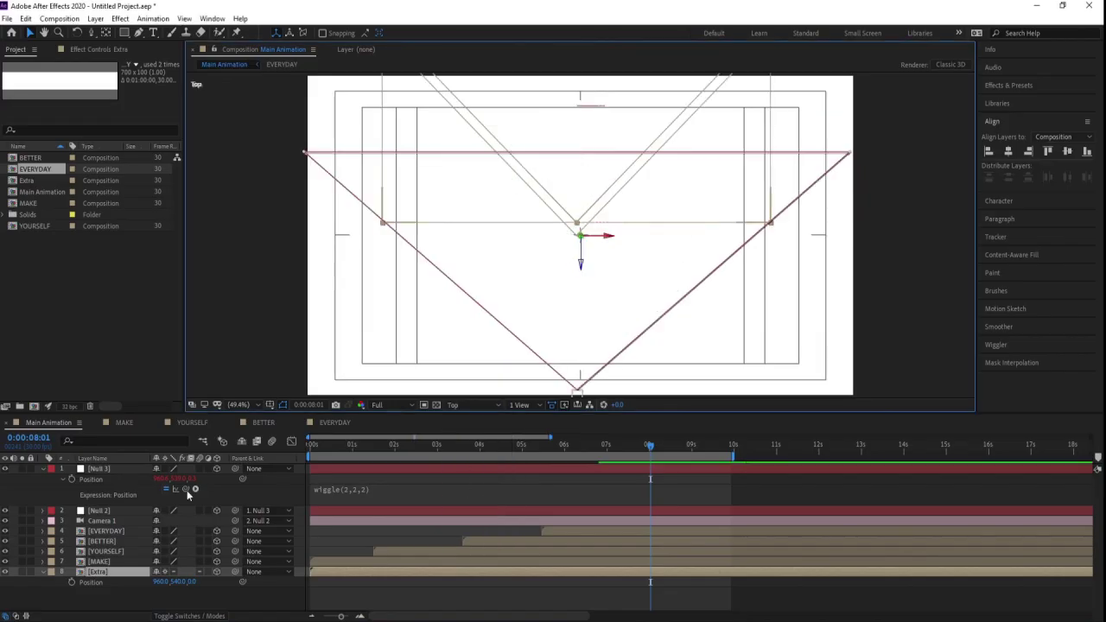
pyautogui.moveTo(185, 581)
pyautogui.mouseDown()
pyautogui.moveTo(141, 581)
pyautogui.moveTo(185, 584)
pyautogui.mouseUp()
# Set the Extra layer's opacity to 80%, then preview through the Active Camera.
pyautogui.click(182, 582)
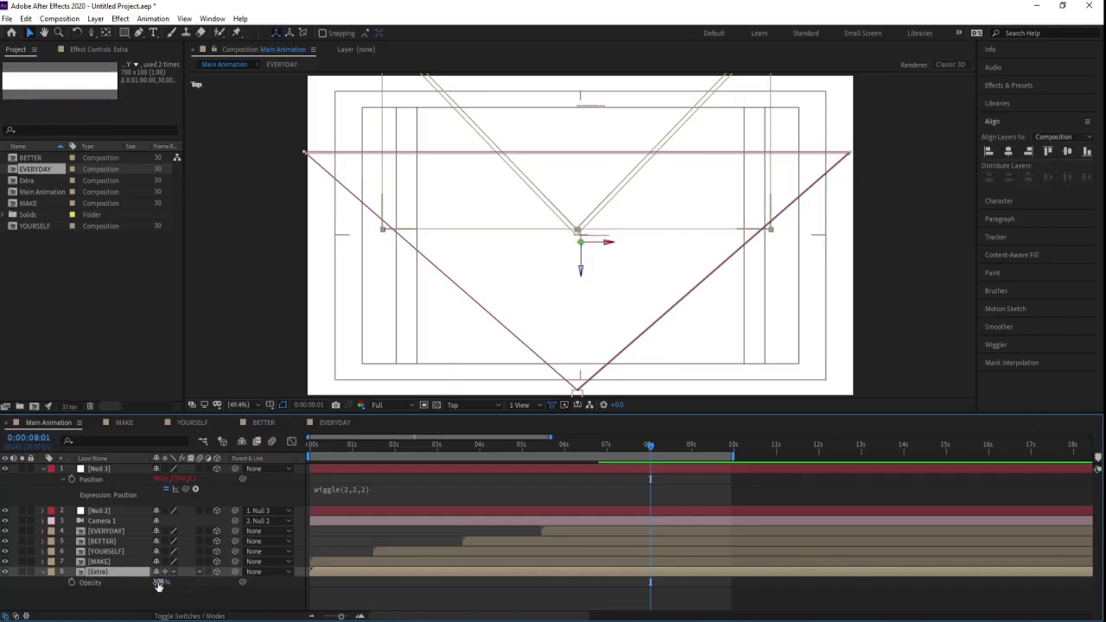
pyautogui.press('Return')
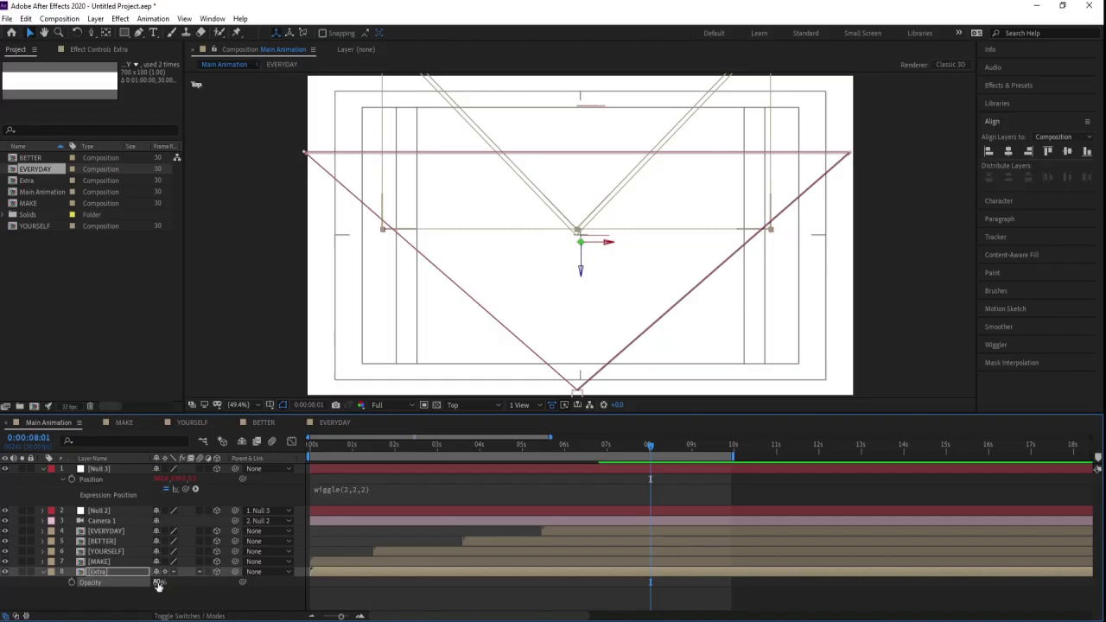
pyautogui.click(472, 404)
pyautogui.click(474, 426)
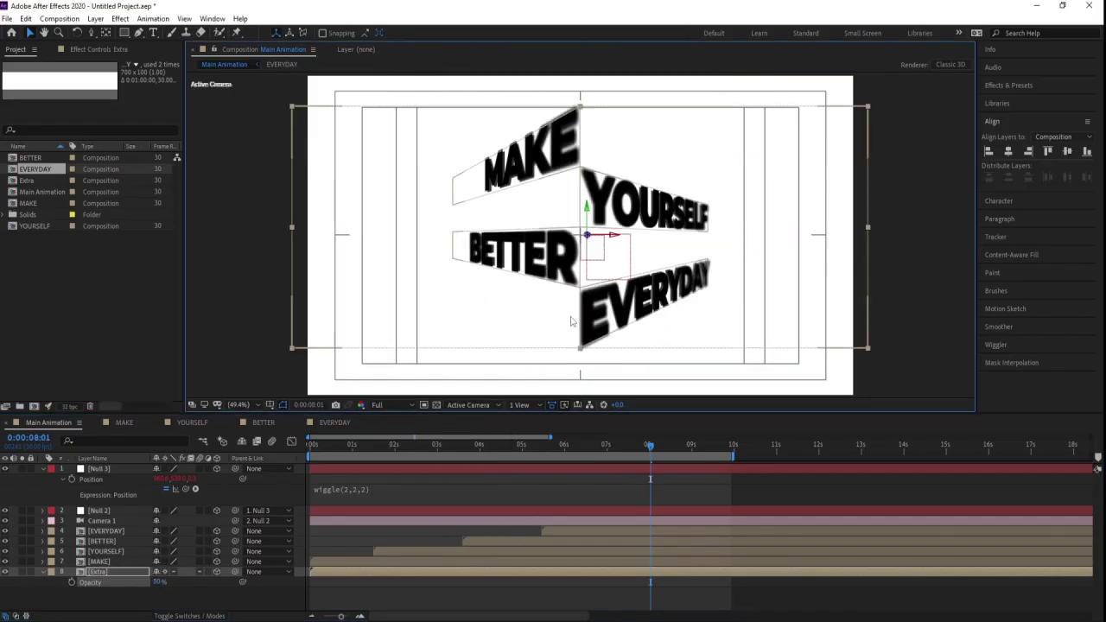
pyautogui.press('space')
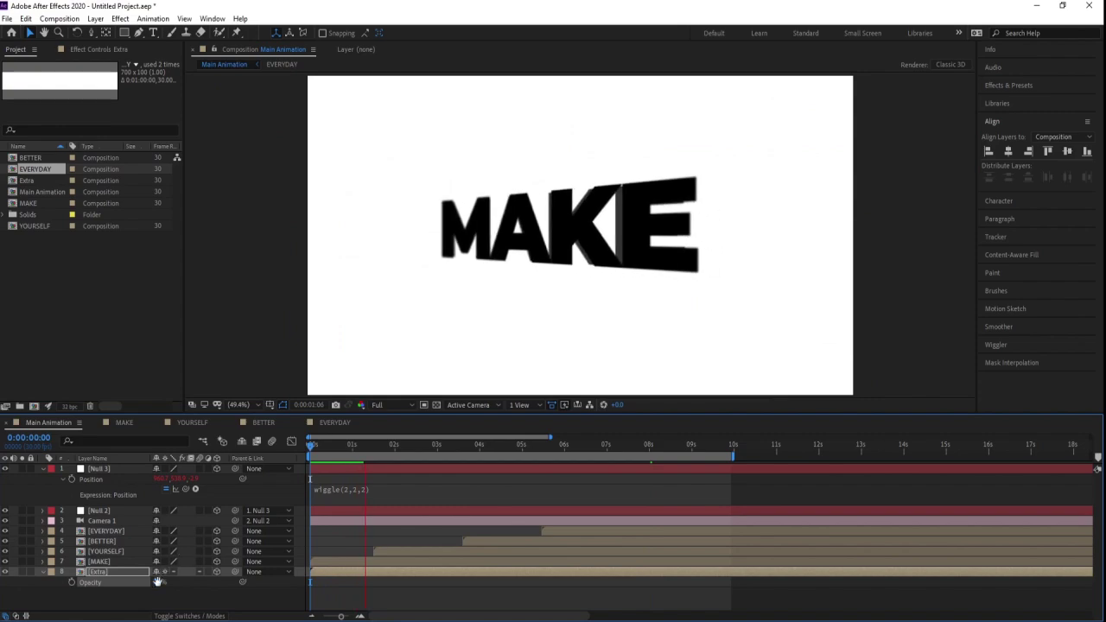
# Replay the preview, drop the Extra layer's opacity to 10%, and preview the fainter echo.
pyautogui.press('space')
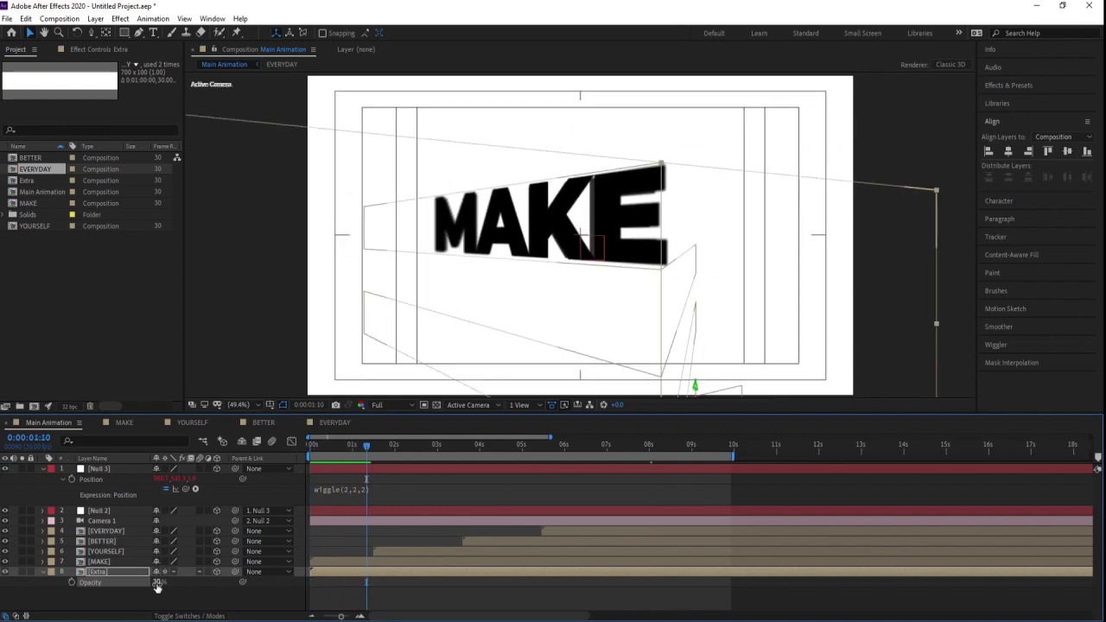
pyautogui.press('space')
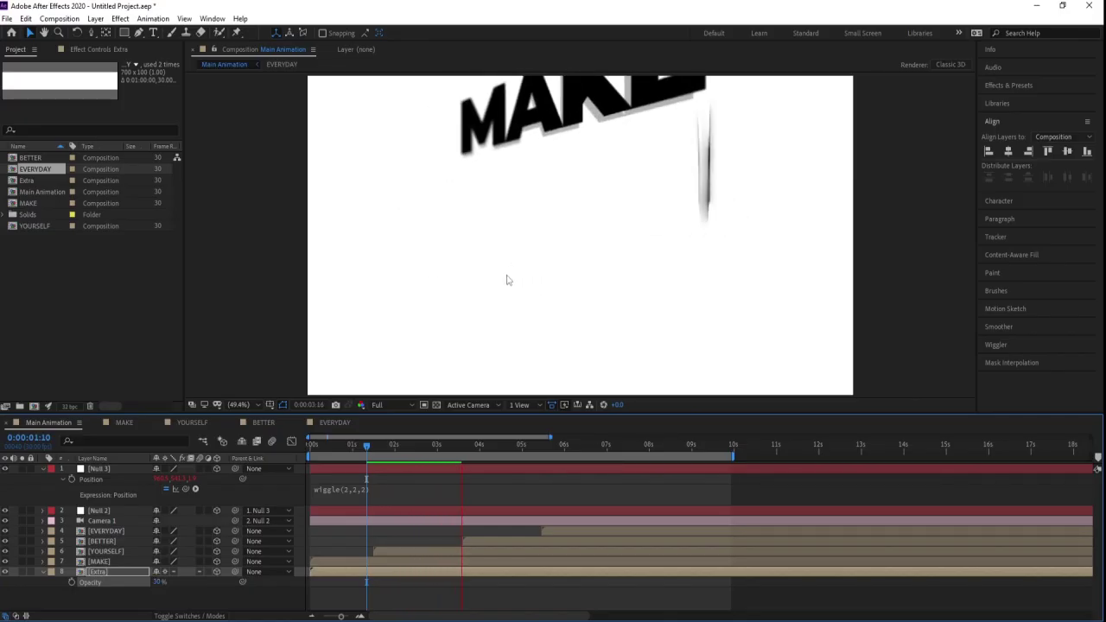
pyautogui.press('space')
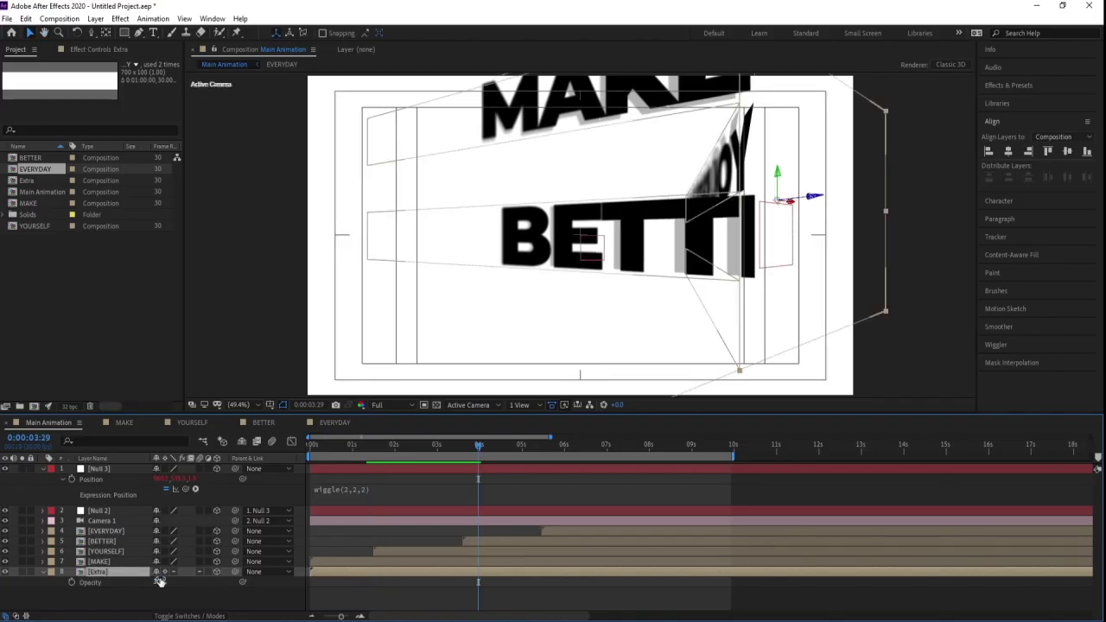
pyautogui.press('Return')
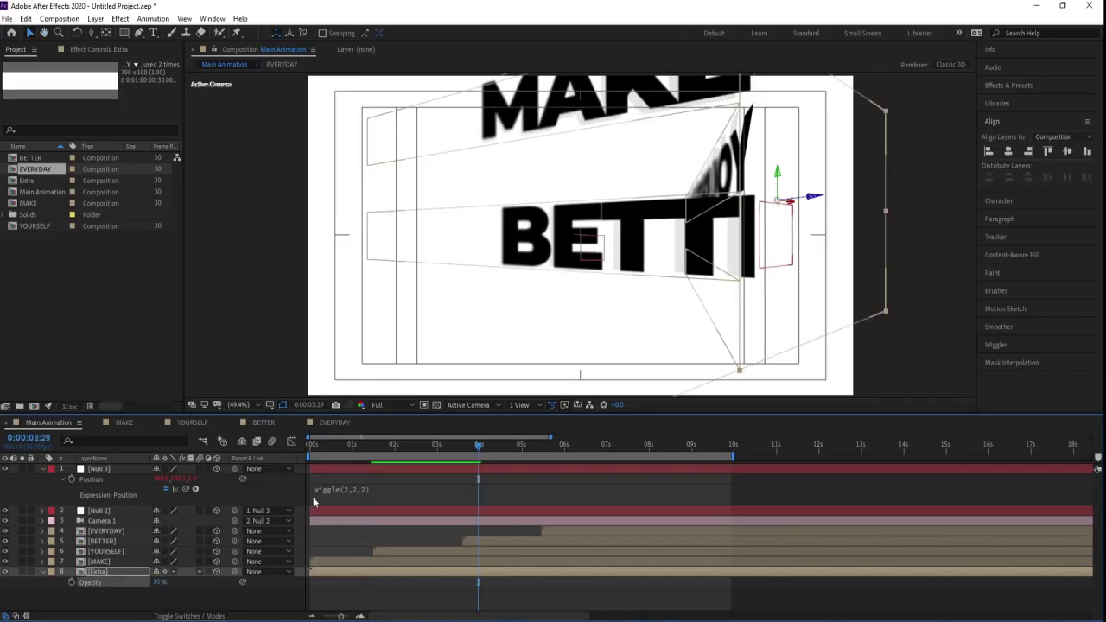
pyautogui.press('space')
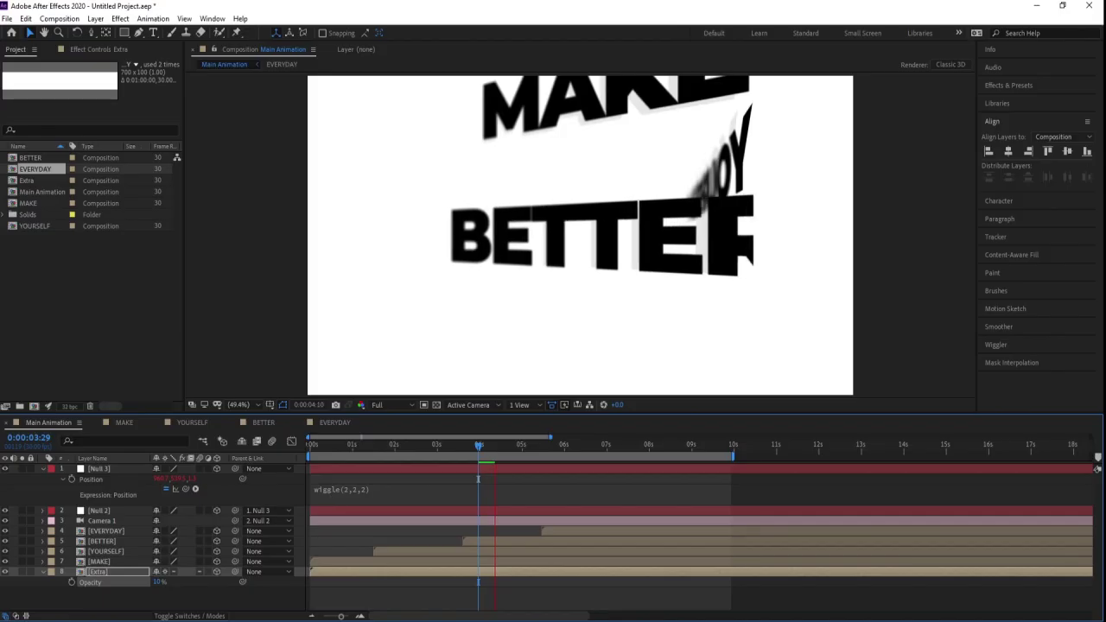
pyautogui.click(1010, 85)
# Apply Gaussian Blur to the Extra layer with Blurriness 20 and preview from the start.
pyautogui.click(1015, 100)
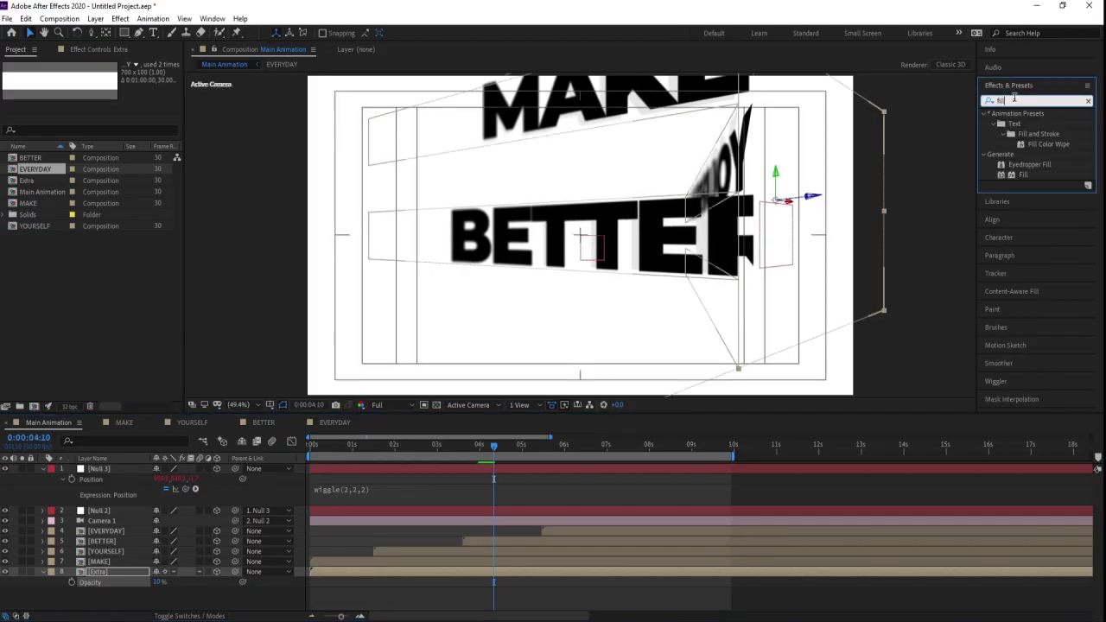
pyautogui.write('blu')
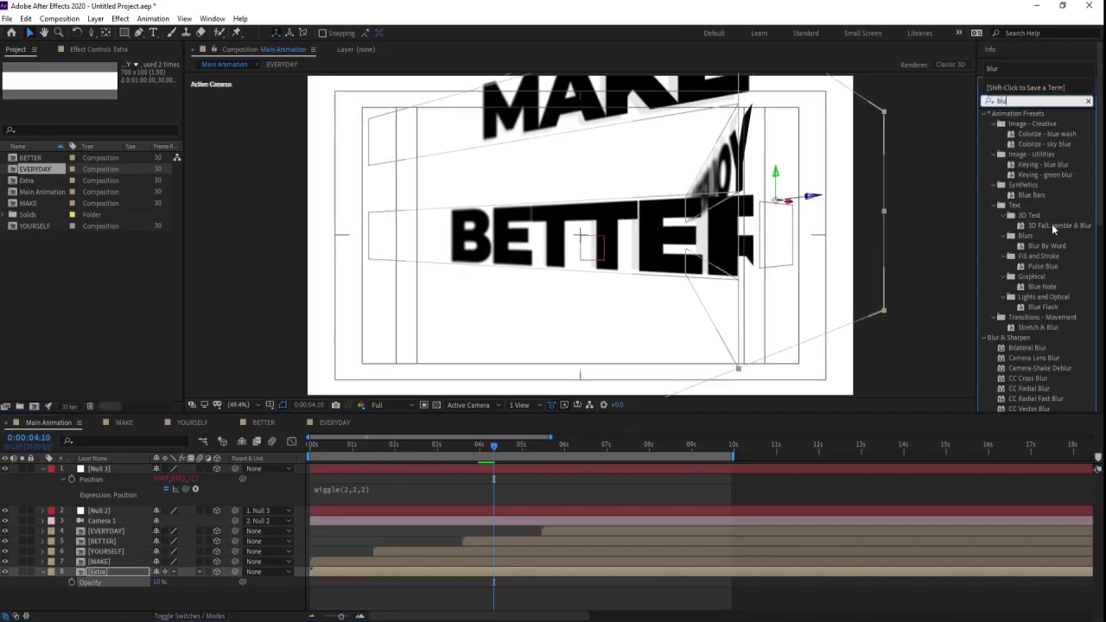
pyautogui.write('r')
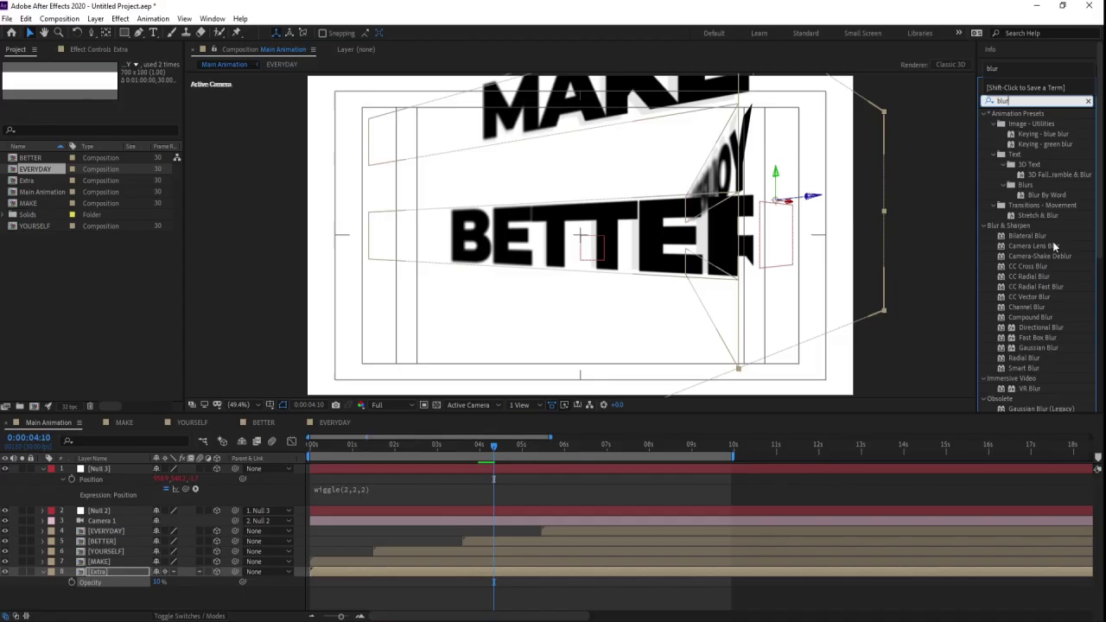
pyautogui.doubleClick(1030, 347)
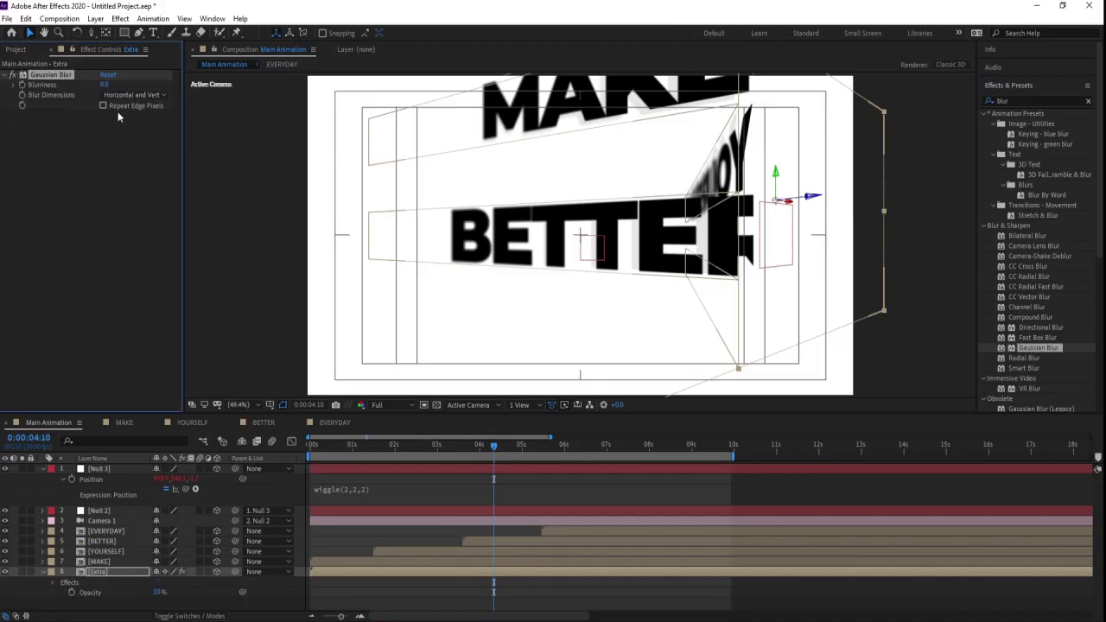
pyautogui.click(105, 84)
pyautogui.press('Num_Lock')
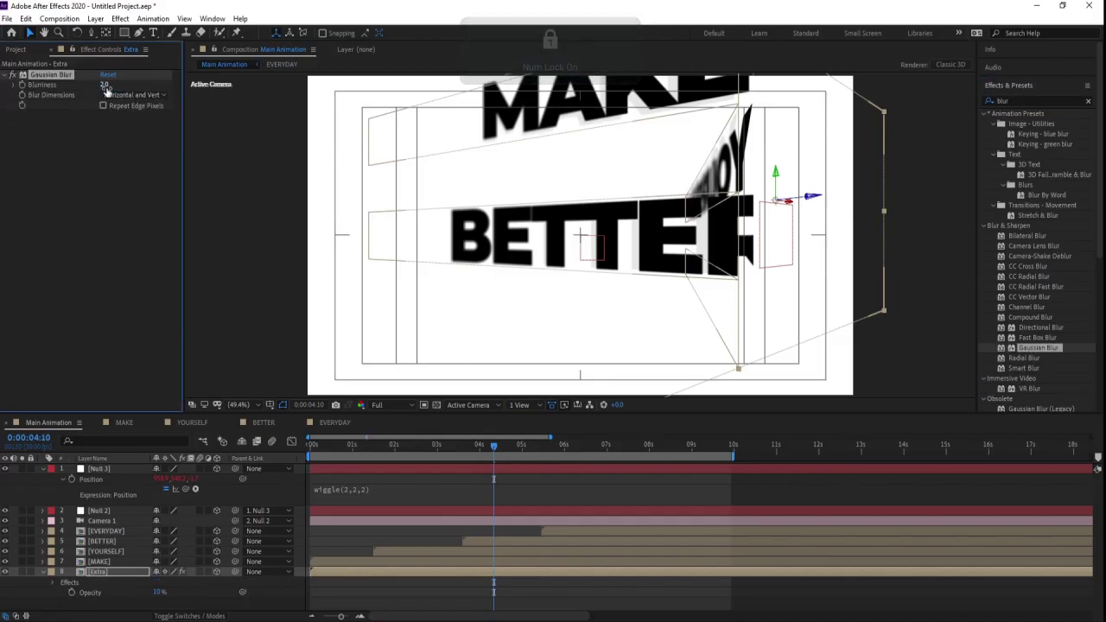
pyautogui.click(105, 84)
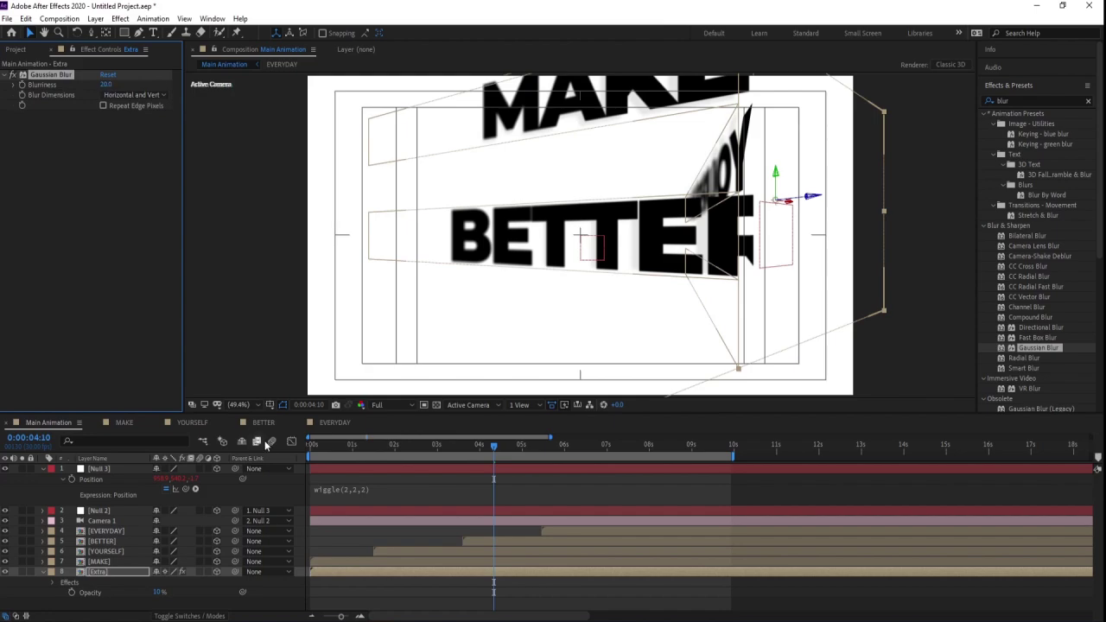
pyautogui.click(311, 445)
pyautogui.press('space')
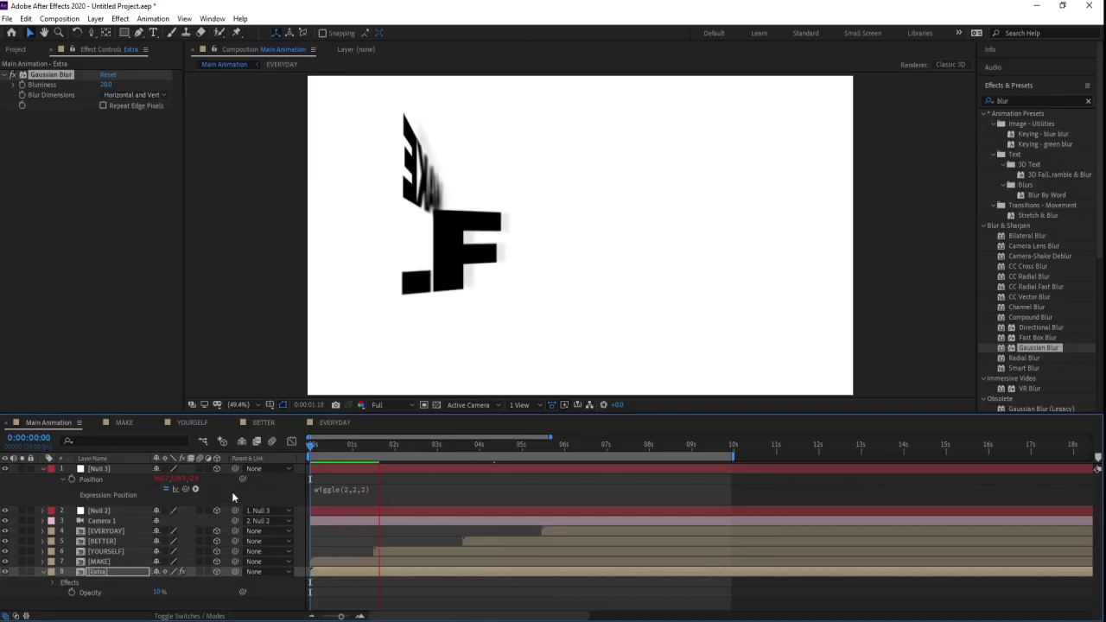
# Scrub the Extra layer's Position Z to 4.0, giving position 960, 540, 4.0.
pyautogui.press('space')
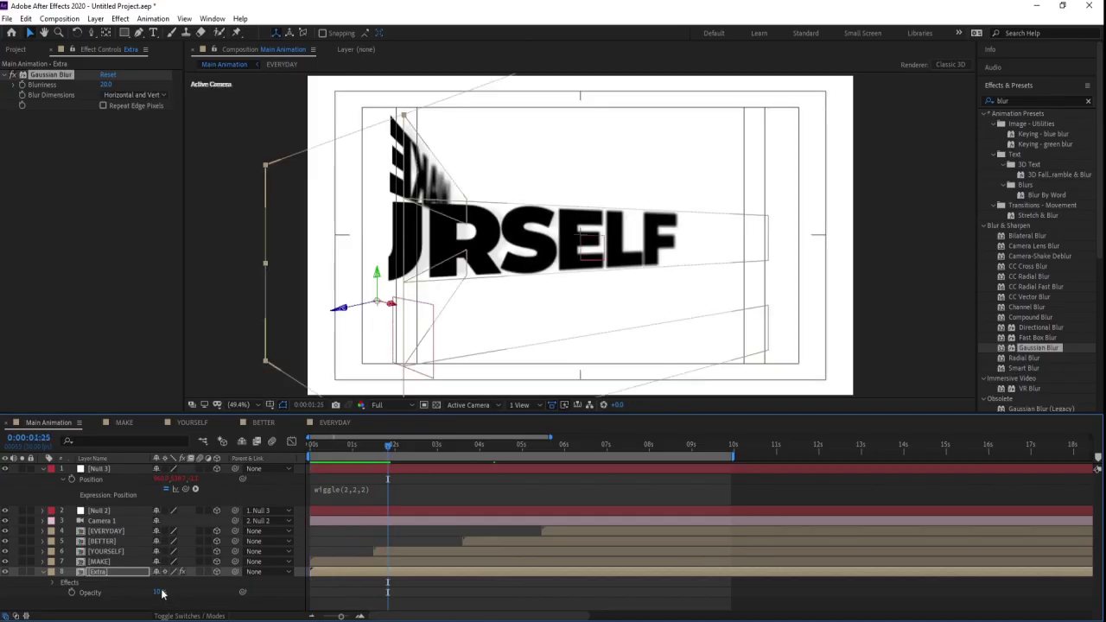
pyautogui.press('p')
pyautogui.moveTo(198, 581); pyautogui.dragTo(217, 589)
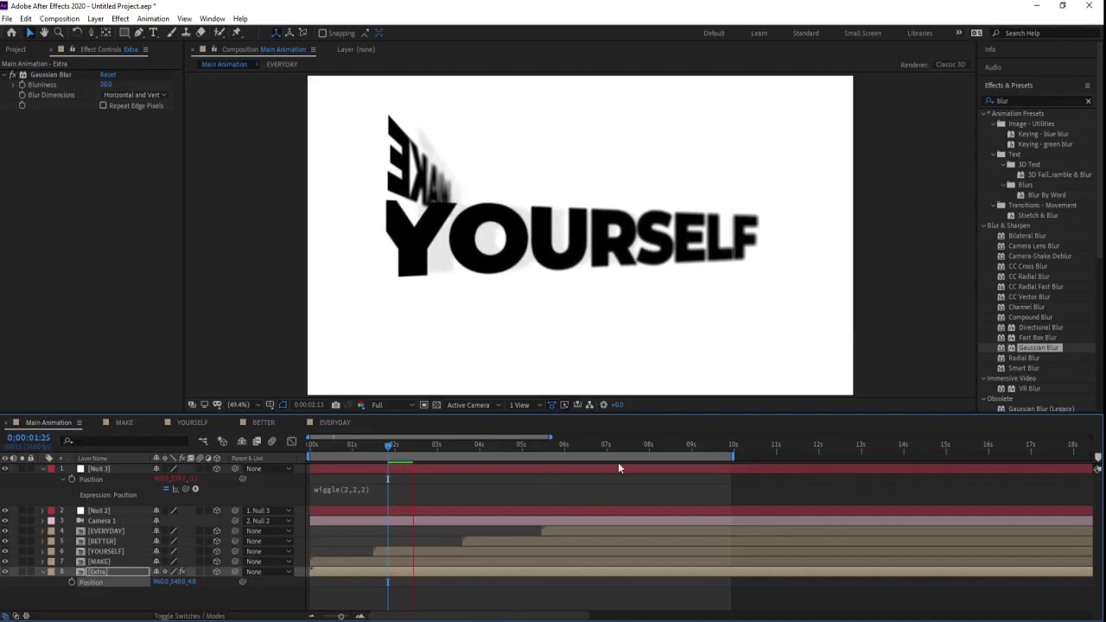
# Check the full phrase at 7:25 and 8:07, then preview from the start.
pyautogui.click(644, 447)
pyautogui.click(660, 447)
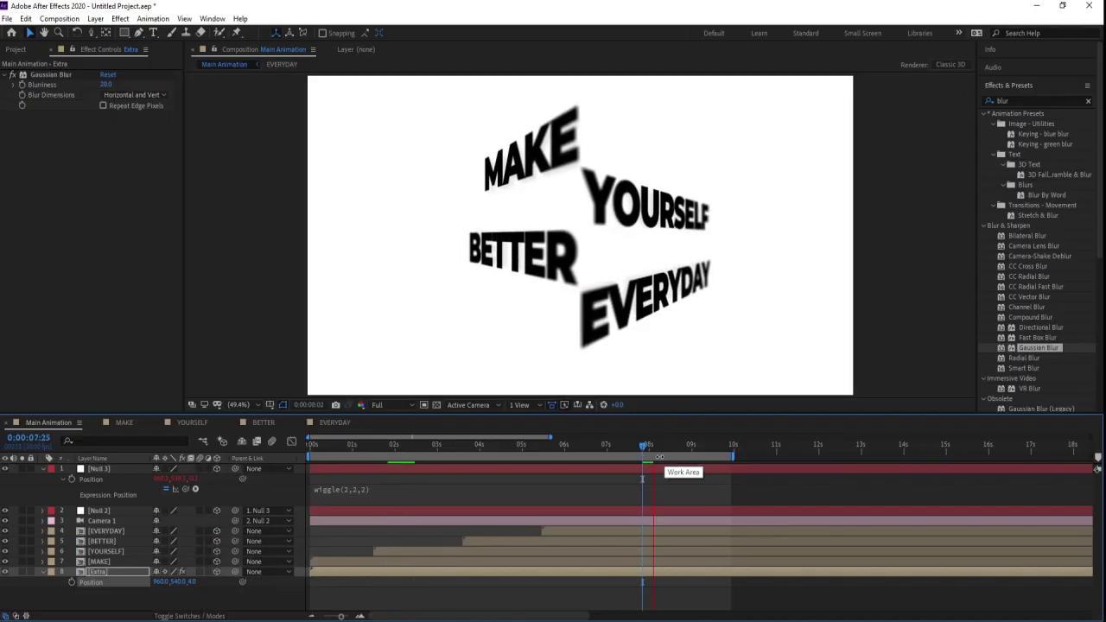
pyautogui.press('Home')
pyautogui.press('space')
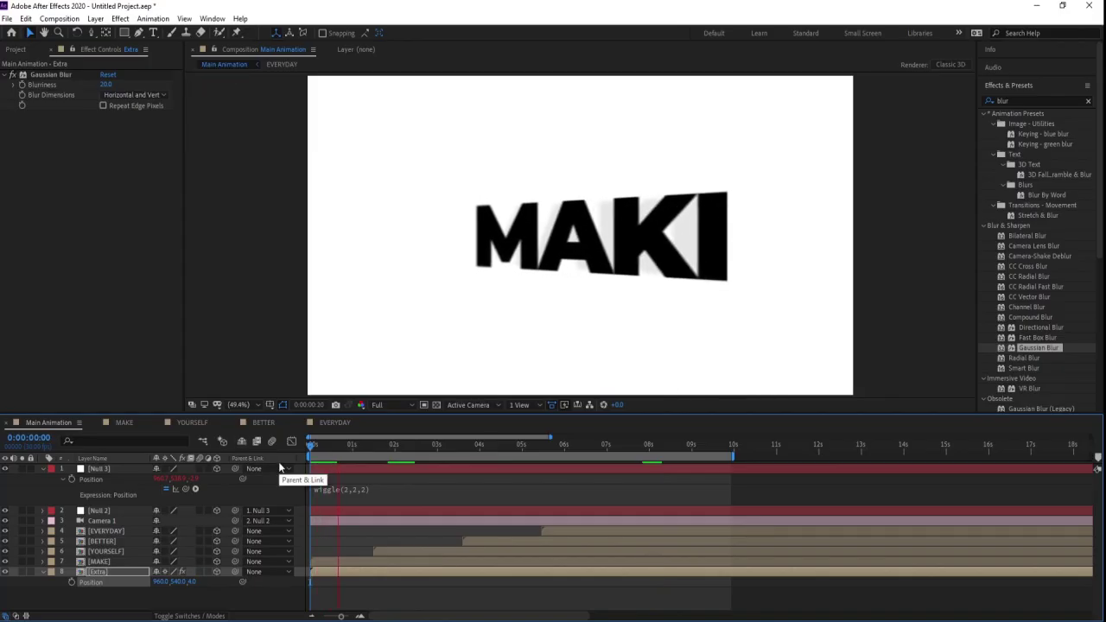
pyautogui.click(549, 445)
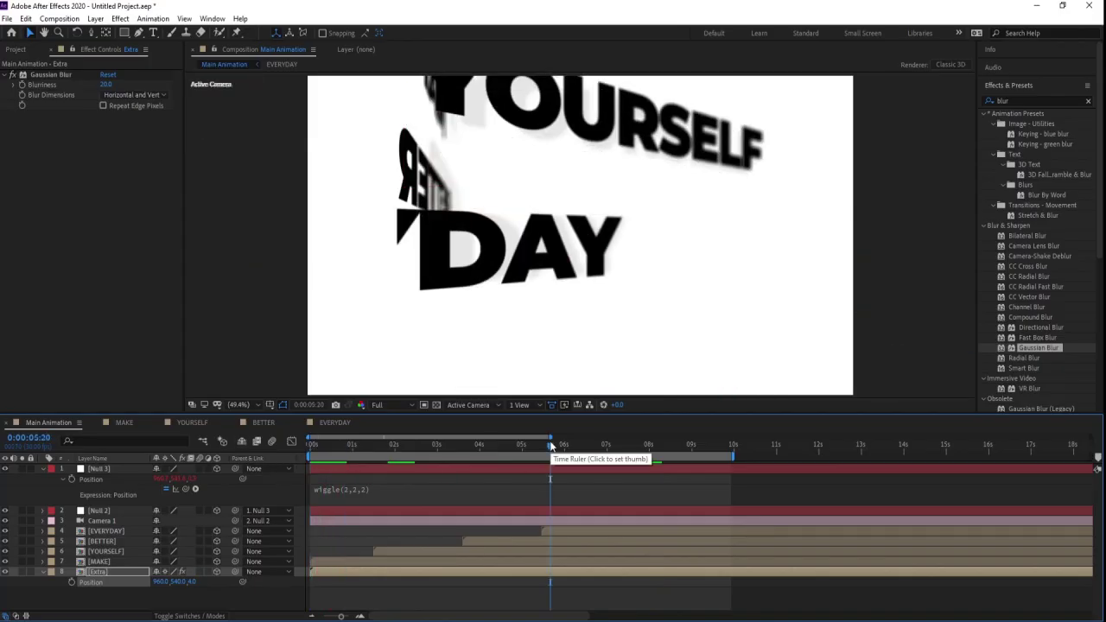